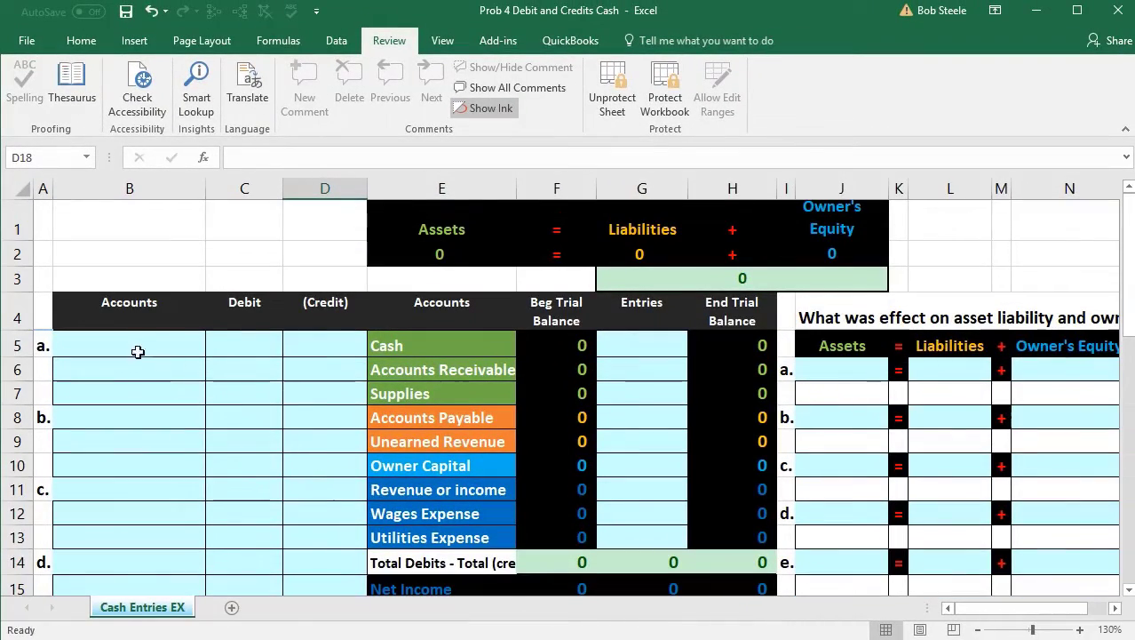
Step: Examine the worksheet's journal entry area, the trial balance with its Entries column, and the asset, liability and equity effect table
{"action": "left_click_drag", "start_coordinate": [125, 342], "coordinate": [305, 370]}
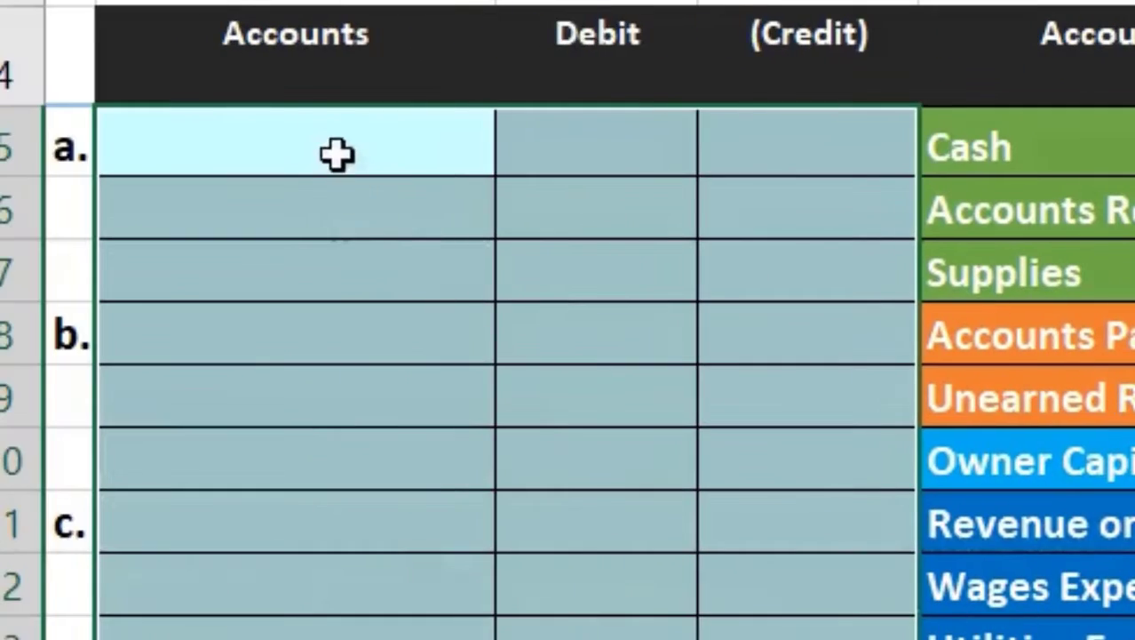
{"action": "left_click_drag", "start_coordinate": [337, 154], "coordinate": [755, 207]}
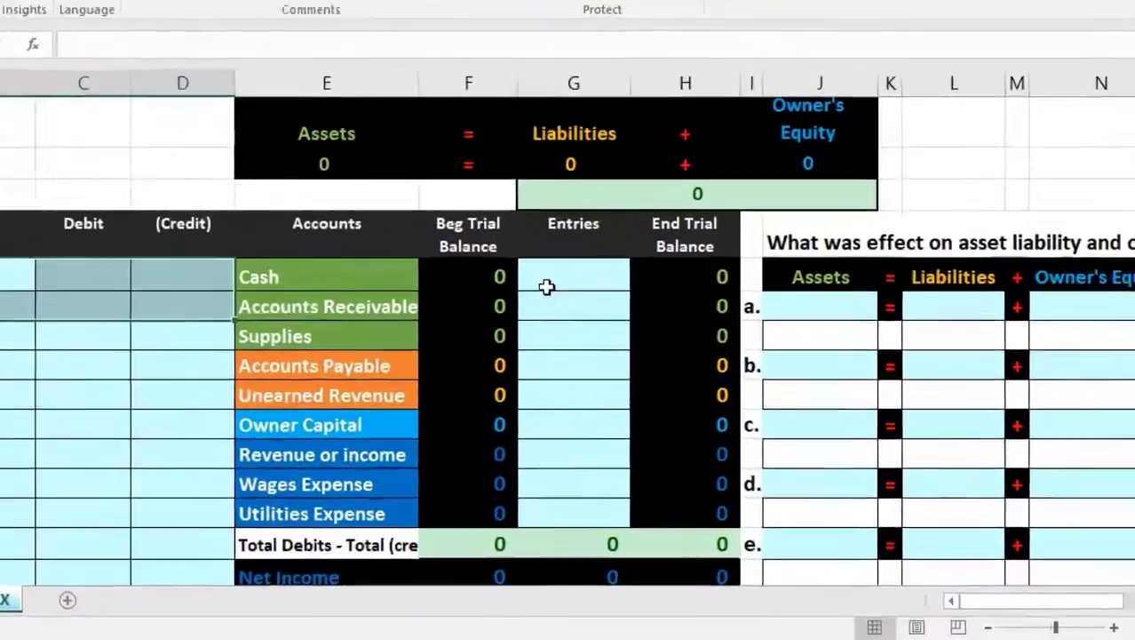
{"action": "left_click", "coordinate": [547, 286]}
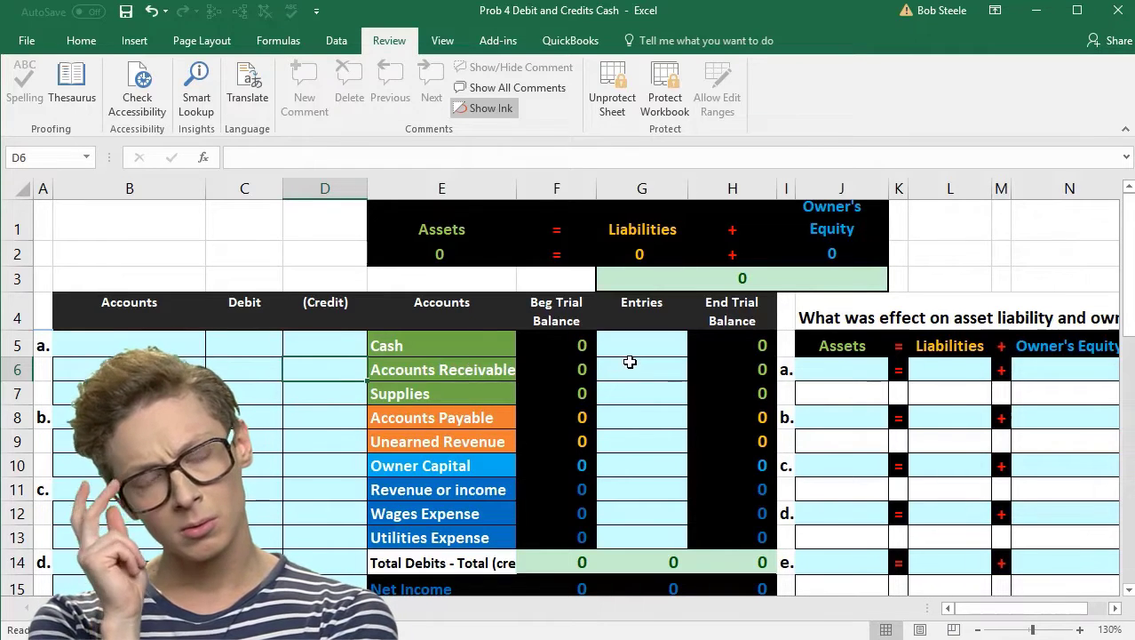
{"action": "scroll", "coordinate": [535, 426], "scroll_direction": "down", "scroll_amount": 2}
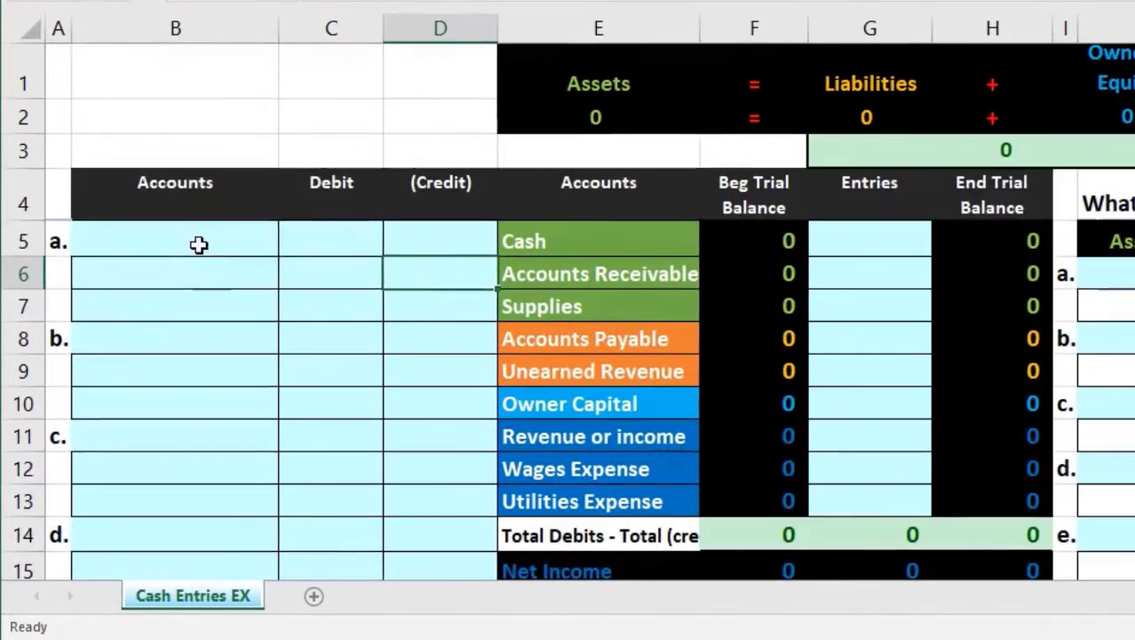
{"action": "left_click_drag", "start_coordinate": [146, 334], "coordinate": [217, 345]}
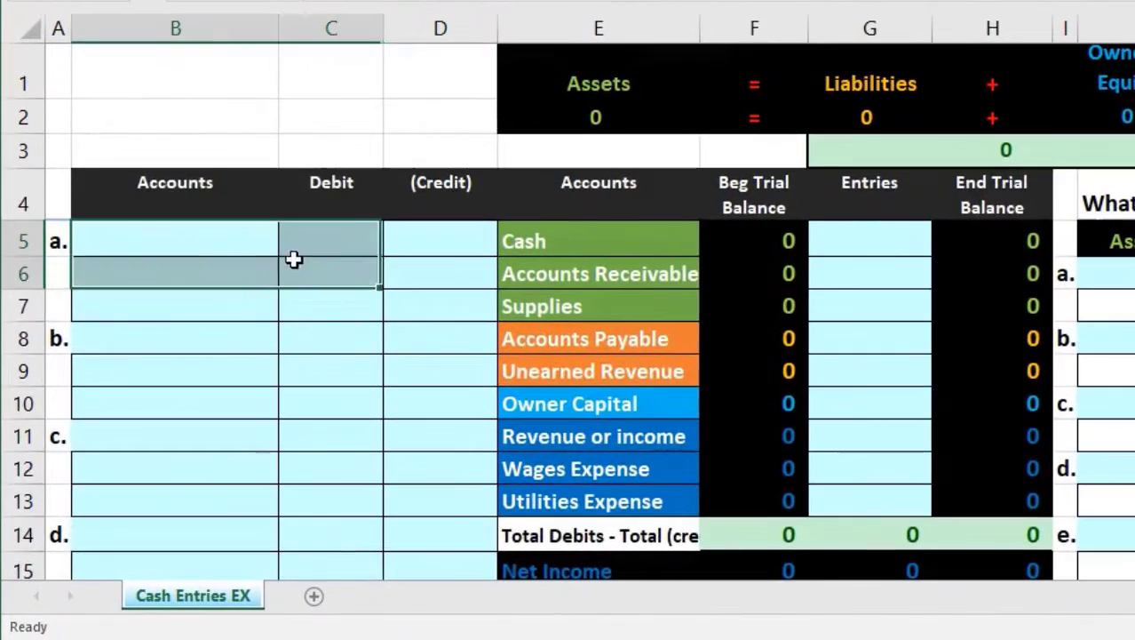
{"action": "left_click_drag", "start_coordinate": [858, 250], "coordinate": [857, 336]}
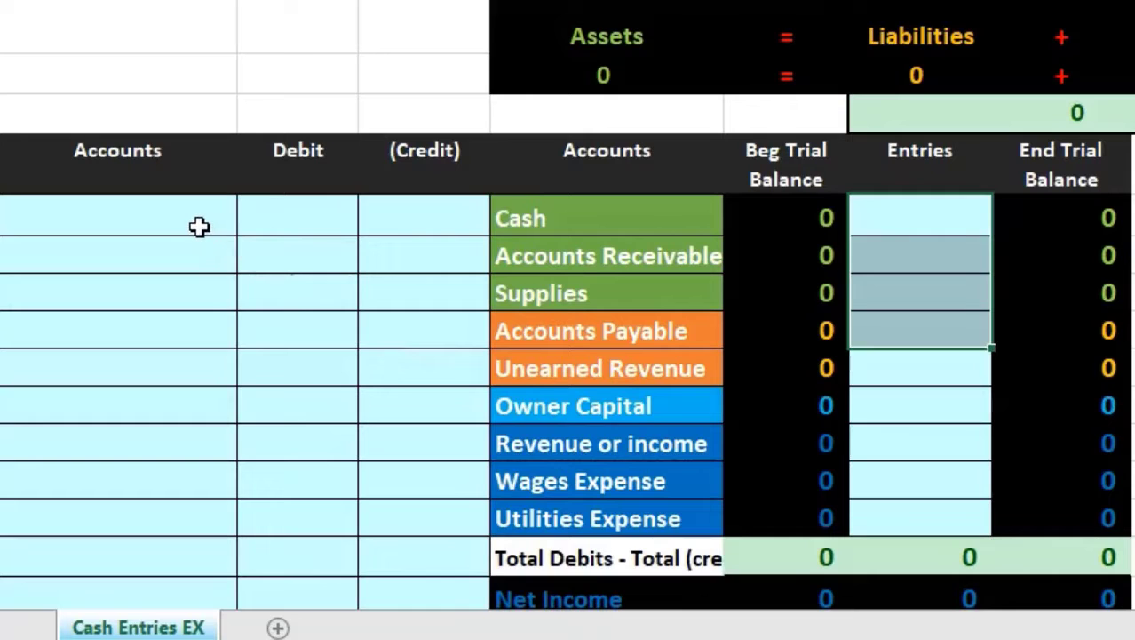
{"action": "left_click", "coordinate": [199, 228]}
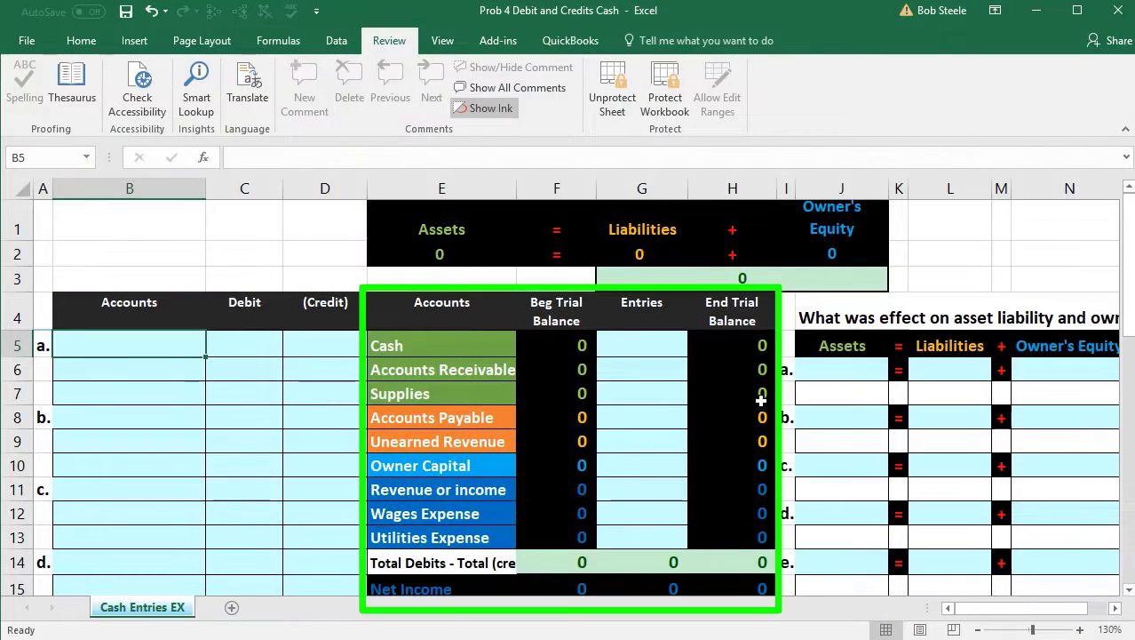
{"action": "left_click", "coordinate": [821, 374]}
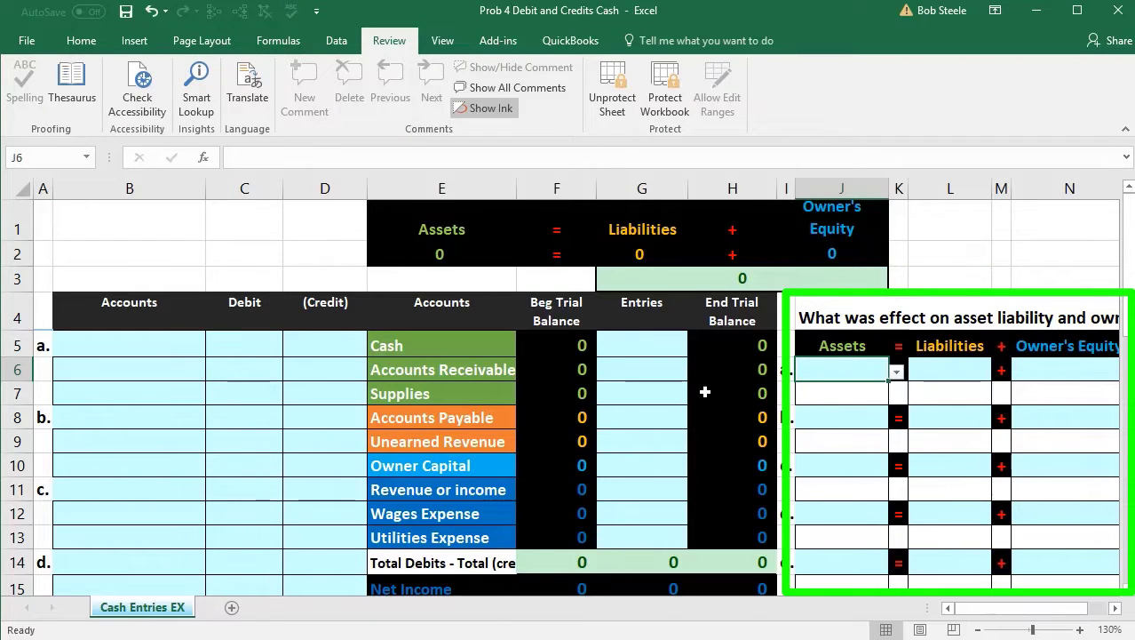
{"action": "left_click", "coordinate": [287, 408]}
Step: Read transaction a in the Activity table below the trial balance and compare it with the journal entry area
{"action": "scroll", "coordinate": [286, 408], "scroll_direction": "down", "scroll_amount": 2}
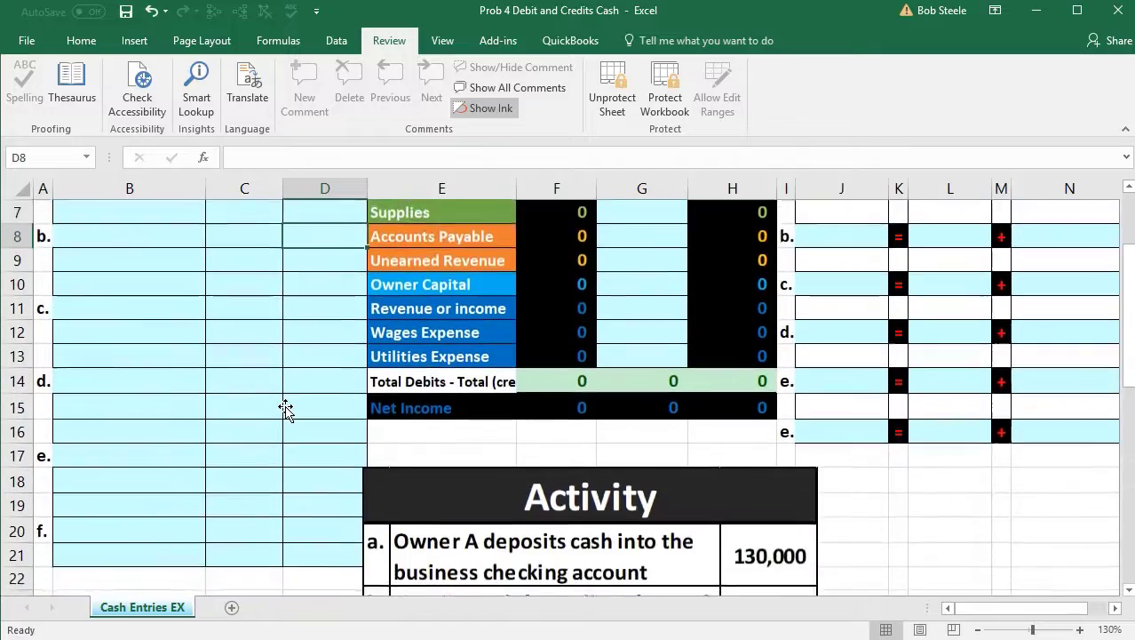
{"action": "scroll", "coordinate": [285, 408], "scroll_direction": "down", "scroll_amount": 1}
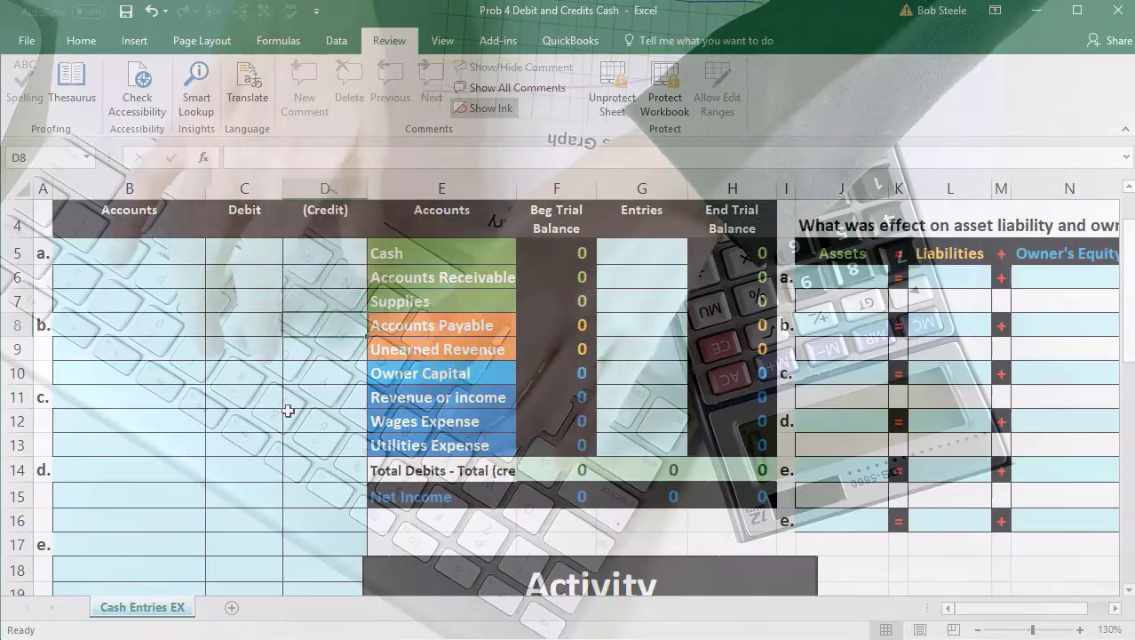
{"action": "scroll", "coordinate": [288, 409], "scroll_direction": "up", "scroll_amount": 1}
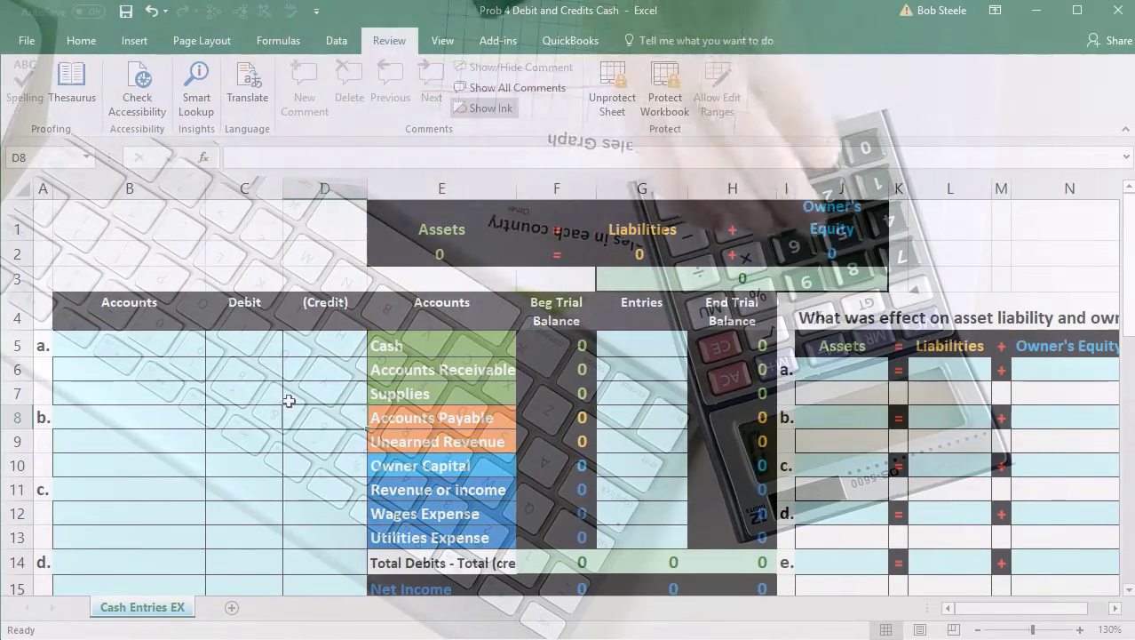
{"action": "scroll", "coordinate": [289, 405], "scroll_direction": "down", "scroll_amount": 1}
{"action": "scroll", "coordinate": [288, 401], "scroll_direction": "down", "scroll_amount": 1}
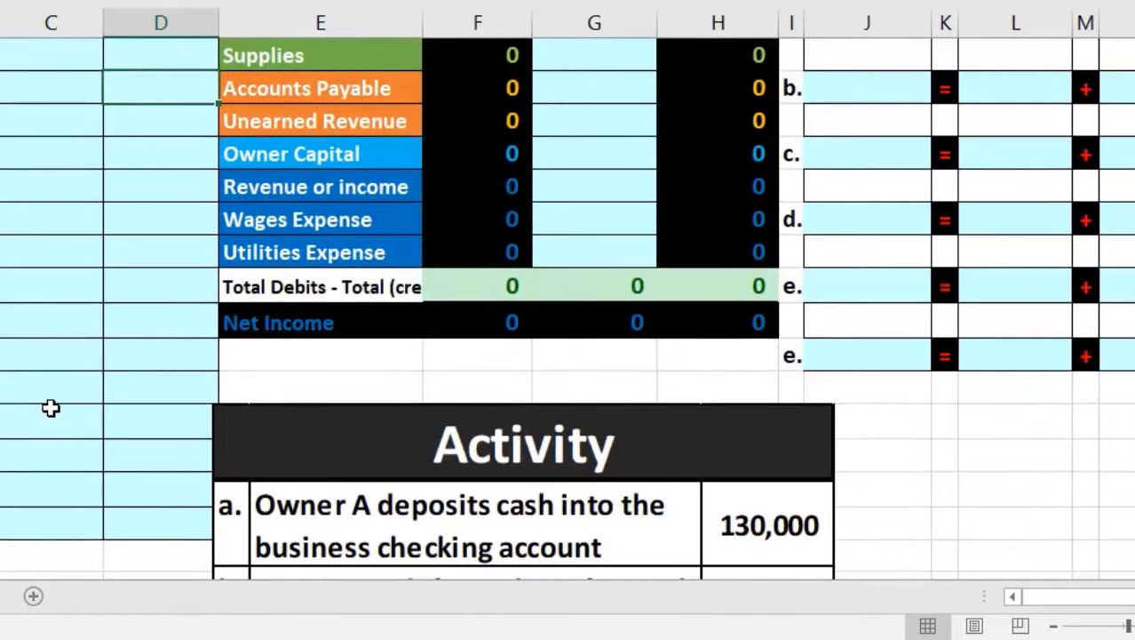
{"action": "scroll", "coordinate": [51, 407], "scroll_direction": "up", "scroll_amount": 3}
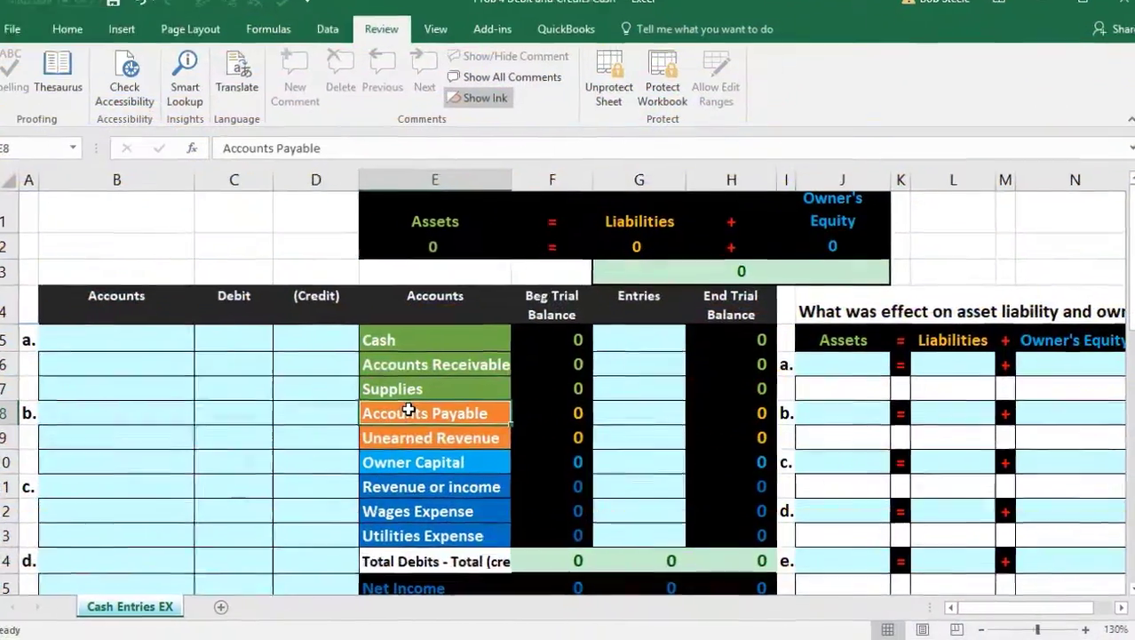
Step: Copy the Cash account name from the trial balance and paste it as values into B5 for transaction a
{"action": "left_click", "coordinate": [420, 343]}
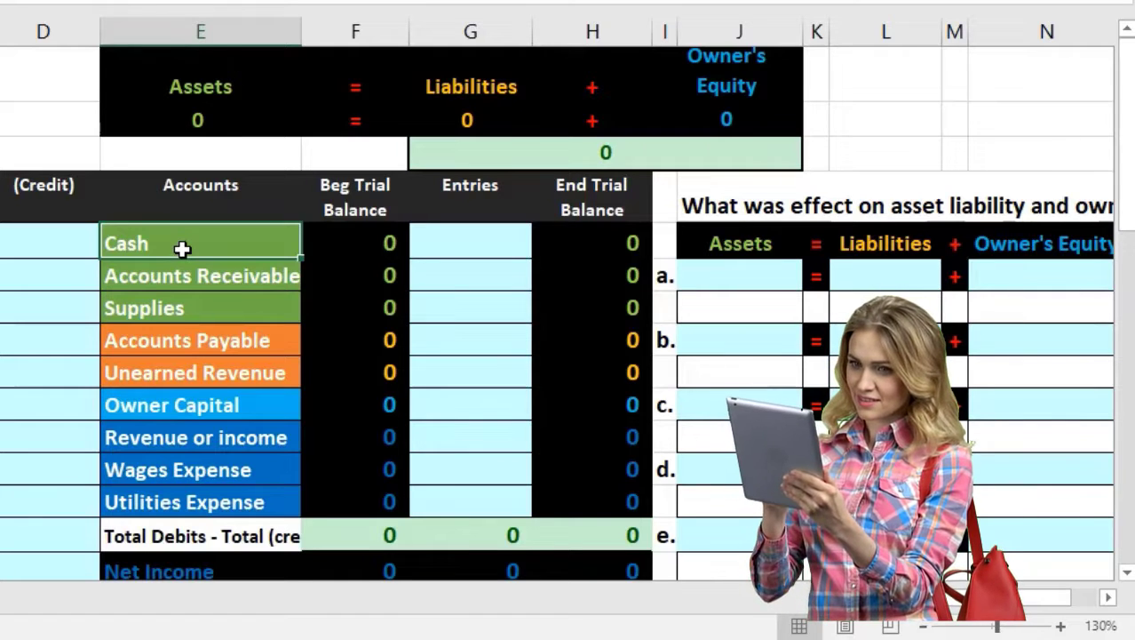
{"action": "right_click", "coordinate": [182, 249]}
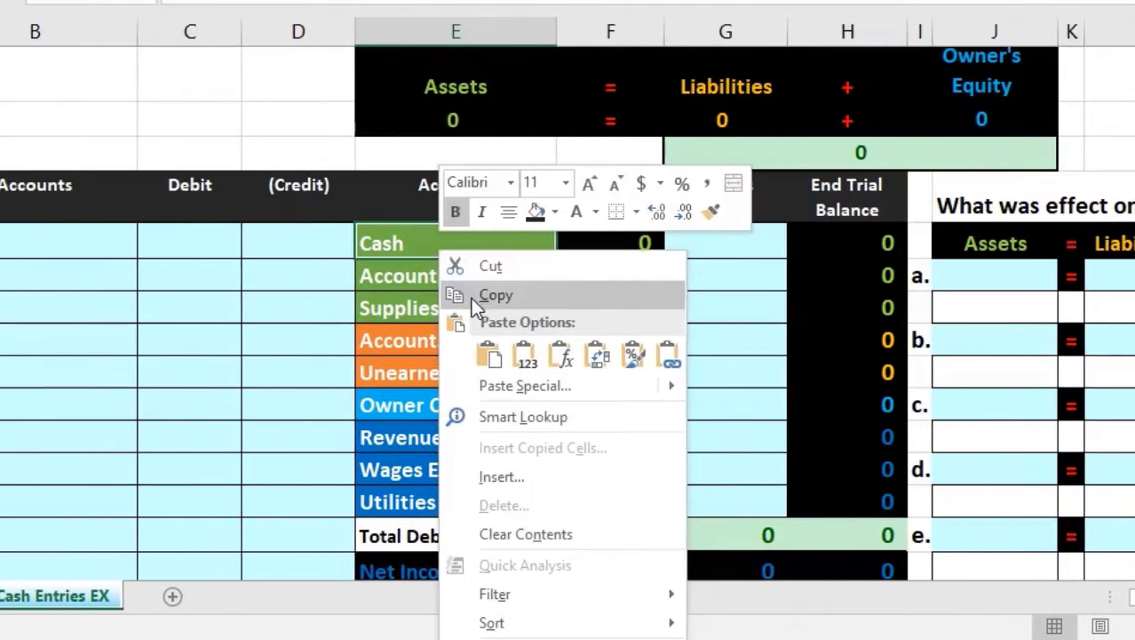
{"action": "left_click", "coordinate": [360, 295]}
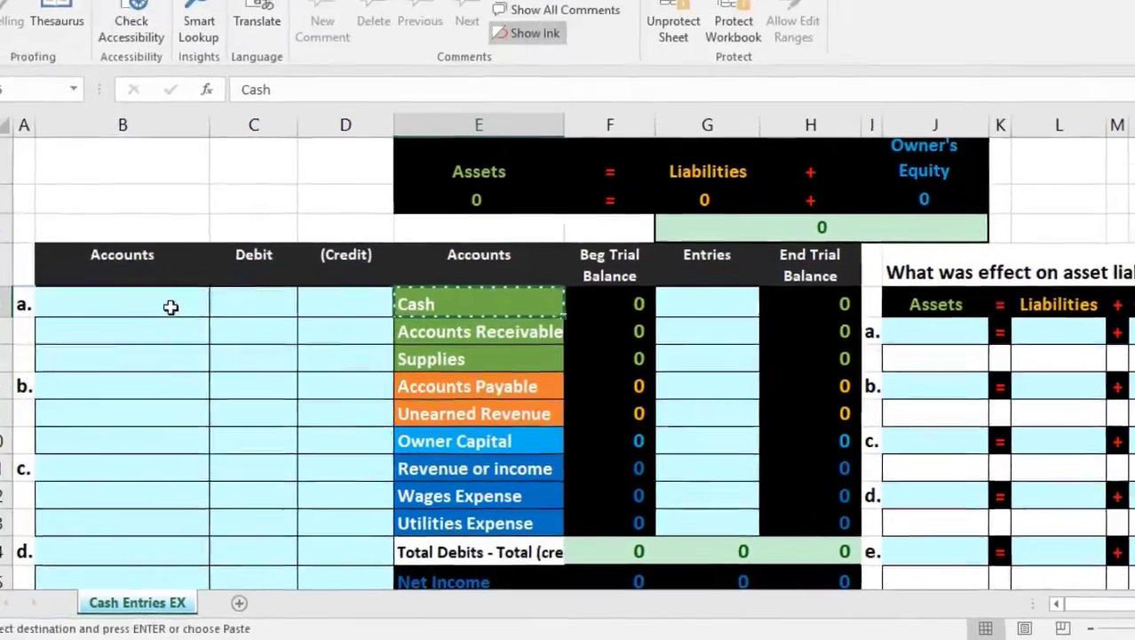
{"action": "left_click", "coordinate": [67, 249]}
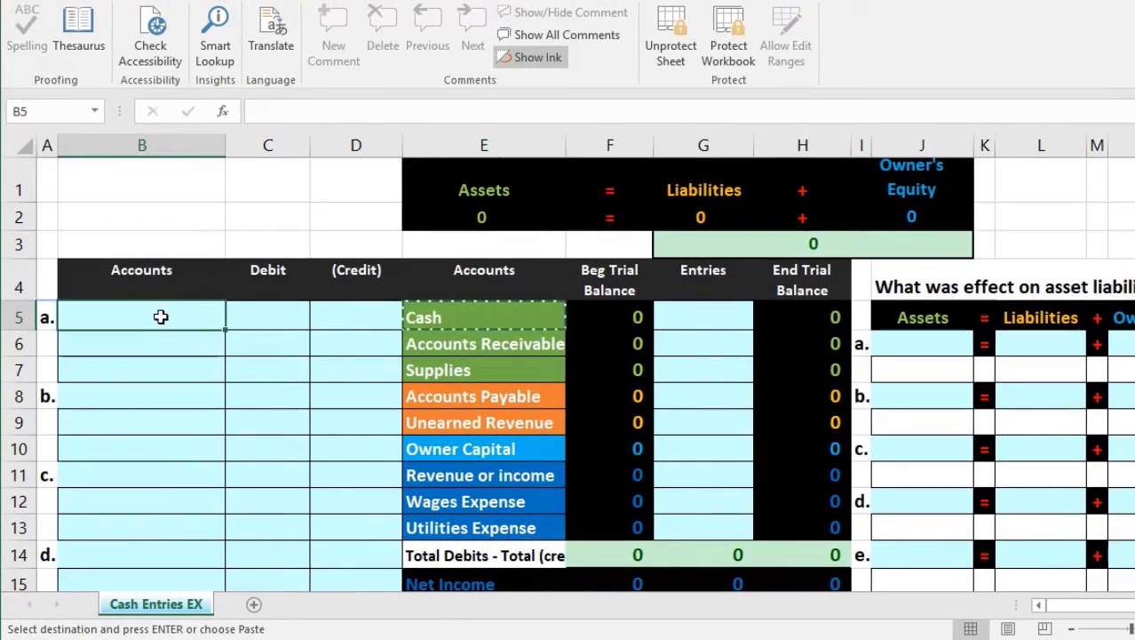
{"action": "right_click", "coordinate": [160, 317]}
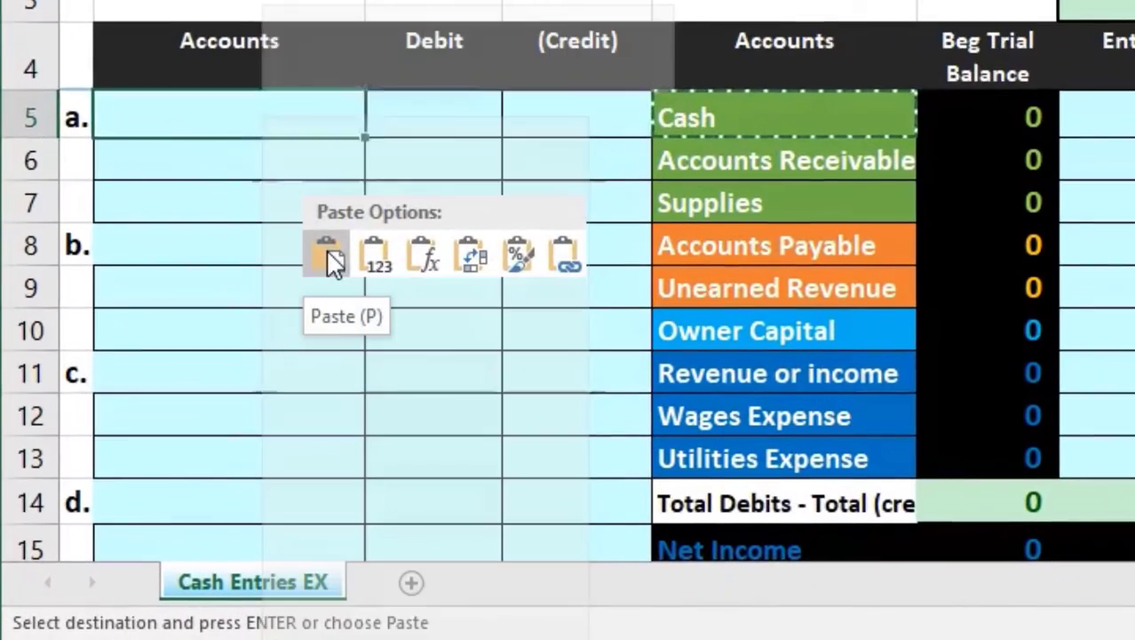
{"action": "left_click", "coordinate": [200, 406]}
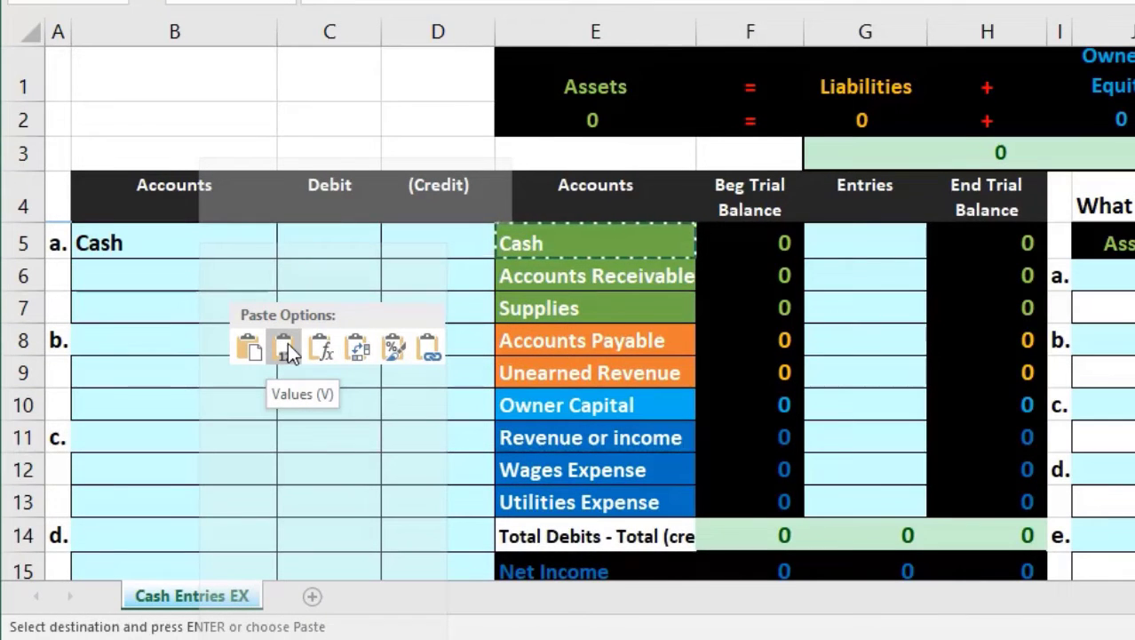
{"action": "left_click", "coordinate": [287, 342]}
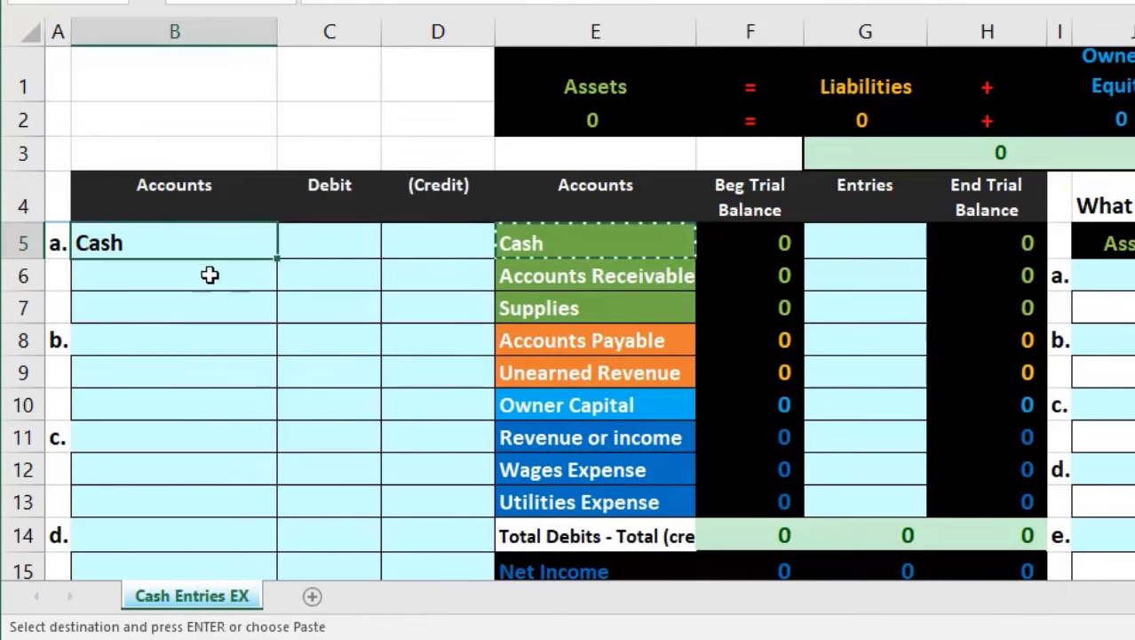
Step: Enter transaction a's amounts as a debit of 130000 in C5 and a credit of -130000 in D6
{"action": "left_click", "coordinate": [326, 246]}
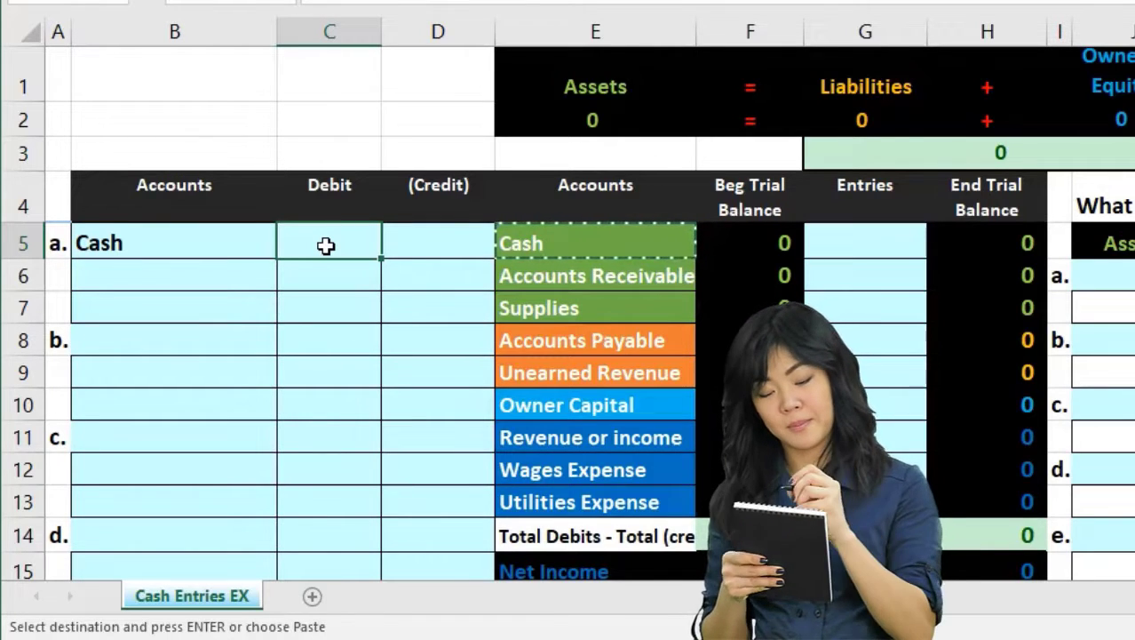
{"action": "scroll", "coordinate": [326, 246], "scroll_direction": "down", "scroll_amount": 3}
{"action": "scroll", "coordinate": [326, 246], "scroll_direction": "up", "scroll_amount": 3}
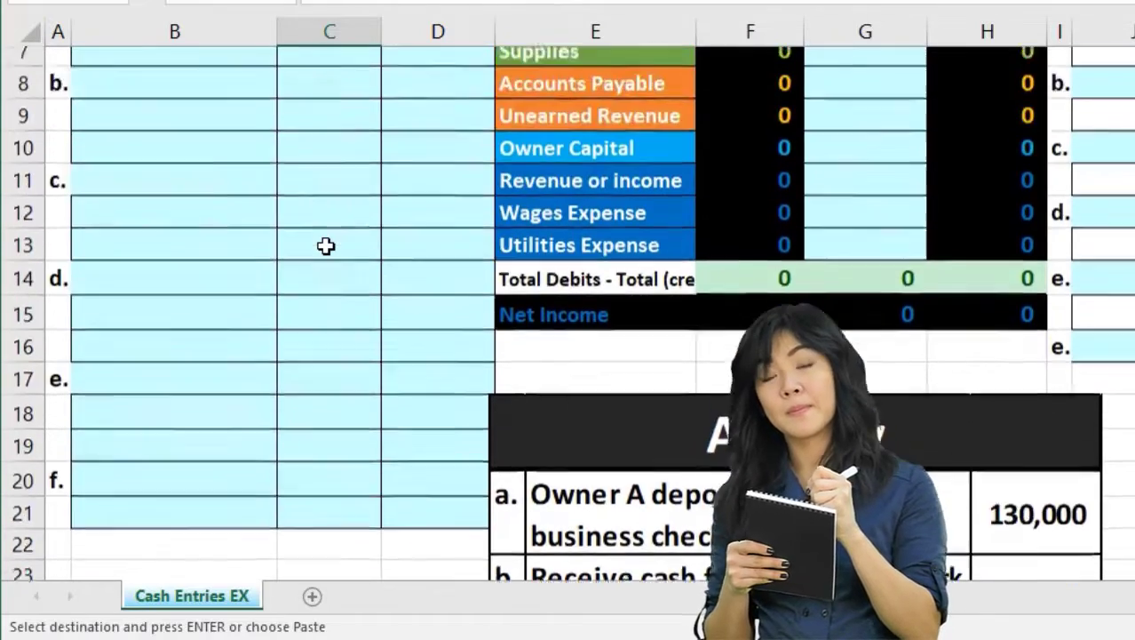
{"action": "key", "text": "Escape"}
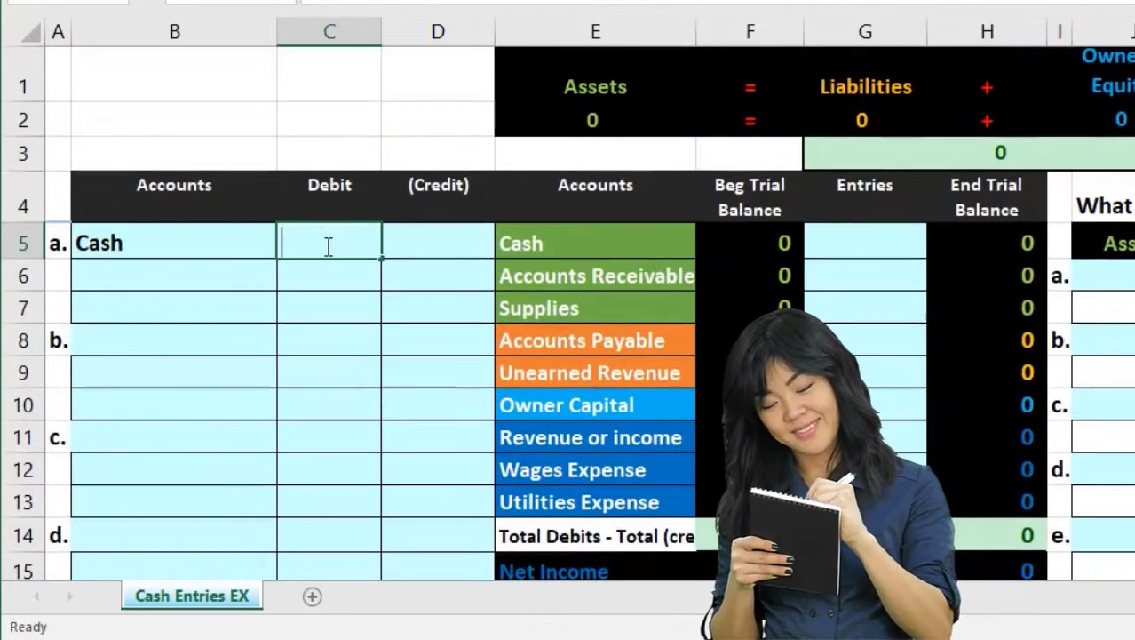
{"action": "type", "text": "13000"}
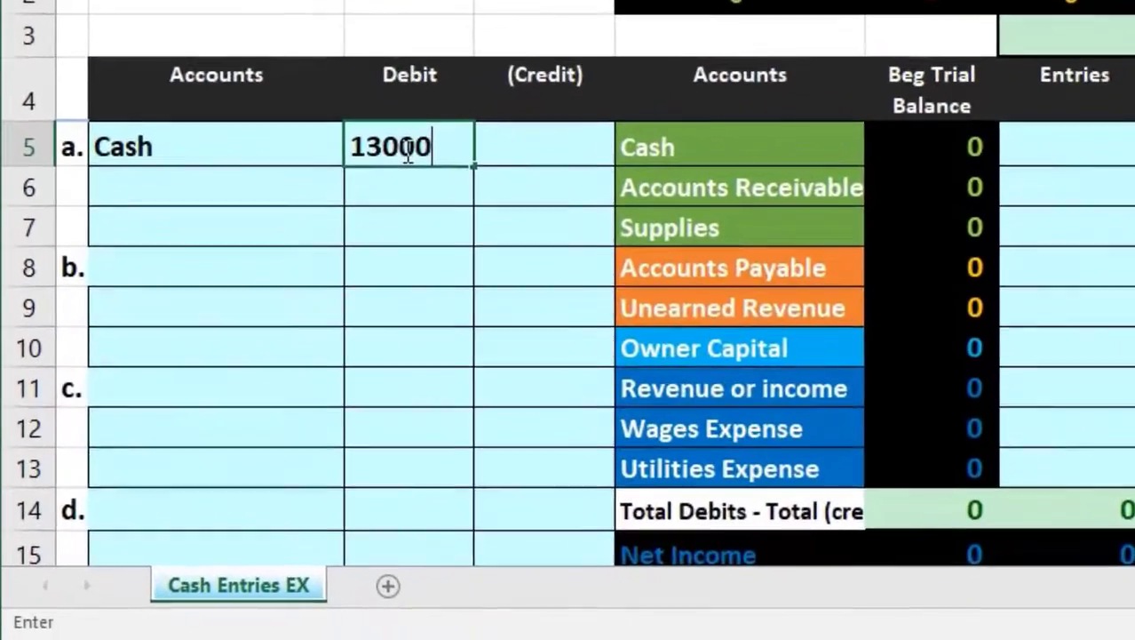
{"action": "key", "text": "Return"}
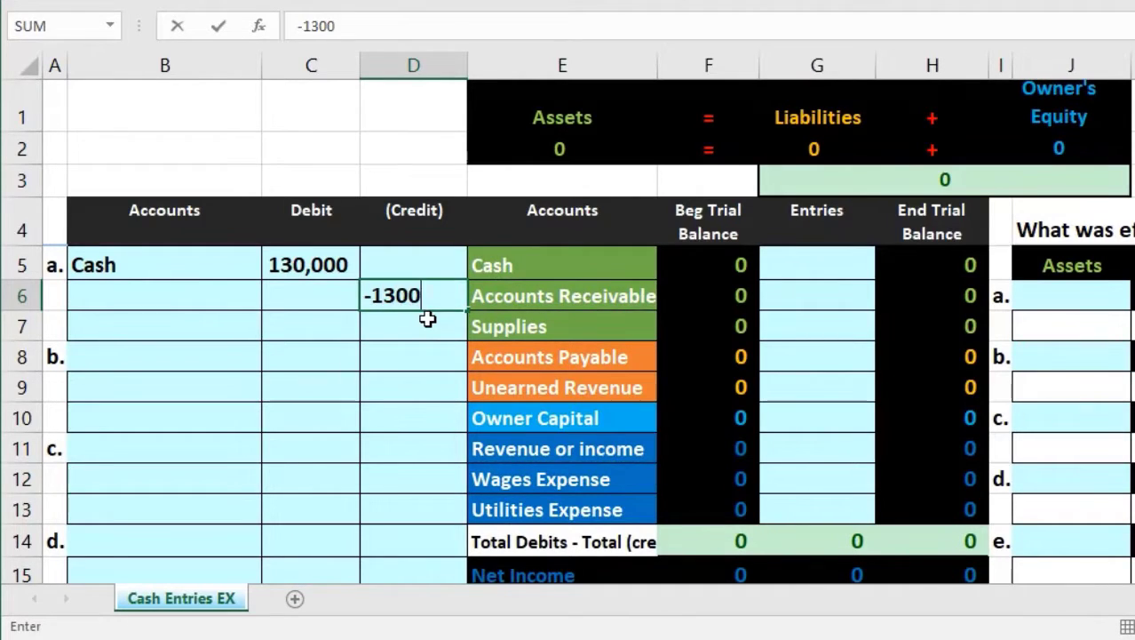
{"action": "type", "text": "00"}
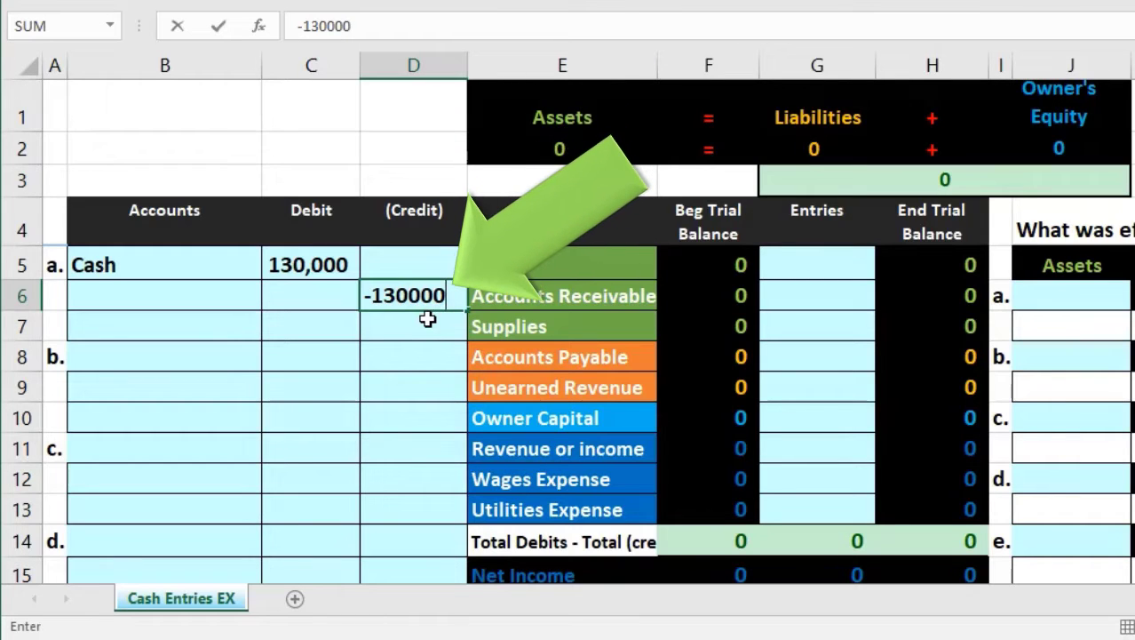
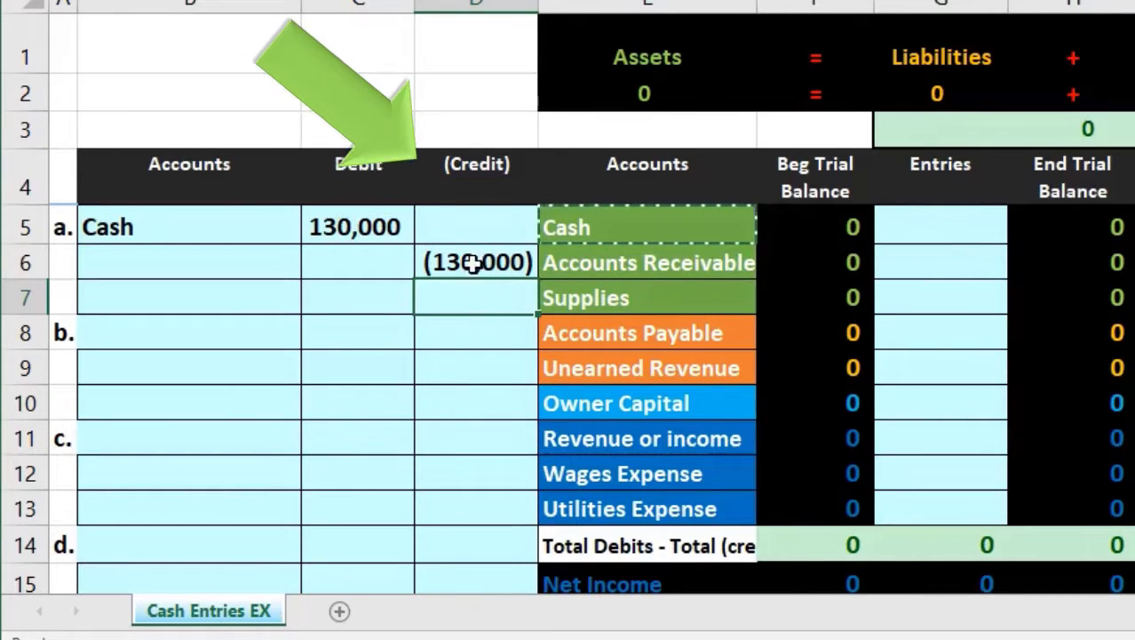
{"action": "left_click", "coordinate": [469, 263]}
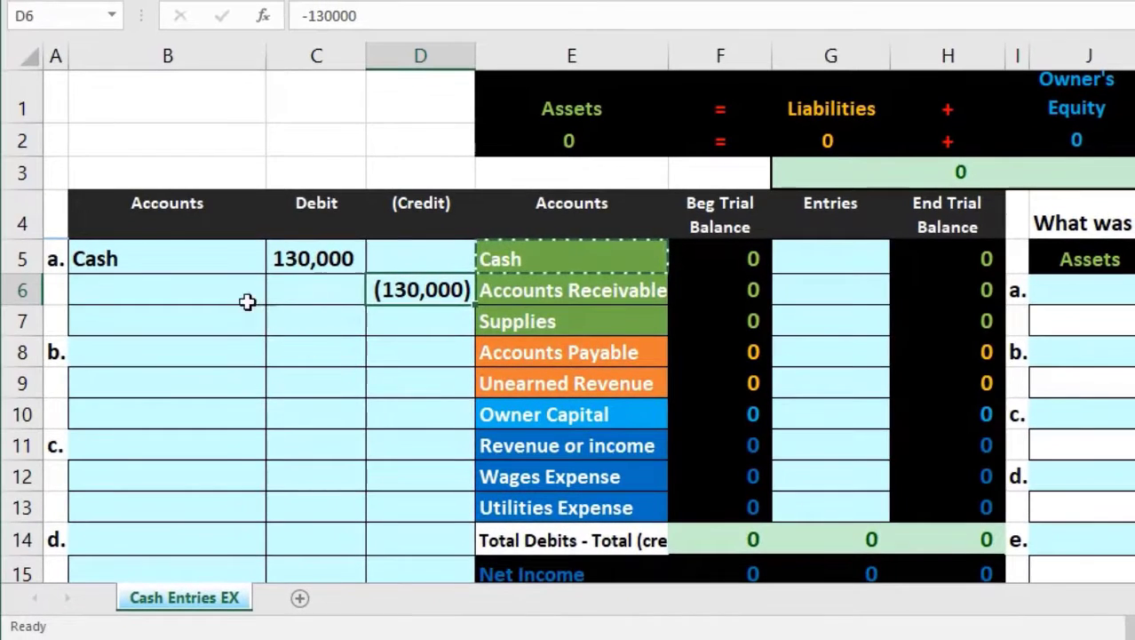
Step: Copy the Owner Capital account name from the trial balance and paste it as values into B6 as the credited account
{"action": "left_click", "coordinate": [159, 268]}
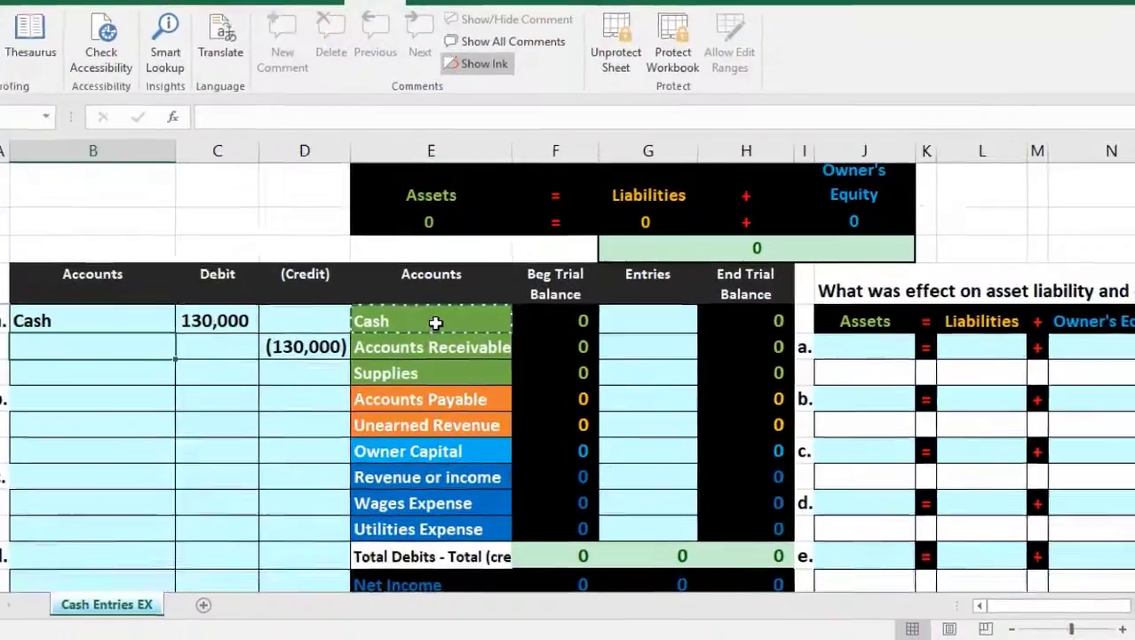
{"action": "left_click_drag", "start_coordinate": [446, 346], "coordinate": [445, 420]}
{"action": "left_click_drag", "start_coordinate": [389, 320], "coordinate": [388, 381]}
{"action": "left_click", "coordinate": [418, 384]}
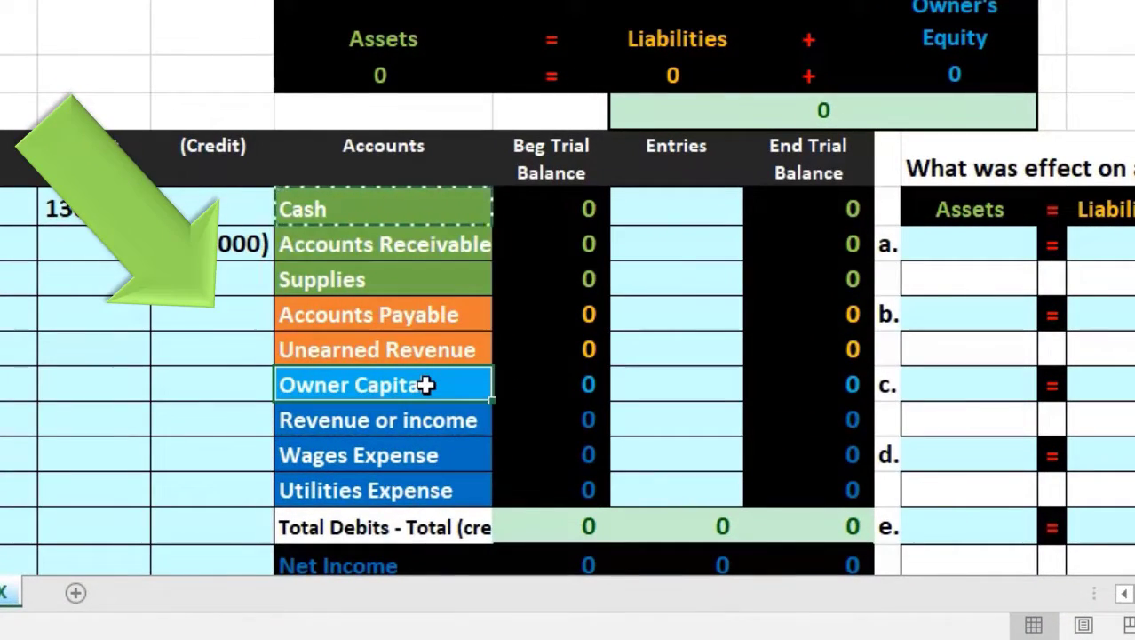
{"action": "right_click", "coordinate": [427, 384]}
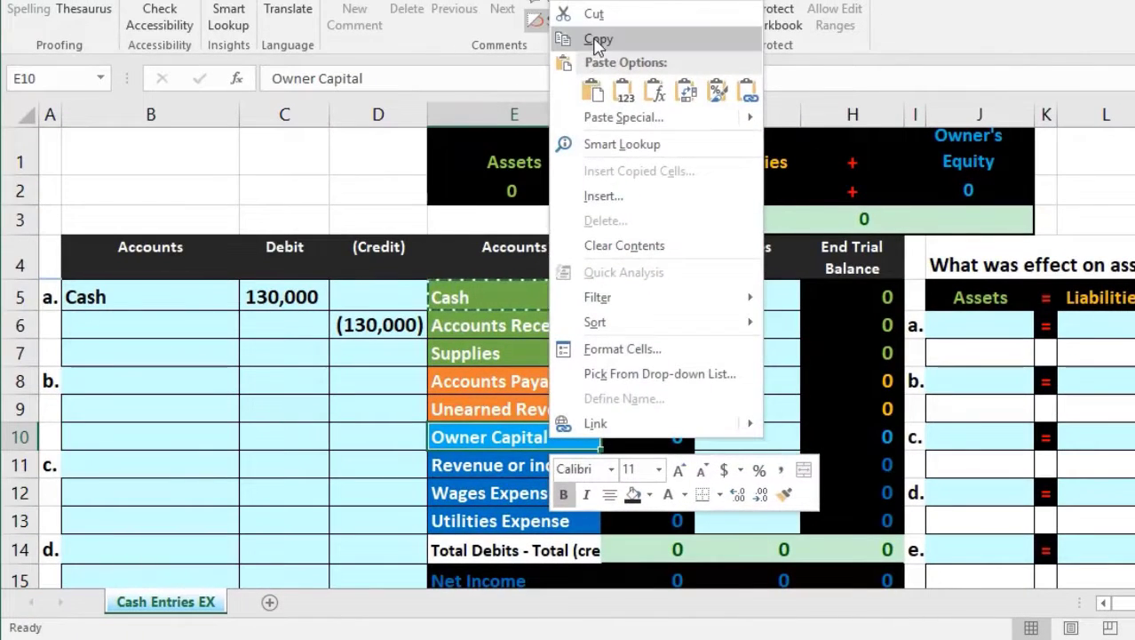
{"action": "left_click", "coordinate": [595, 41]}
{"action": "left_click", "coordinate": [153, 327]}
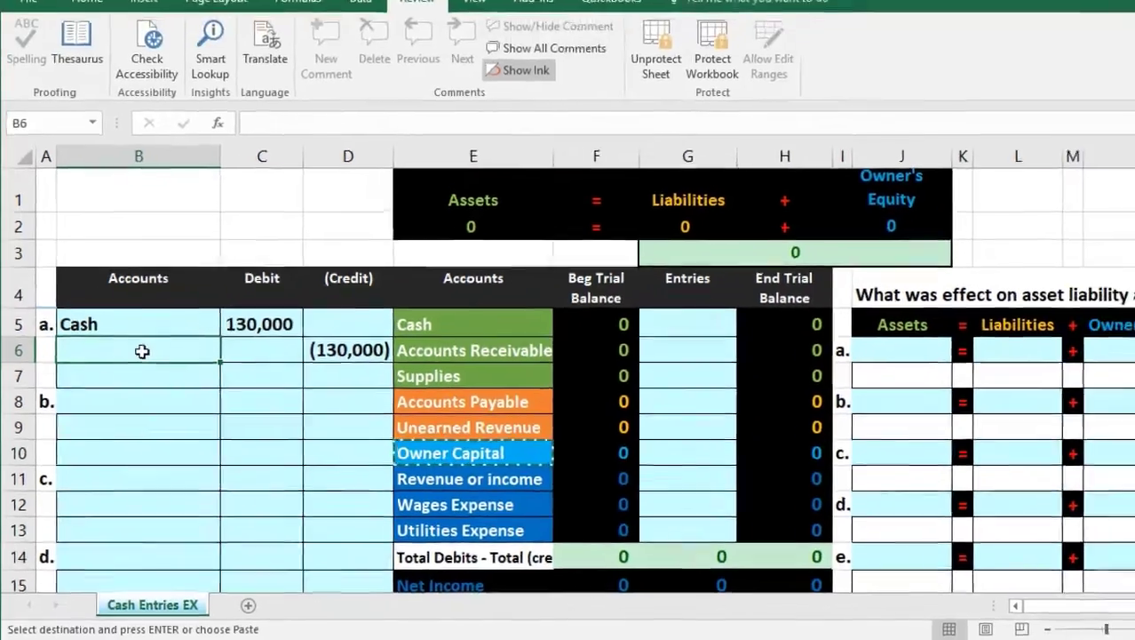
{"action": "right_click", "coordinate": [153, 327]}
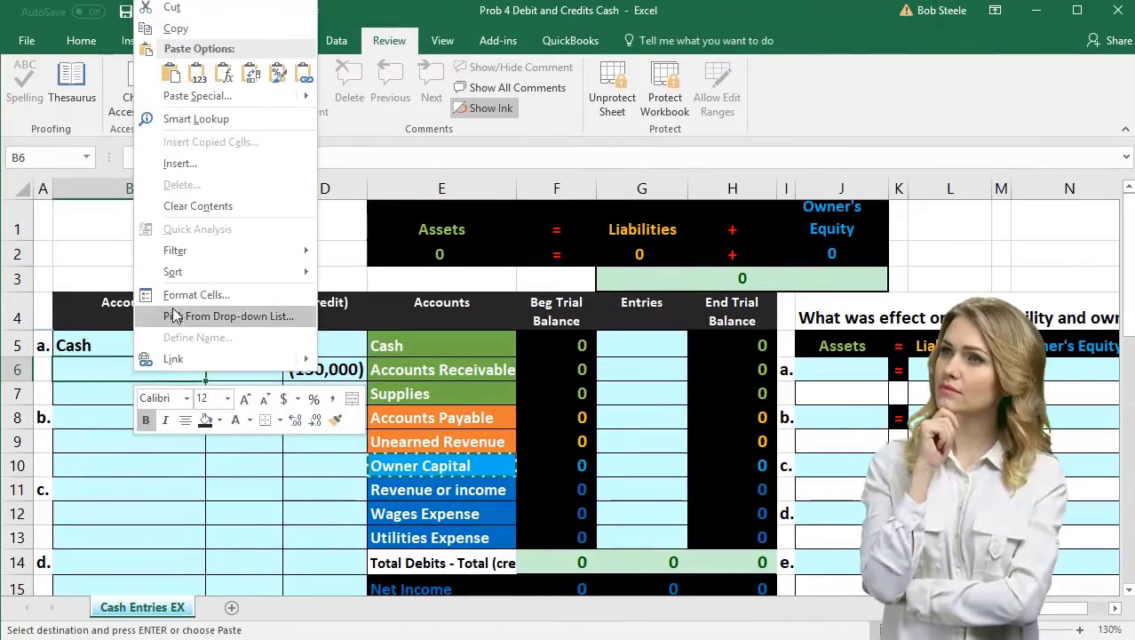
{"action": "left_click", "coordinate": [171, 77]}
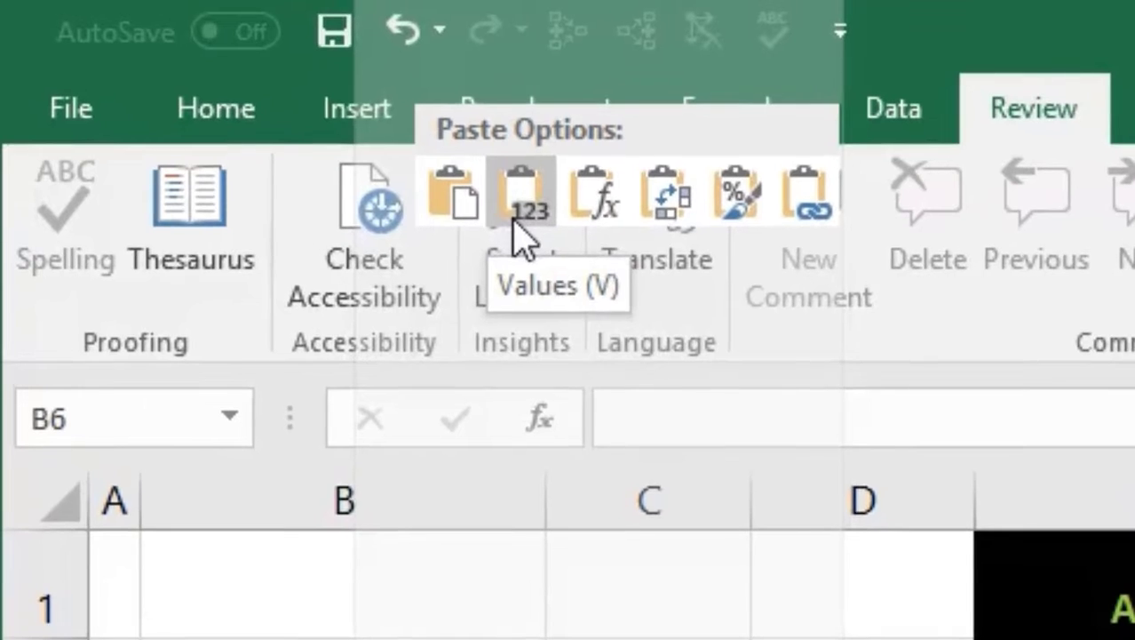
{"action": "left_click", "coordinate": [522, 198]}
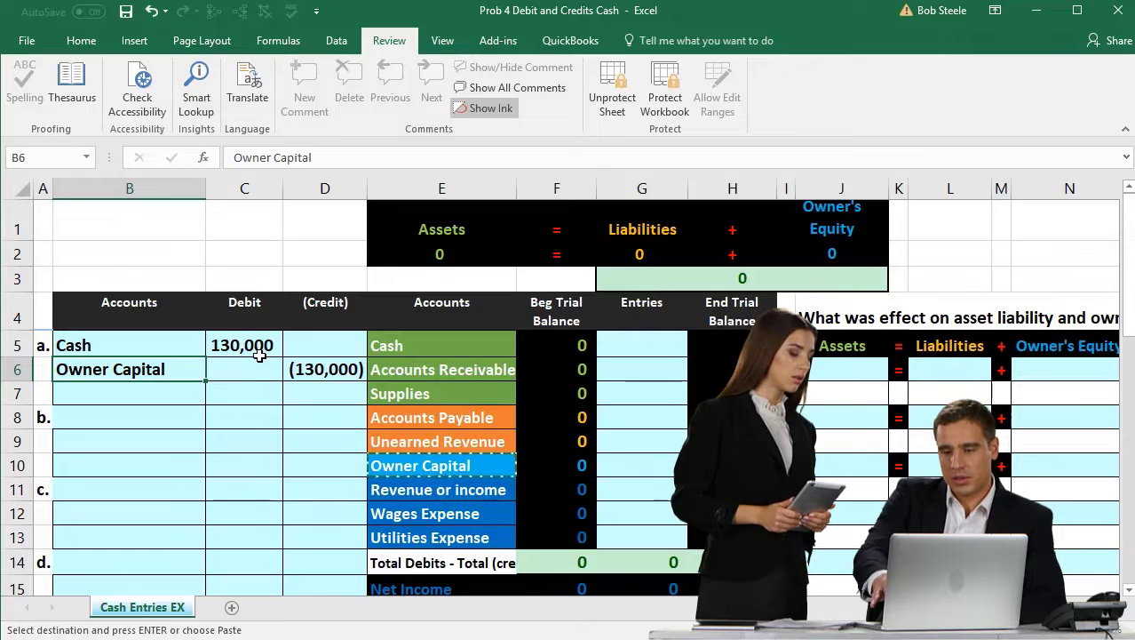
Step: Indent the credited account name Owner Capital in B6 by one level in transaction a's journal entry
{"action": "left_click", "coordinate": [292, 369]}
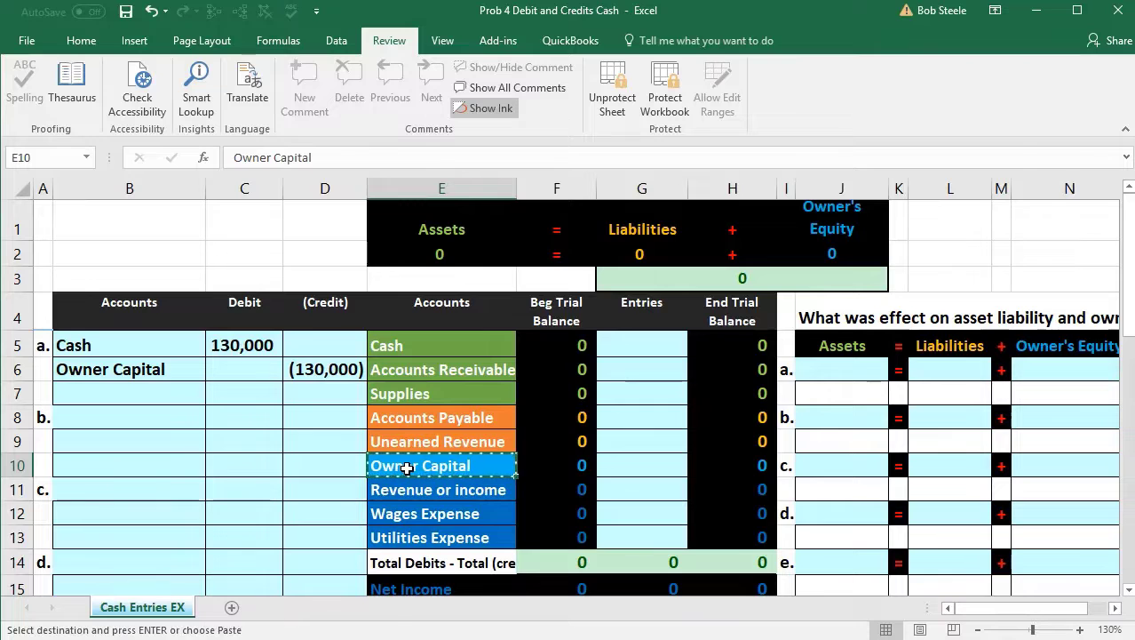
{"action": "left_click", "coordinate": [323, 370]}
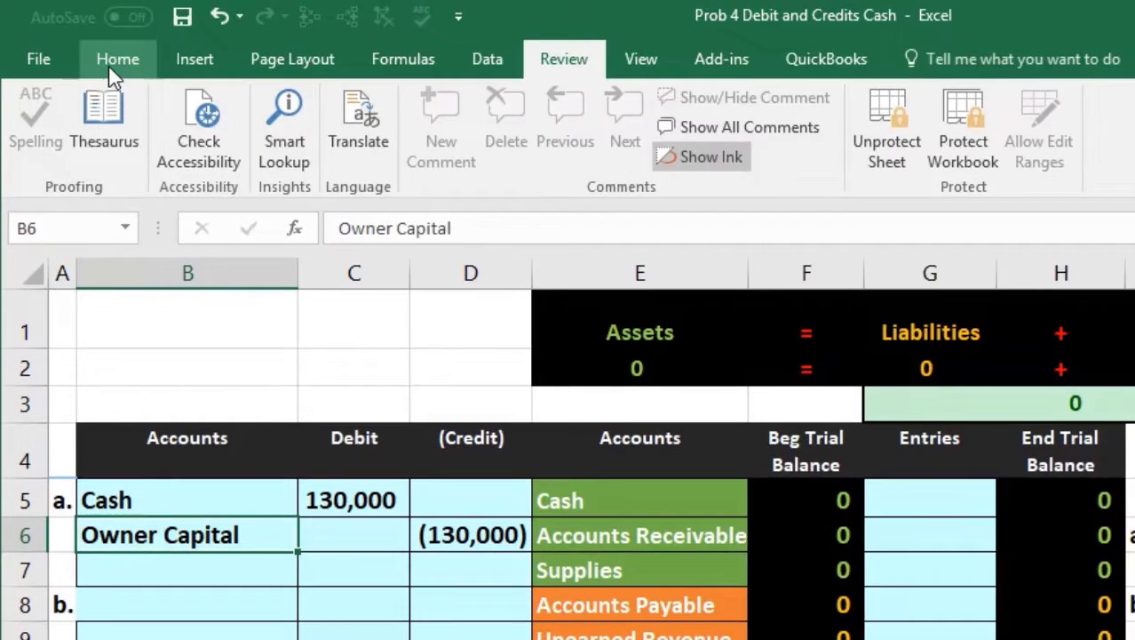
{"action": "left_click", "coordinate": [116, 61]}
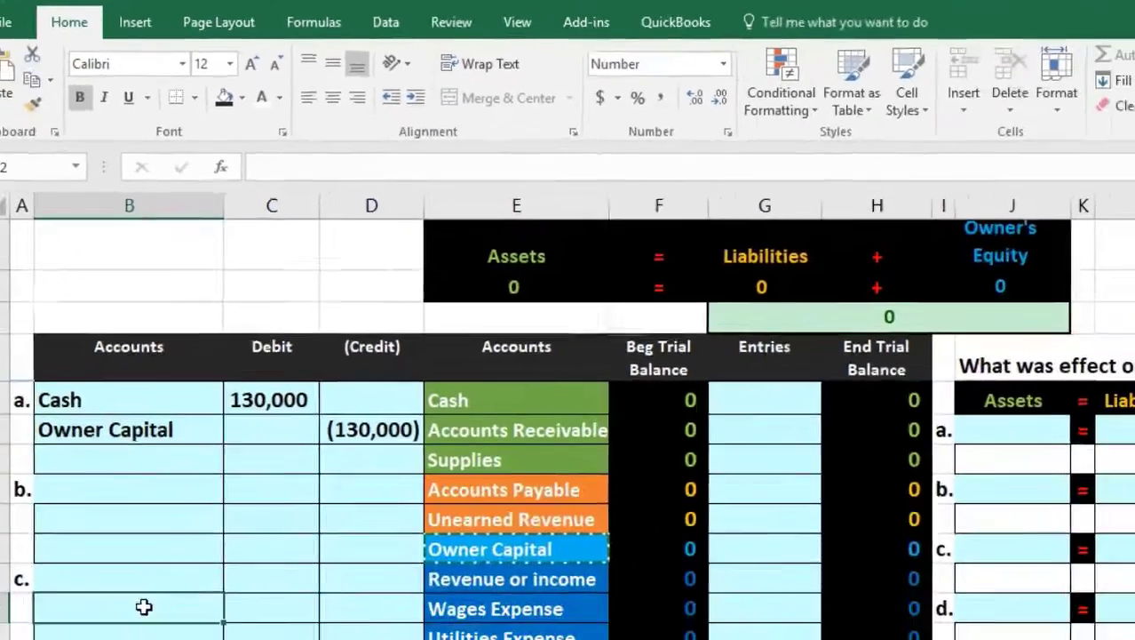
{"action": "left_click", "coordinate": [153, 522]}
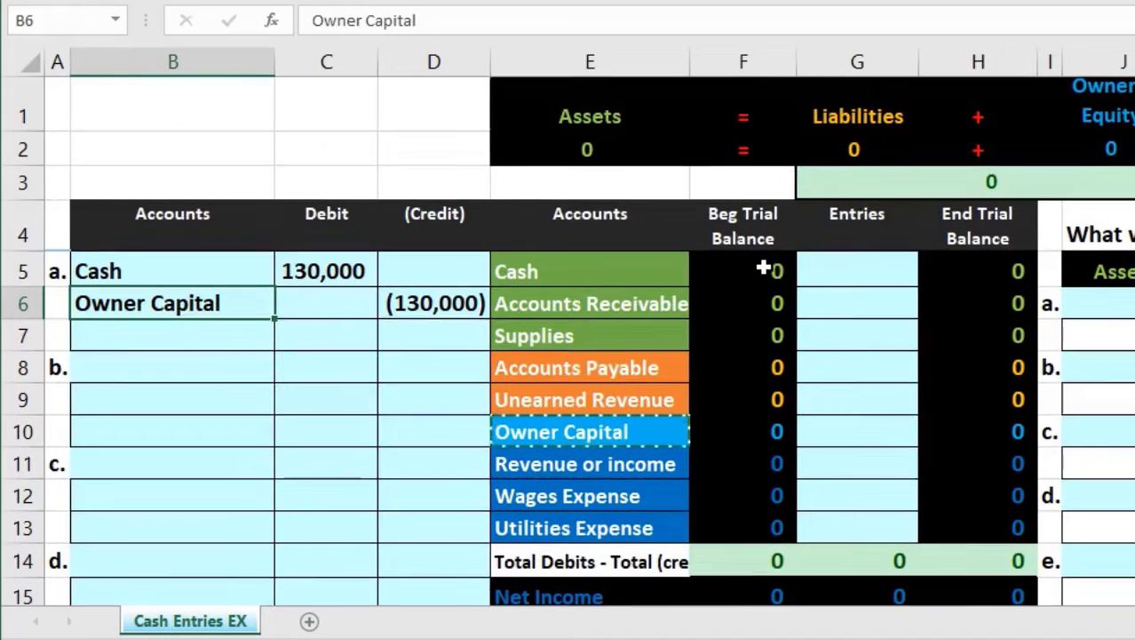
{"action": "left_click", "coordinate": [620, 339]}
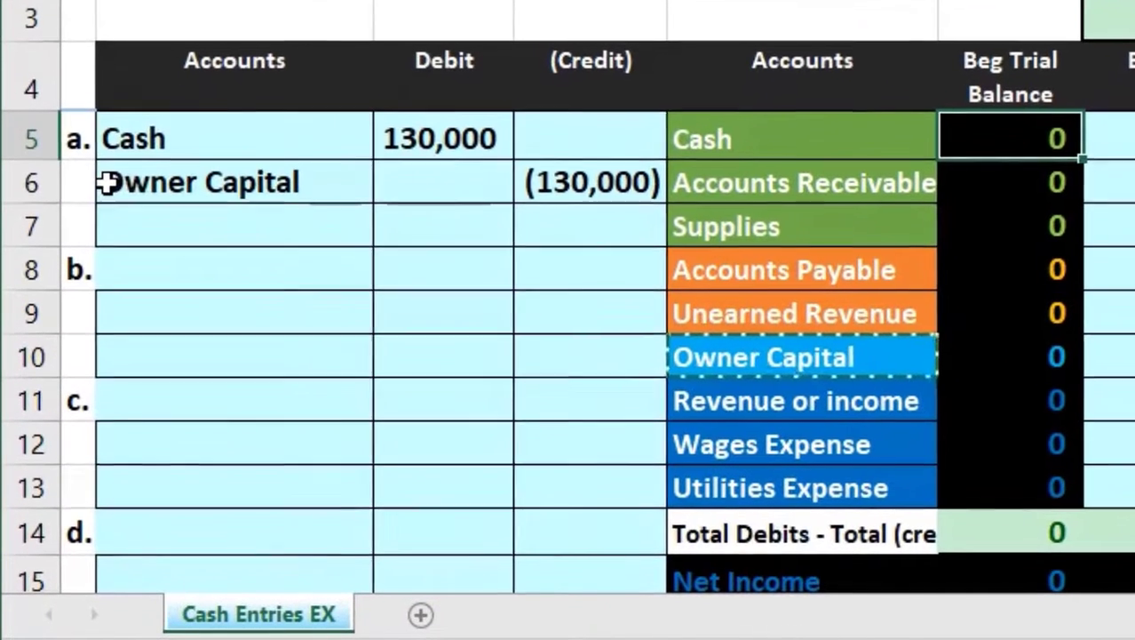
{"action": "left_click", "coordinate": [76, 304]}
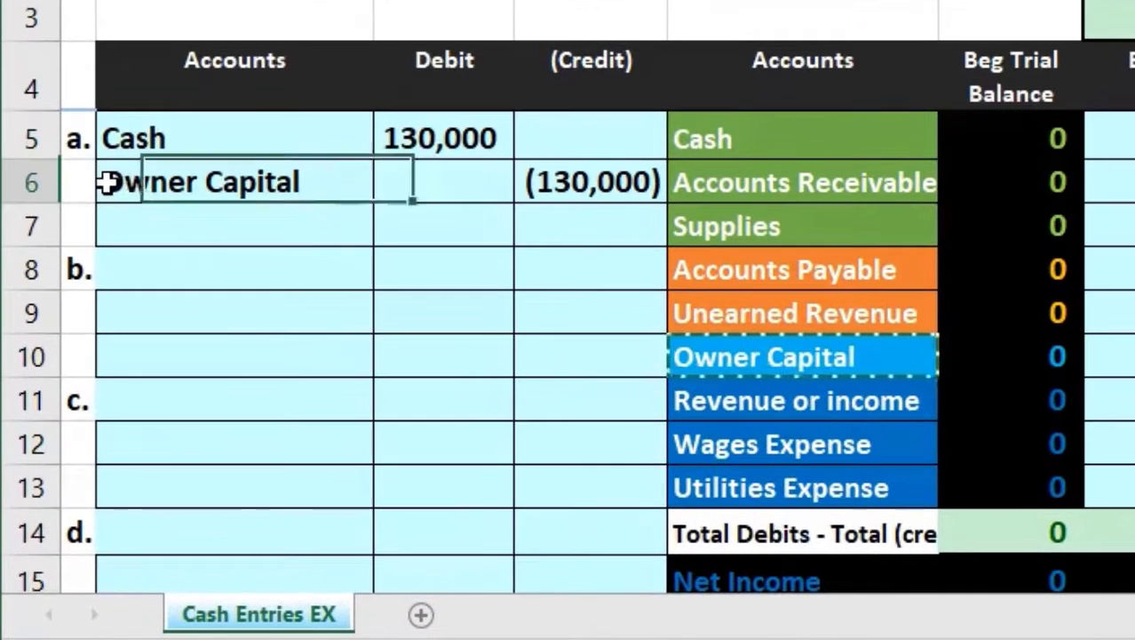
{"action": "left_click", "coordinate": [131, 222]}
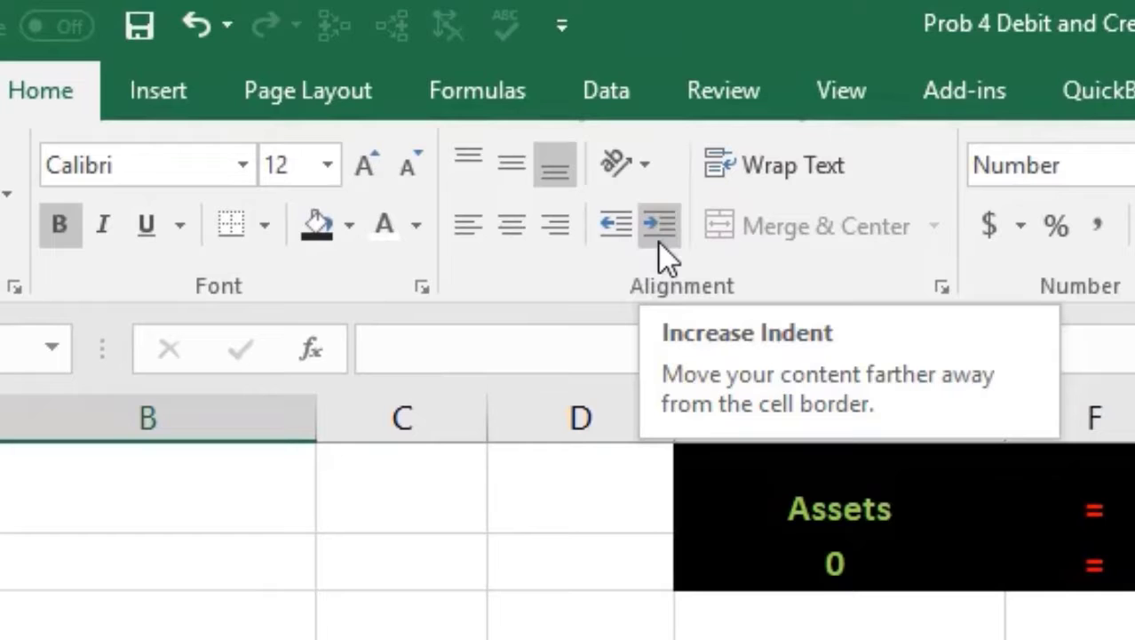
{"action": "key", "text": "Right"}
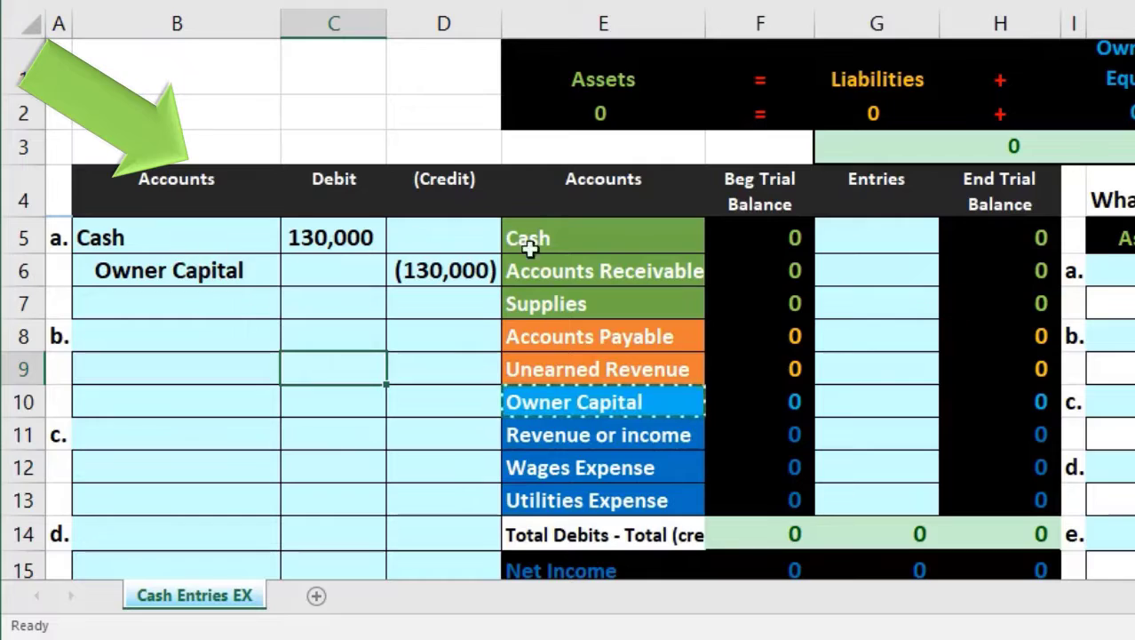
Step: Post transaction a's debit to the Cash row of the trial balance by entering =C5 in Entries cell G5
{"action": "left_click", "coordinate": [819, 237]}
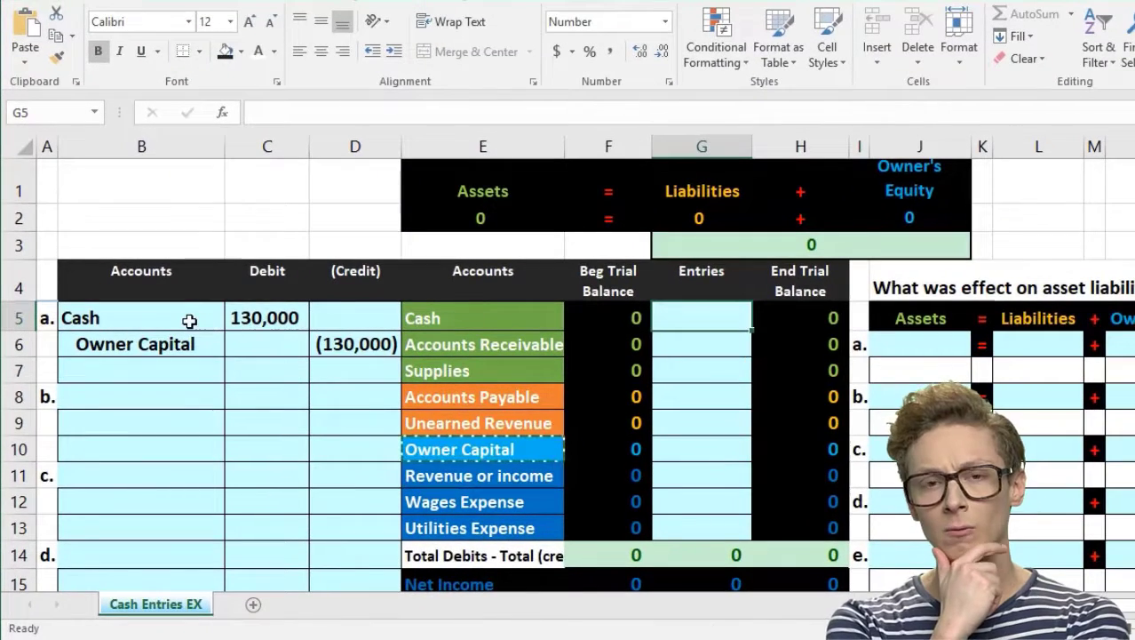
{"action": "left_click_drag", "start_coordinate": [219, 264], "coordinate": [270, 253]}
{"action": "left_click", "coordinate": [427, 318]}
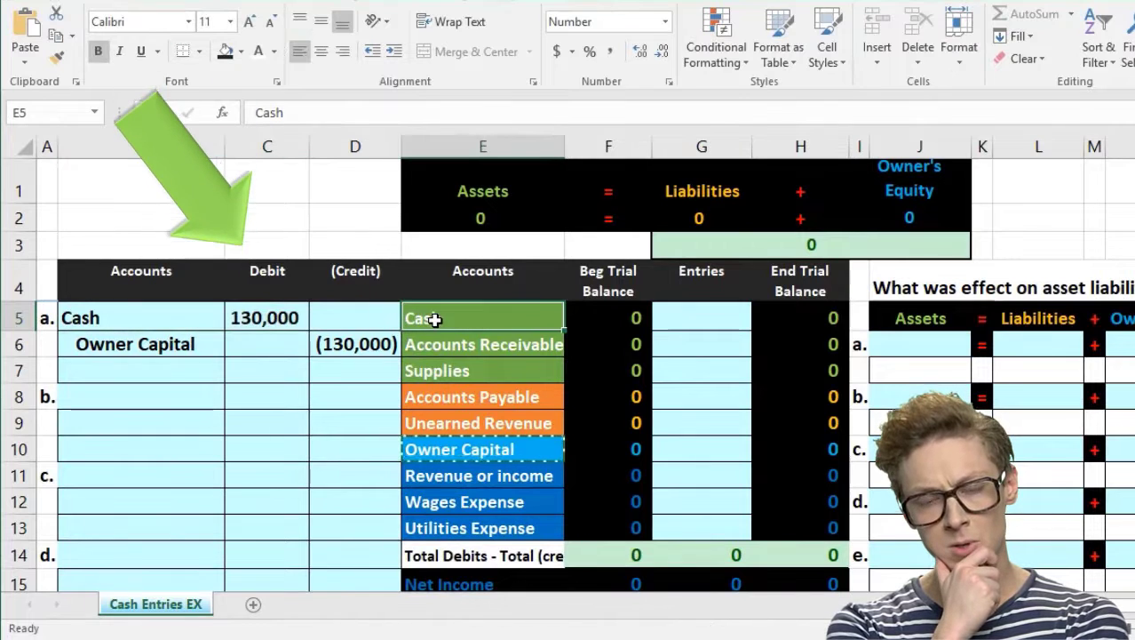
{"action": "left_click", "coordinate": [693, 321]}
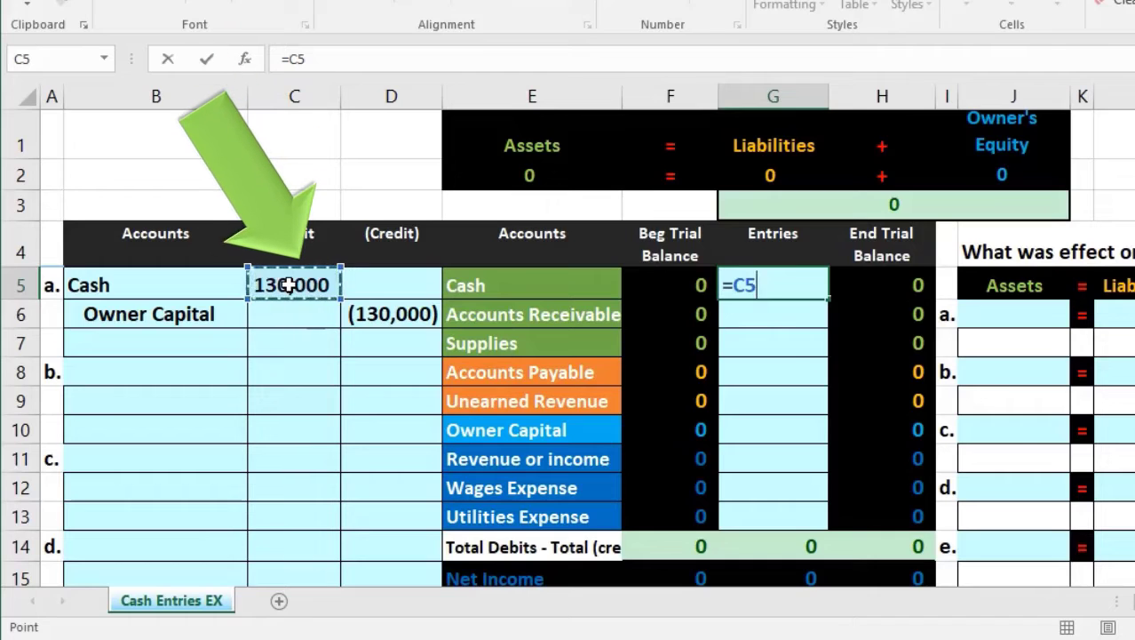
{"action": "key", "text": "Return"}
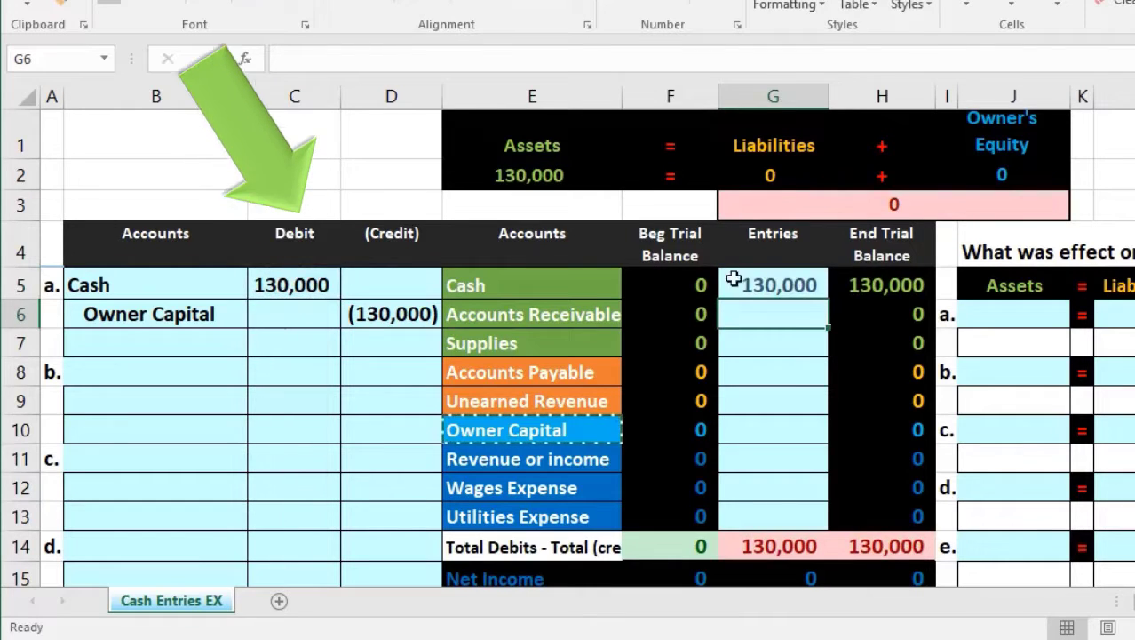
{"action": "left_click", "coordinate": [860, 284]}
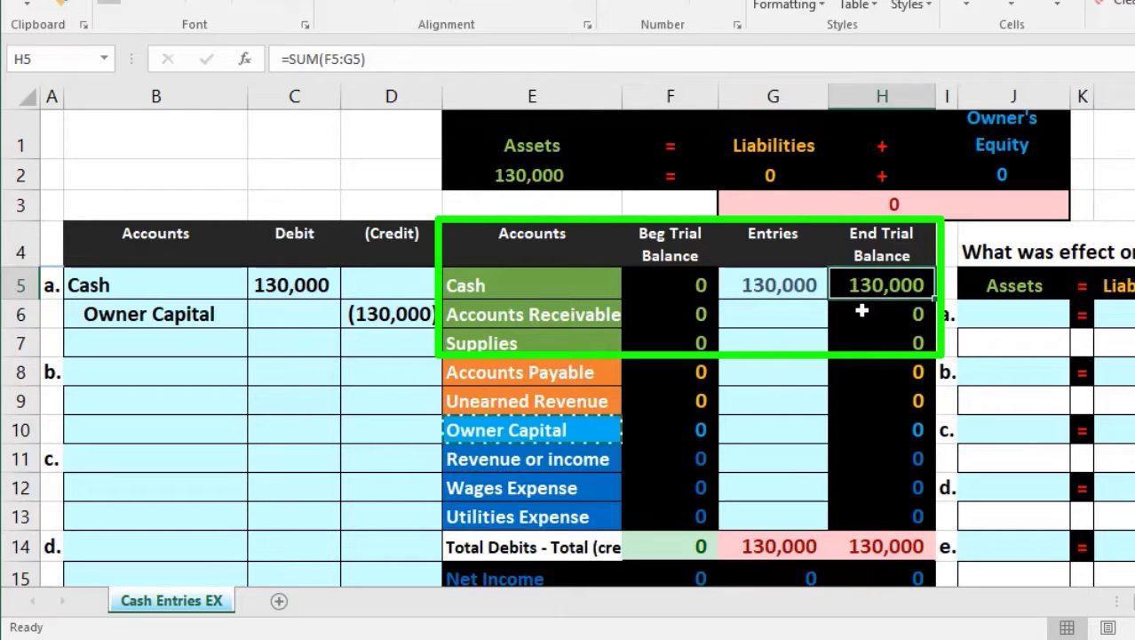
{"action": "left_click", "coordinate": [798, 544]}
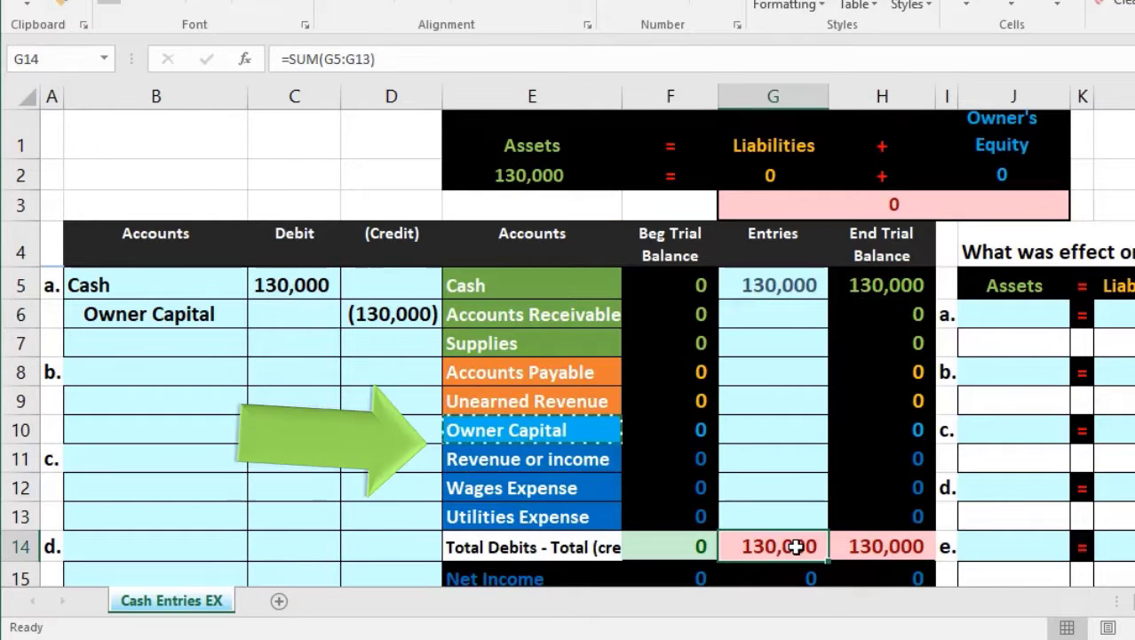
{"action": "left_click", "coordinate": [767, 284]}
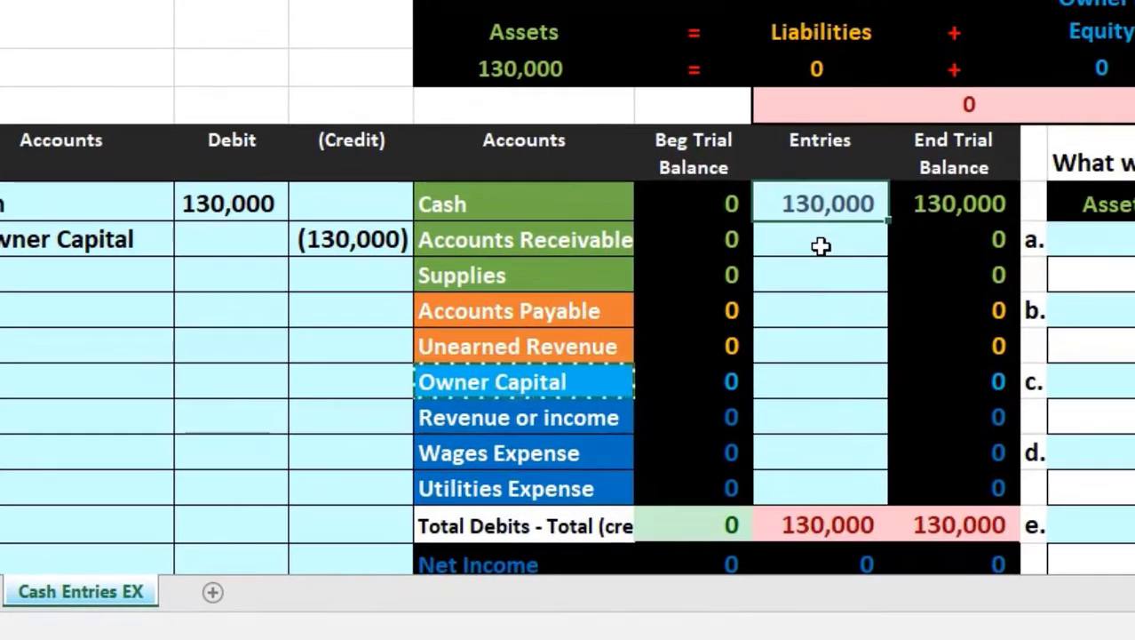
{"action": "left_click", "coordinate": [948, 206]}
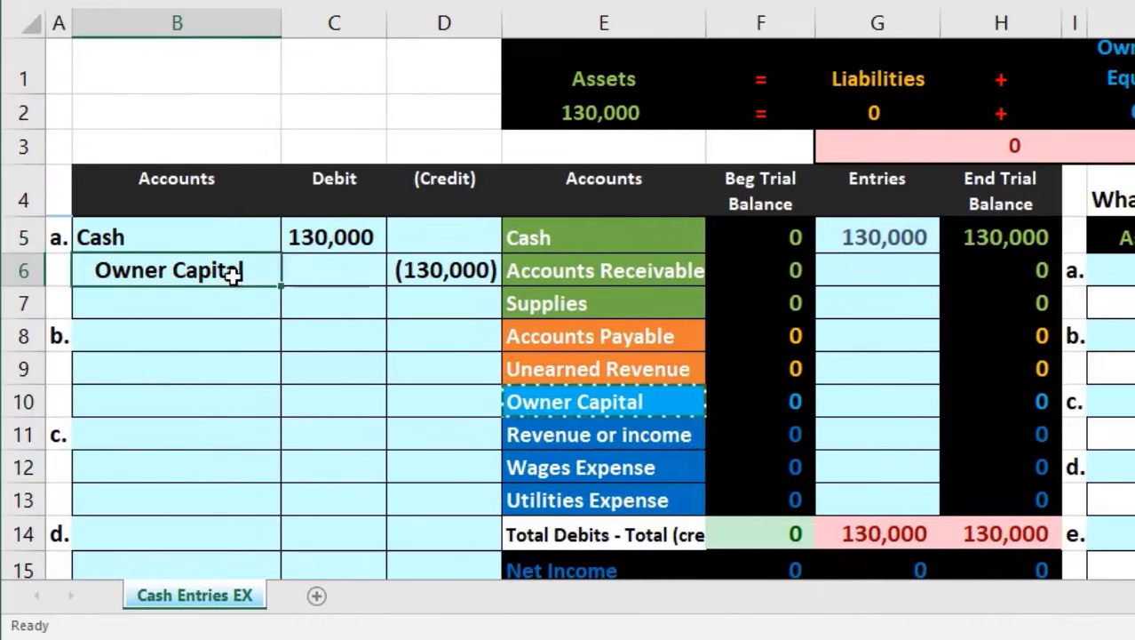
Step: Post transaction a's credit to the Owner Capital row by entering =D6 in Entries cell G10
{"action": "left_click_drag", "start_coordinate": [98, 271], "coordinate": [201, 277]}
{"action": "left_click", "coordinate": [534, 387]}
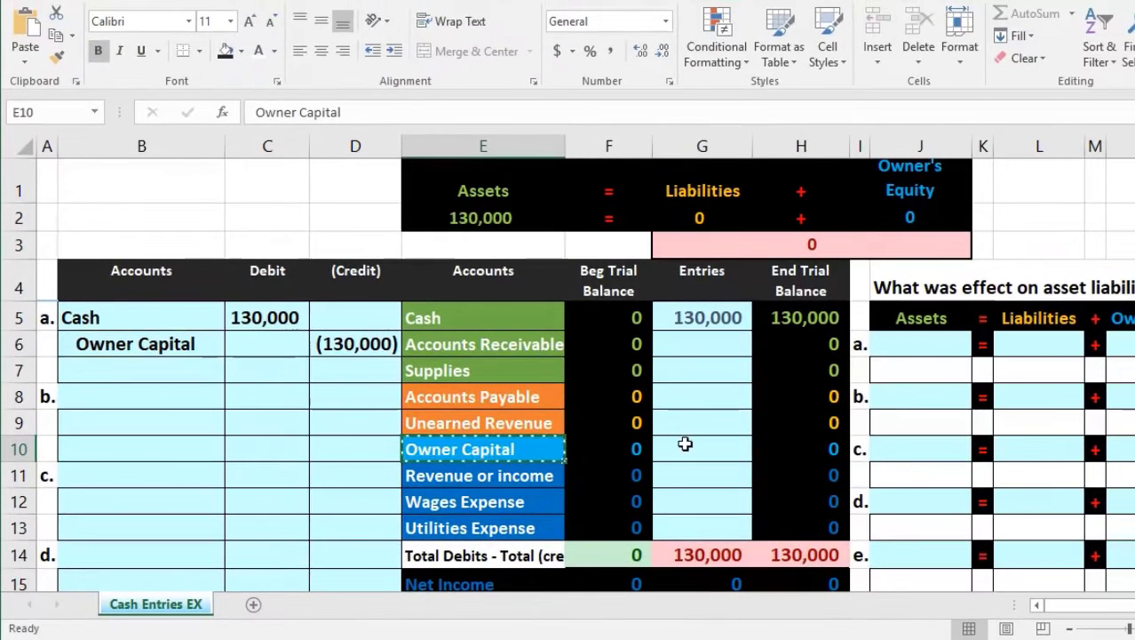
{"action": "left_click", "coordinate": [686, 444]}
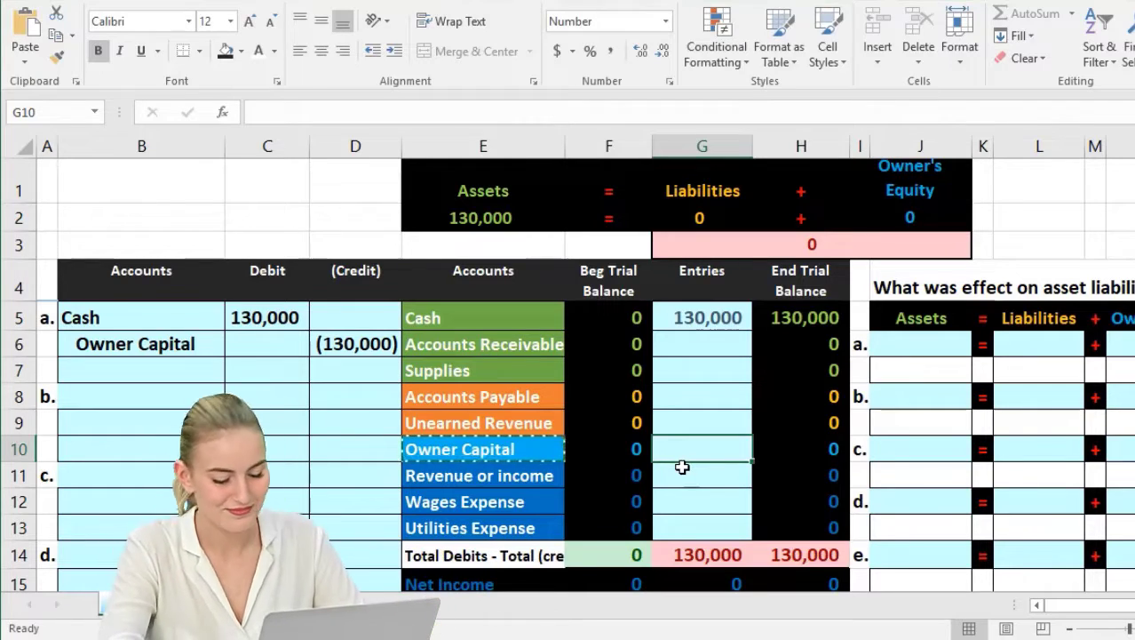
{"action": "type", "text": "="}
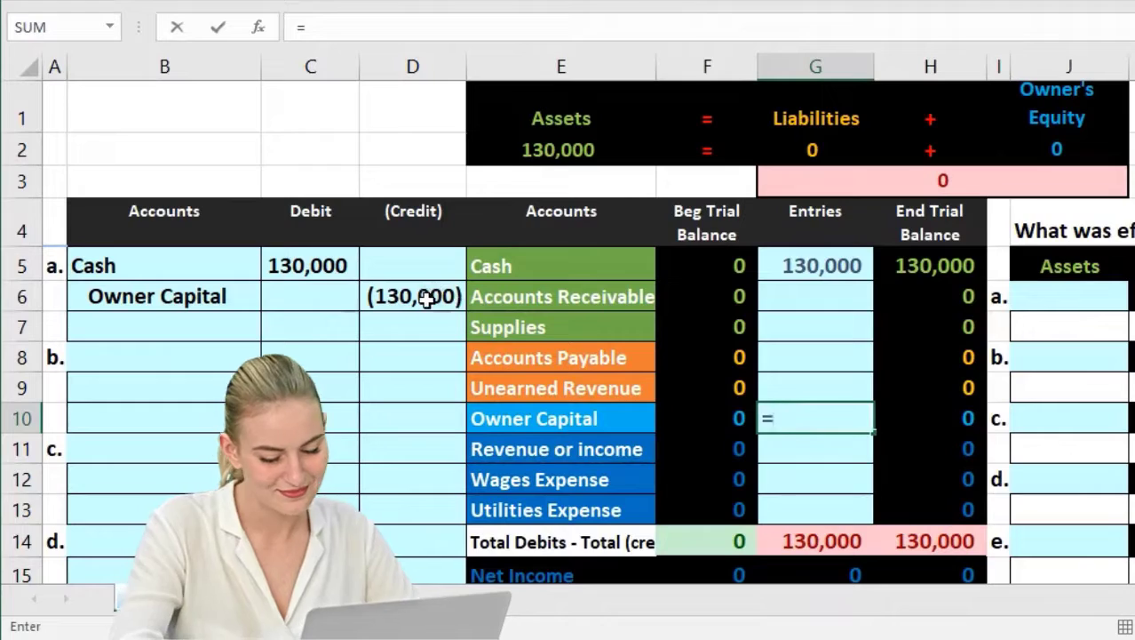
{"action": "left_click", "coordinate": [427, 300]}
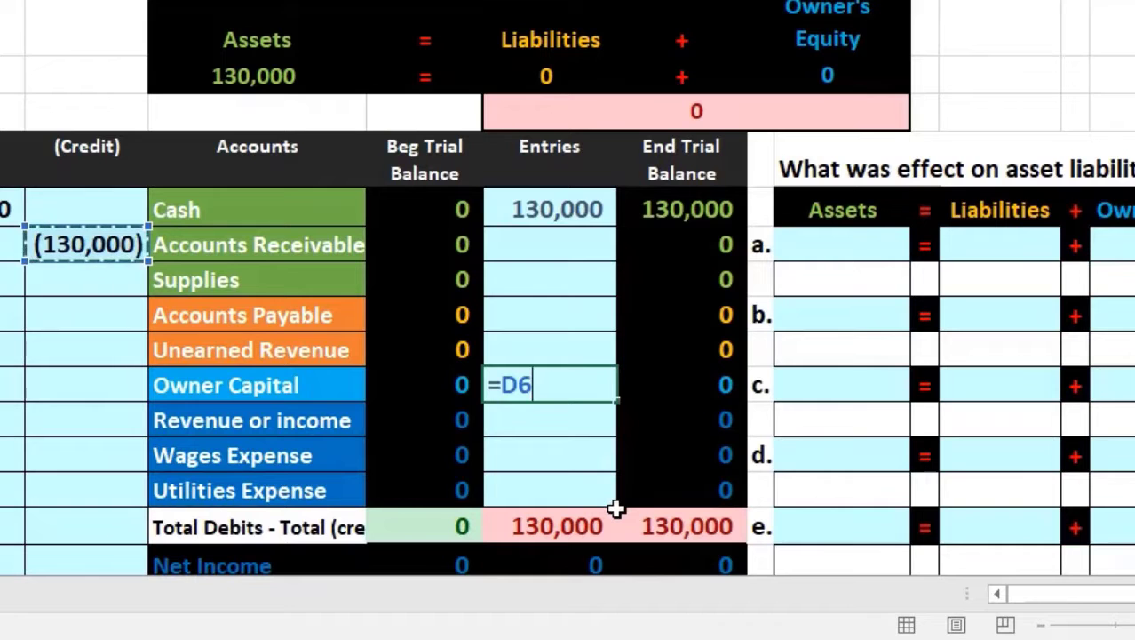
{"action": "key", "text": "Return"}
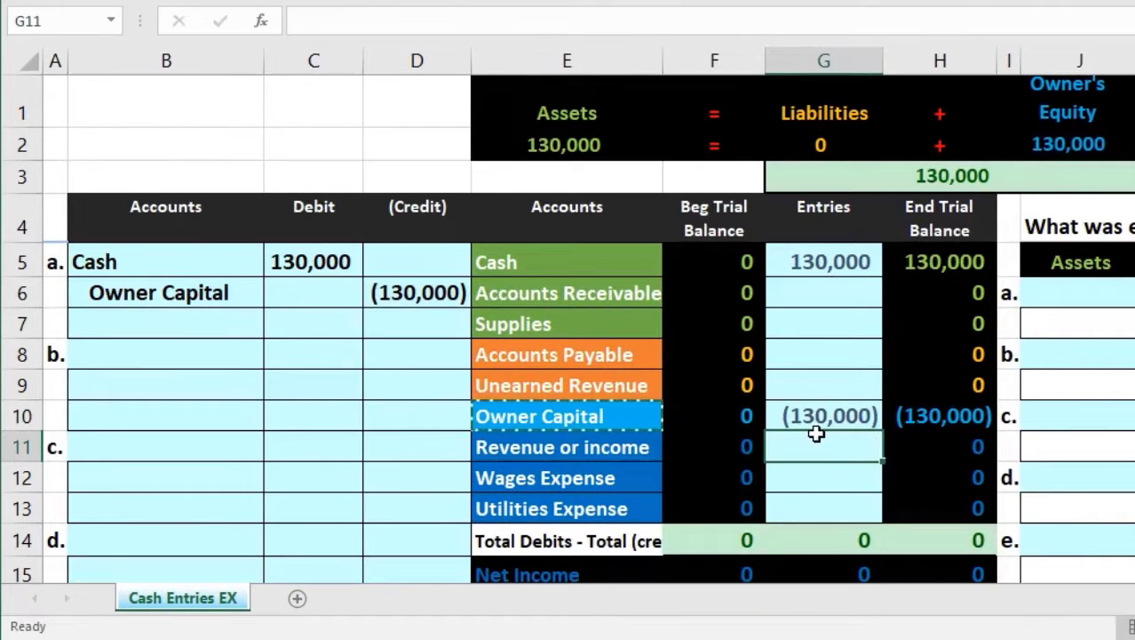
Step: Compare the posted Cash and Owner Capital entries with the journal entry, the ending balance and the debits-minus-credits total in G14
{"action": "left_click", "coordinate": [941, 413]}
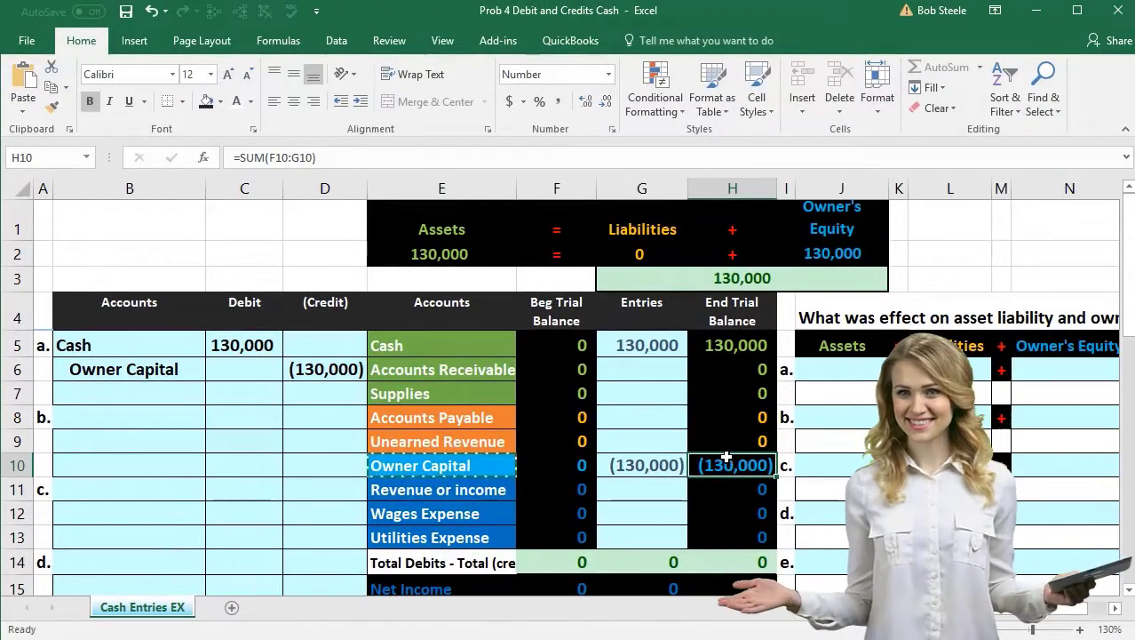
{"action": "left_click", "coordinate": [660, 345]}
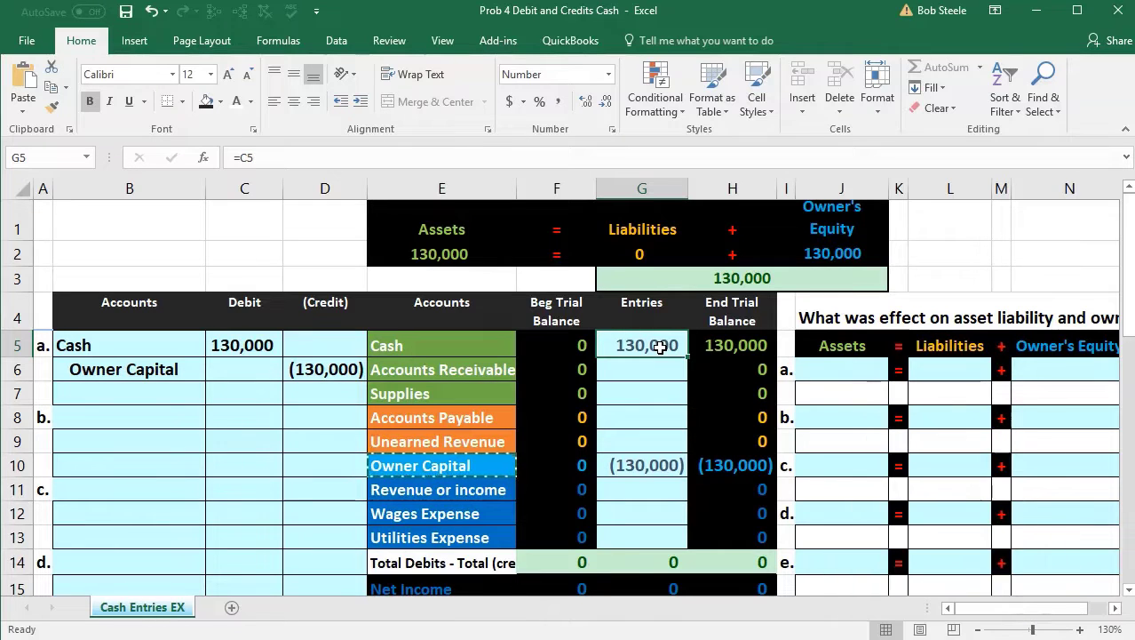
{"action": "left_click", "coordinate": [656, 457]}
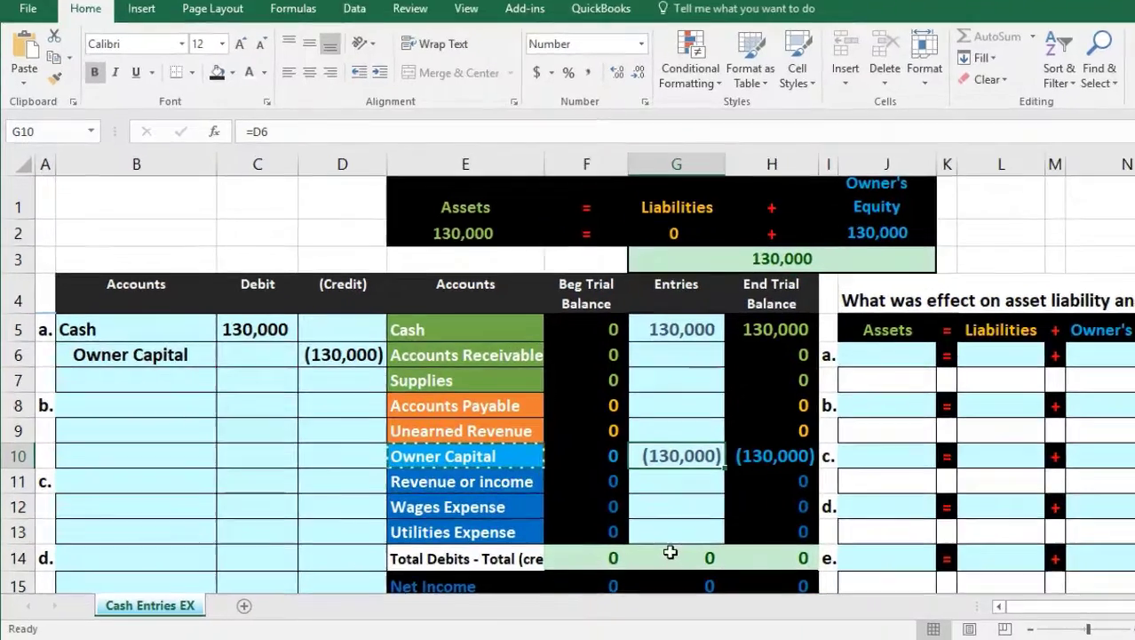
{"action": "left_click", "coordinate": [670, 553]}
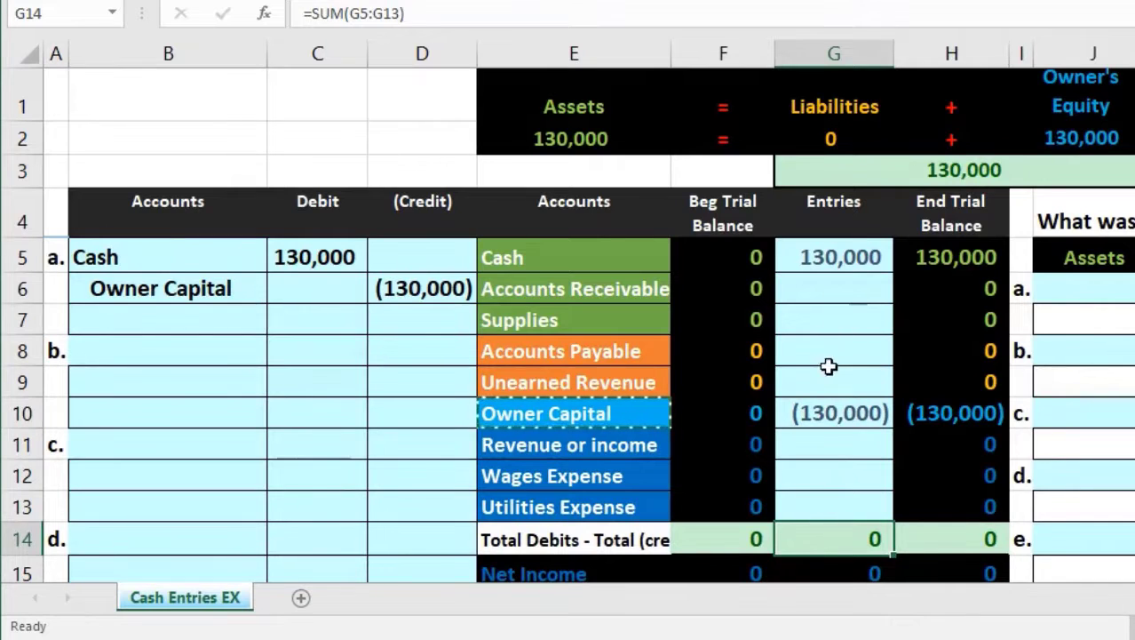
{"action": "left_click", "coordinate": [829, 264]}
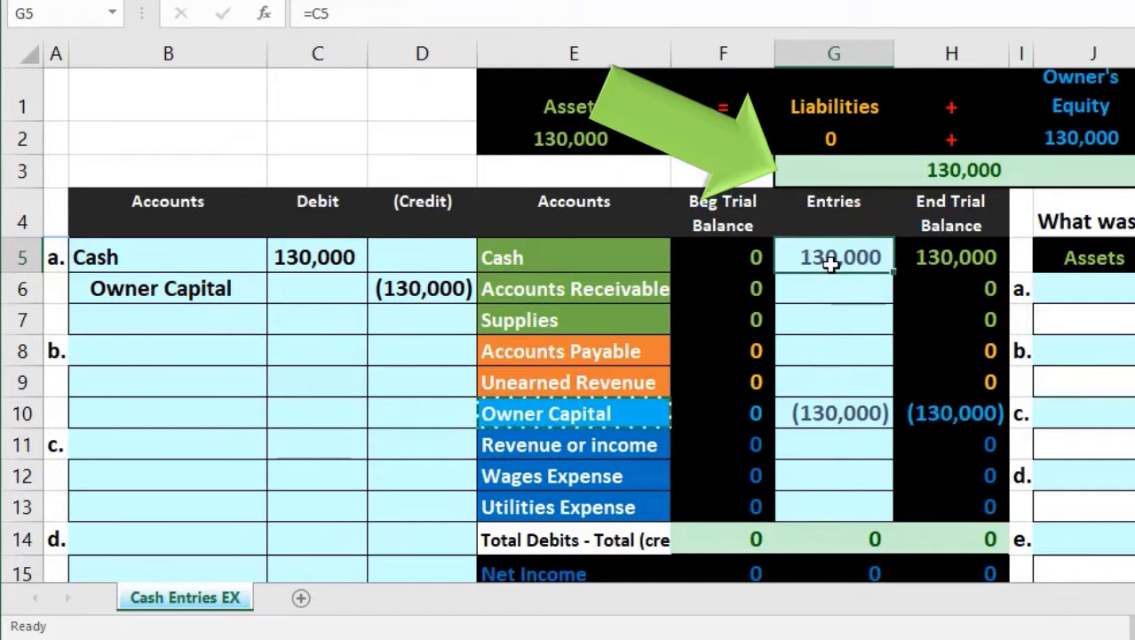
{"action": "left_click", "coordinate": [828, 415]}
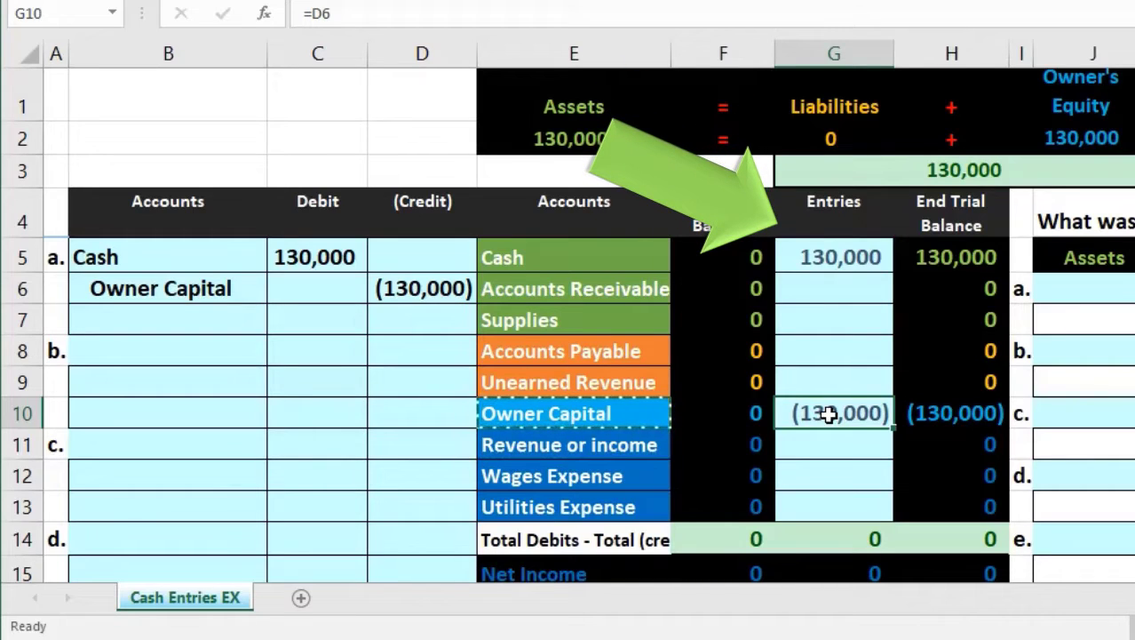
{"action": "left_click", "coordinate": [830, 534]}
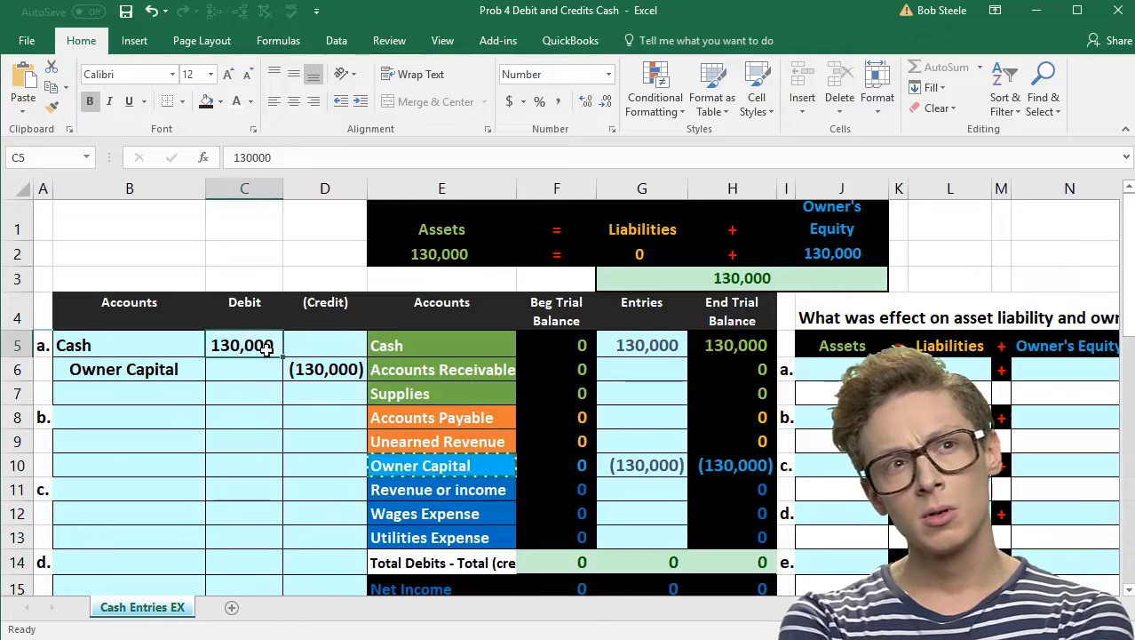
{"action": "left_click", "coordinate": [311, 369]}
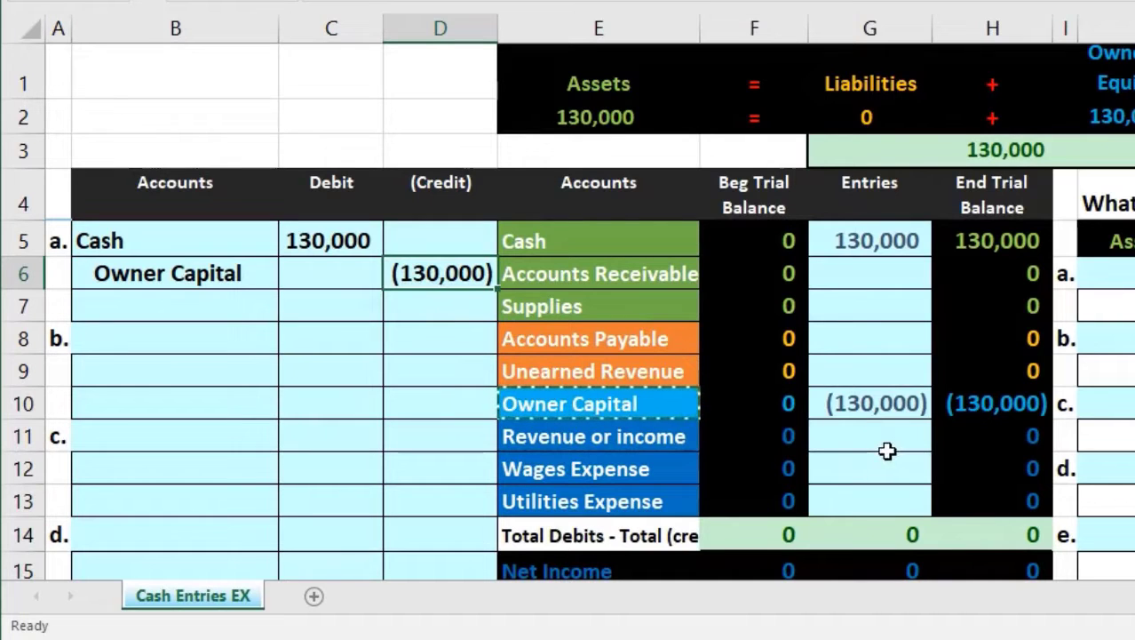
{"action": "left_click", "coordinate": [857, 238]}
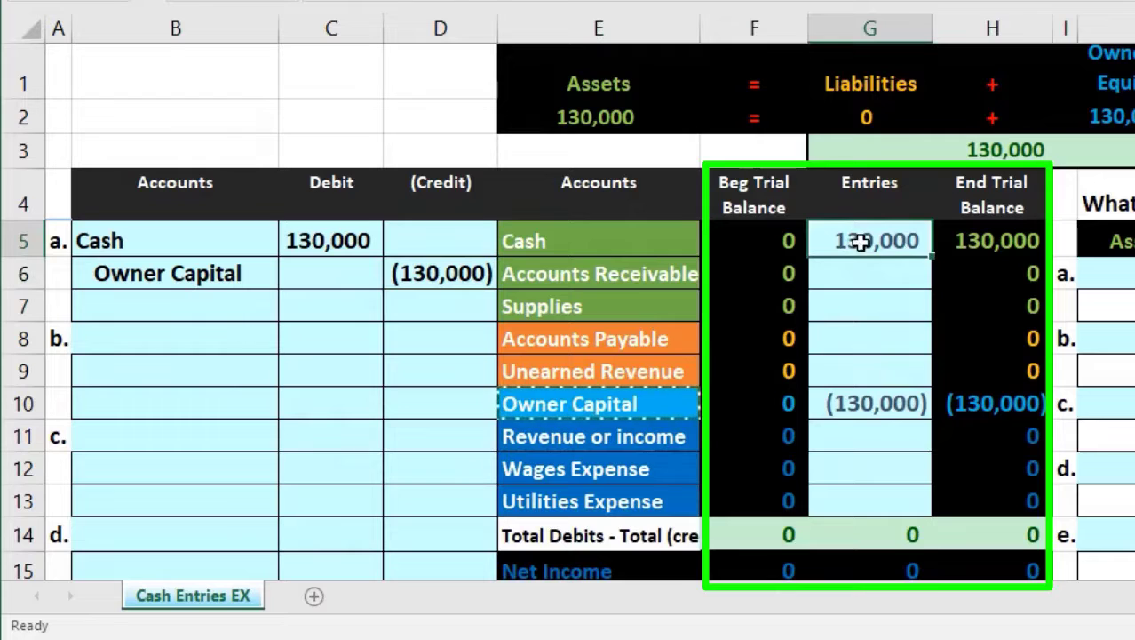
{"action": "left_click", "coordinate": [861, 402]}
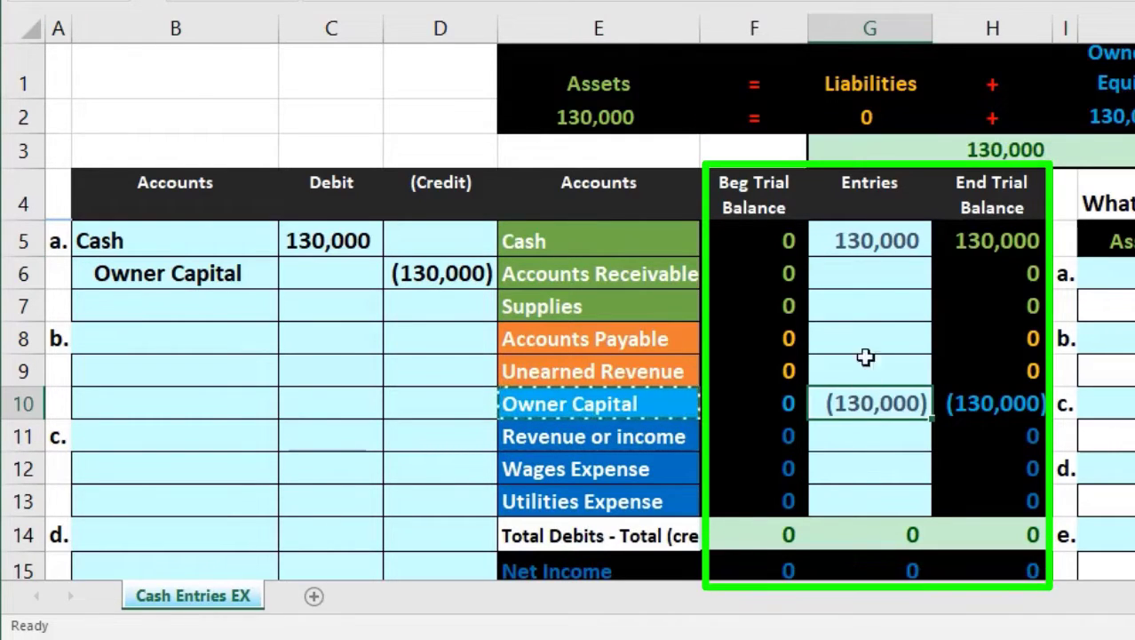
{"action": "left_click", "coordinate": [857, 534]}
Step: Examine the formula behind Net Income in the End Trial Balance column without changing it
{"action": "scroll", "coordinate": [855, 536], "scroll_direction": "down", "scroll_amount": 1}
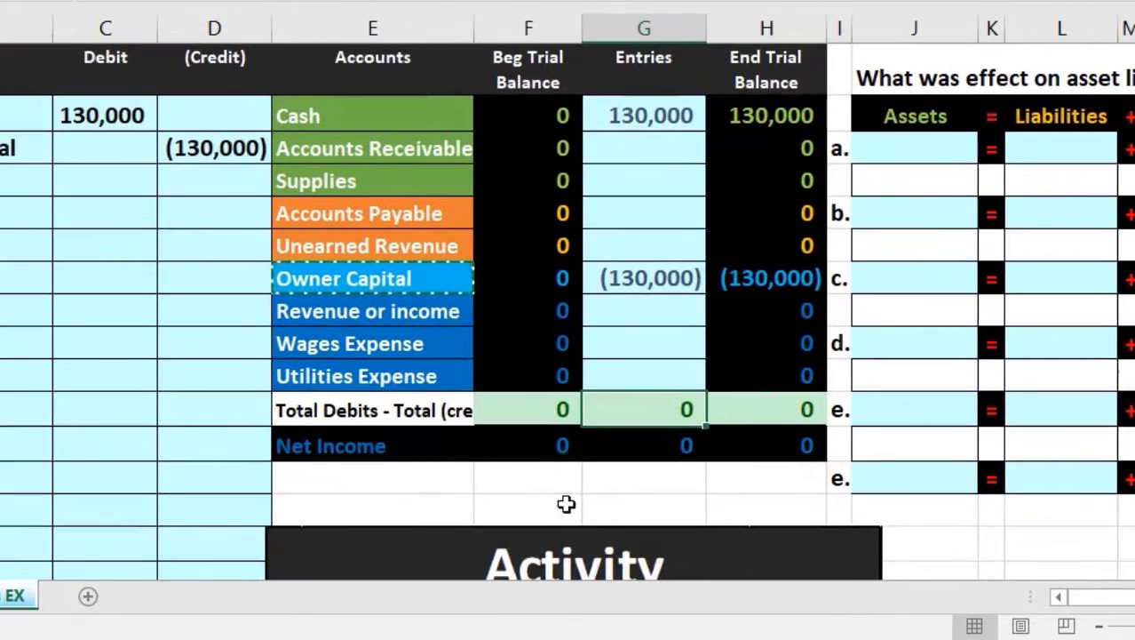
{"action": "left_click", "coordinate": [587, 471]}
{"action": "left_click", "coordinate": [745, 447]}
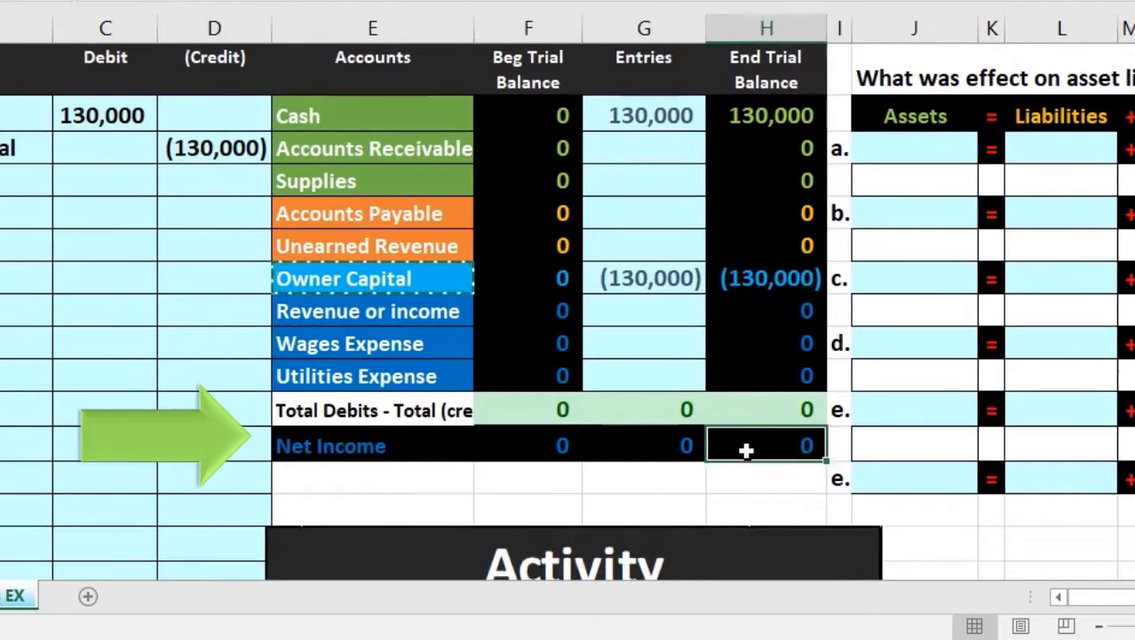
{"action": "double_click", "coordinate": [751, 446]}
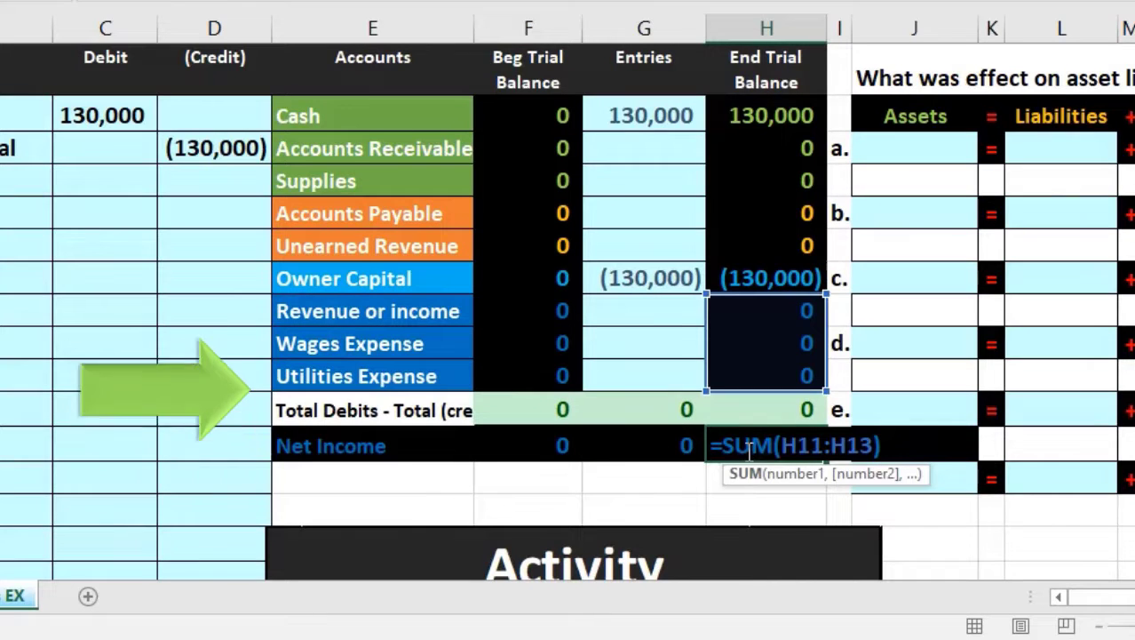
{"action": "key", "text": "Return"}
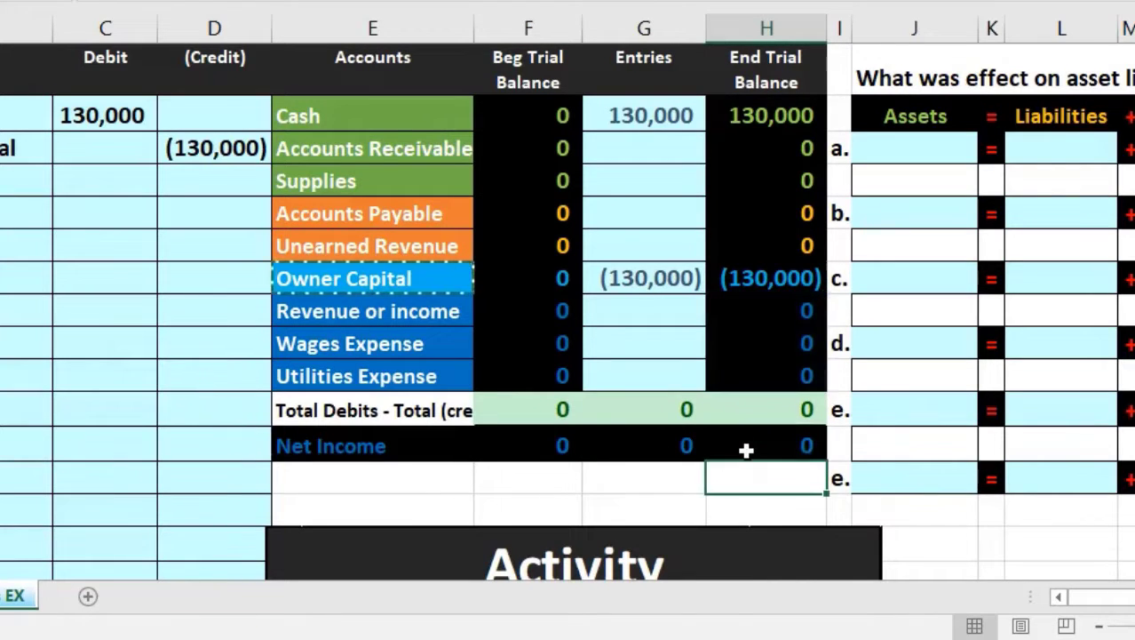
Step: Examine the revenue and expense accounts in the trial balance that make up Net Income
{"action": "left_click_drag", "start_coordinate": [445, 328], "coordinate": [470, 365]}
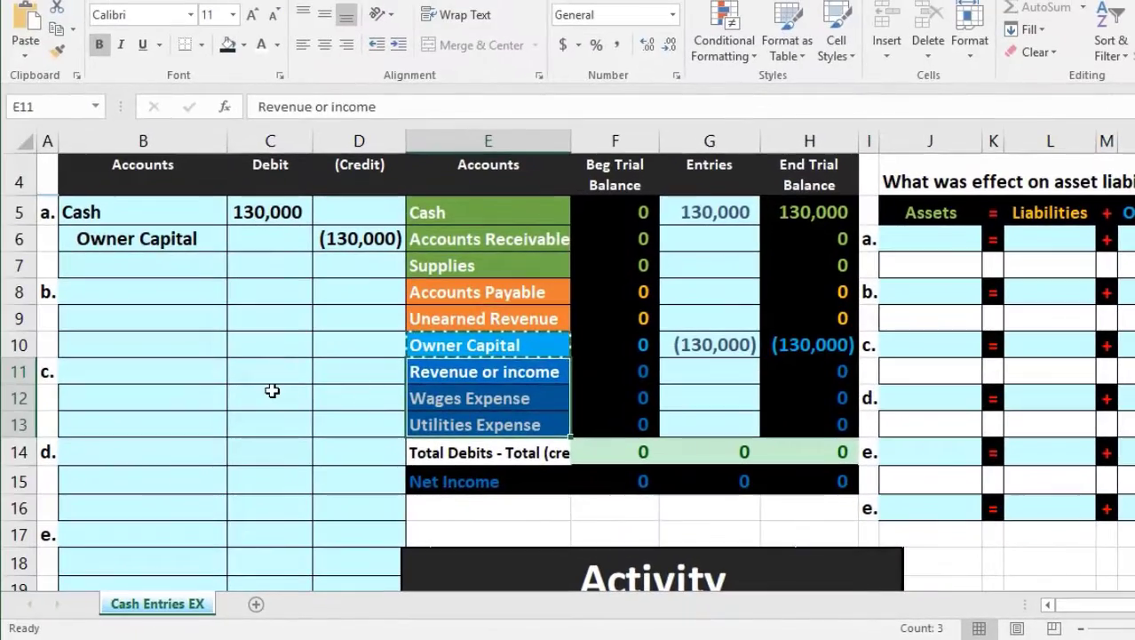
{"action": "left_click", "coordinate": [260, 387]}
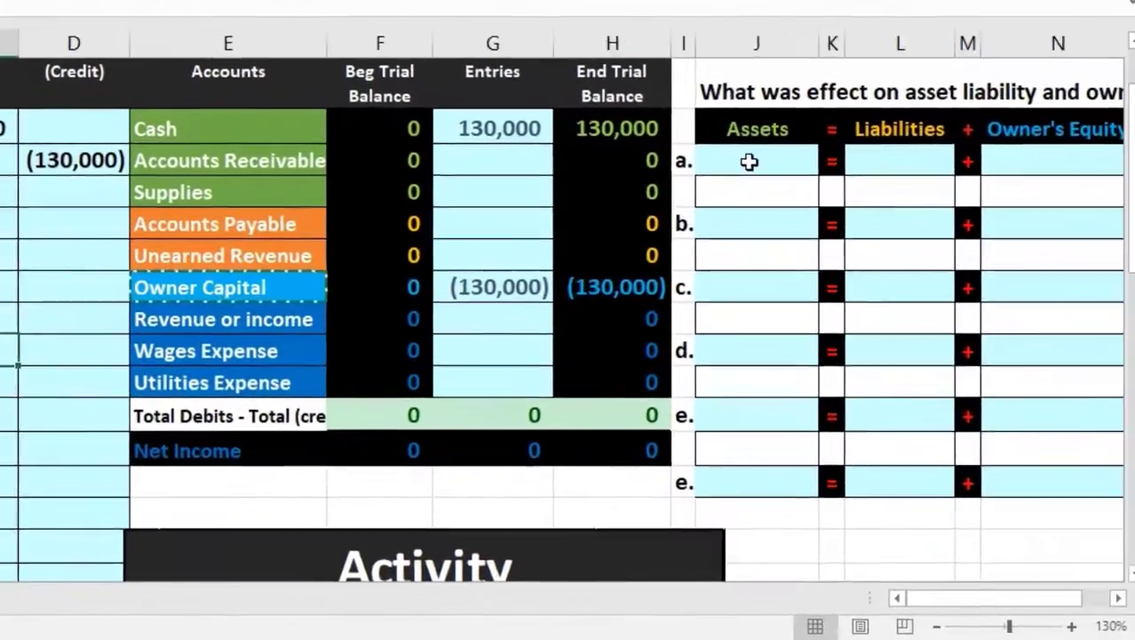
Step: Mark transaction a's effect in the accounting equation table as Increase for Assets and None for Liabilities
{"action": "left_click", "coordinate": [925, 239]}
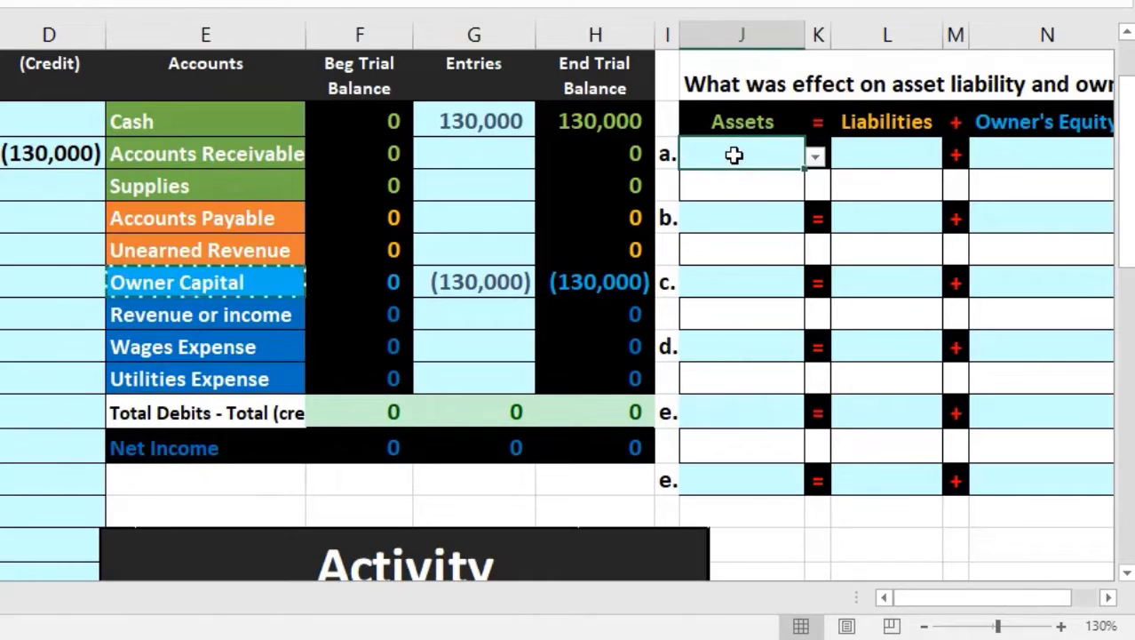
{"action": "scroll", "coordinate": [733, 246], "scroll_direction": "up", "scroll_amount": 1}
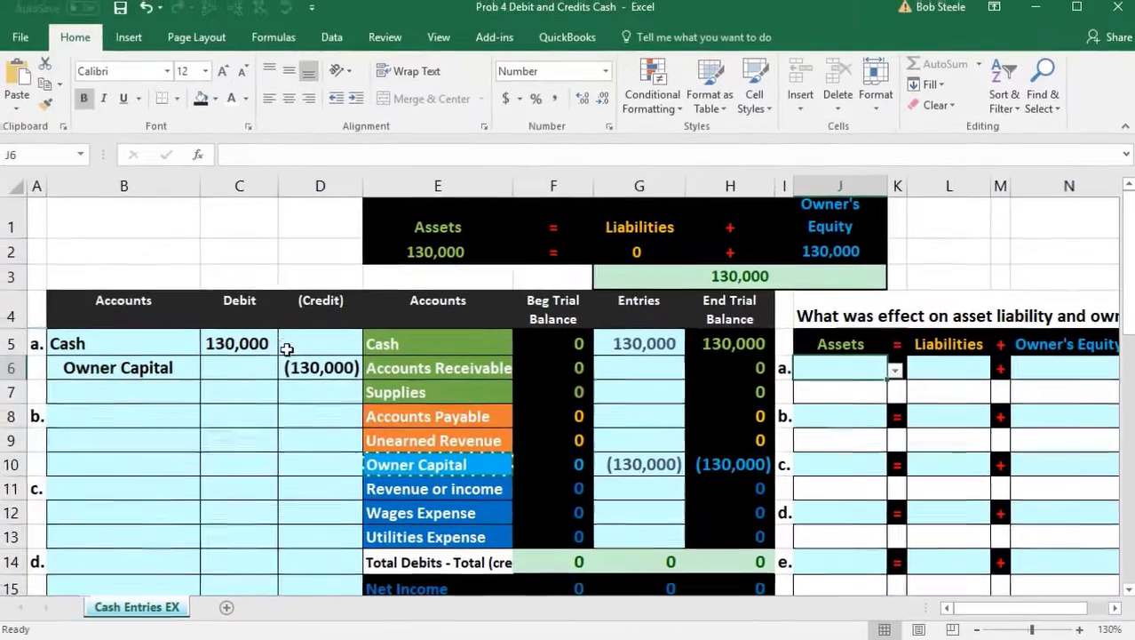
{"action": "left_click", "coordinate": [896, 372]}
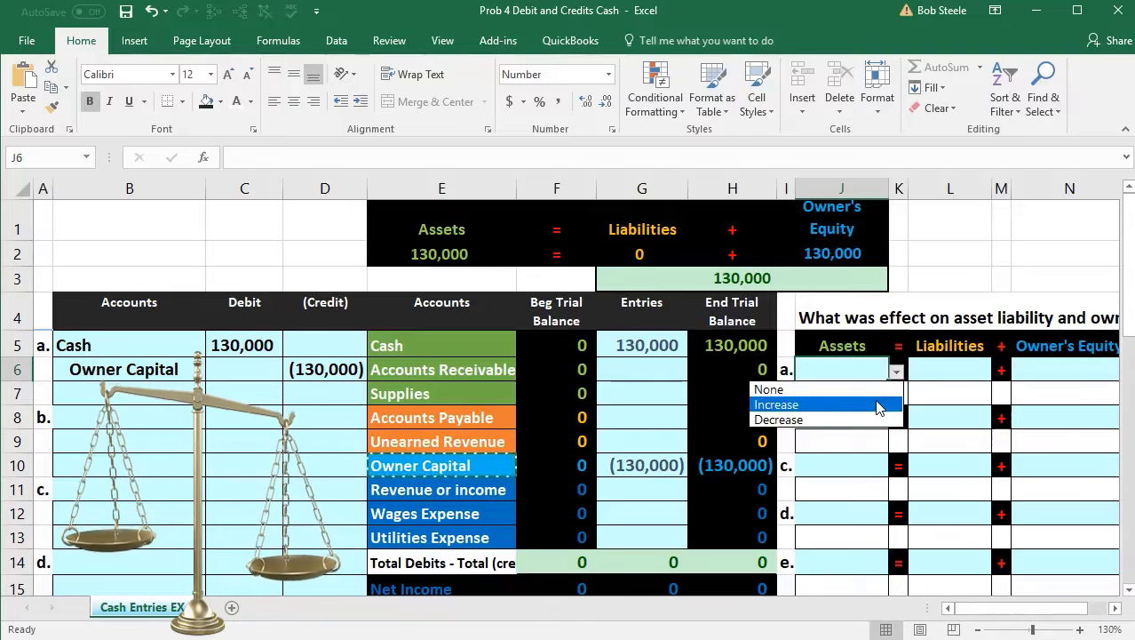
{"action": "left_click", "coordinate": [879, 406]}
{"action": "left_click", "coordinate": [932, 368]}
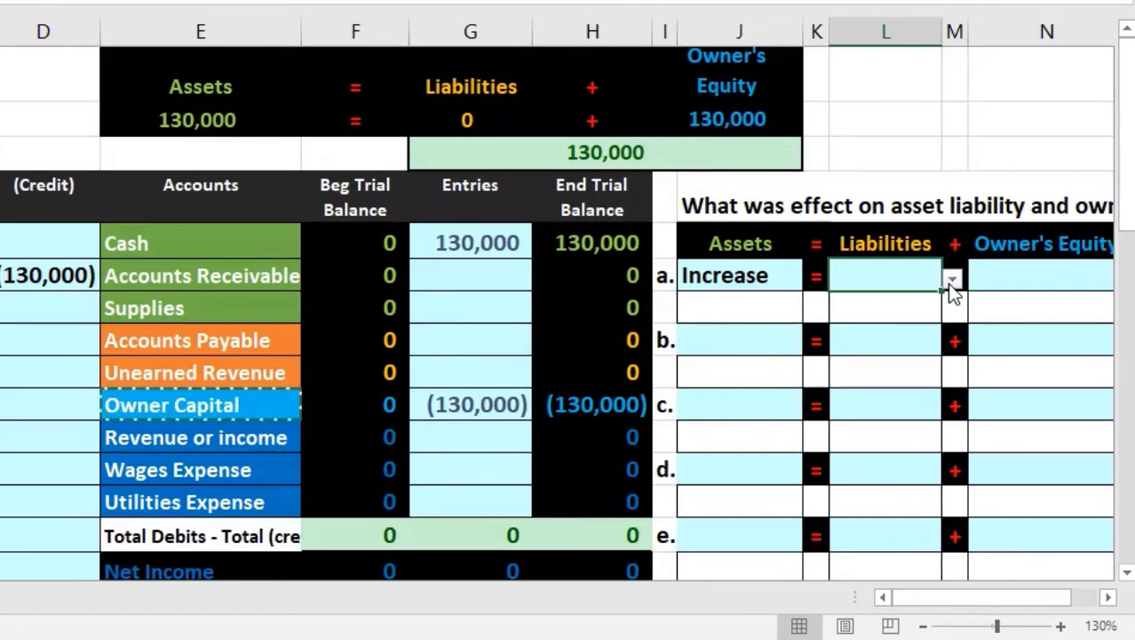
{"action": "left_click", "coordinate": [951, 280]}
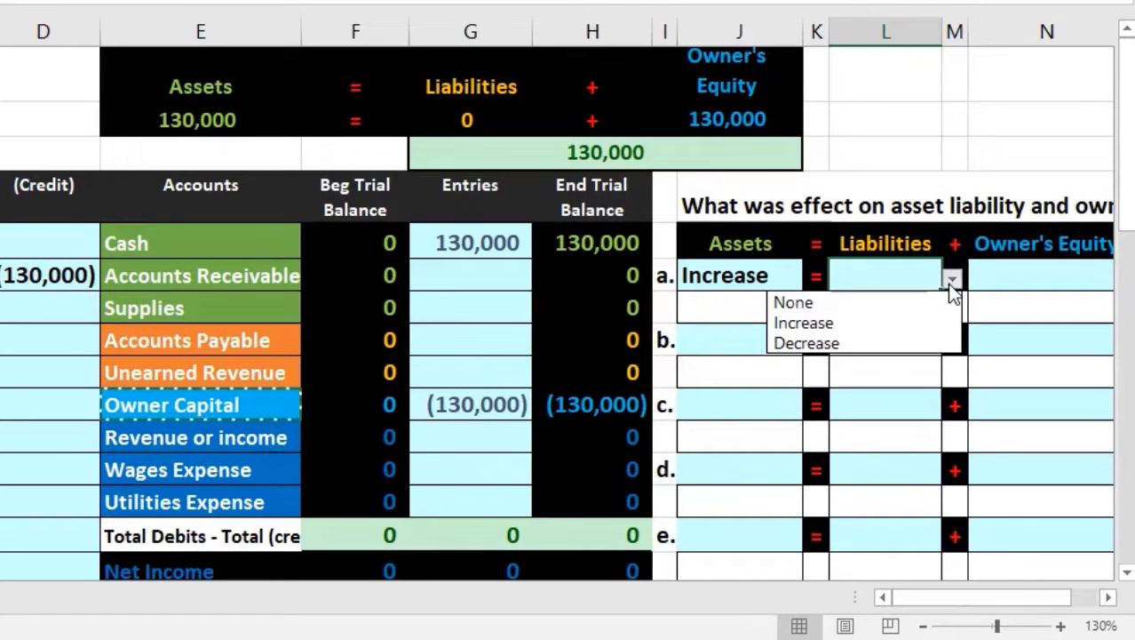
{"action": "left_click", "coordinate": [901, 303]}
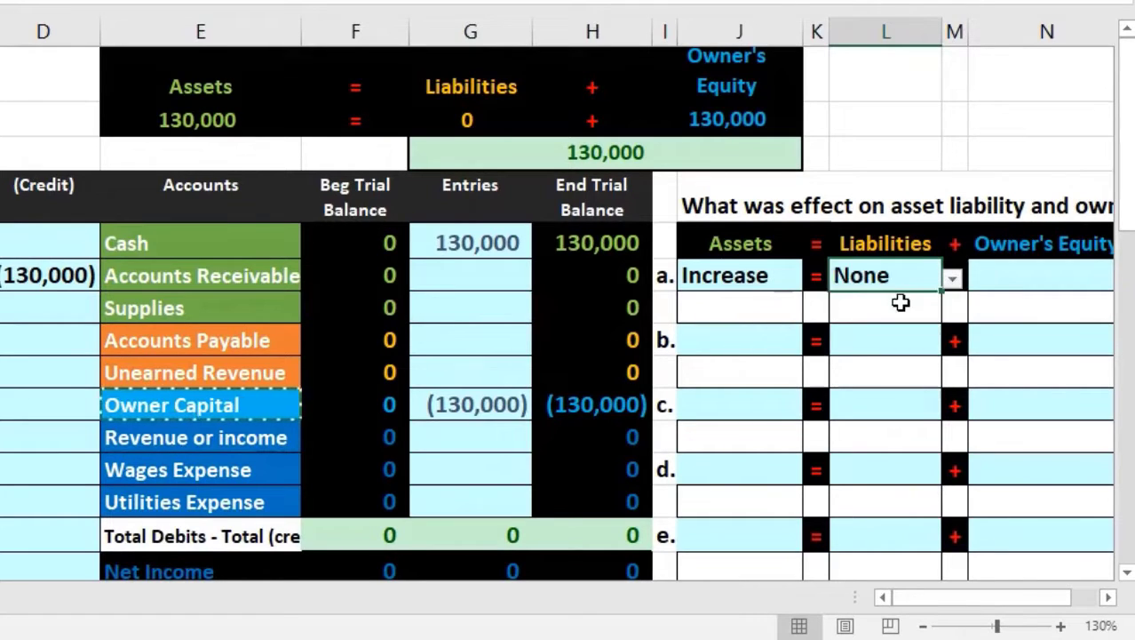
Step: Check the Owner Capital balance and mark transaction a's effect on Owner's Equity as Increase
{"action": "left_click", "coordinate": [477, 407]}
{"action": "left_click", "coordinate": [560, 406]}
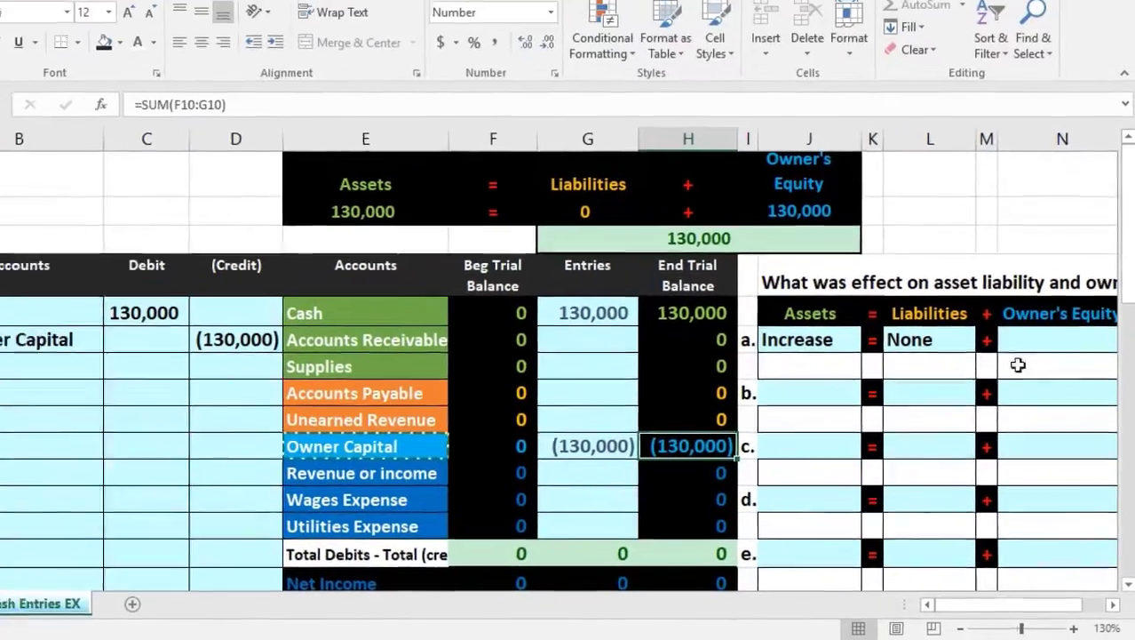
{"action": "left_click", "coordinate": [1055, 341]}
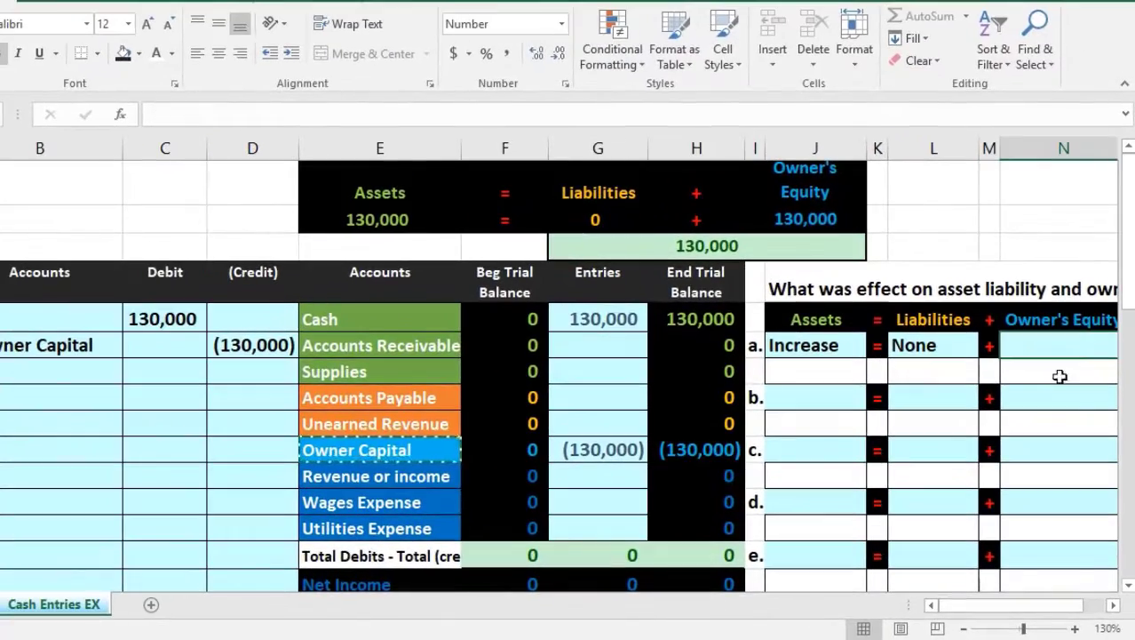
{"action": "left_click", "coordinate": [1113, 608]}
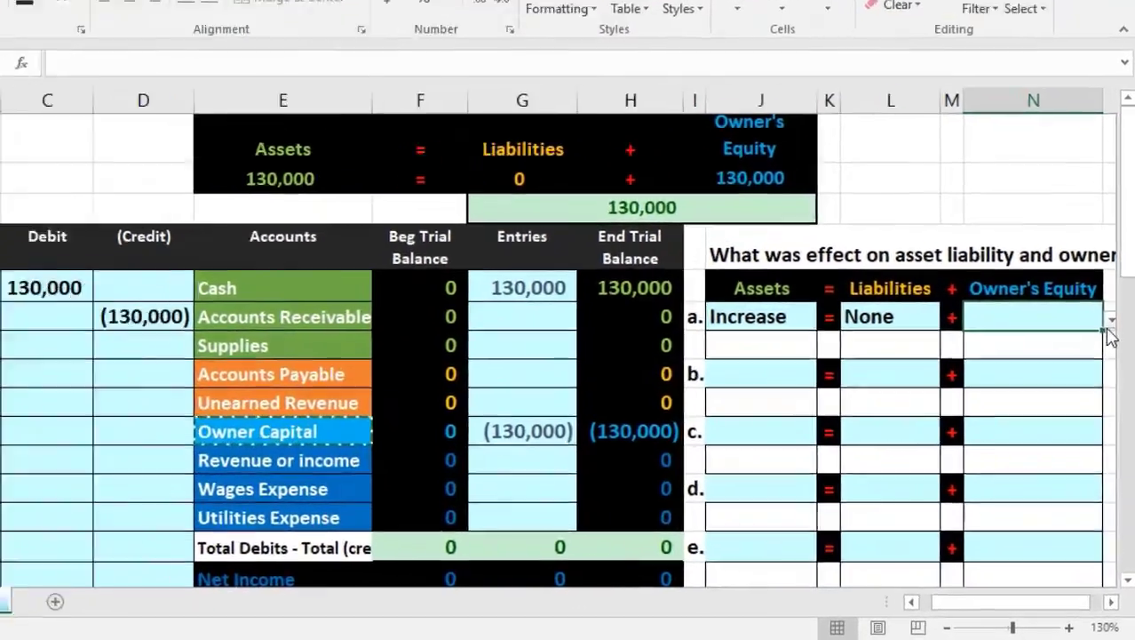
{"action": "left_click", "coordinate": [1109, 345]}
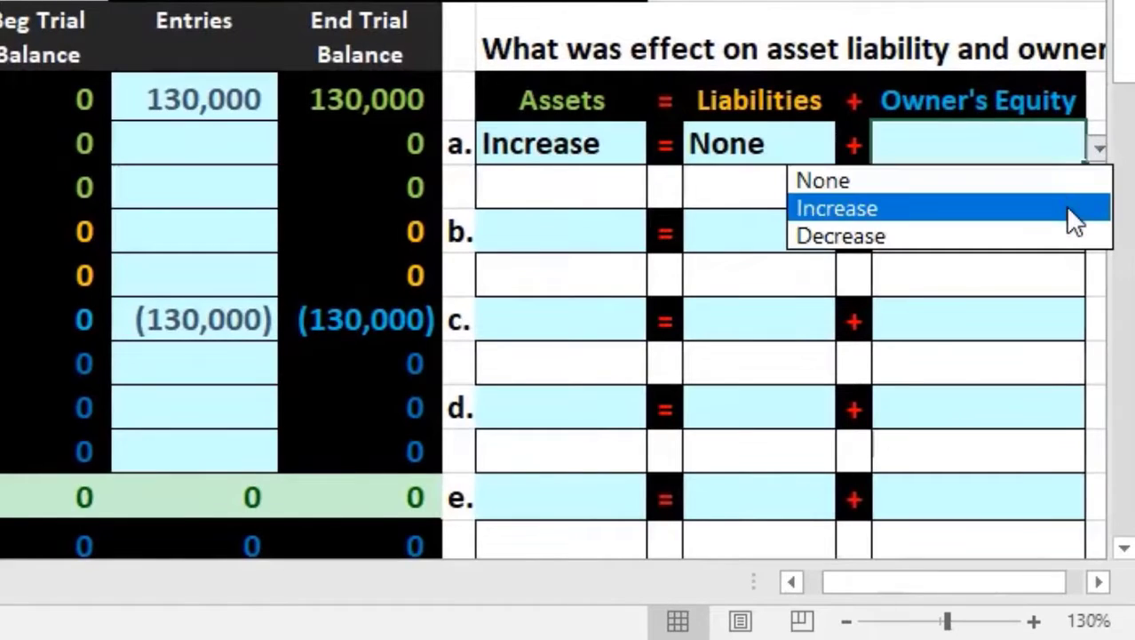
{"action": "left_click", "coordinate": [1067, 209]}
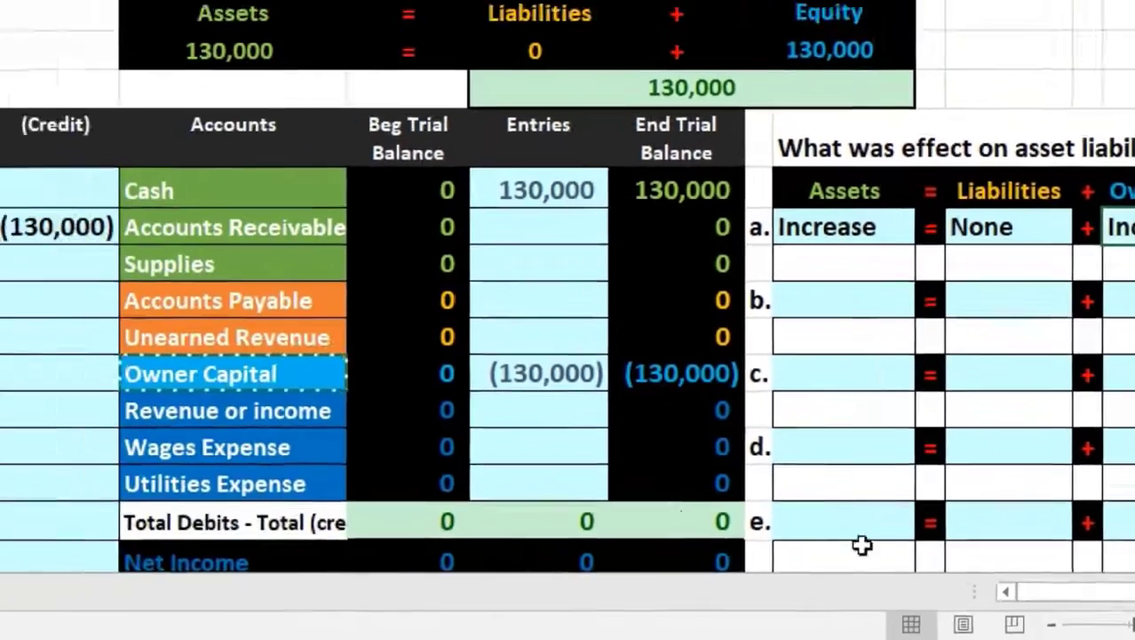
Step: Read transaction b in the Activity list and compare it with the journal and trial balance accounts
{"action": "scroll", "coordinate": [815, 520], "scroll_direction": "down", "scroll_amount": 2}
{"action": "scroll", "coordinate": [819, 526], "scroll_direction": "down", "scroll_amount": 1}
{"action": "scroll", "coordinate": [819, 526], "scroll_direction": "down", "scroll_amount": 1}
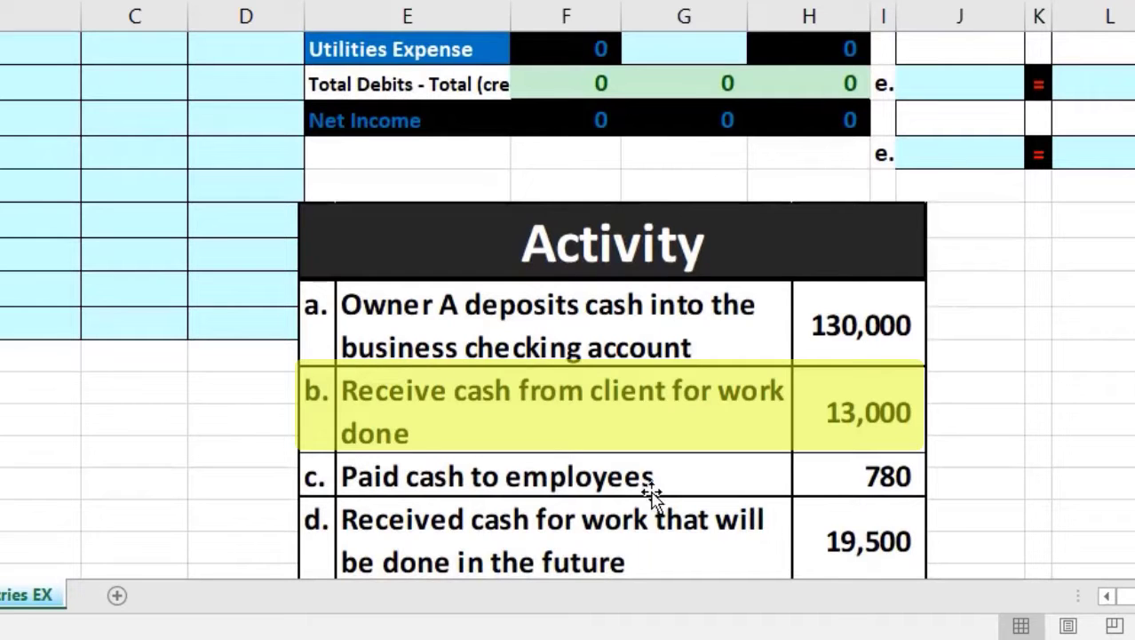
{"action": "scroll", "coordinate": [183, 478], "scroll_direction": "up", "scroll_amount": 3}
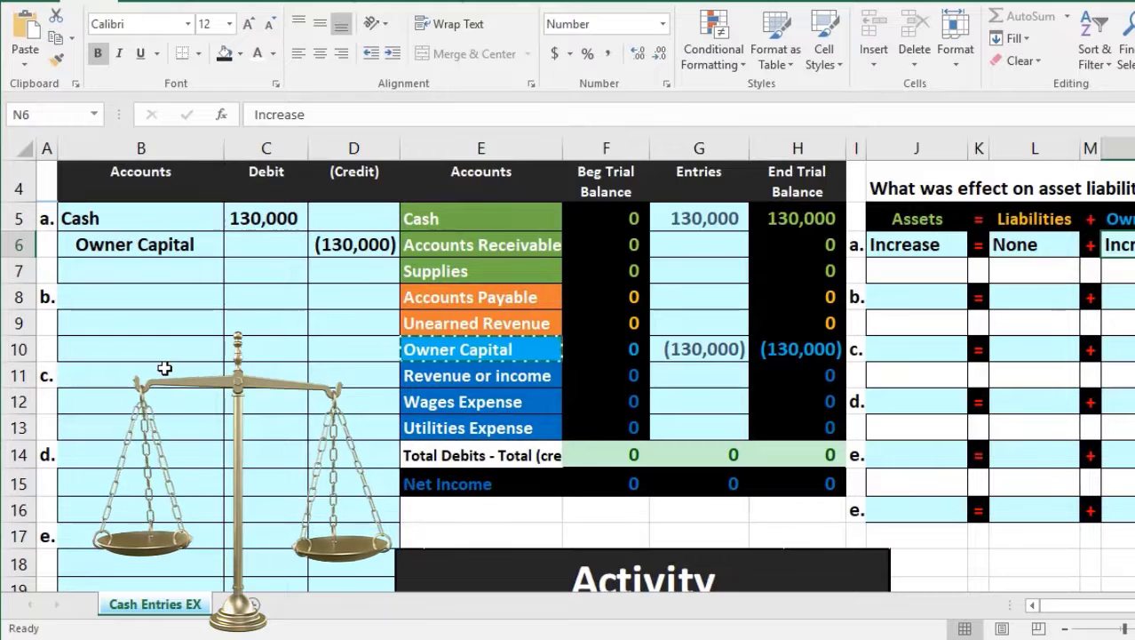
{"action": "scroll", "coordinate": [167, 373], "scroll_direction": "down", "scroll_amount": 1}
{"action": "scroll", "coordinate": [169, 378], "scroll_direction": "down", "scroll_amount": 1}
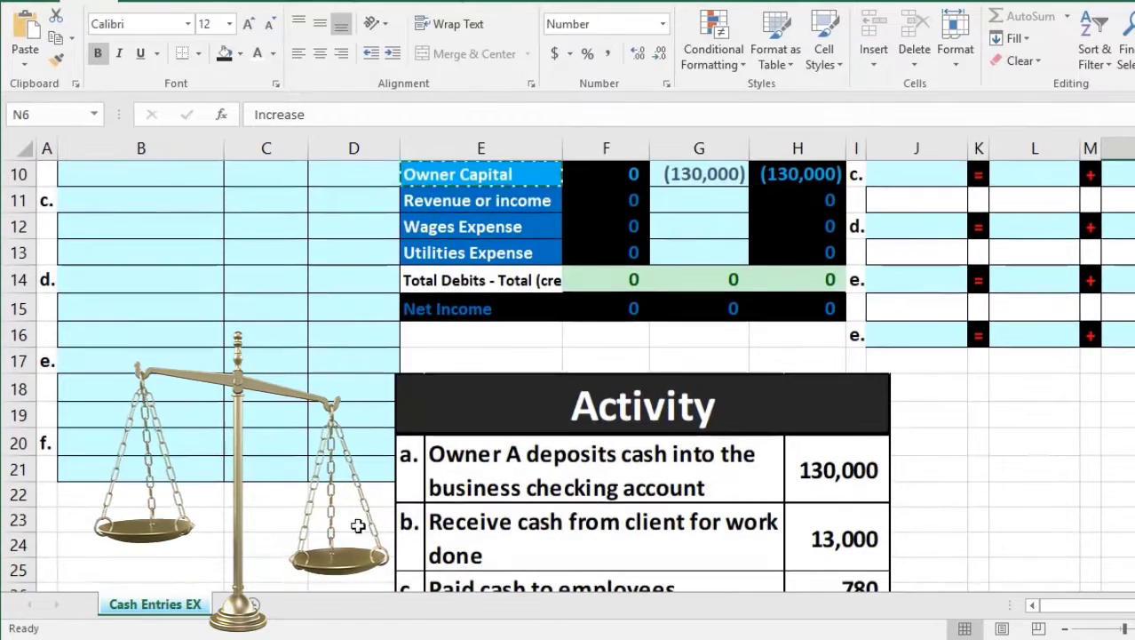
{"action": "scroll", "coordinate": [300, 489], "scroll_direction": "up", "scroll_amount": 2}
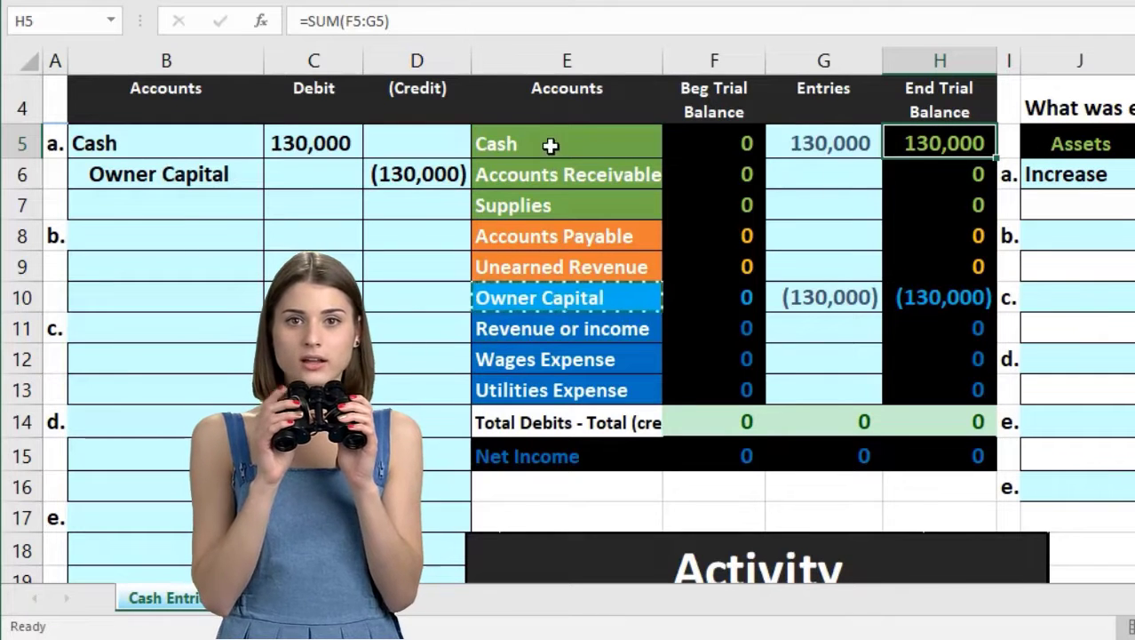
Step: Copy the Cash account name from the trial balance into cell B8 as values only for transaction b's debit
{"action": "left_click", "coordinate": [498, 142]}
{"action": "right_click", "coordinate": [497, 142]}
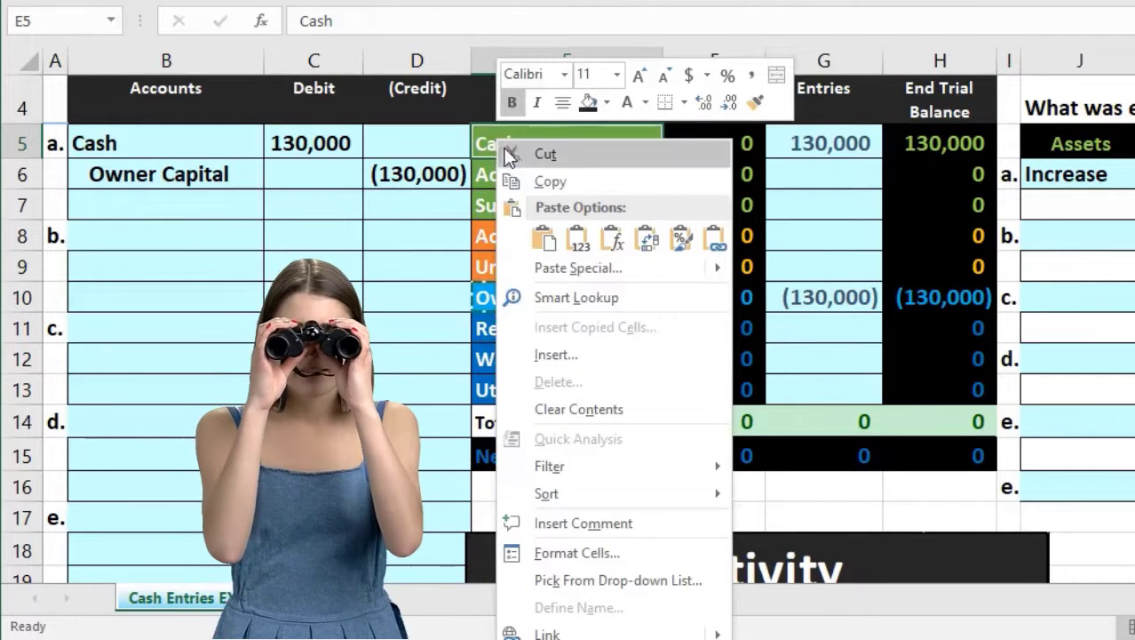
{"action": "left_click", "coordinate": [533, 181]}
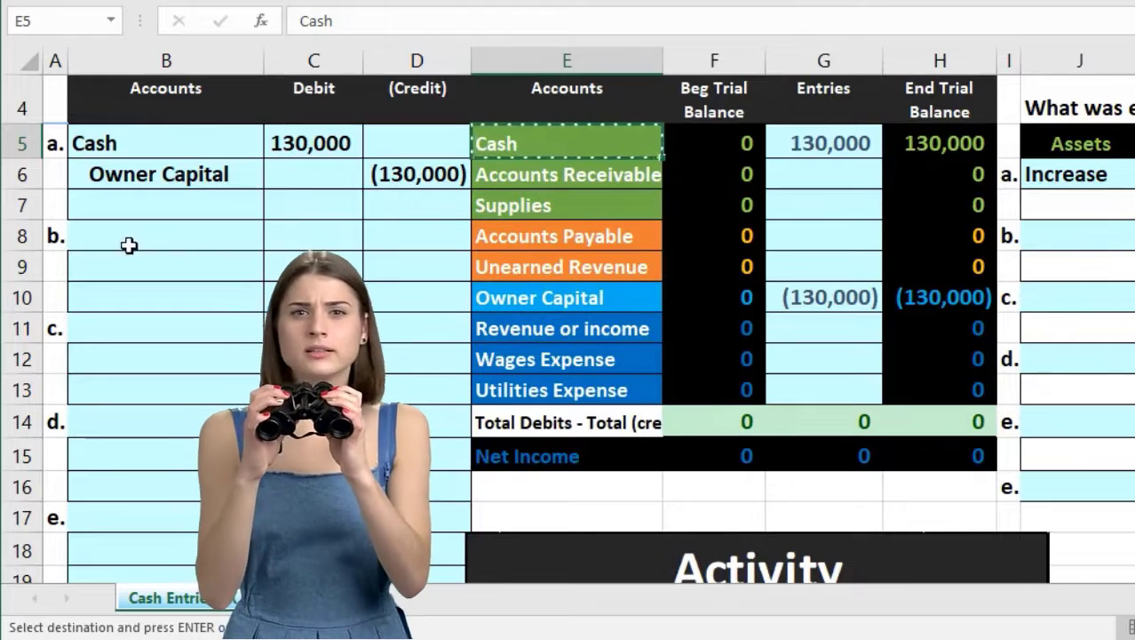
{"action": "left_click", "coordinate": [93, 233]}
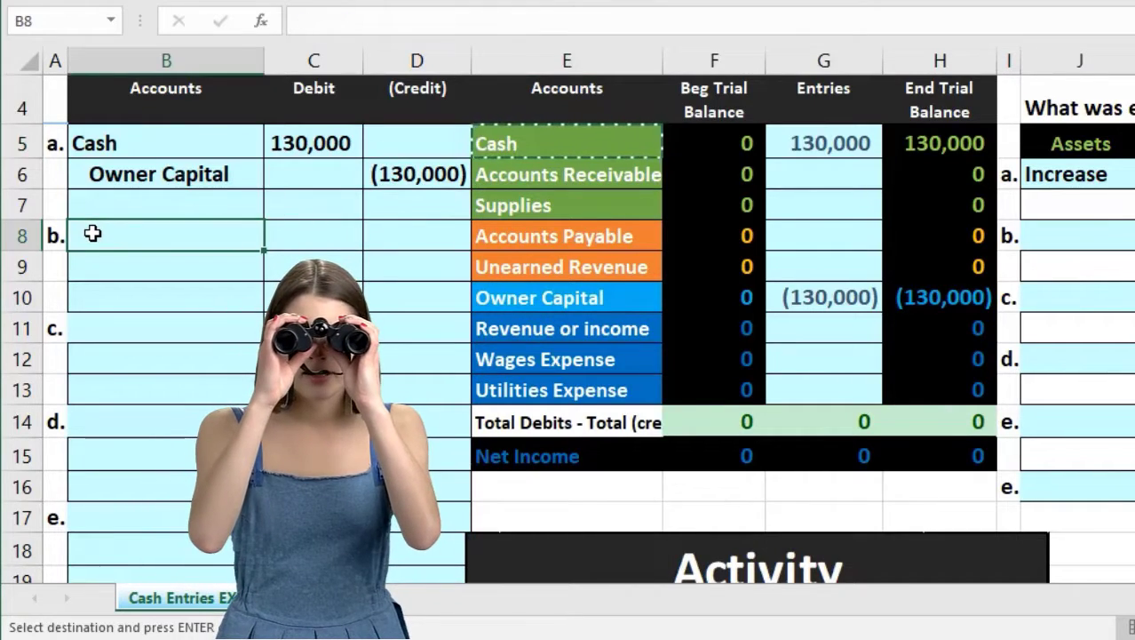
{"action": "right_click", "coordinate": [93, 232]}
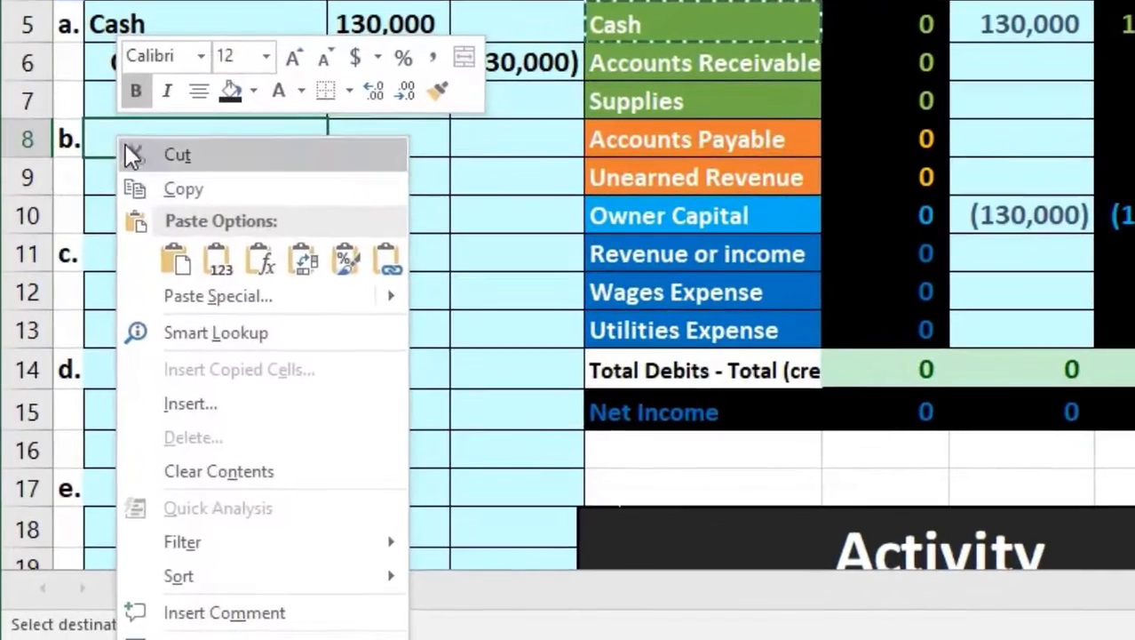
{"action": "left_click", "coordinate": [213, 269]}
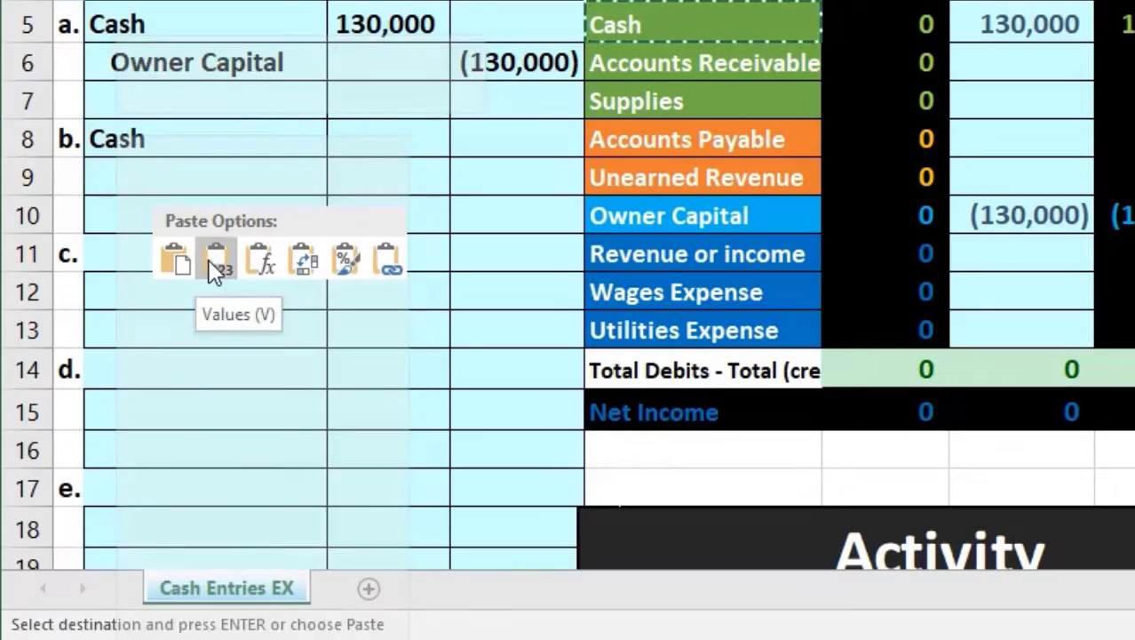
Step: Enter 13000 as transaction b's Cash debit in cell C8, using the amount from the Activity list
{"action": "key", "text": "Right"}
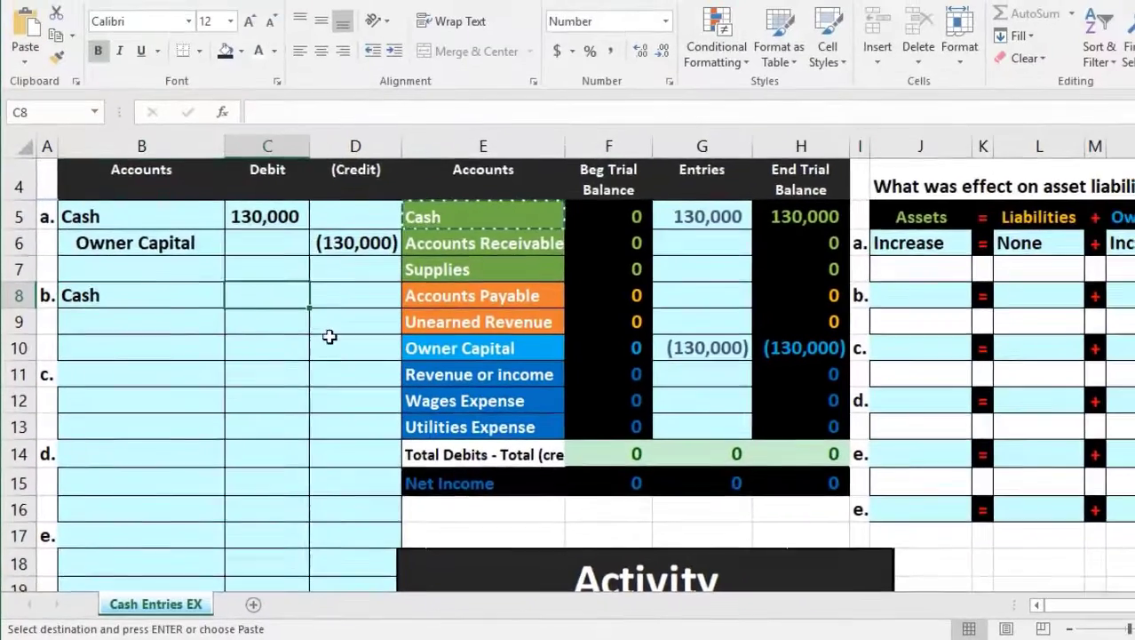
{"action": "scroll", "coordinate": [329, 336], "scroll_direction": "down", "scroll_amount": 2}
{"action": "scroll", "coordinate": [329, 336], "scroll_direction": "up", "scroll_amount": 2}
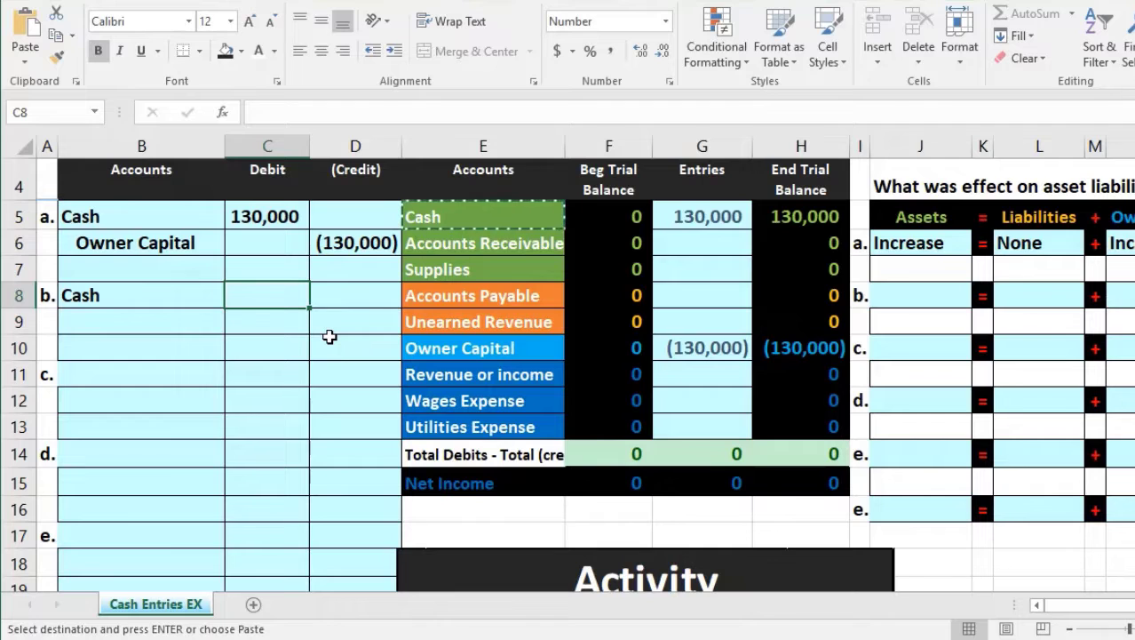
{"action": "type", "text": "13000"}
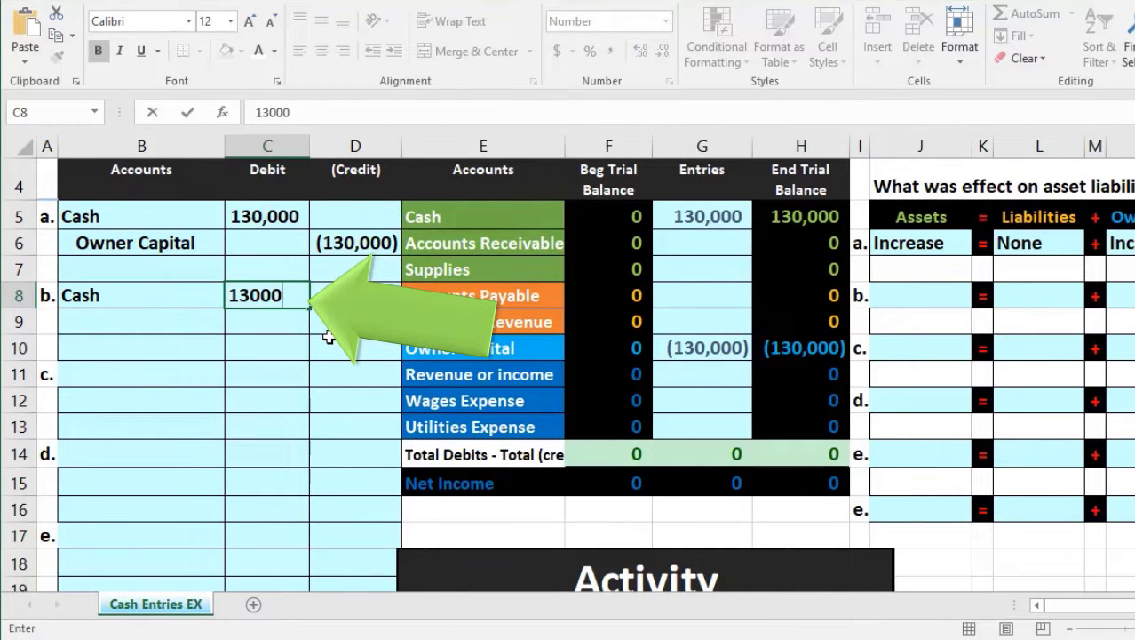
{"action": "key", "text": "Return"}
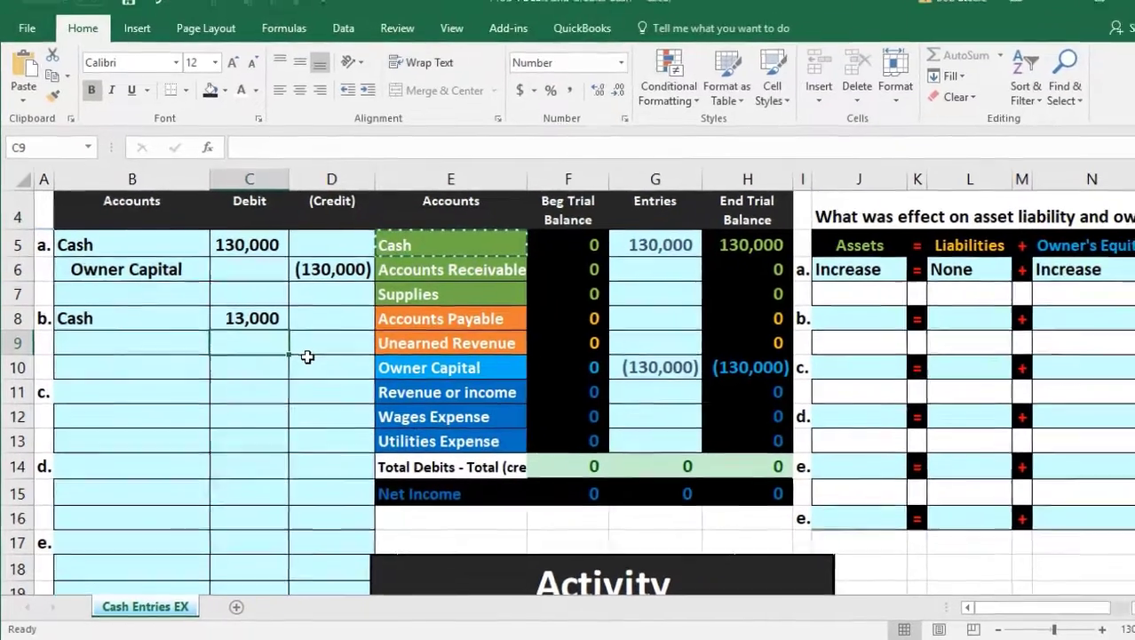
Step: Enter -13000 as transaction b's credit amount in cell D9
{"action": "left_click", "coordinate": [328, 330]}
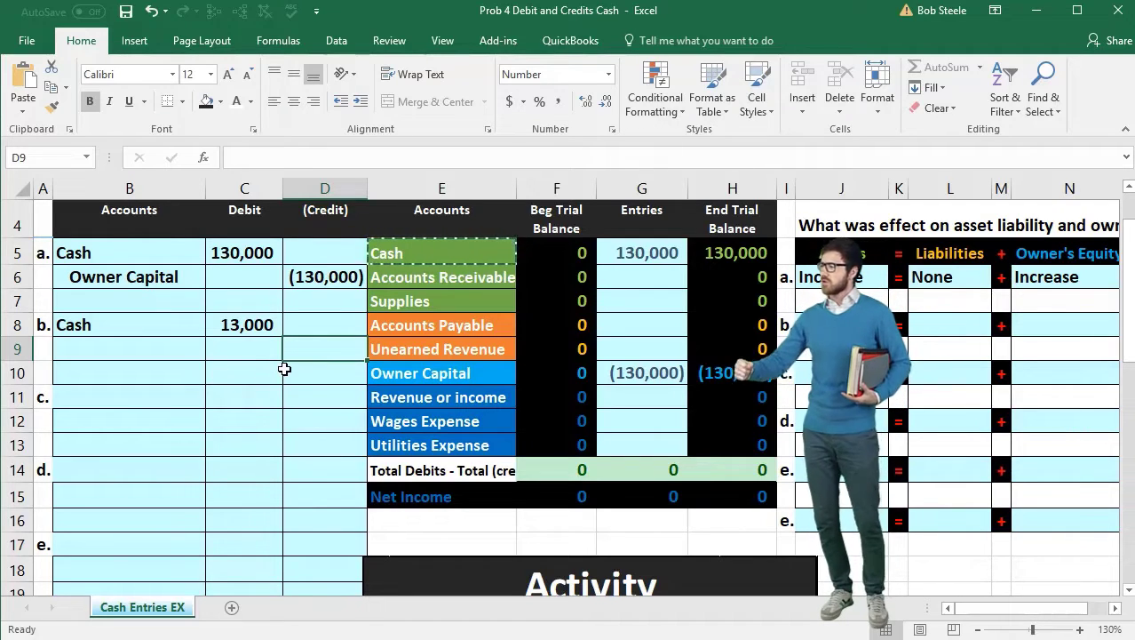
{"action": "type", "text": "-"}
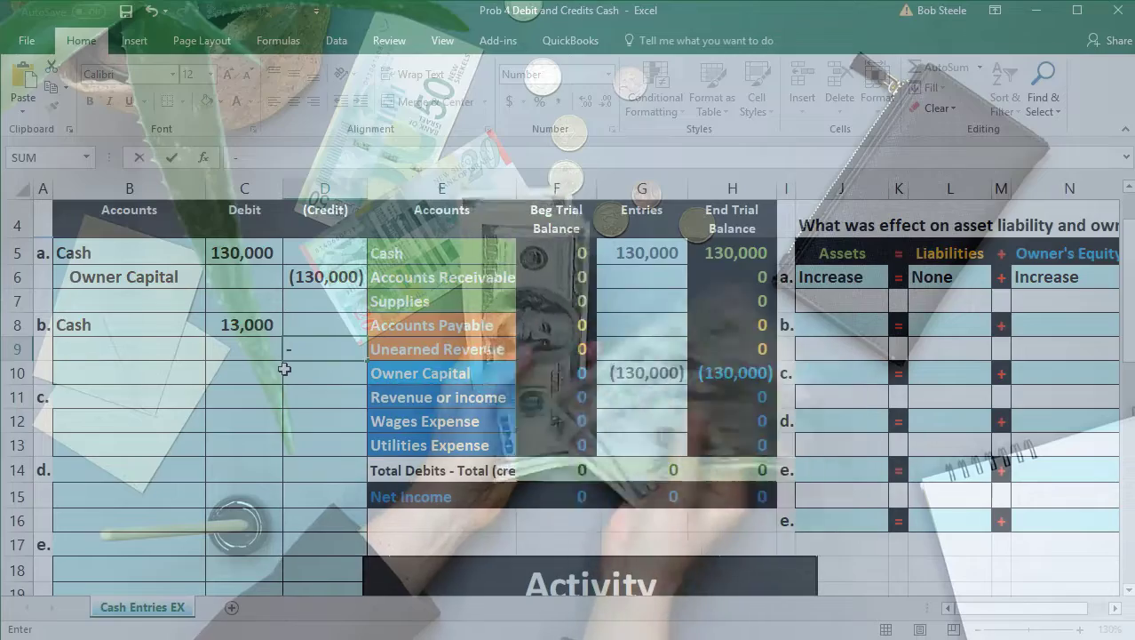
{"action": "type", "text": "13000"}
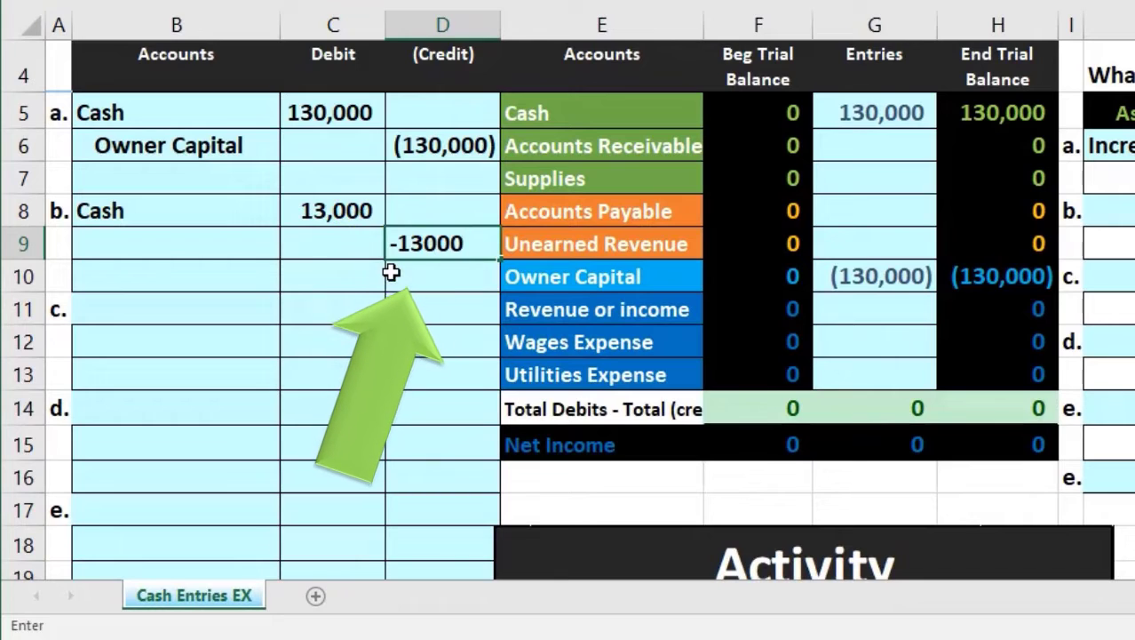
{"action": "key", "text": "Return"}
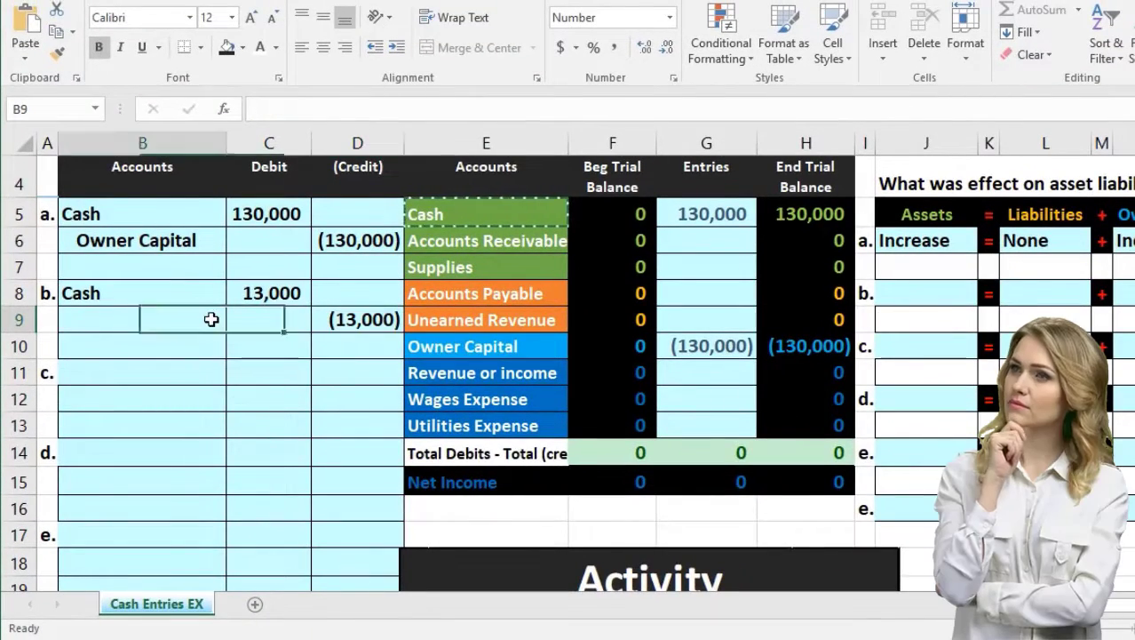
Step: Copy the Revenue or income account name from the trial balance into cell B9 as values only and indent it as transaction b's credit
{"action": "scroll", "coordinate": [420, 460], "scroll_direction": "down", "scroll_amount": 2}
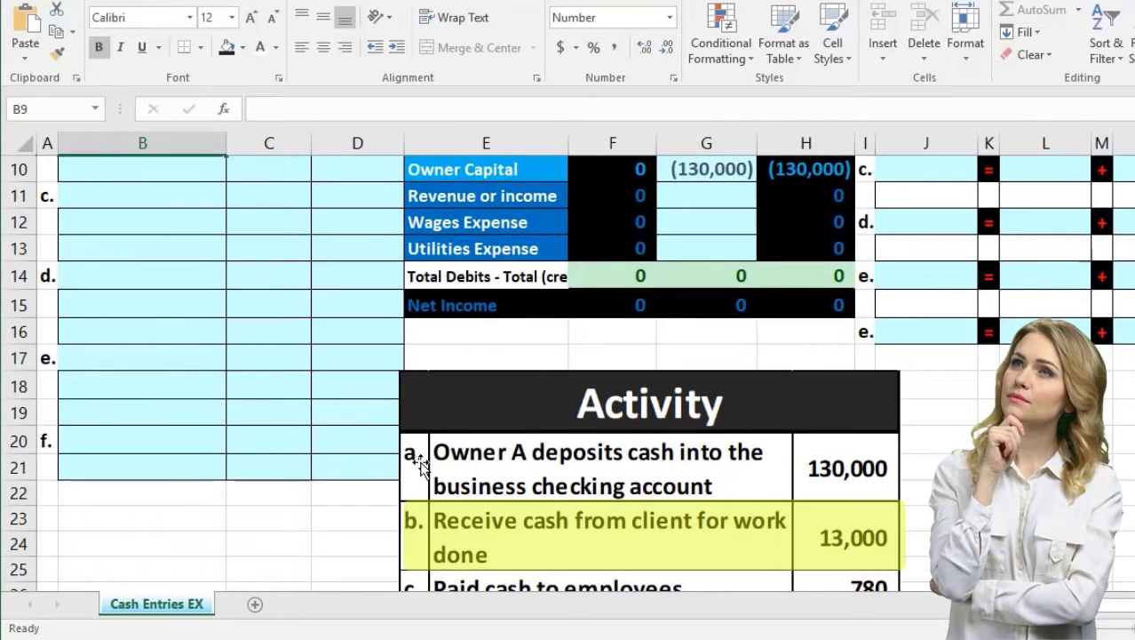
{"action": "scroll", "coordinate": [373, 495], "scroll_direction": "up", "scroll_amount": 2}
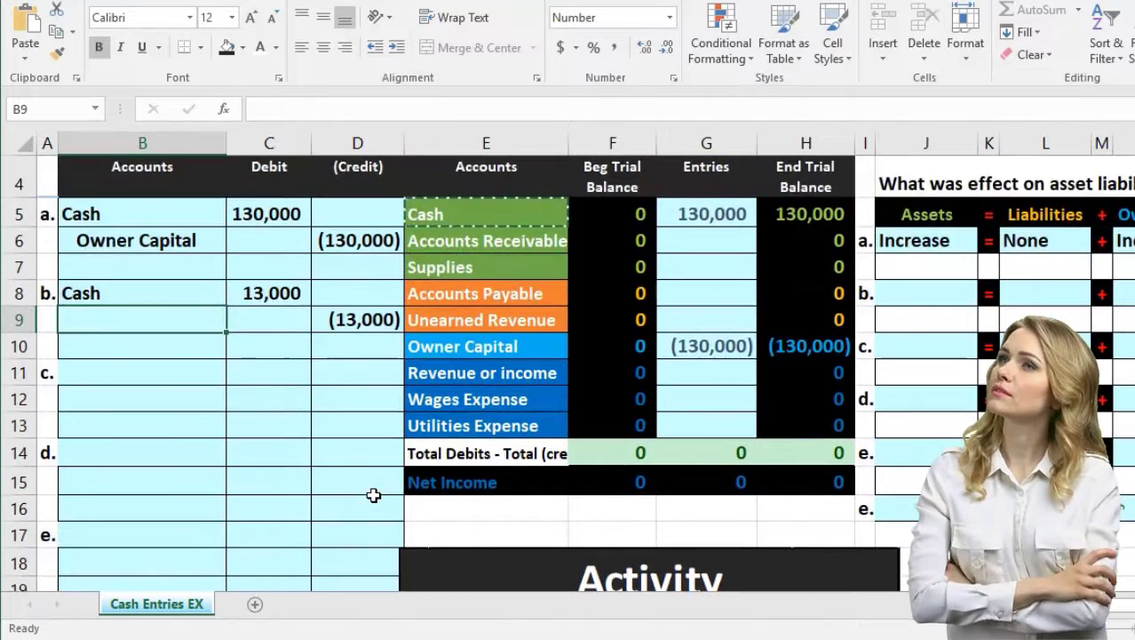
{"action": "left_click", "coordinate": [255, 293]}
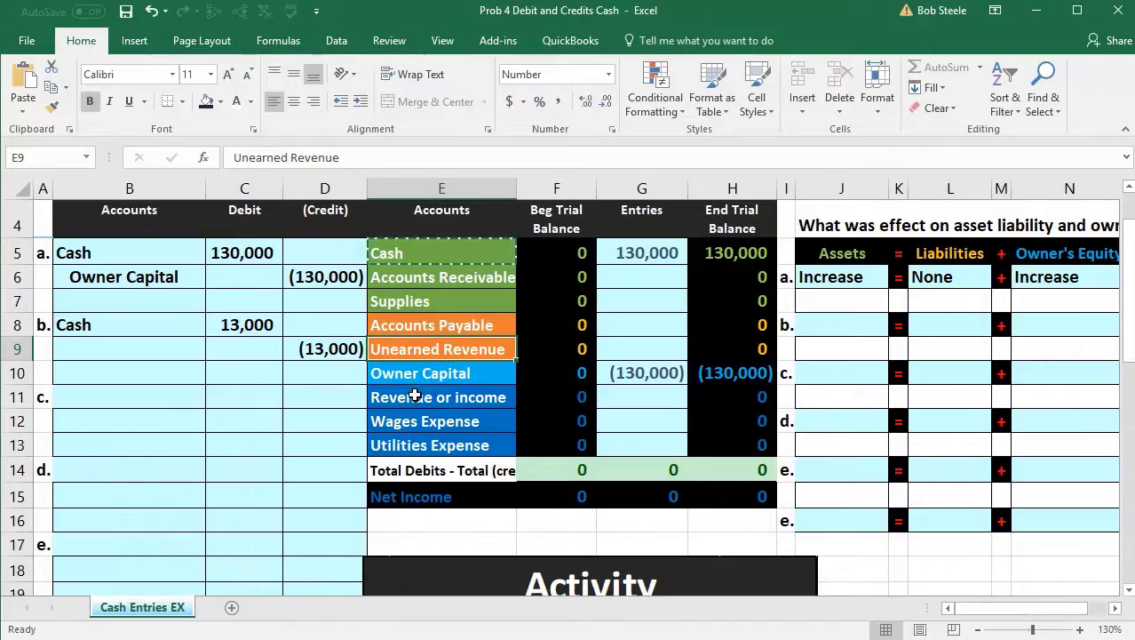
{"action": "left_click", "coordinate": [413, 397]}
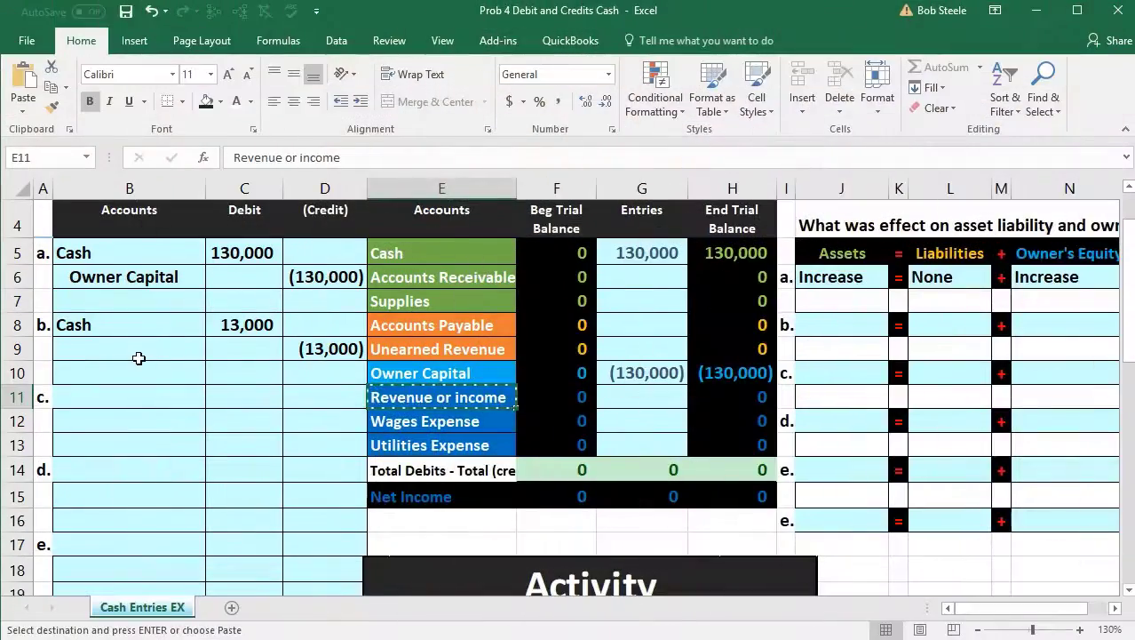
{"action": "left_click", "coordinate": [139, 355]}
{"action": "right_click", "coordinate": [140, 355]}
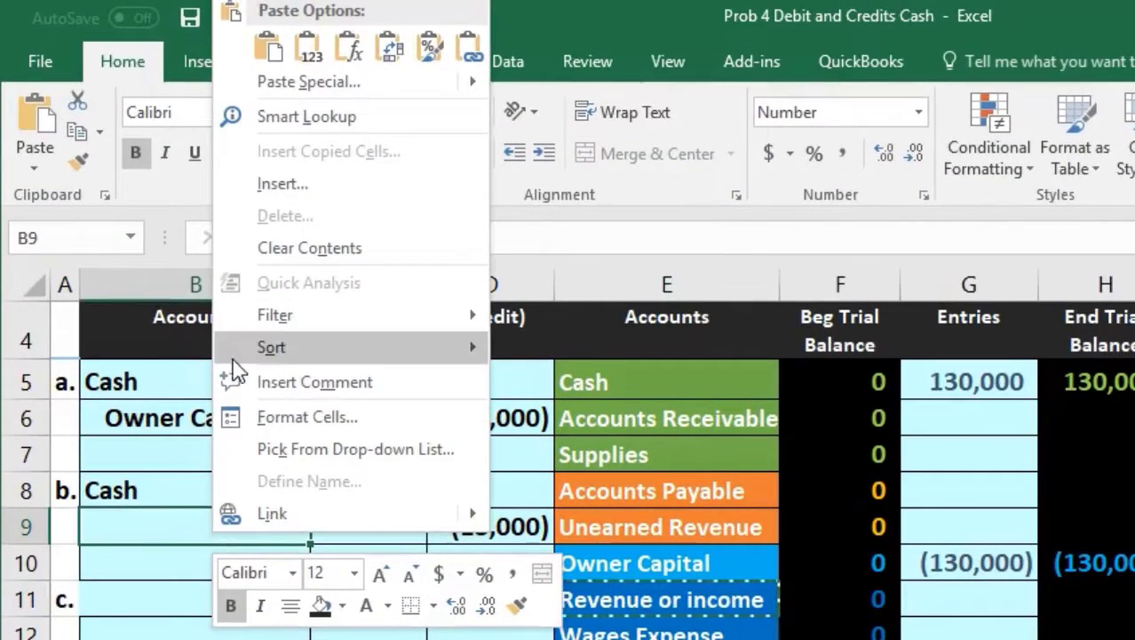
{"action": "left_click", "coordinate": [309, 55]}
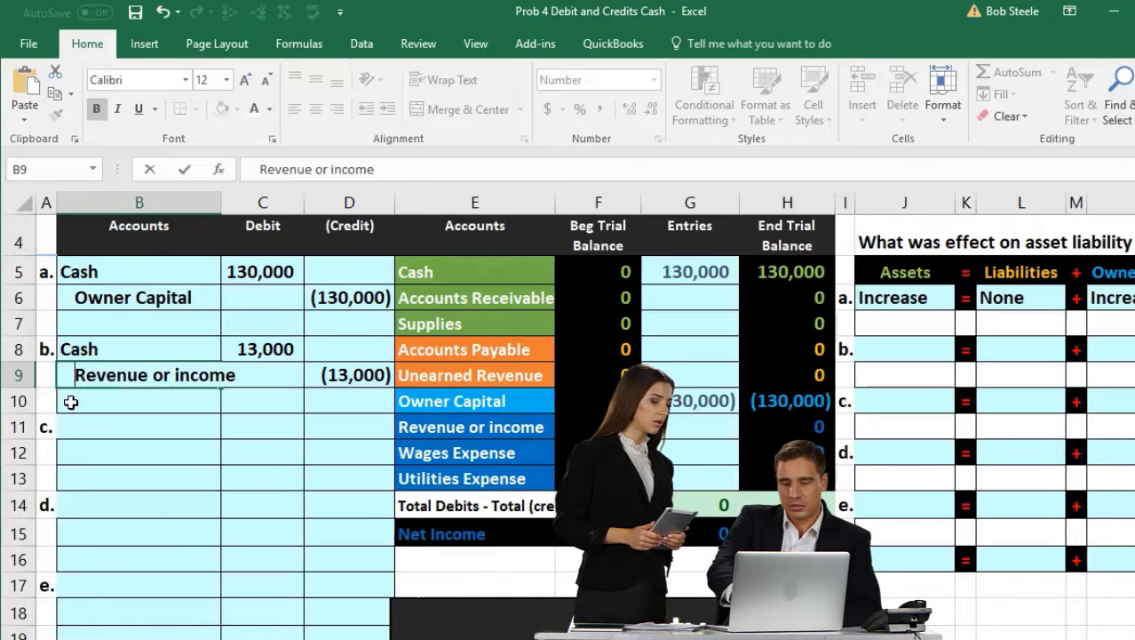
{"action": "left_click", "coordinate": [70, 402]}
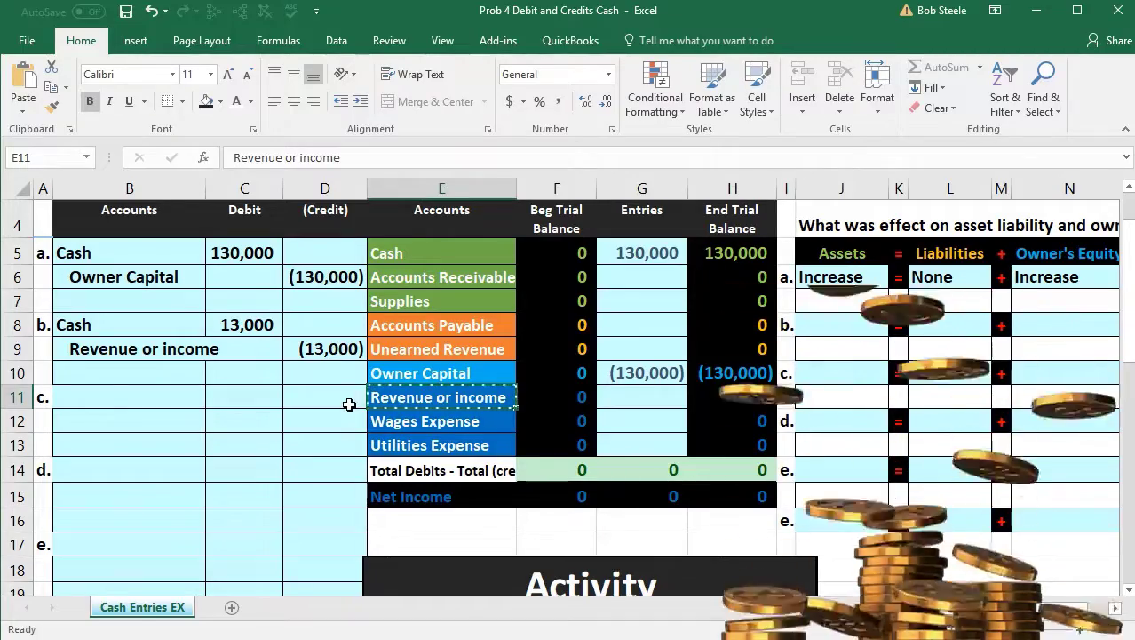
Step: Review the trial balance's revenue and expense accounts and the debit and credit lines of transaction b's journal entry
{"action": "left_click_drag", "start_coordinate": [389, 397], "coordinate": [396, 442]}
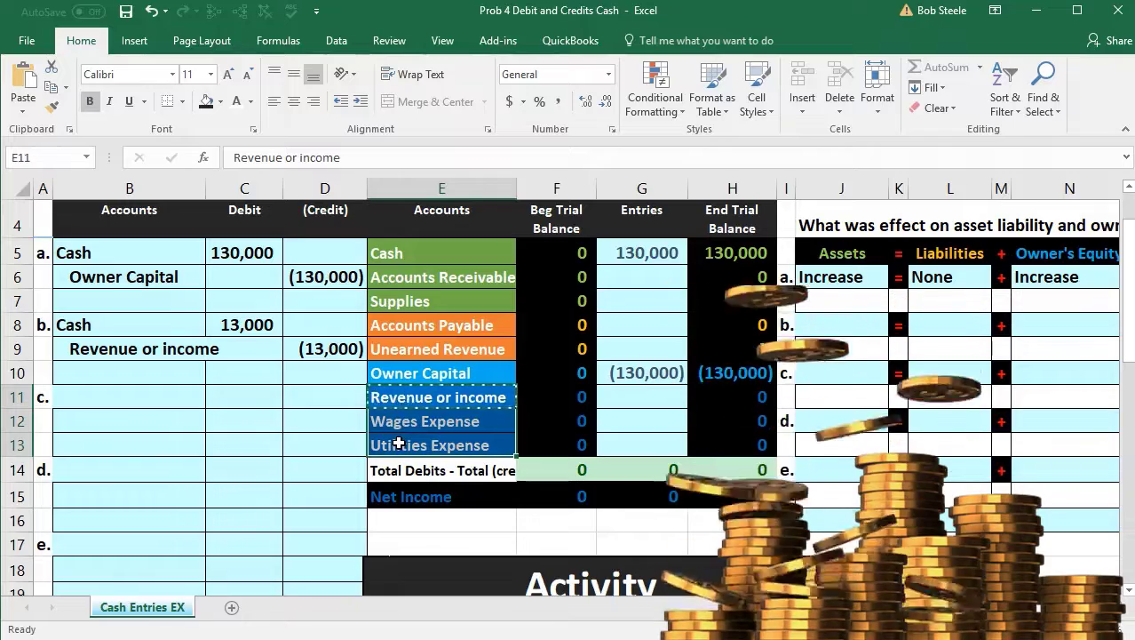
{"action": "left_click", "coordinate": [427, 396]}
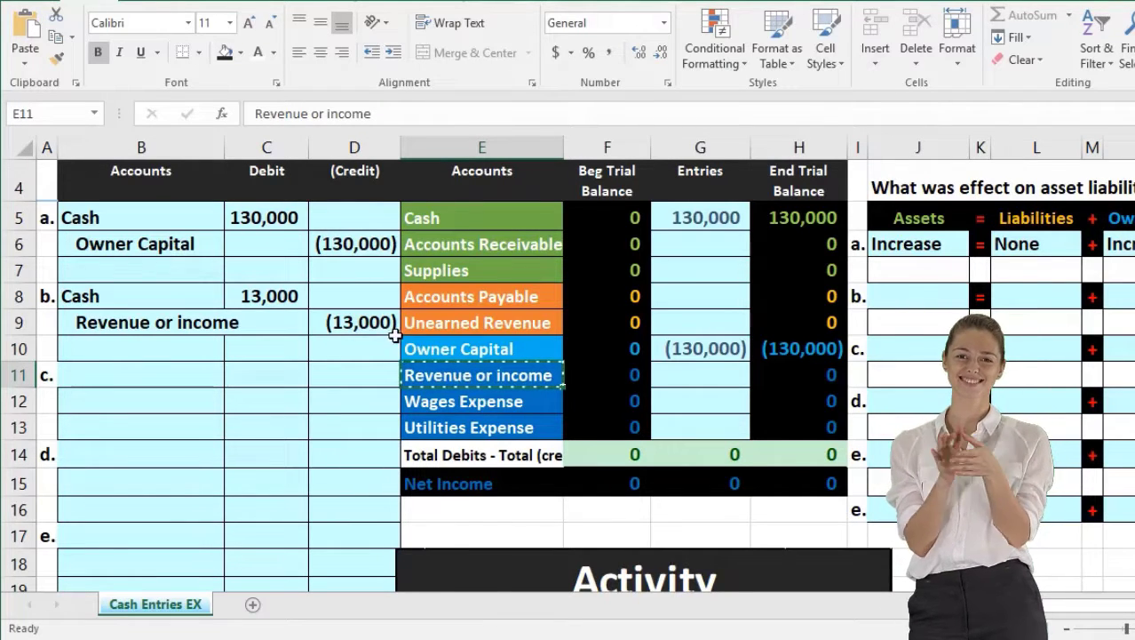
{"action": "left_click", "coordinate": [357, 325]}
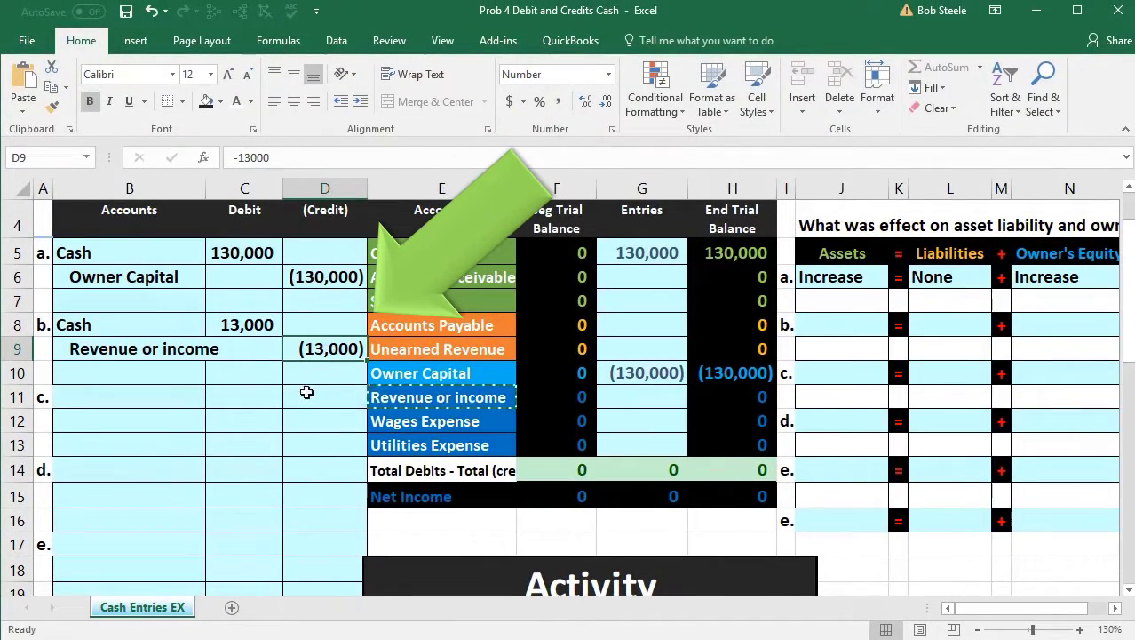
{"action": "left_click", "coordinate": [252, 325]}
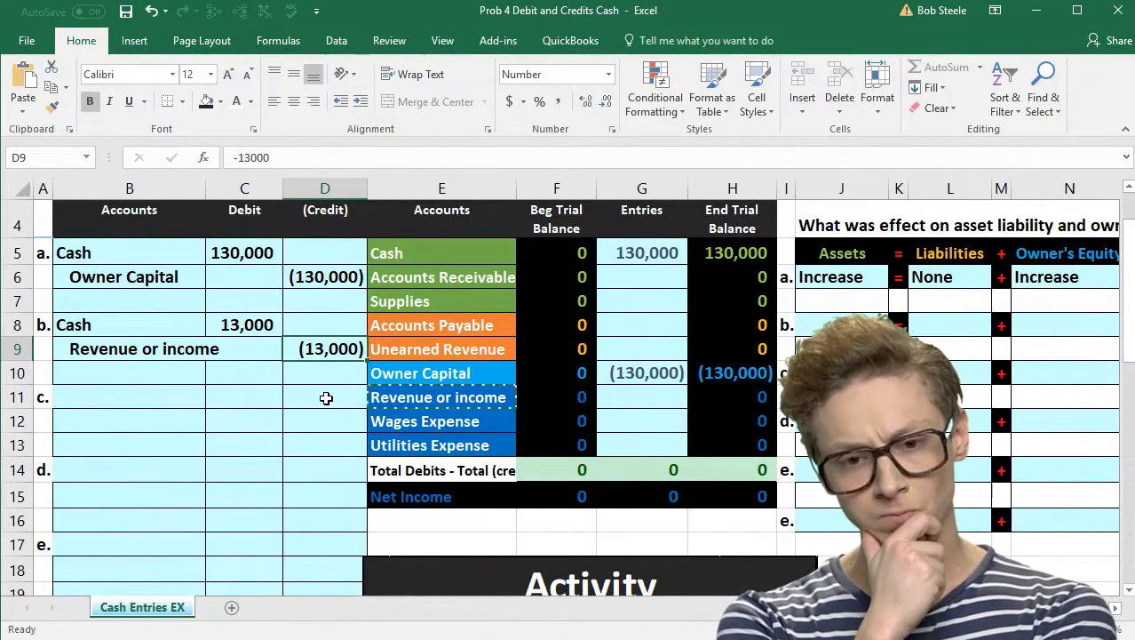
{"action": "left_click_drag", "start_coordinate": [146, 324], "coordinate": [223, 324]}
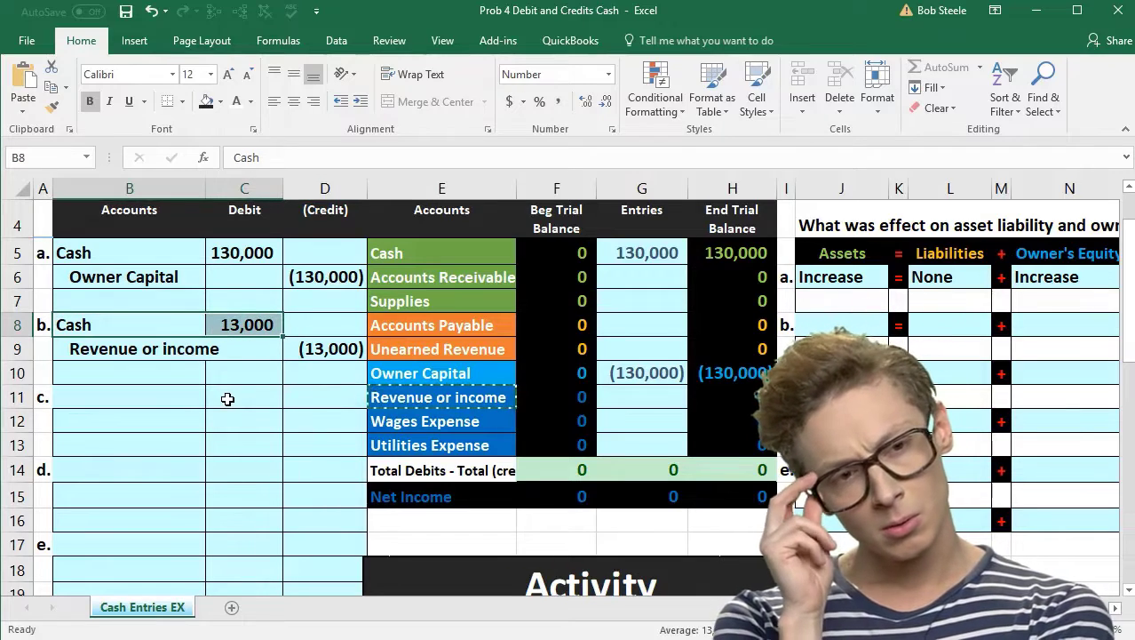
{"action": "left_click_drag", "start_coordinate": [144, 324], "coordinate": [306, 341]}
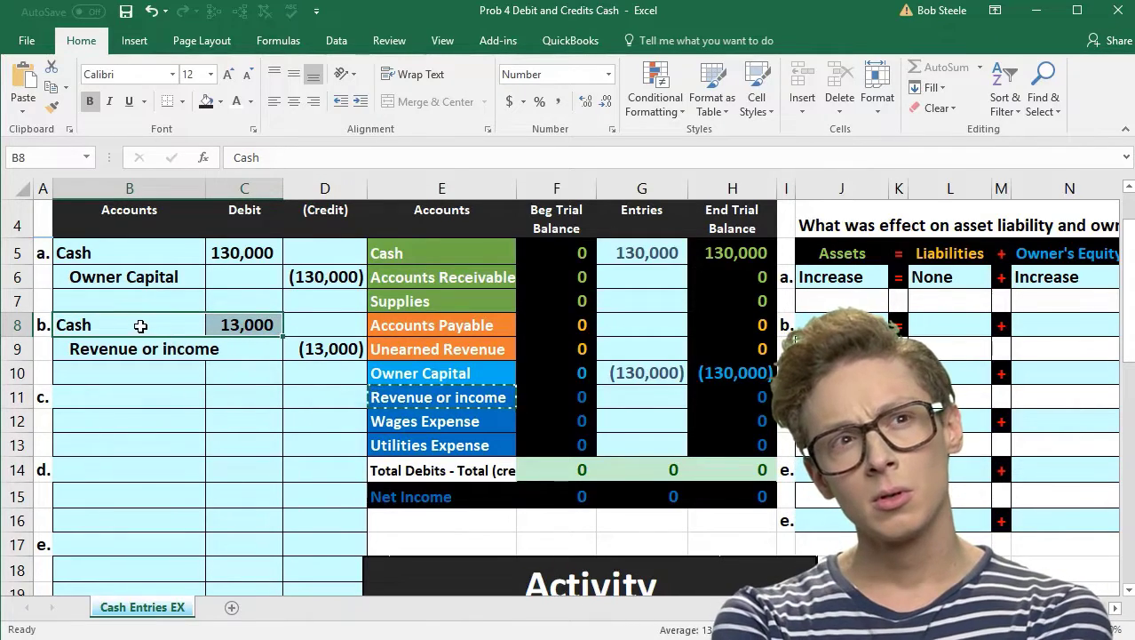
{"action": "left_click_drag", "start_coordinate": [362, 285], "coordinate": [362, 286]}
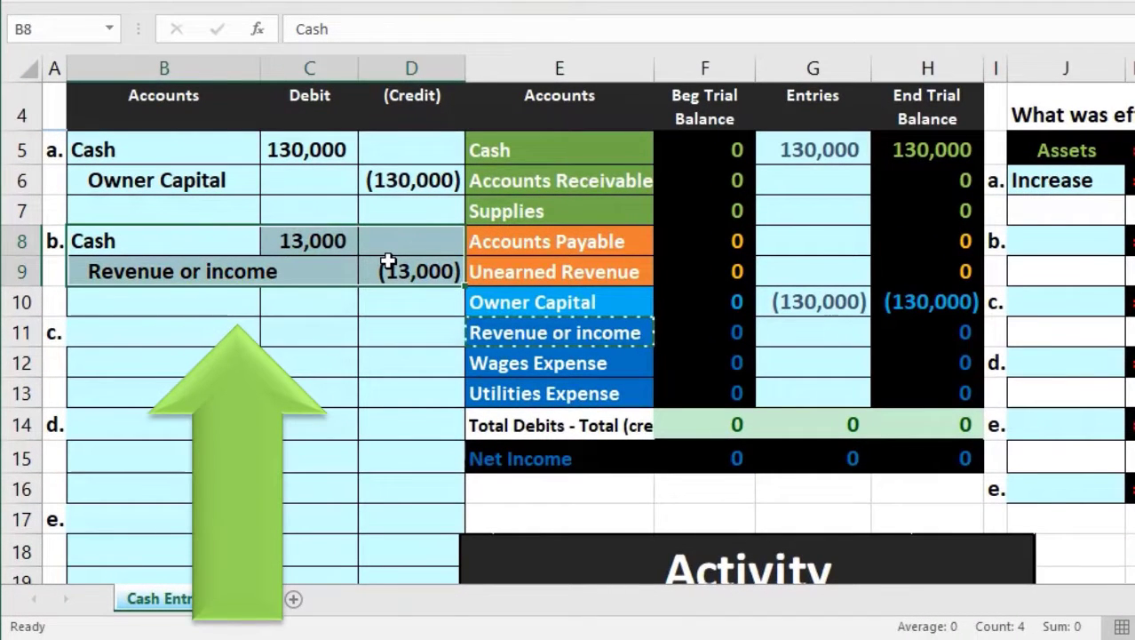
{"action": "left_click_drag", "start_coordinate": [141, 152], "coordinate": [372, 490]}
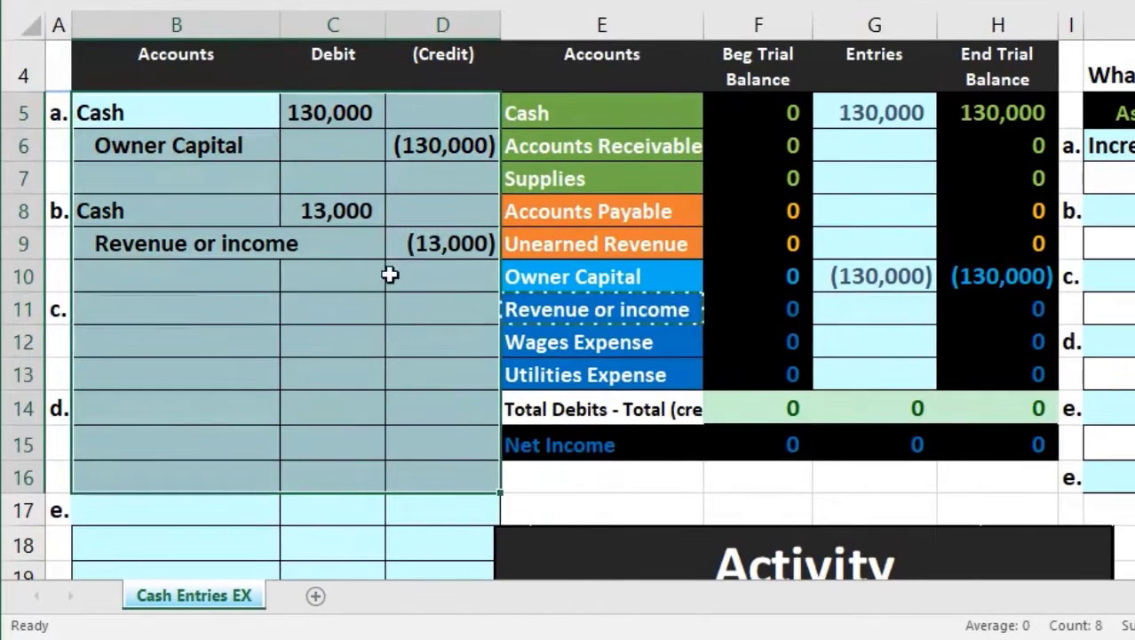
{"action": "left_click", "coordinate": [405, 252]}
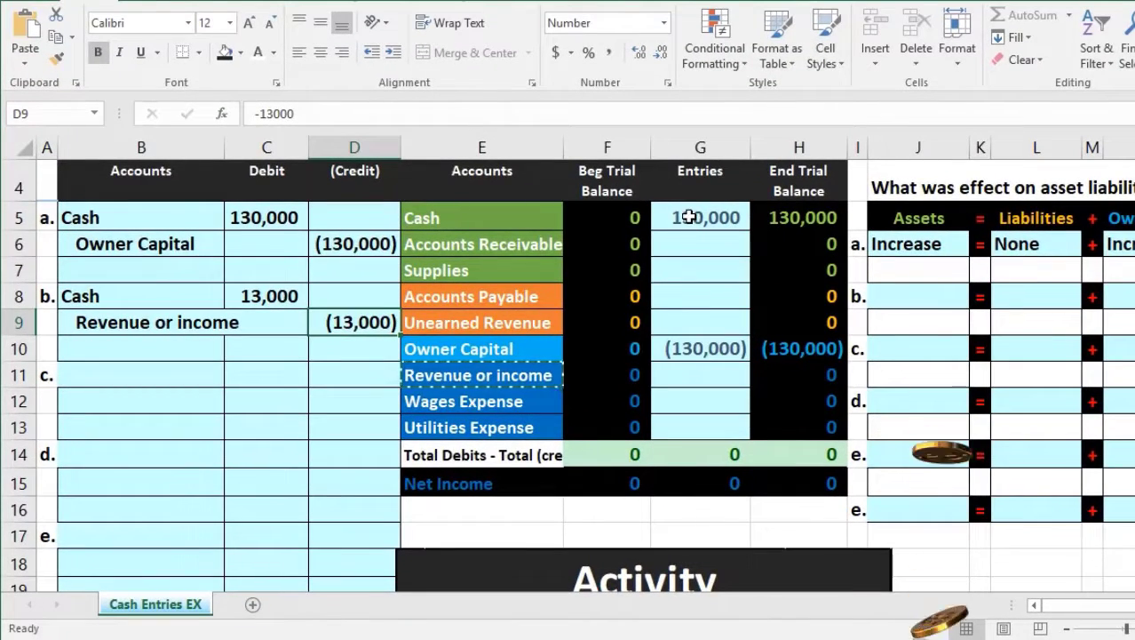
Step: Add transaction b's Cash debit in C8 to the existing Cash entry formula in cell G5
{"action": "left_click_drag", "start_coordinate": [203, 304], "coordinate": [228, 296]}
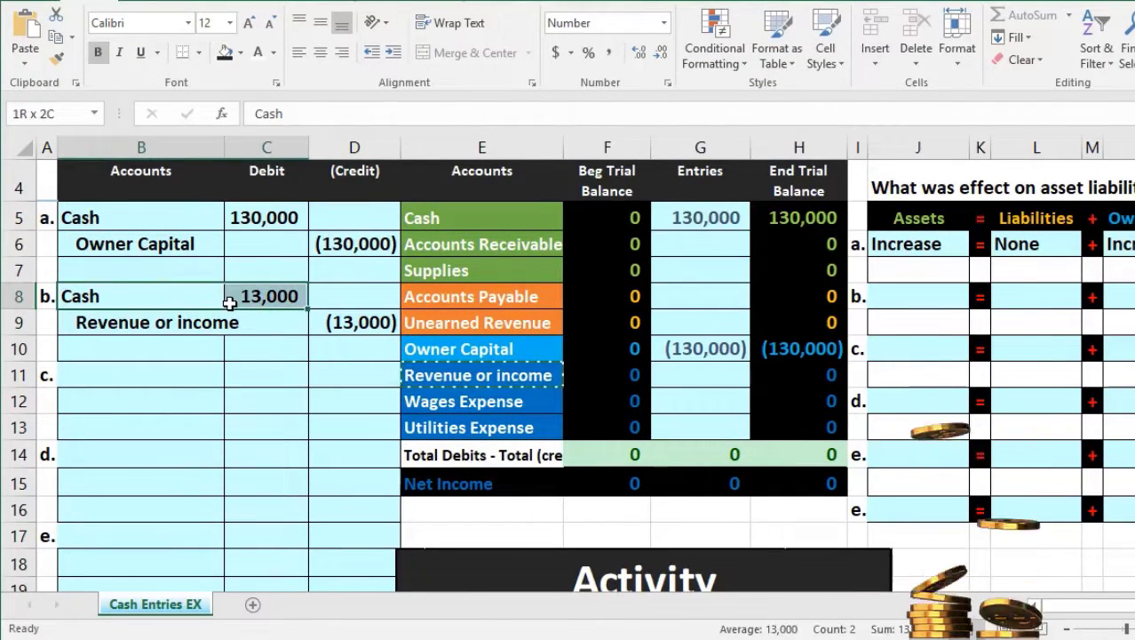
{"action": "left_click", "coordinate": [708, 216]}
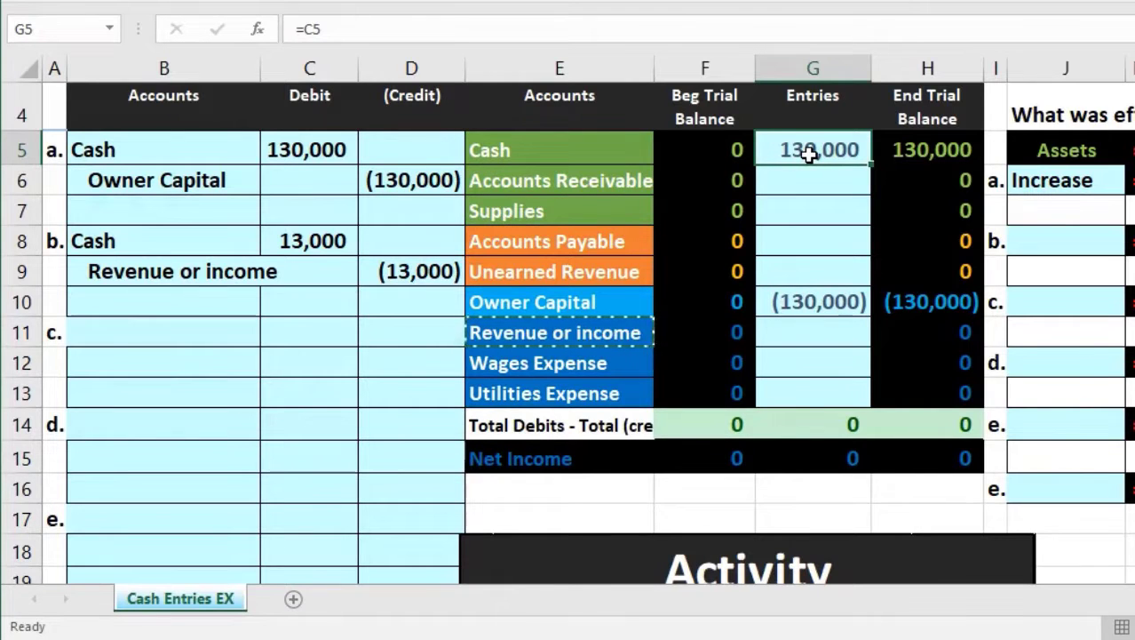
{"action": "double_click", "coordinate": [811, 154]}
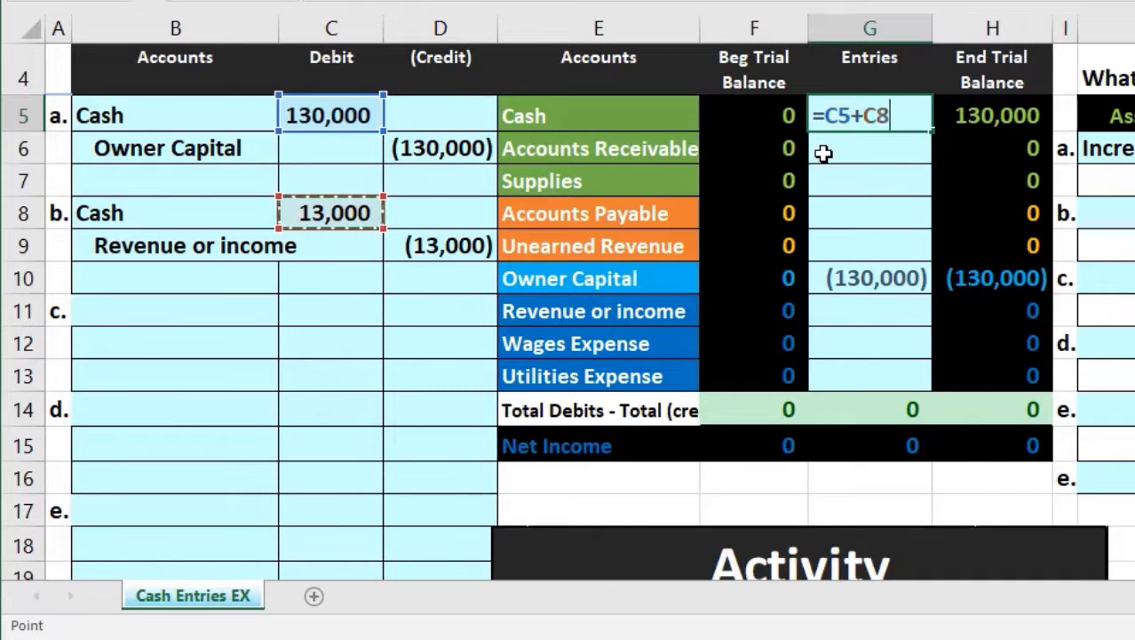
{"action": "key", "text": "Return"}
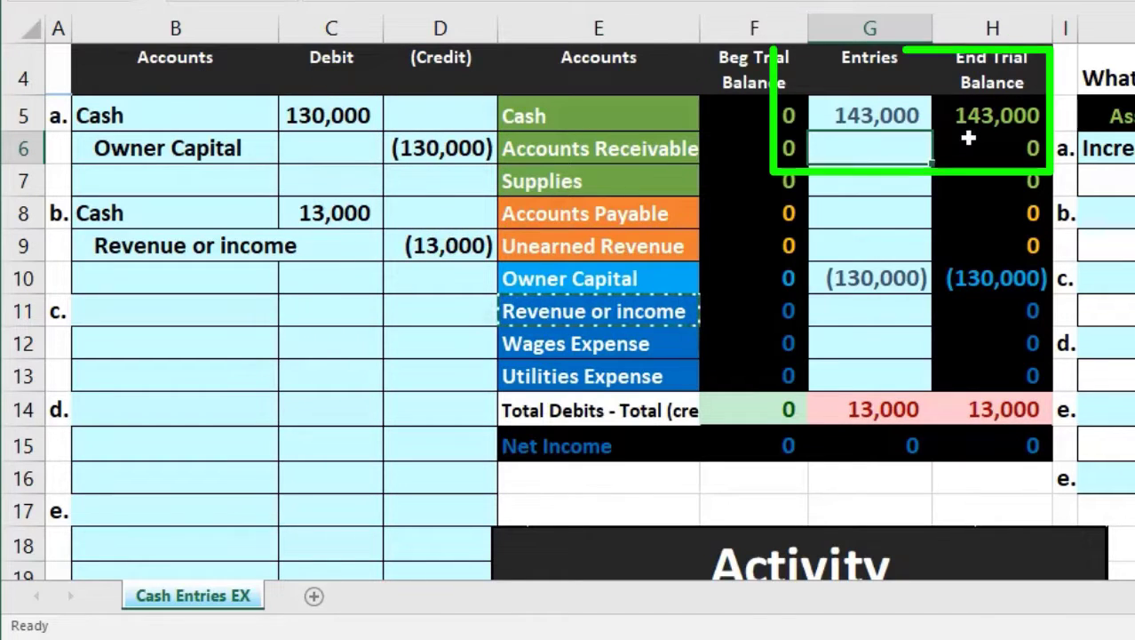
Step: Clear the Cash entry in cell G5 and rebuild it from scratch as the formula =C5+C8
{"action": "left_click", "coordinate": [905, 113]}
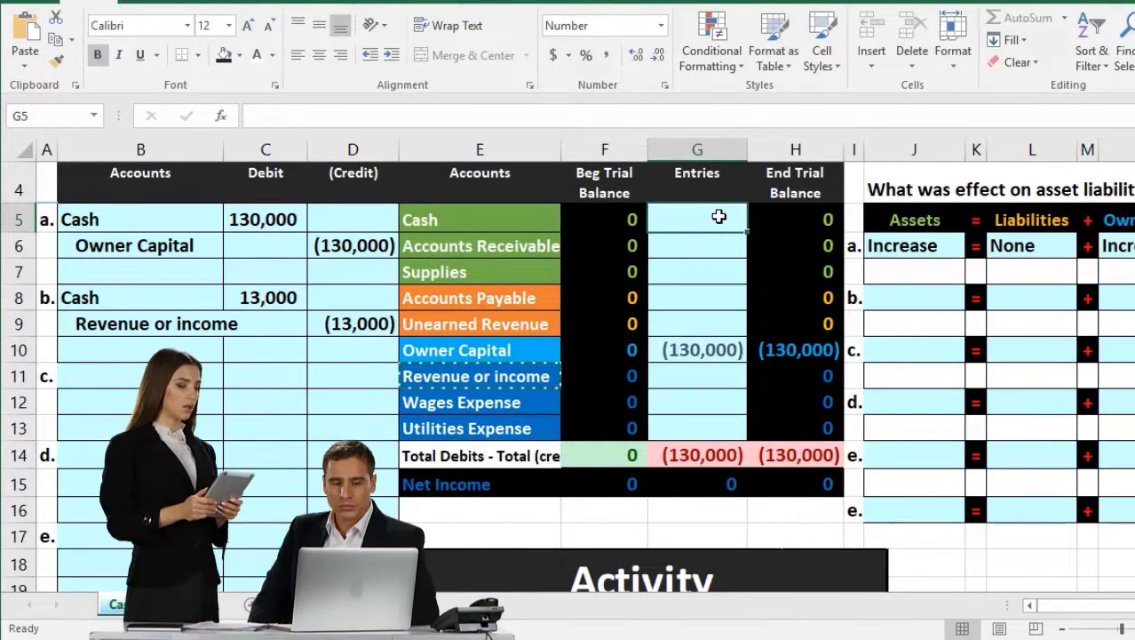
{"action": "type", "text": "="}
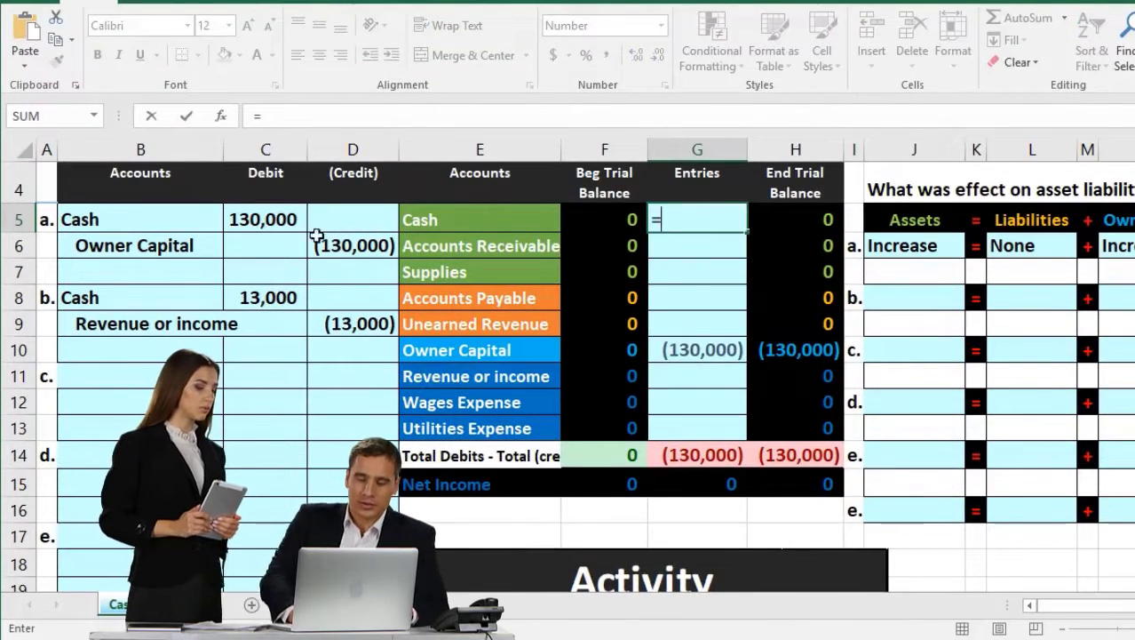
{"action": "left_click", "coordinate": [240, 218]}
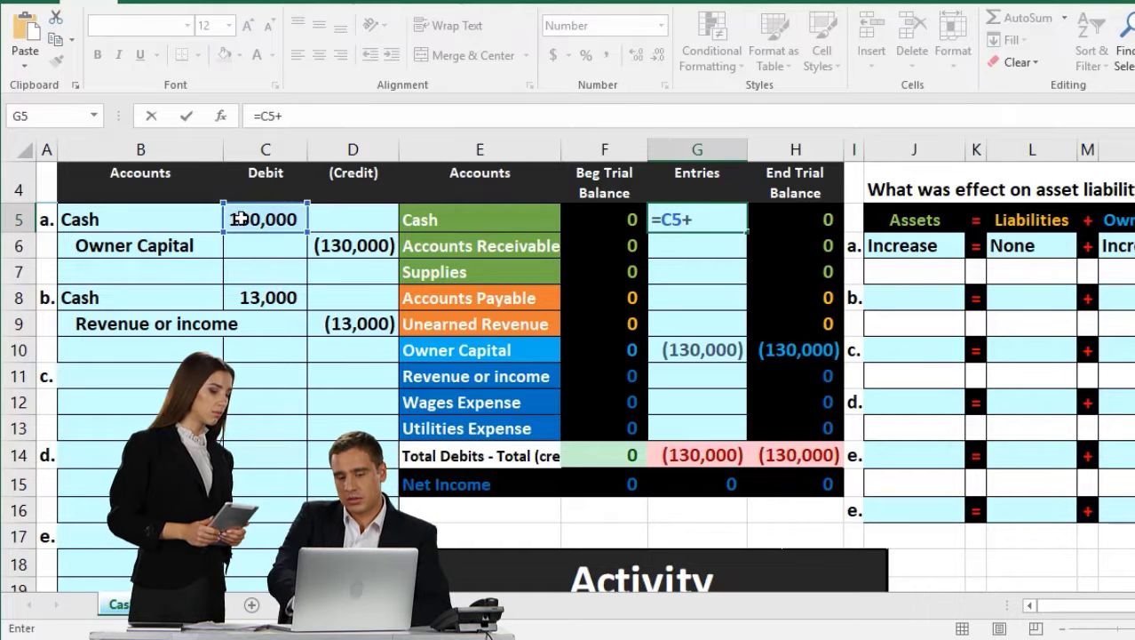
{"action": "type", "text": "+"}
{"action": "left_click", "coordinate": [253, 296]}
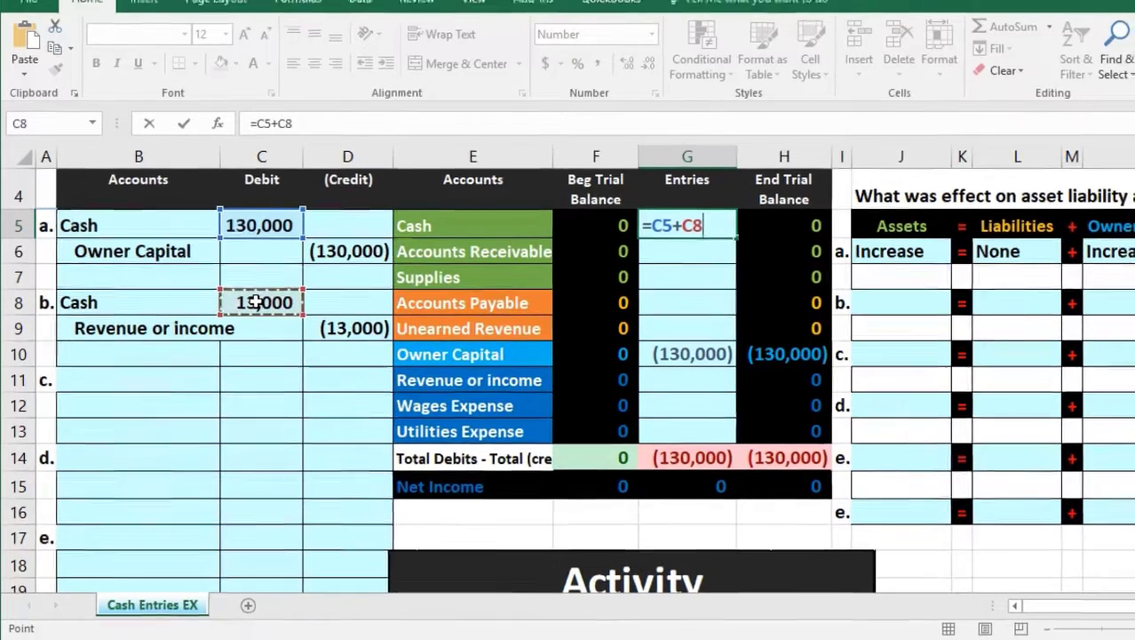
{"action": "key", "text": "Return"}
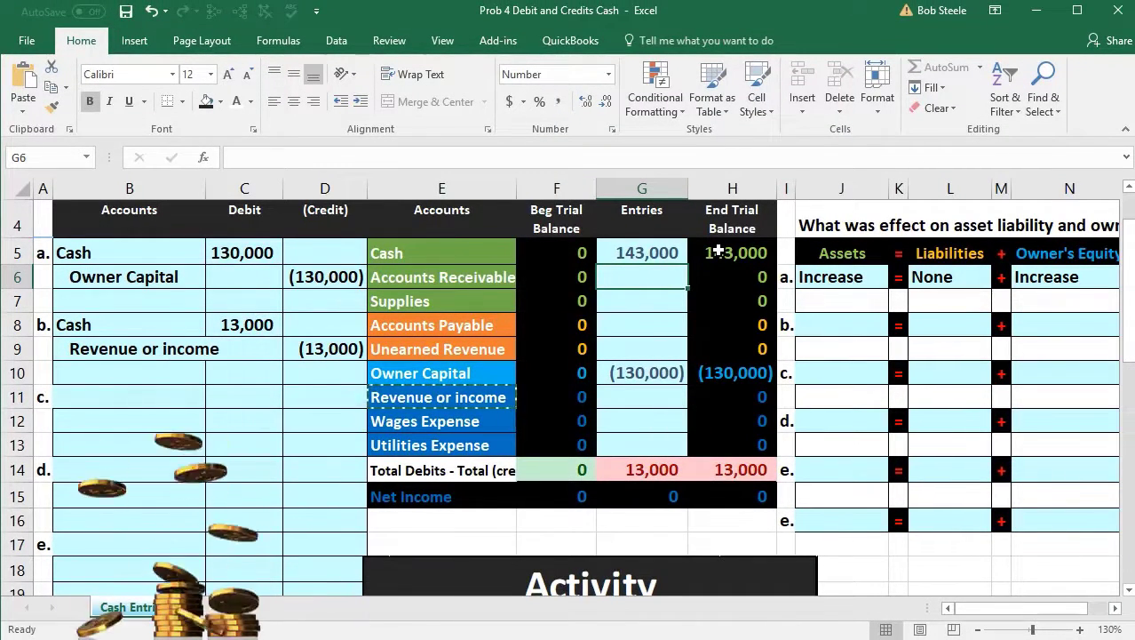
Step: Post transaction b's credit to the Revenue or income entry in cell G11 with the formula =D9
{"action": "left_click_drag", "start_coordinate": [229, 352], "coordinate": [297, 348]}
{"action": "left_click_drag", "start_coordinate": [434, 391], "coordinate": [542, 393]}
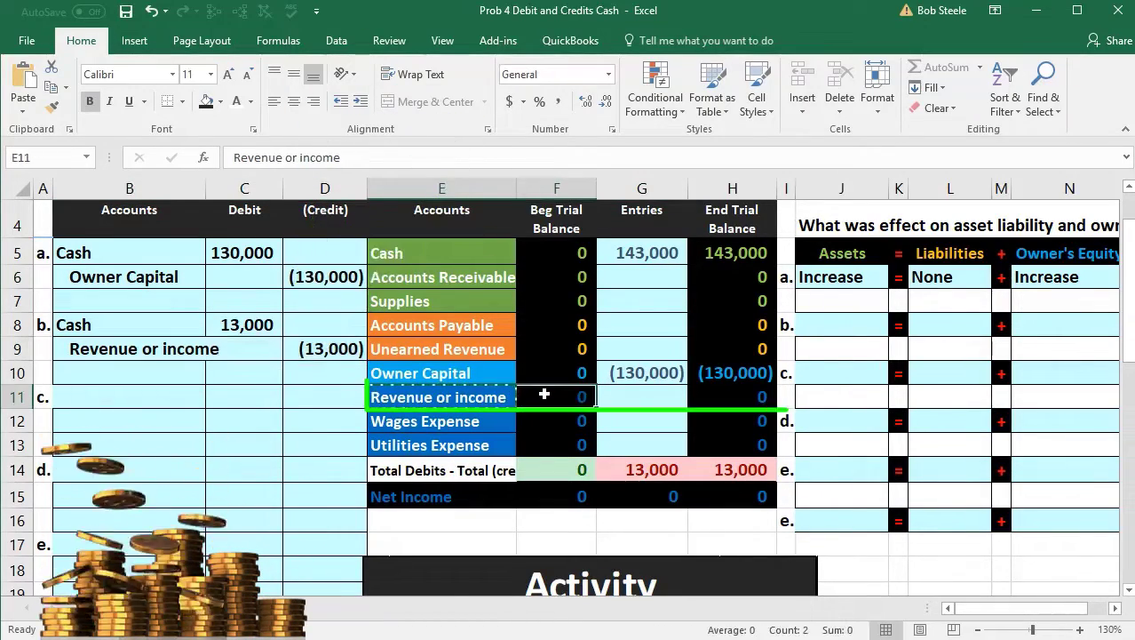
{"action": "left_click", "coordinate": [658, 392]}
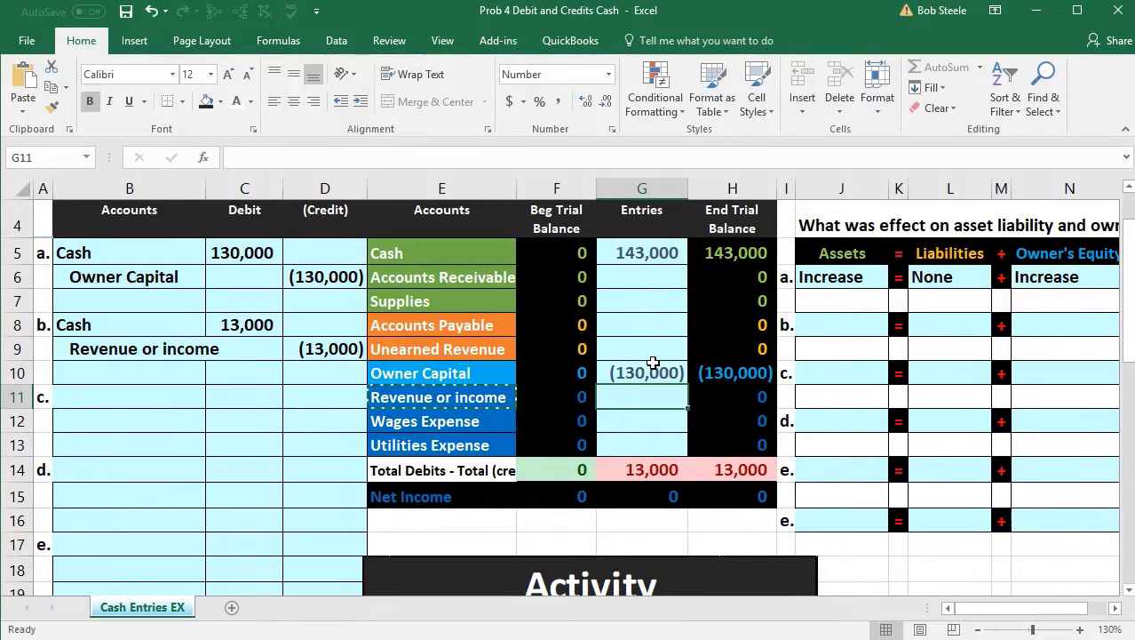
{"action": "type", "text": "="}
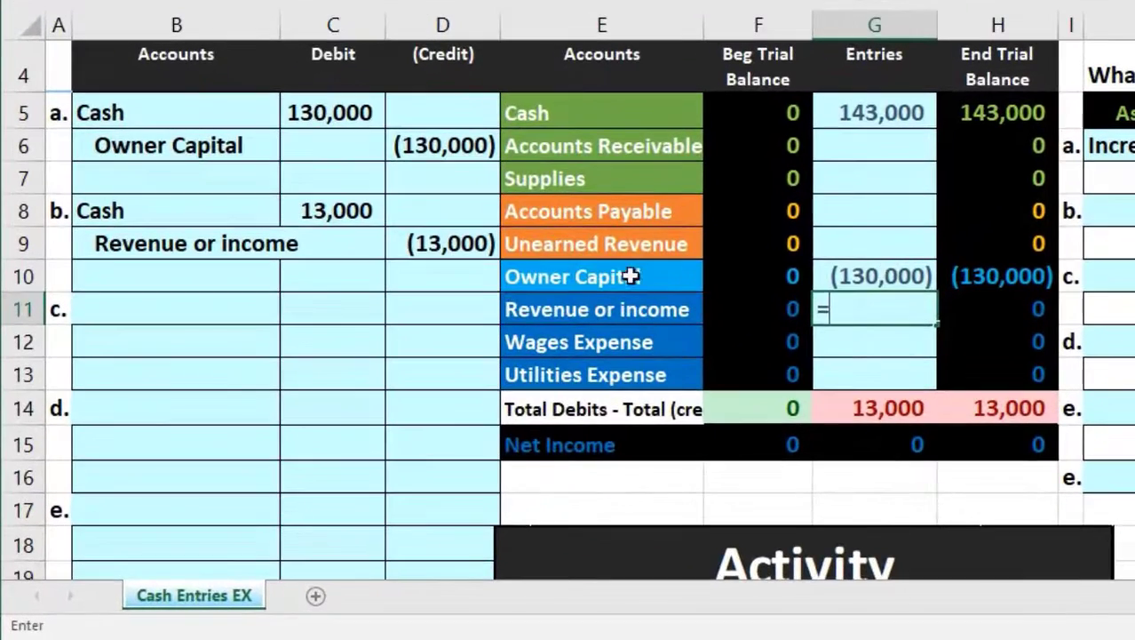
{"action": "left_click", "coordinate": [444, 228]}
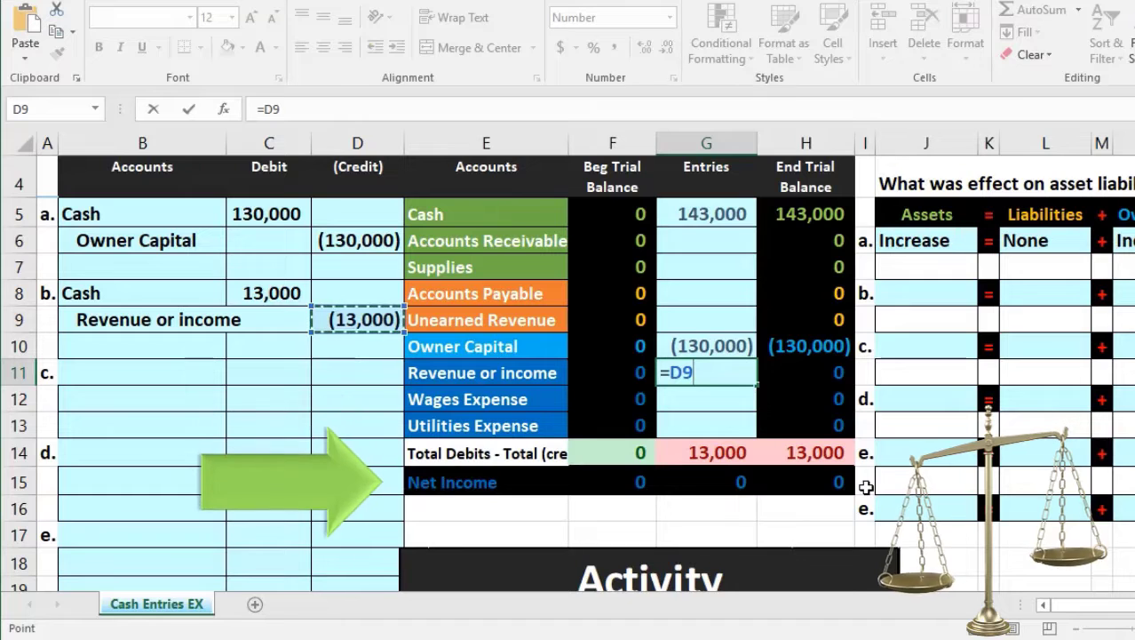
{"action": "key", "text": "Return"}
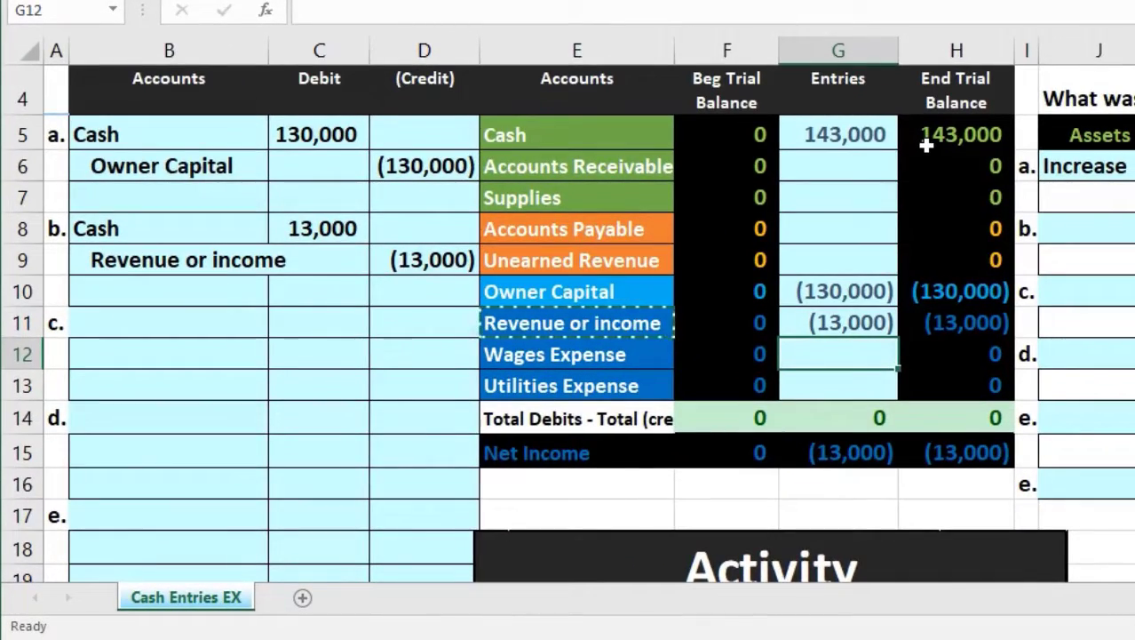
Step: Check the posted Cash, Owner Capital and Revenue entries against the debit-credit total and the net income row
{"action": "left_click", "coordinate": [844, 139]}
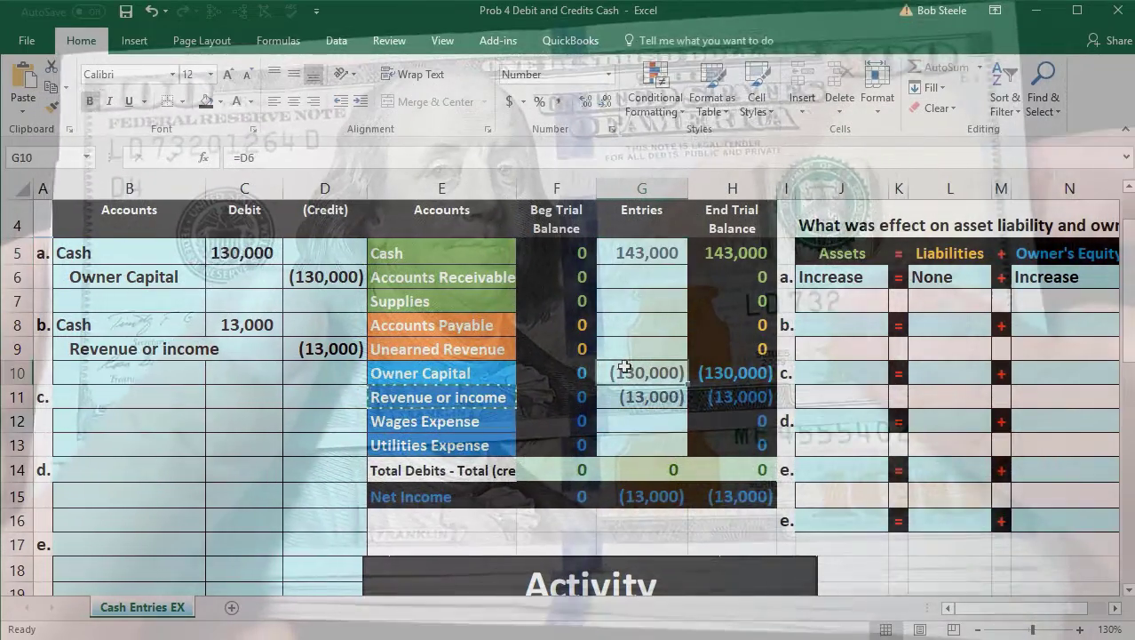
{"action": "left_click_drag", "start_coordinate": [624, 372], "coordinate": [623, 388]}
{"action": "left_click", "coordinate": [638, 468]}
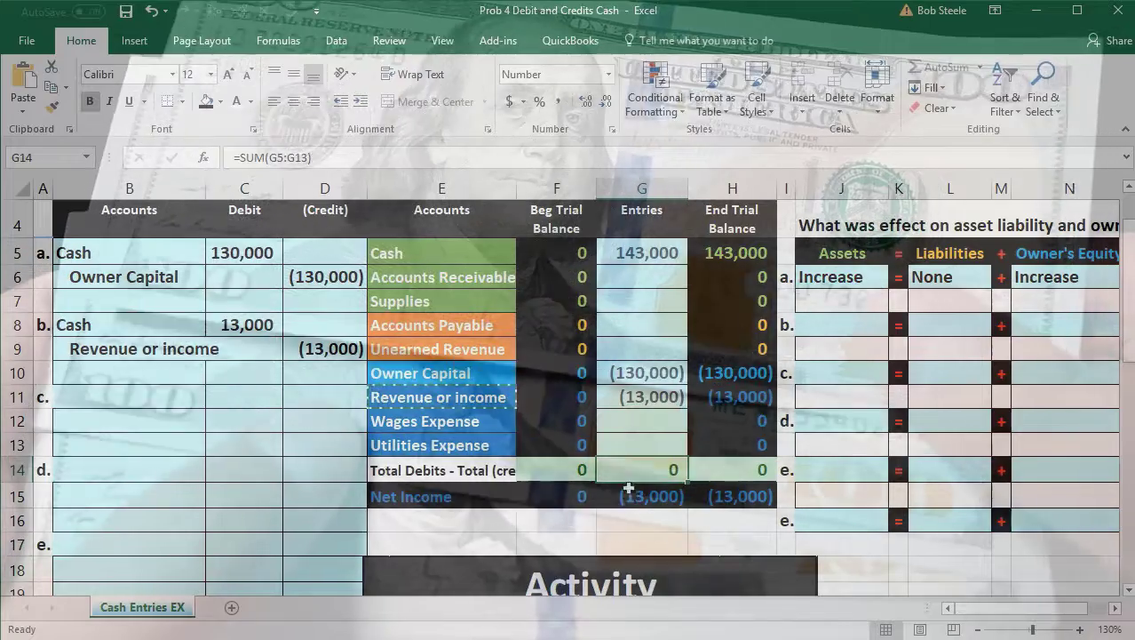
{"action": "left_click", "coordinate": [715, 498]}
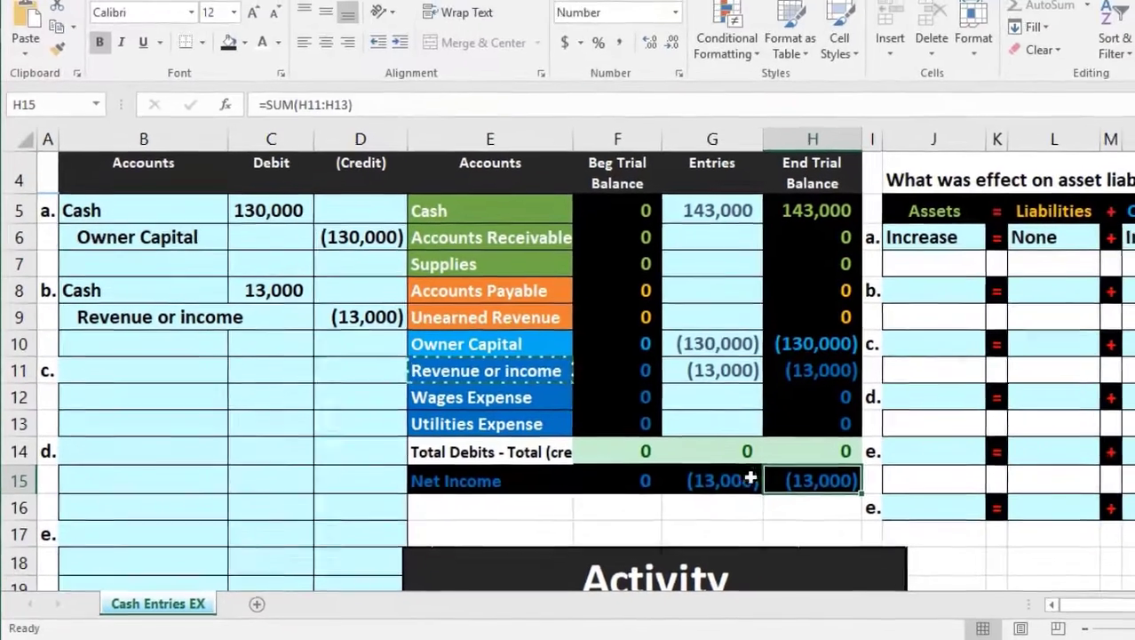
{"action": "left_click", "coordinate": [964, 485]}
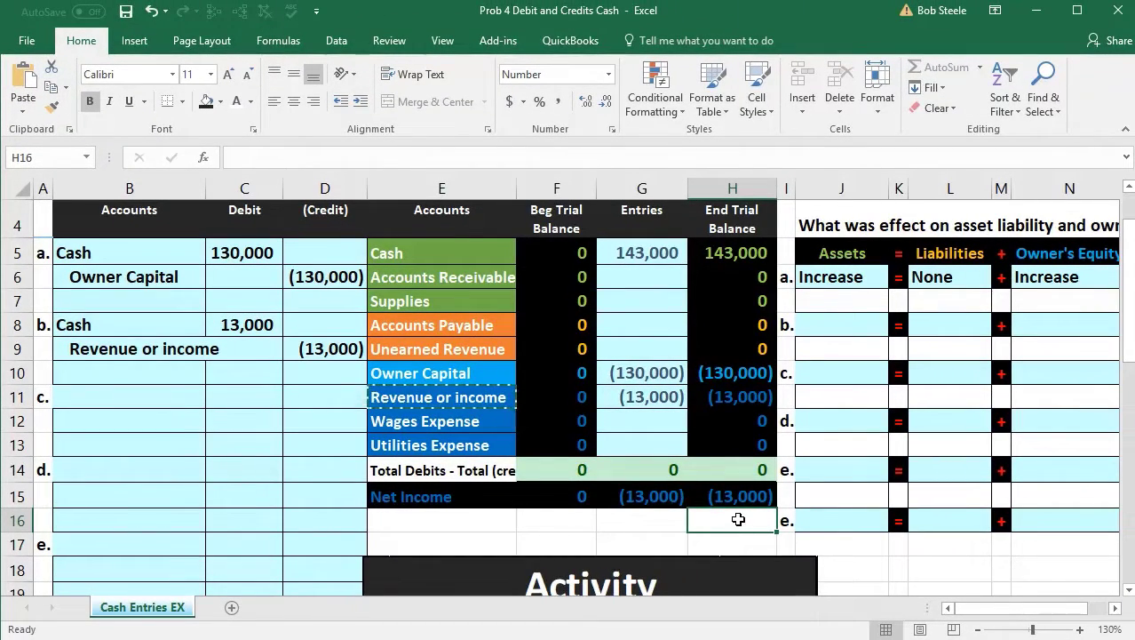
{"action": "left_click", "coordinate": [732, 397]}
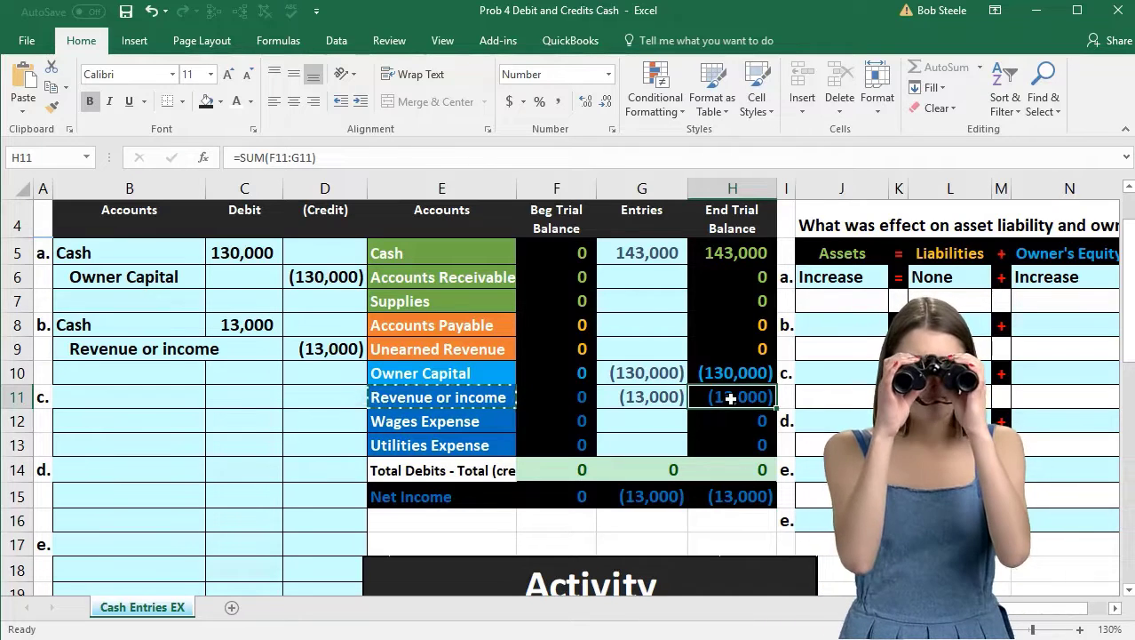
Step: Mark transaction b's accounting equation effects as Increase for Assets in cell J8 and None for Liabilities in L8
{"action": "left_click_drag", "start_coordinate": [732, 399], "coordinate": [725, 433]}
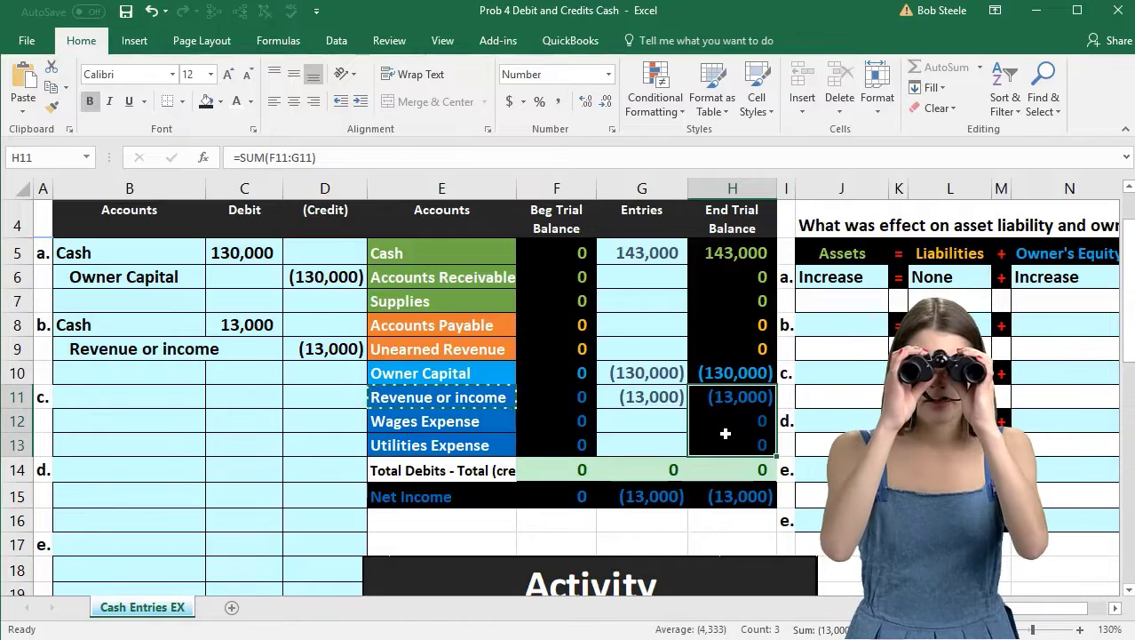
{"action": "left_click", "coordinate": [734, 495]}
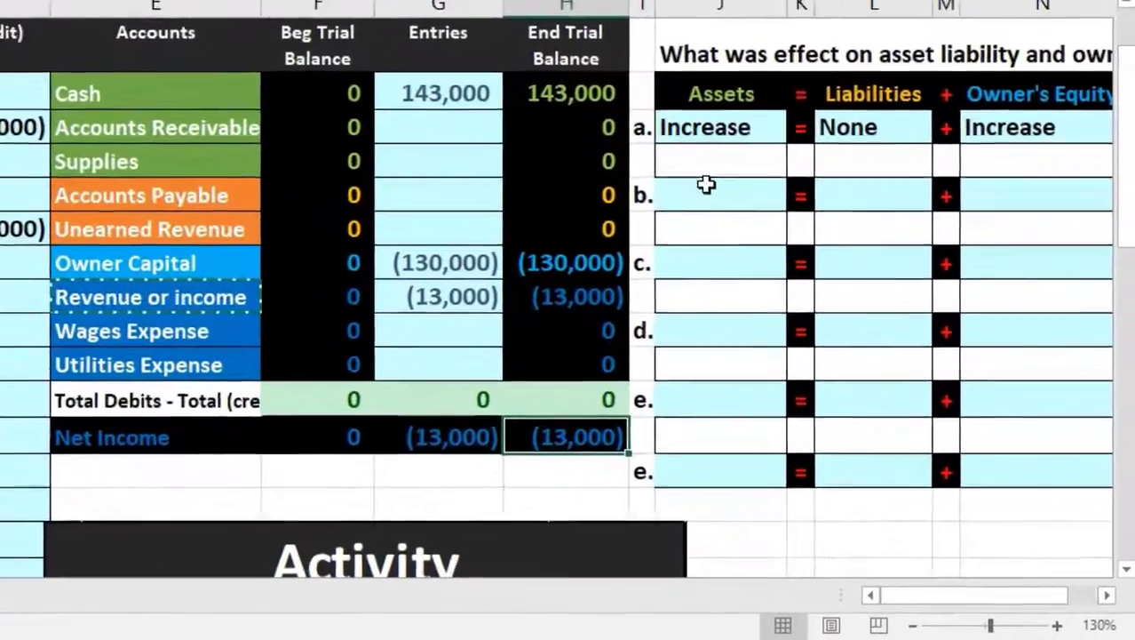
{"action": "left_click", "coordinate": [706, 184]}
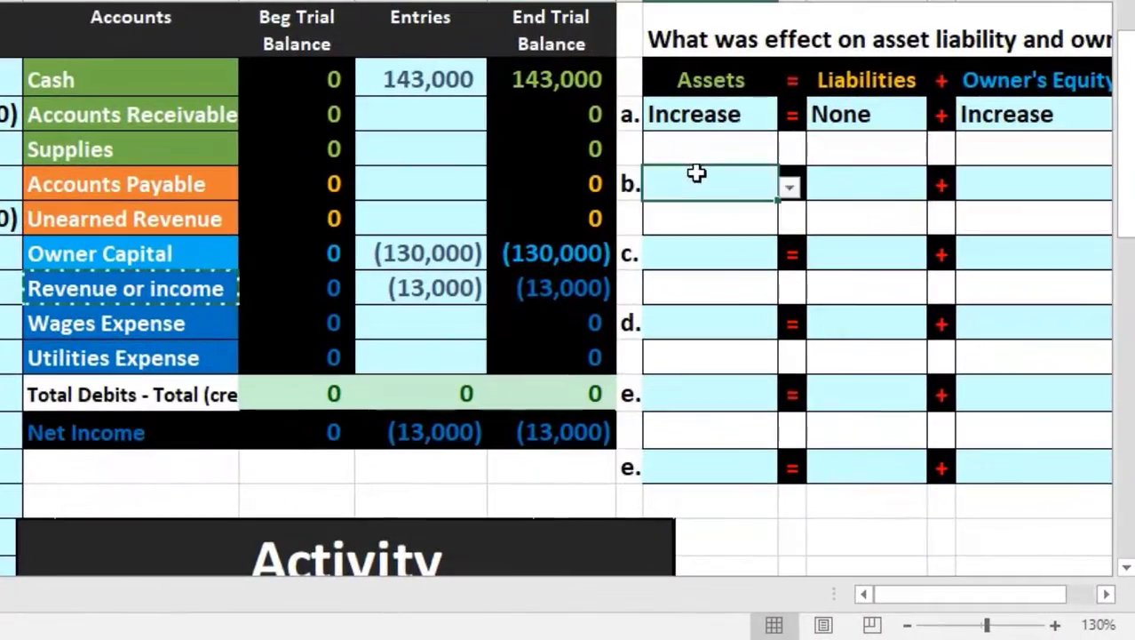
{"action": "scroll", "coordinate": [670, 275], "scroll_direction": "up", "scroll_amount": 1}
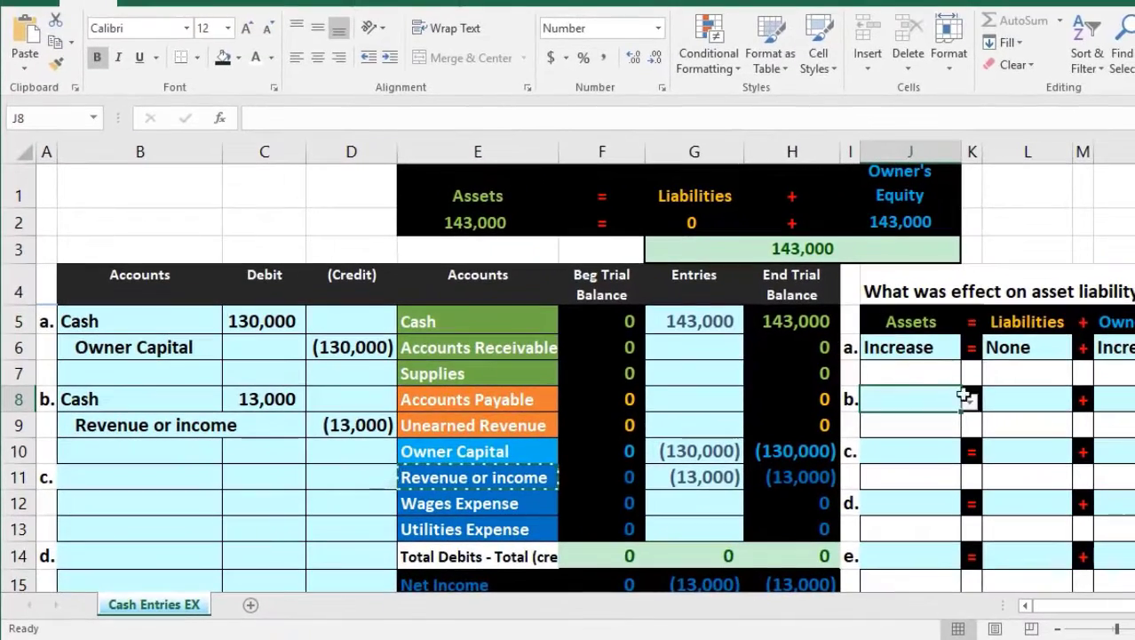
{"action": "left_click", "coordinate": [971, 403]}
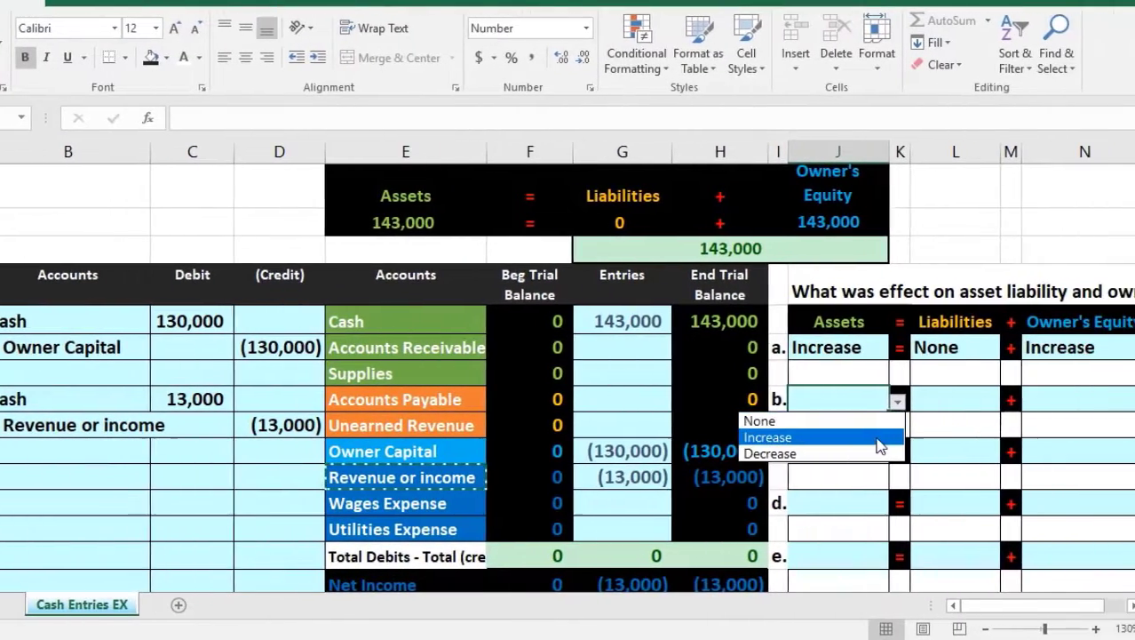
{"action": "key", "text": "Escape"}
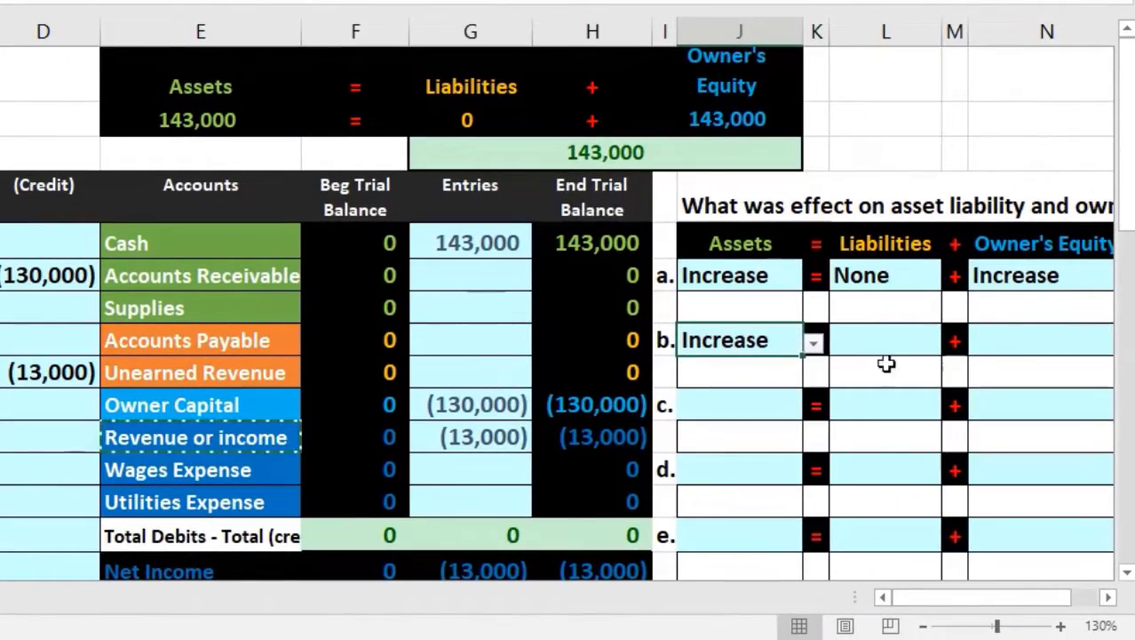
{"action": "left_click", "coordinate": [915, 345]}
{"action": "left_click", "coordinate": [953, 343]}
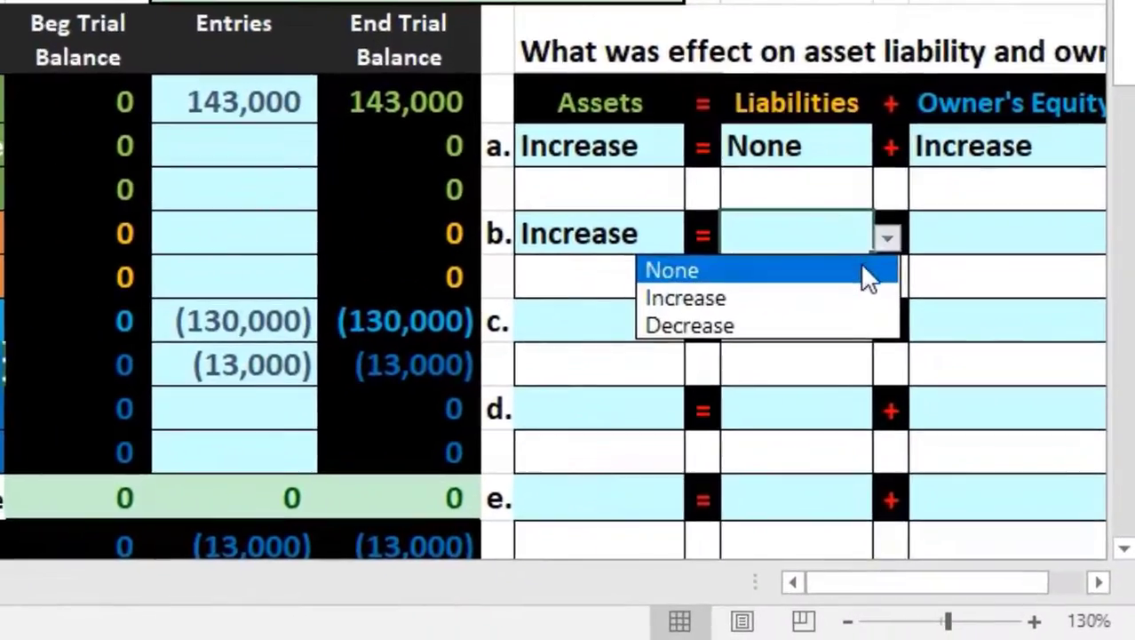
{"action": "left_click", "coordinate": [859, 267]}
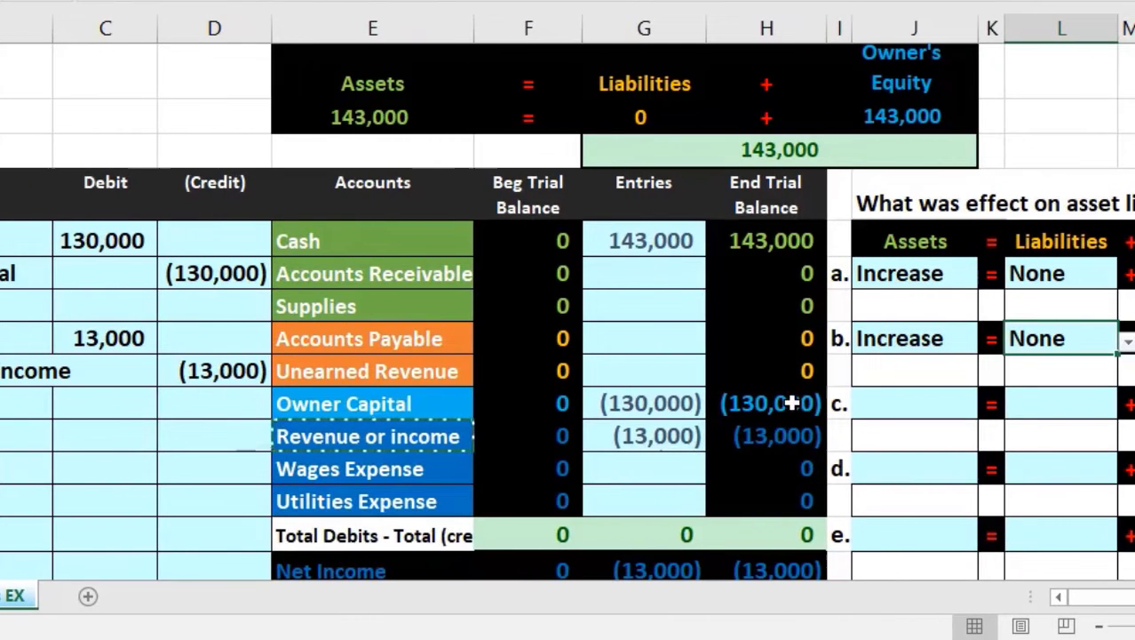
Step: Review the ending equity, revenue and expense balances in H10:H13 and mark transaction b's Owner's Equity effect in N8 as Increase
{"action": "left_click", "coordinate": [791, 402]}
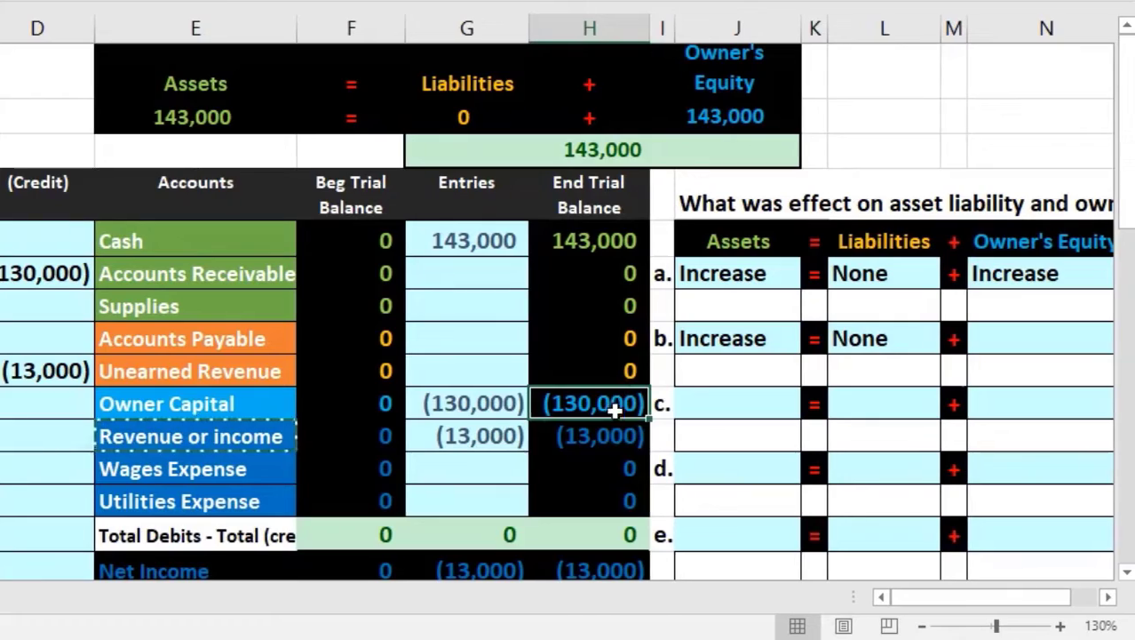
{"action": "left_click_drag", "start_coordinate": [615, 409], "coordinate": [629, 493]}
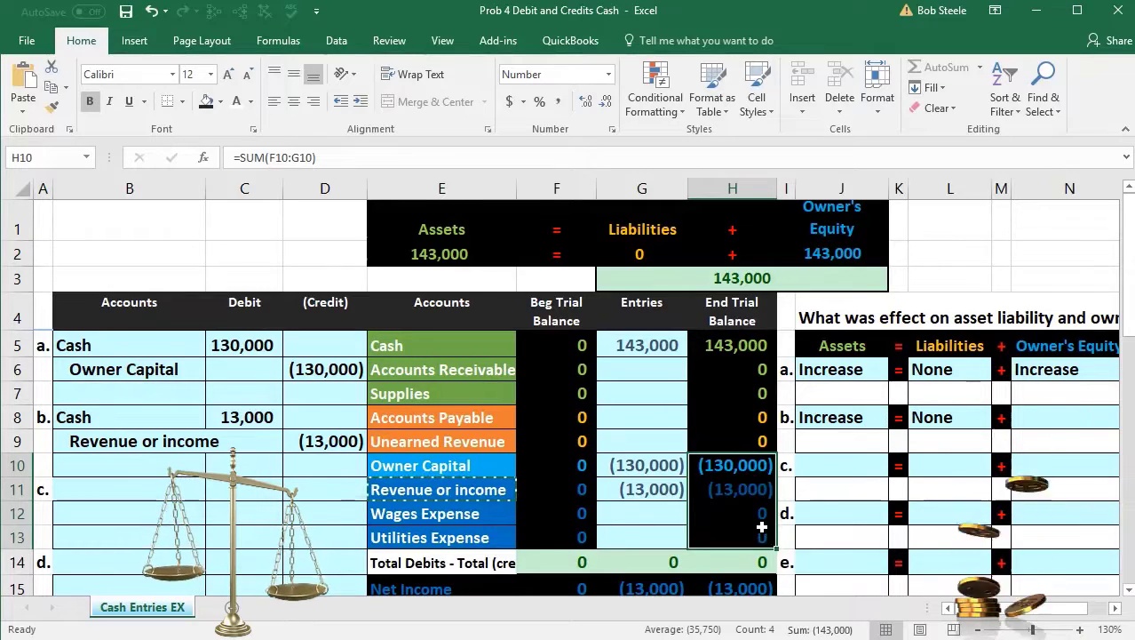
{"action": "scroll", "coordinate": [762, 527], "scroll_direction": "down", "scroll_amount": 1}
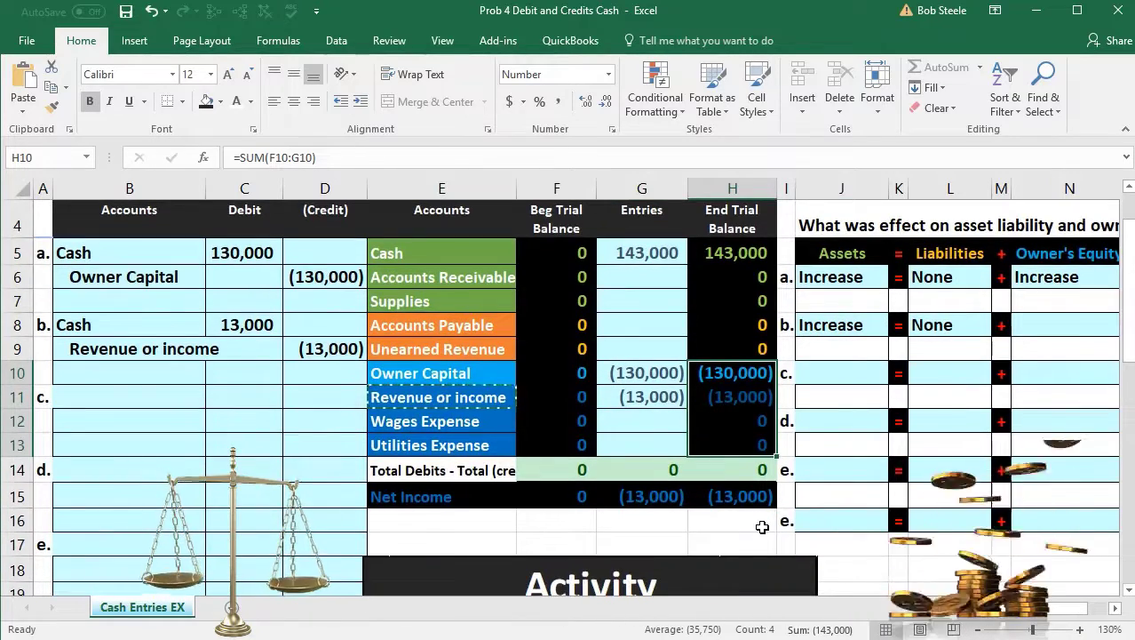
{"action": "left_click", "coordinate": [735, 396]}
{"action": "scroll", "coordinate": [736, 430], "scroll_direction": "up", "scroll_amount": 1}
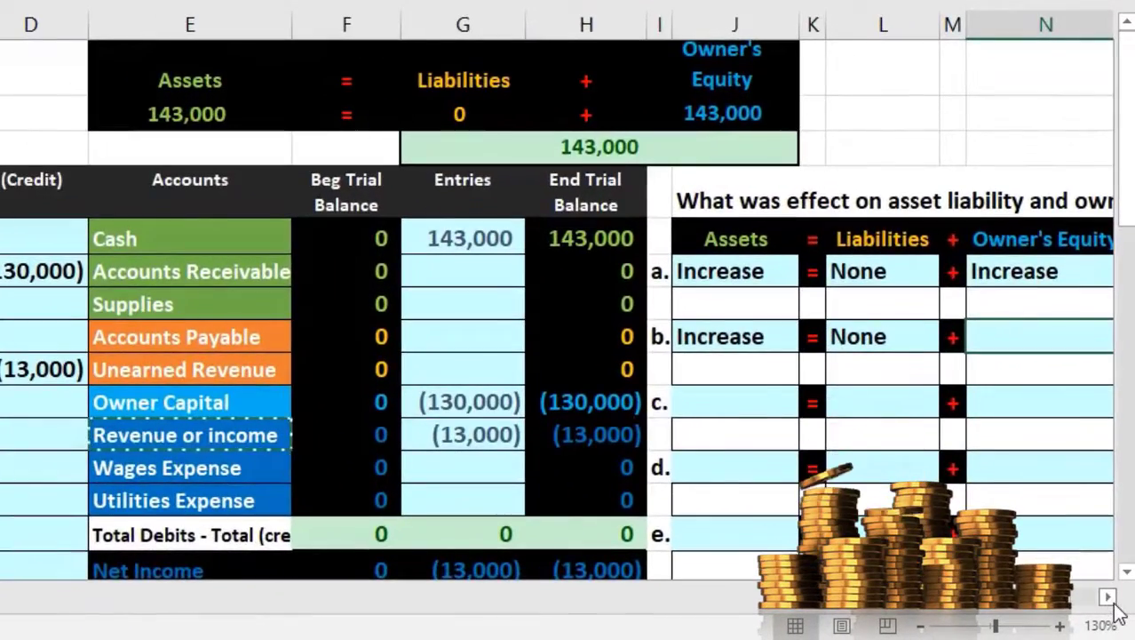
{"action": "left_click", "coordinate": [1107, 344]}
{"action": "left_click", "coordinate": [1057, 388]}
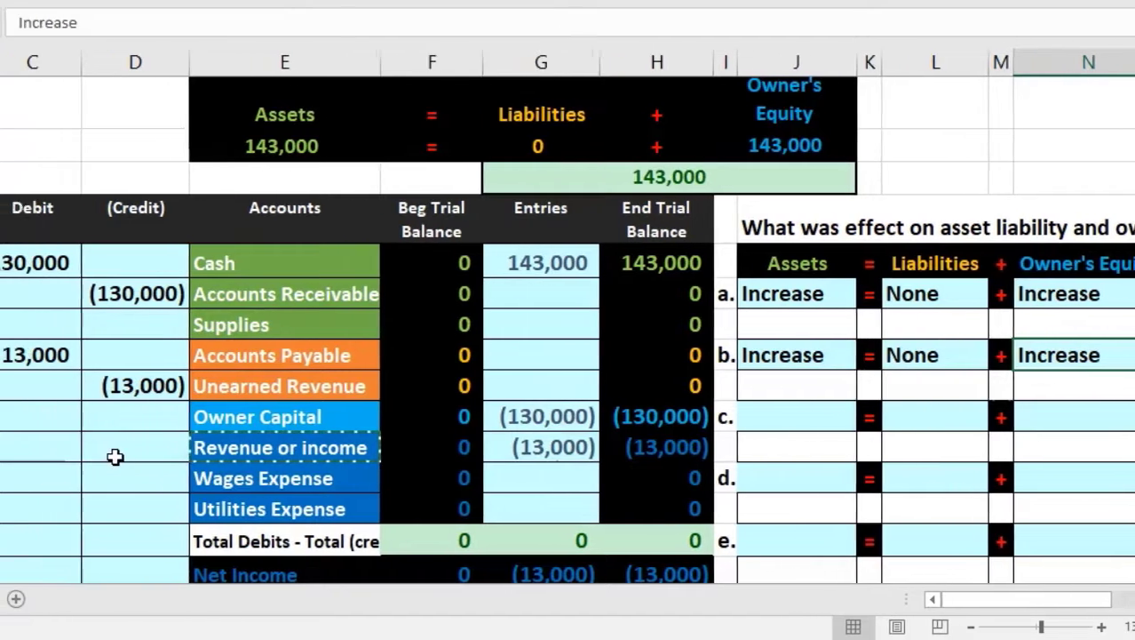
Step: Read transaction c in the Activity list and examine the Cash account's ending trial balance to see how the payment affects it
{"action": "scroll", "coordinate": [78, 456], "scroll_direction": "down", "scroll_amount": 5}
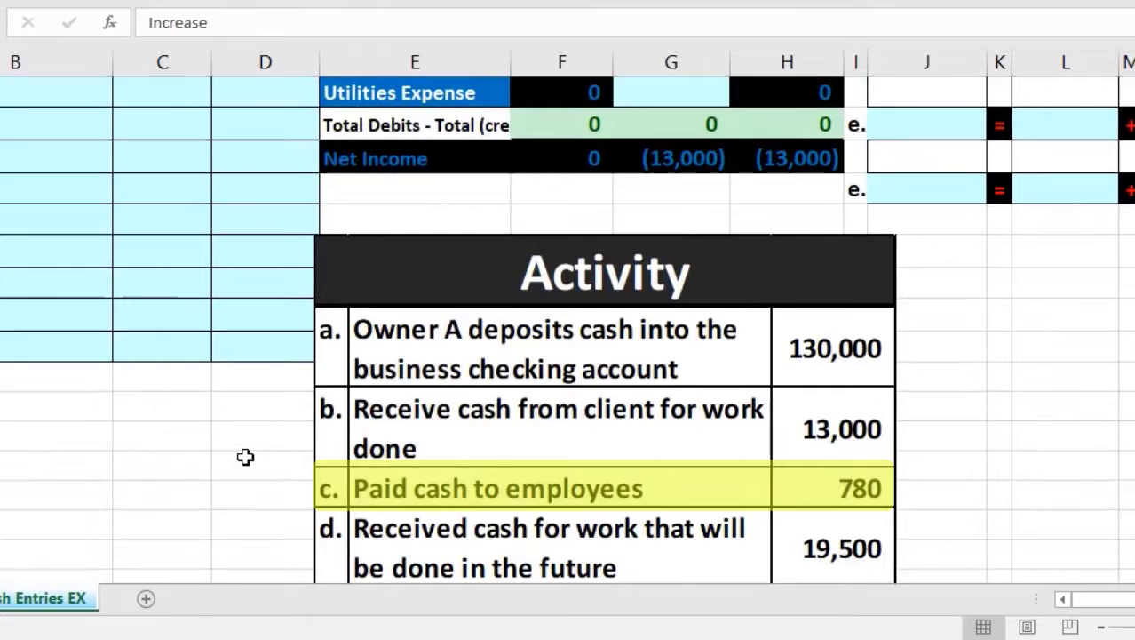
{"action": "scroll", "coordinate": [245, 456], "scroll_direction": "up", "scroll_amount": 3}
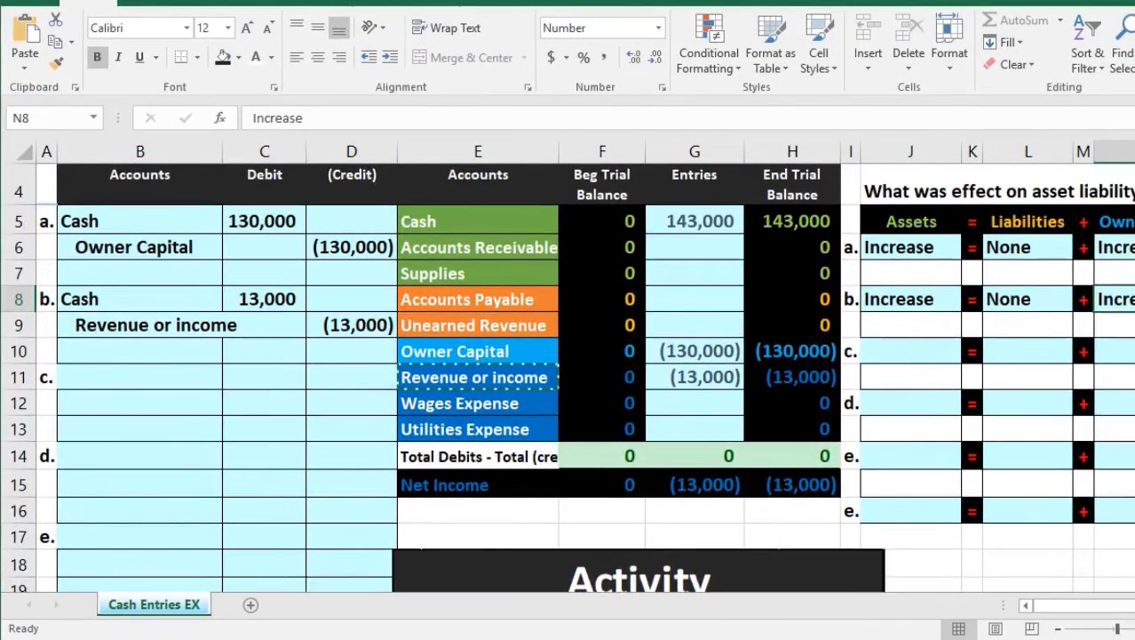
{"action": "left_click", "coordinate": [264, 485]}
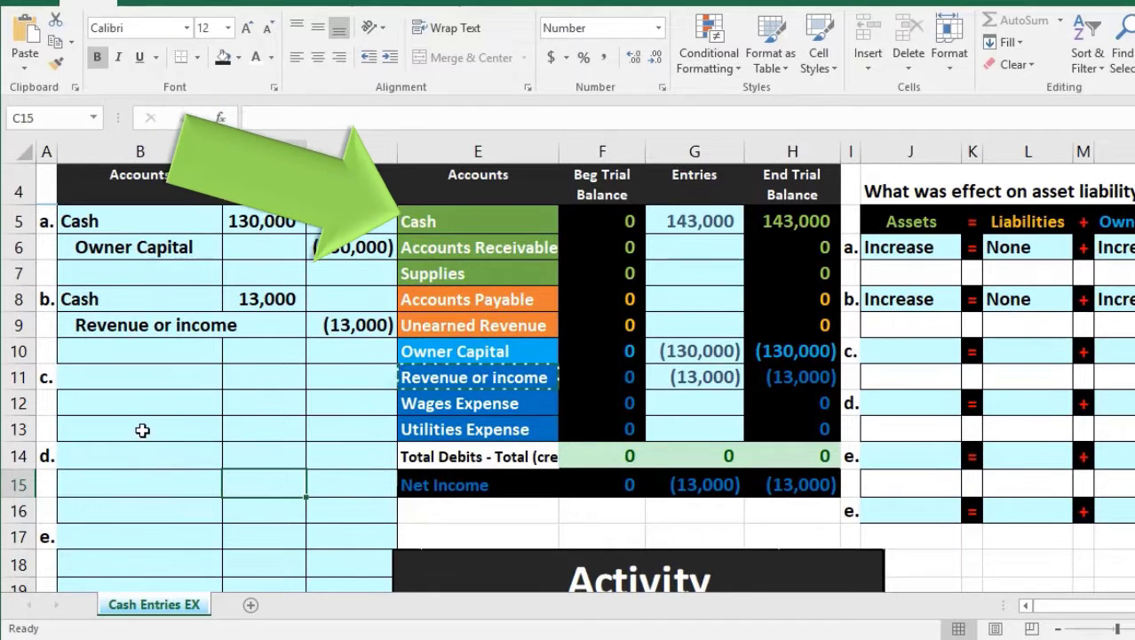
{"action": "left_click", "coordinate": [472, 223]}
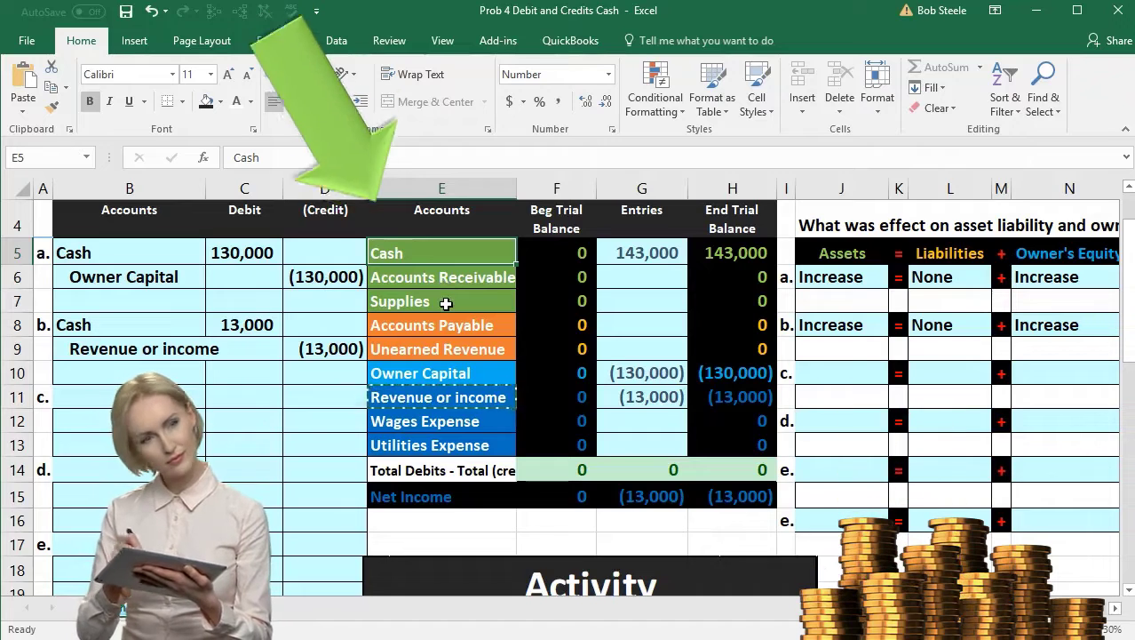
{"action": "scroll", "coordinate": [449, 329], "scroll_direction": "down", "scroll_amount": 3}
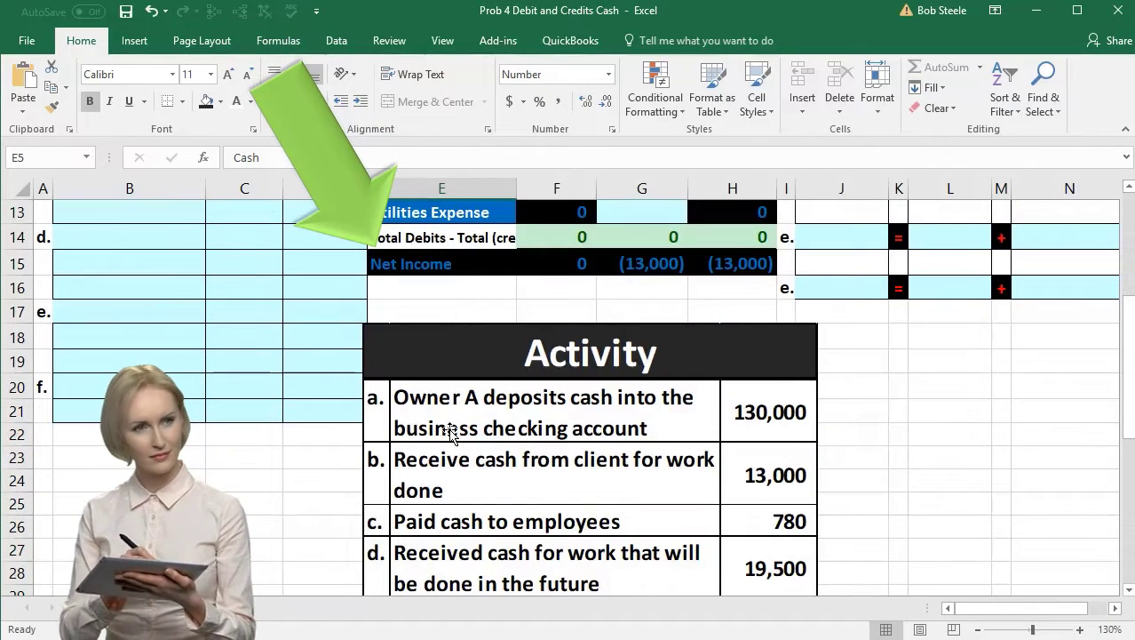
{"action": "scroll", "coordinate": [411, 533], "scroll_direction": "up", "scroll_amount": 4}
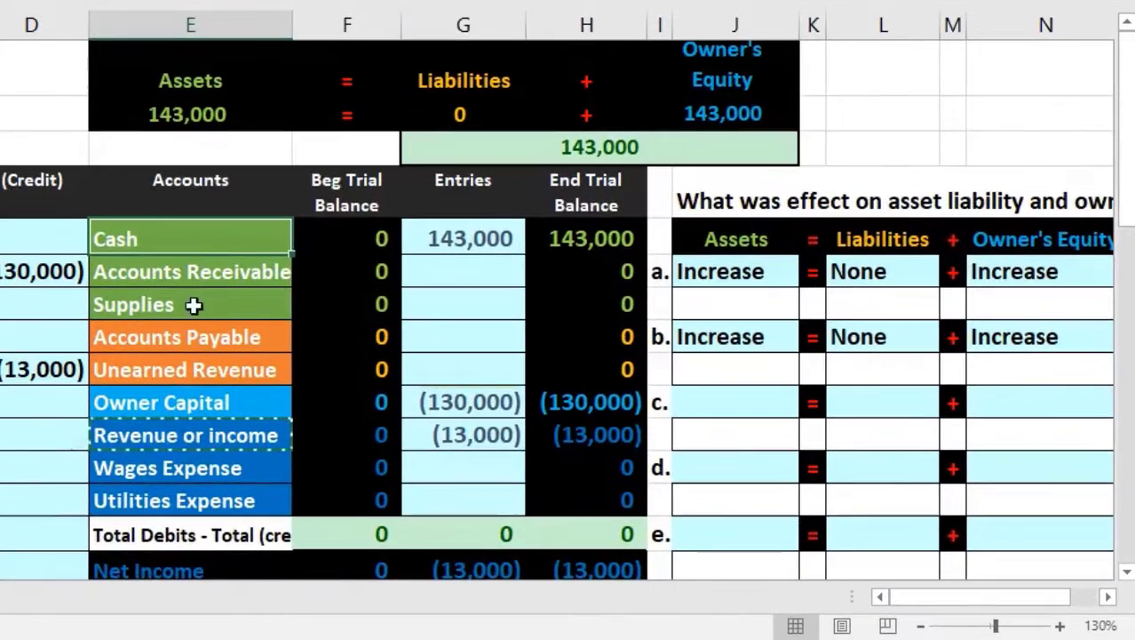
{"action": "left_click", "coordinate": [578, 242]}
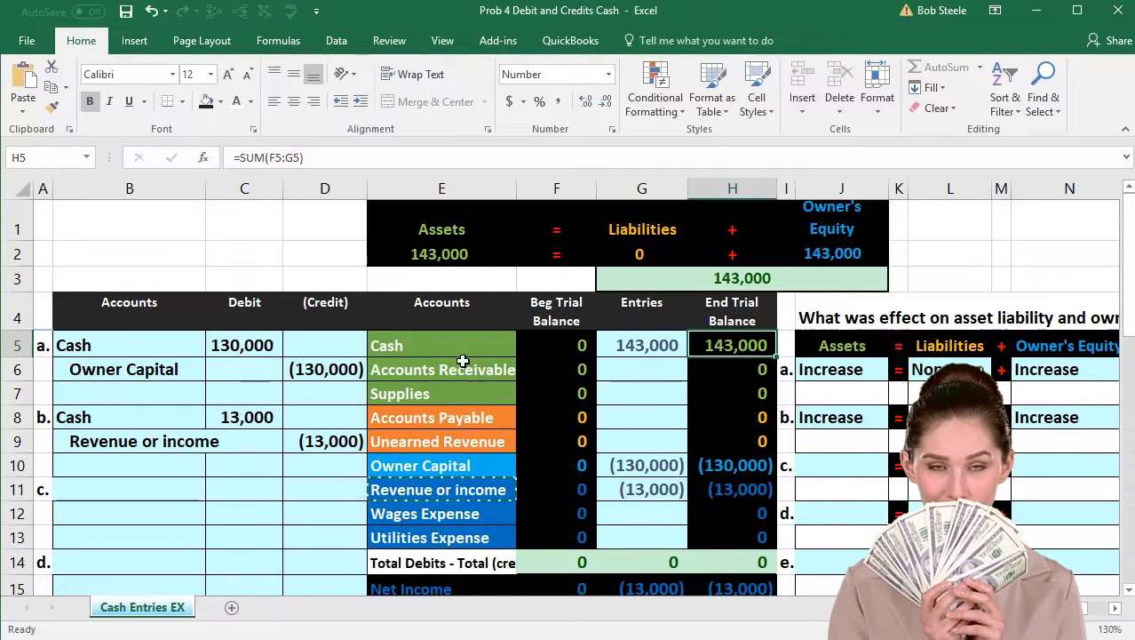
Step: Copy the Cash account name from cell E5 into B12 as the second line of transaction c's journal entry
{"action": "left_click", "coordinate": [424, 349]}
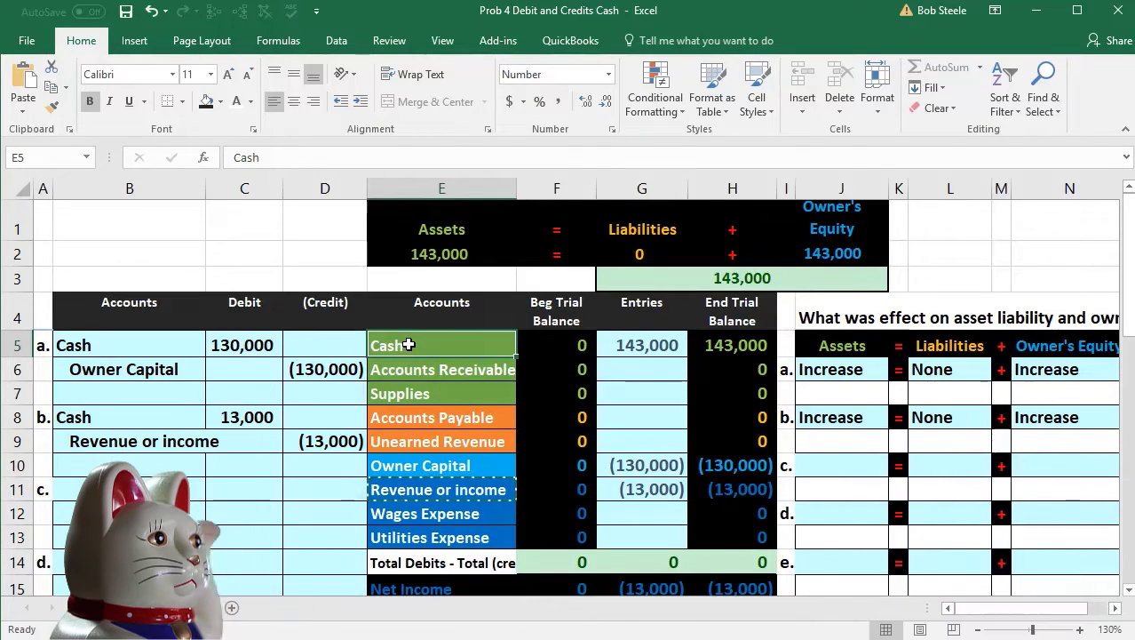
{"action": "right_click", "coordinate": [408, 345]}
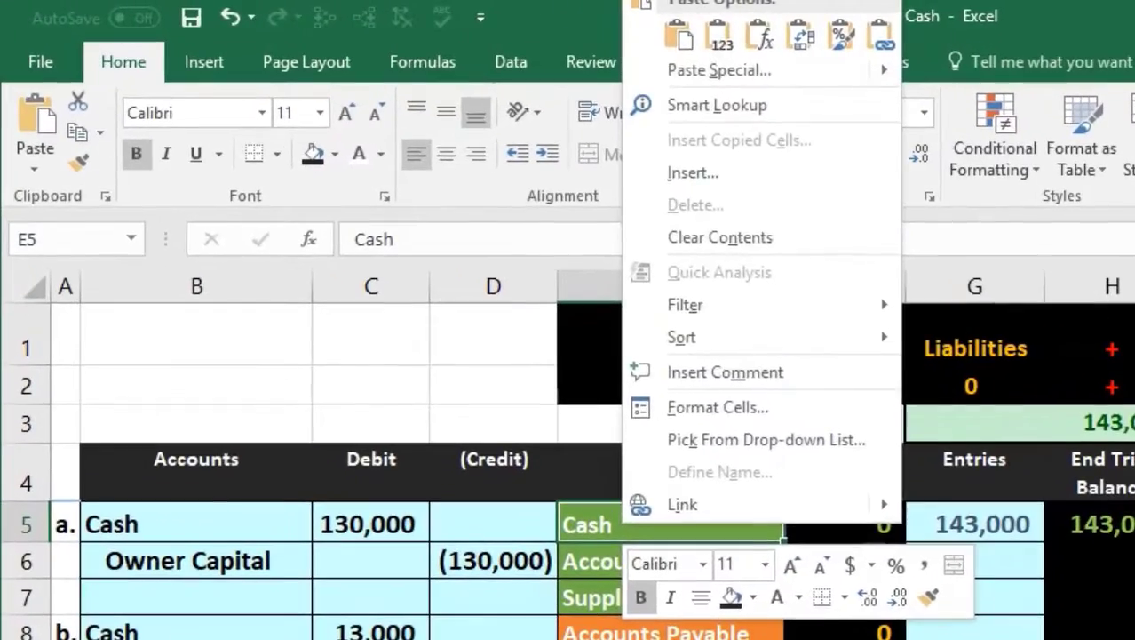
{"action": "left_click", "coordinate": [453, 18]}
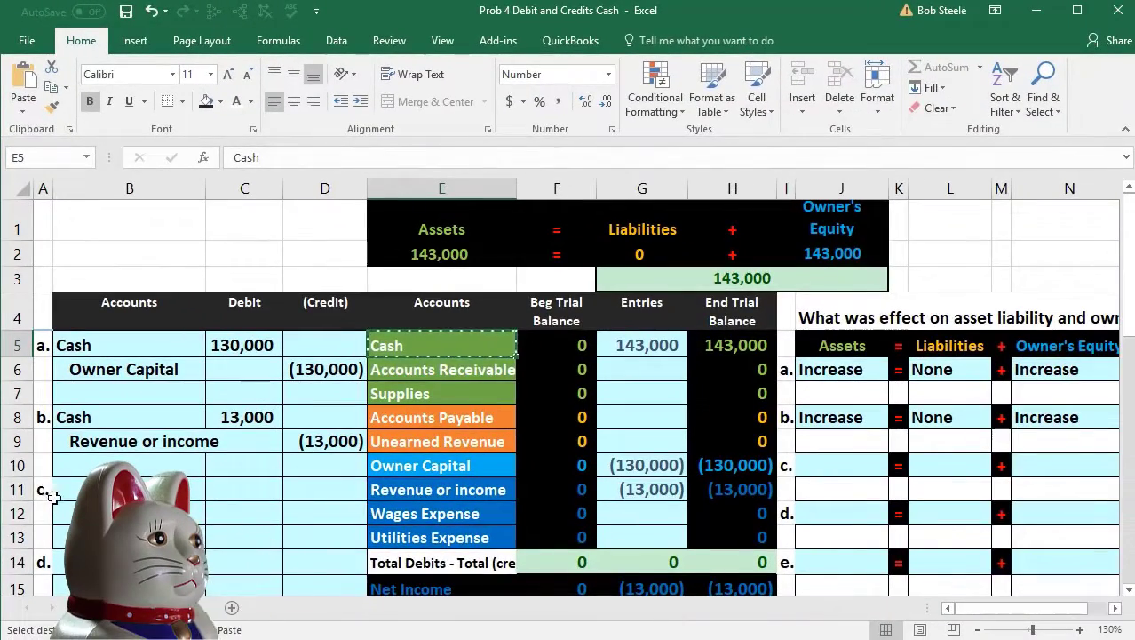
{"action": "left_click", "coordinate": [68, 512]}
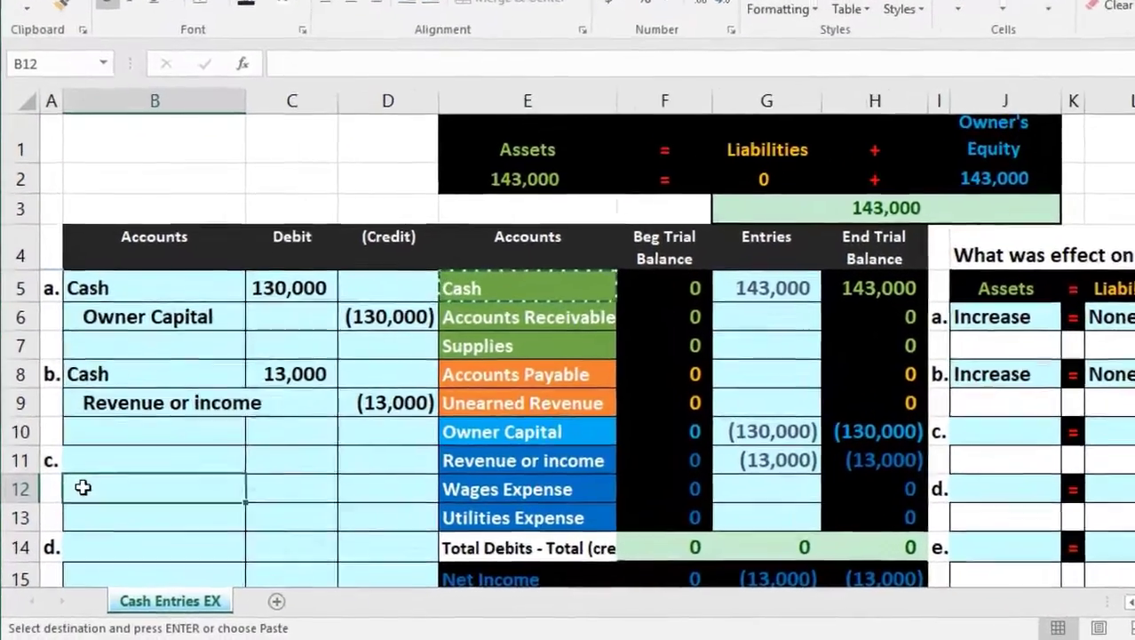
{"action": "right_click", "coordinate": [73, 513]}
{"action": "left_click", "coordinate": [163, 104]}
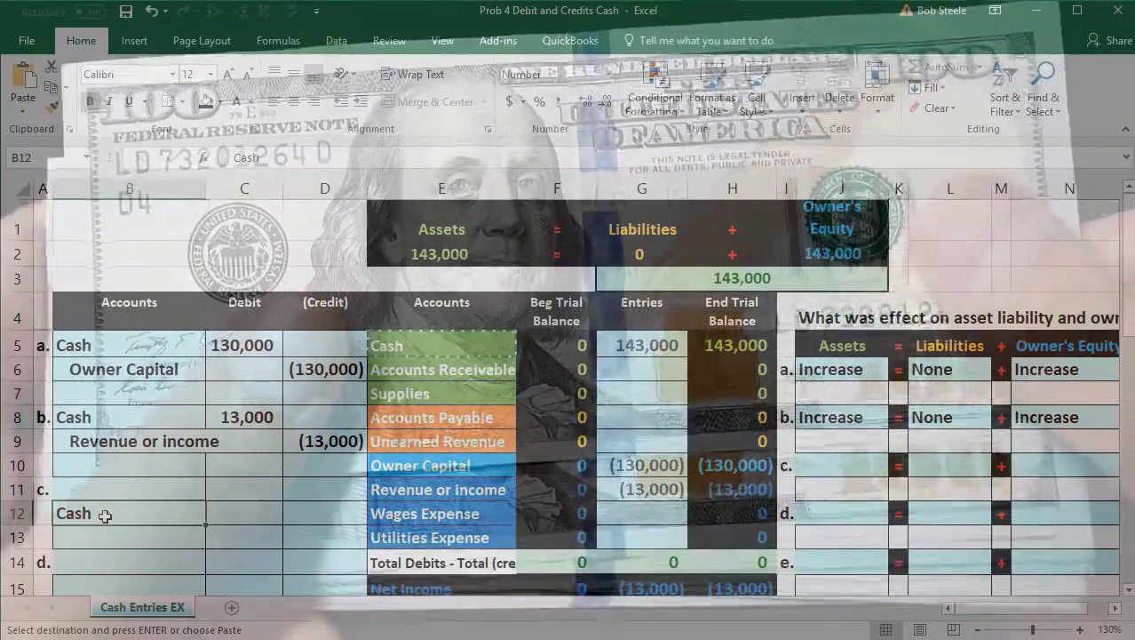
Step: Enter transaction c's payment to employees as a Cash credit of -780 in cell D12
{"action": "left_click", "coordinate": [305, 514]}
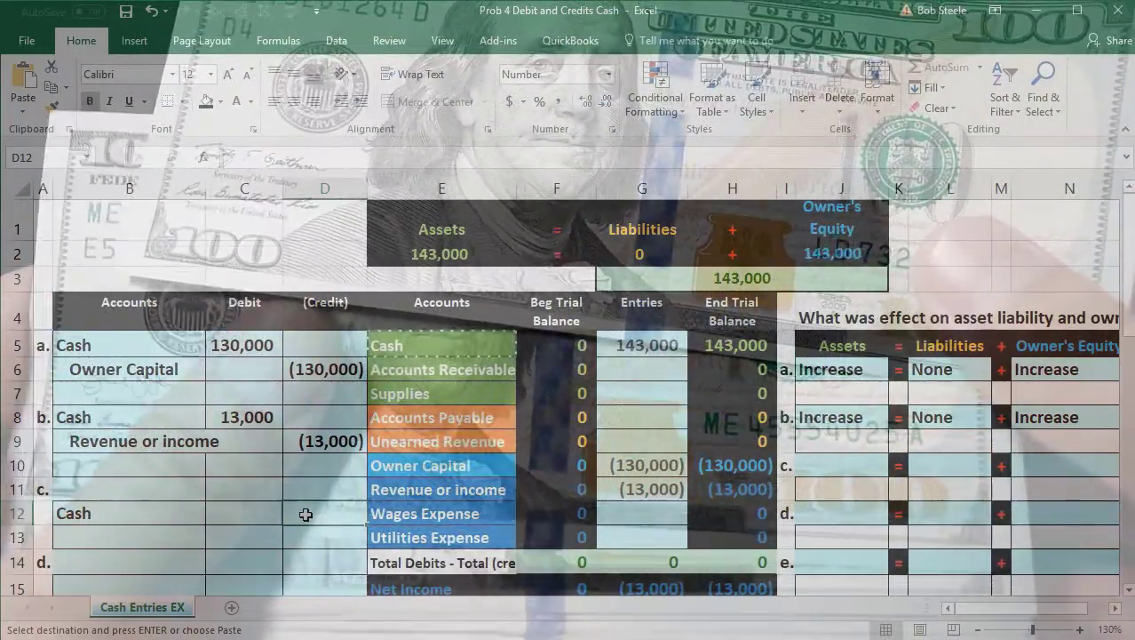
{"action": "scroll", "coordinate": [305, 513], "scroll_direction": "down", "scroll_amount": 2}
{"action": "scroll", "coordinate": [304, 514], "scroll_direction": "down", "scroll_amount": 2}
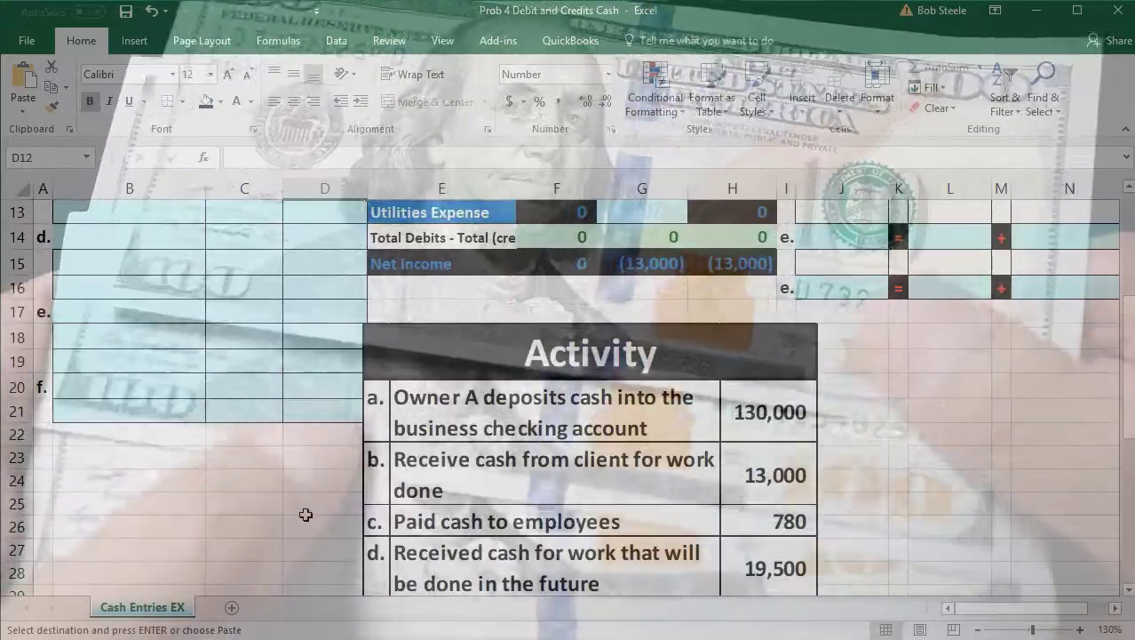
{"action": "scroll", "coordinate": [305, 513], "scroll_direction": "up", "scroll_amount": 4}
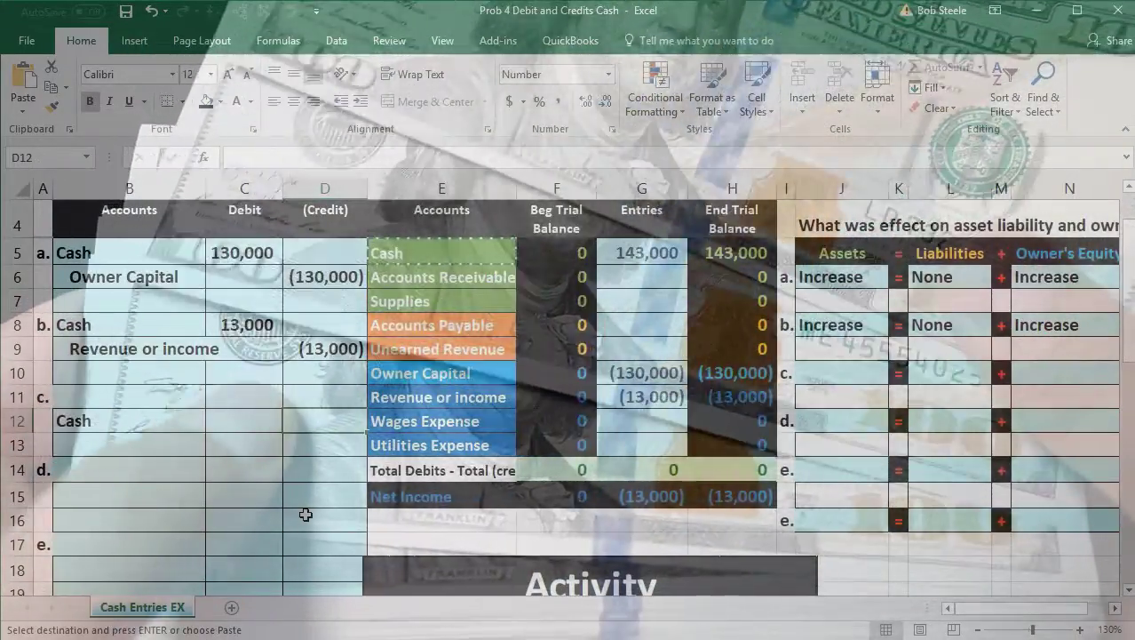
{"action": "type", "text": "-780"}
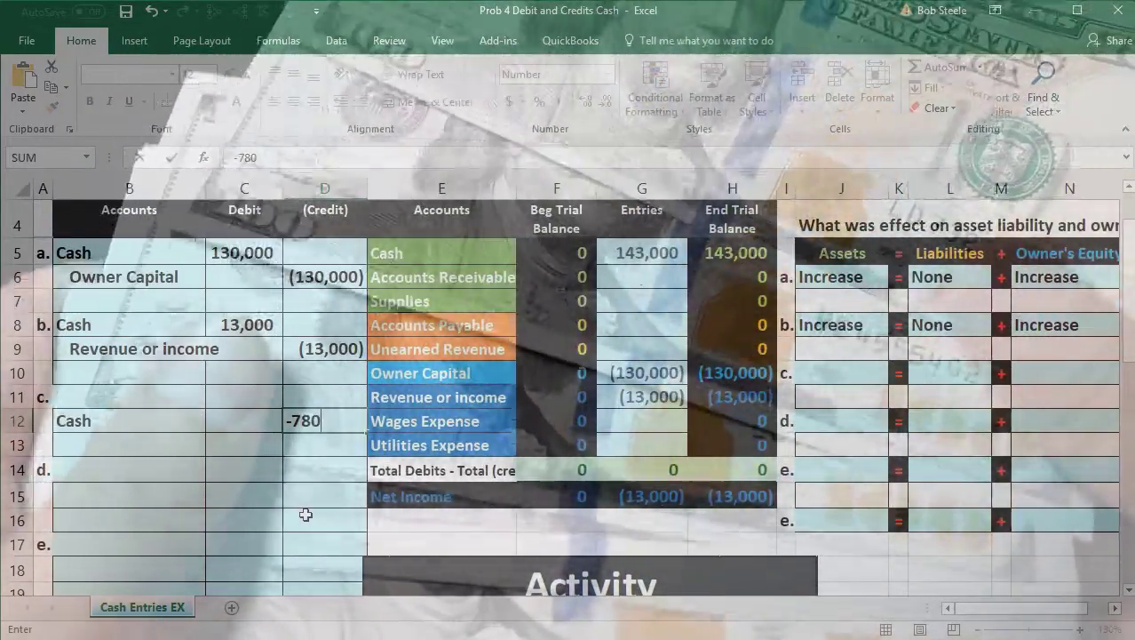
{"action": "key", "text": "Return"}
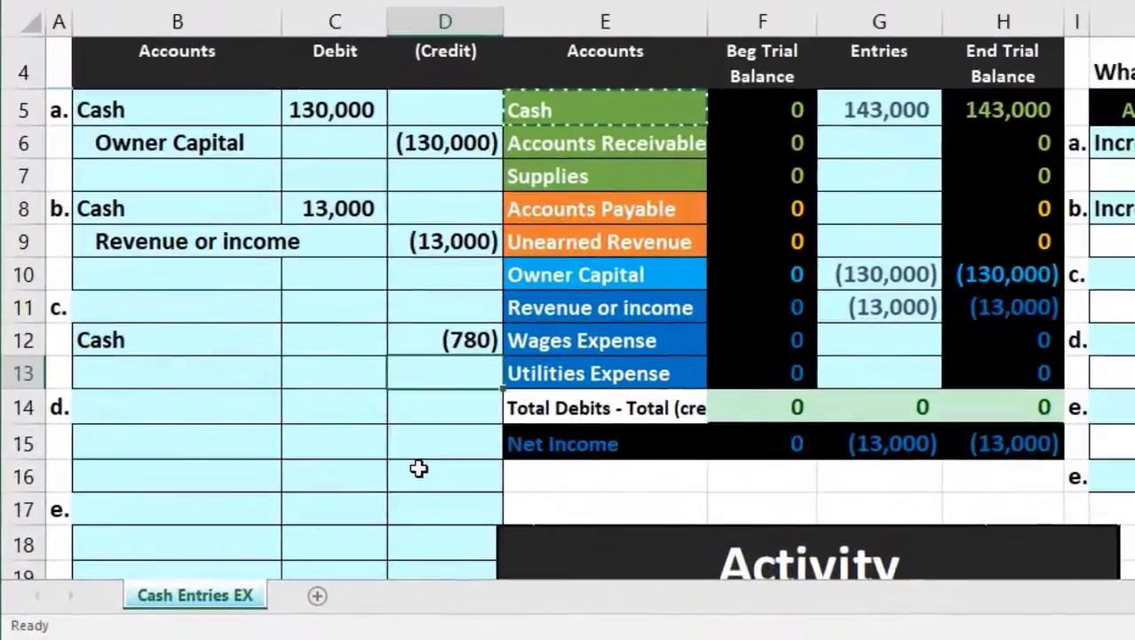
Step: Indent the Cash account name in cell B12 to show it as the credit line of transaction c
{"action": "scroll", "coordinate": [362, 491], "scroll_direction": "up", "scroll_amount": 1}
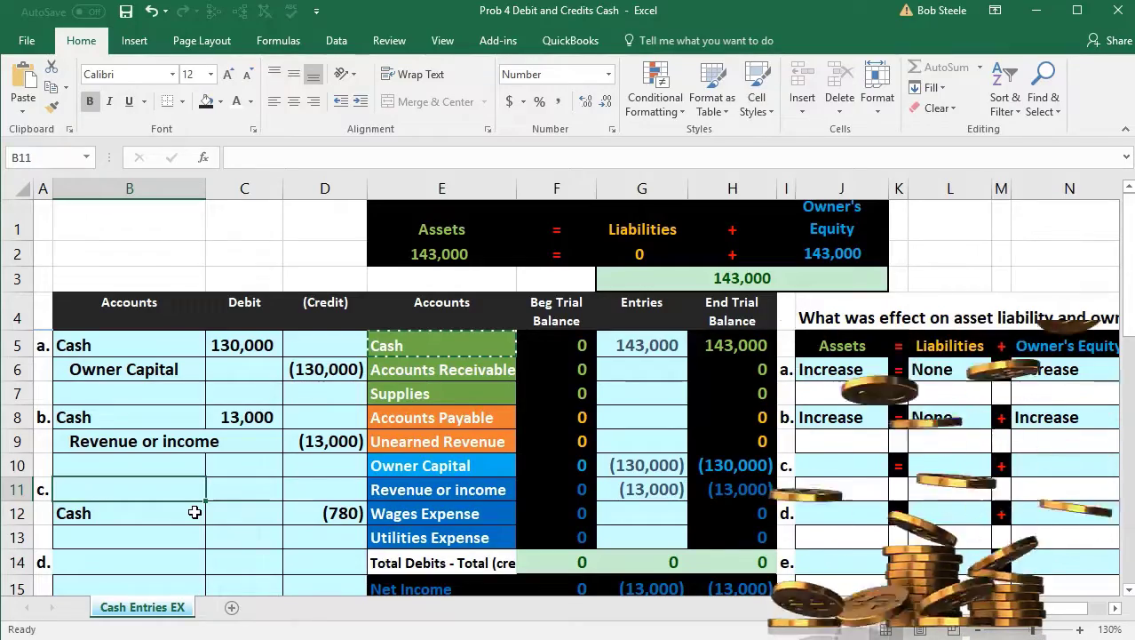
{"action": "left_click", "coordinate": [55, 512]}
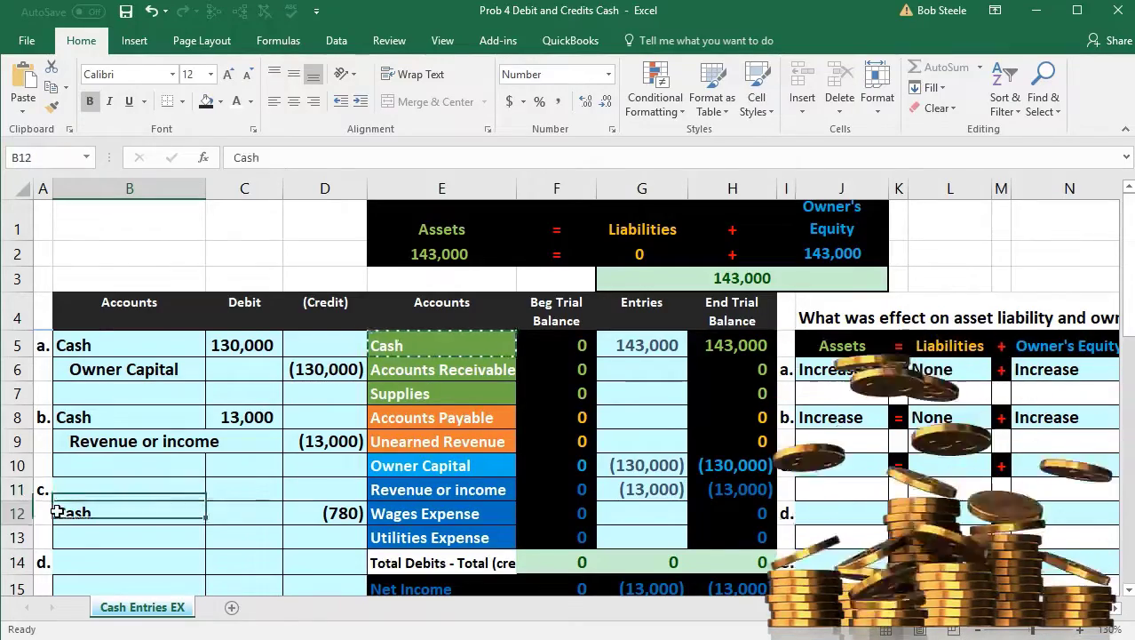
{"action": "double_click", "coordinate": [60, 523]}
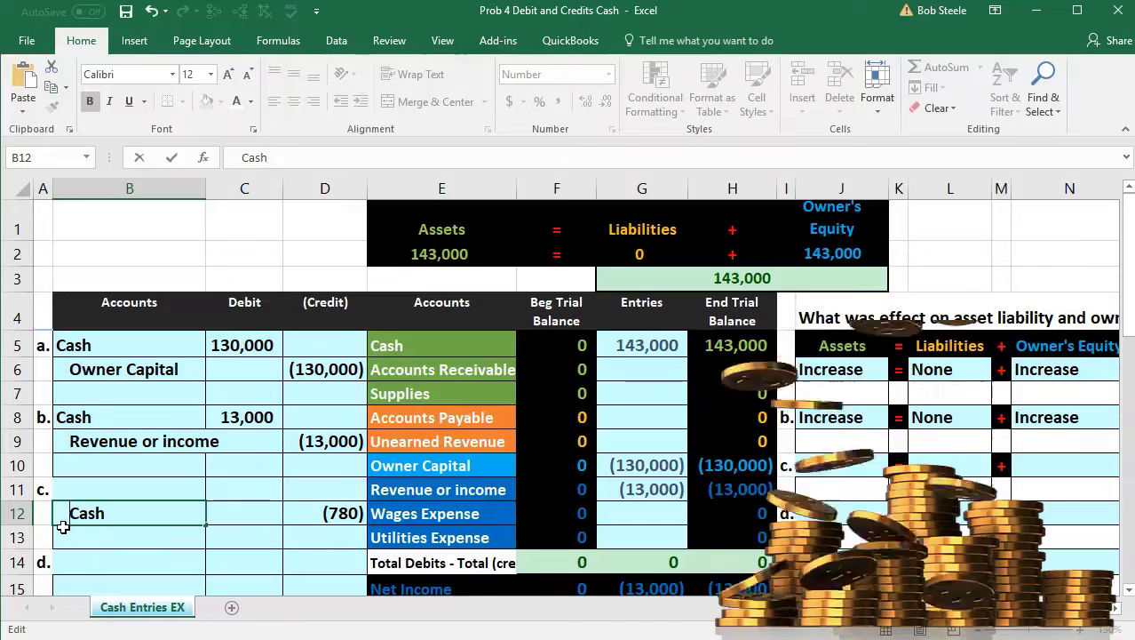
{"action": "key", "text": "Return"}
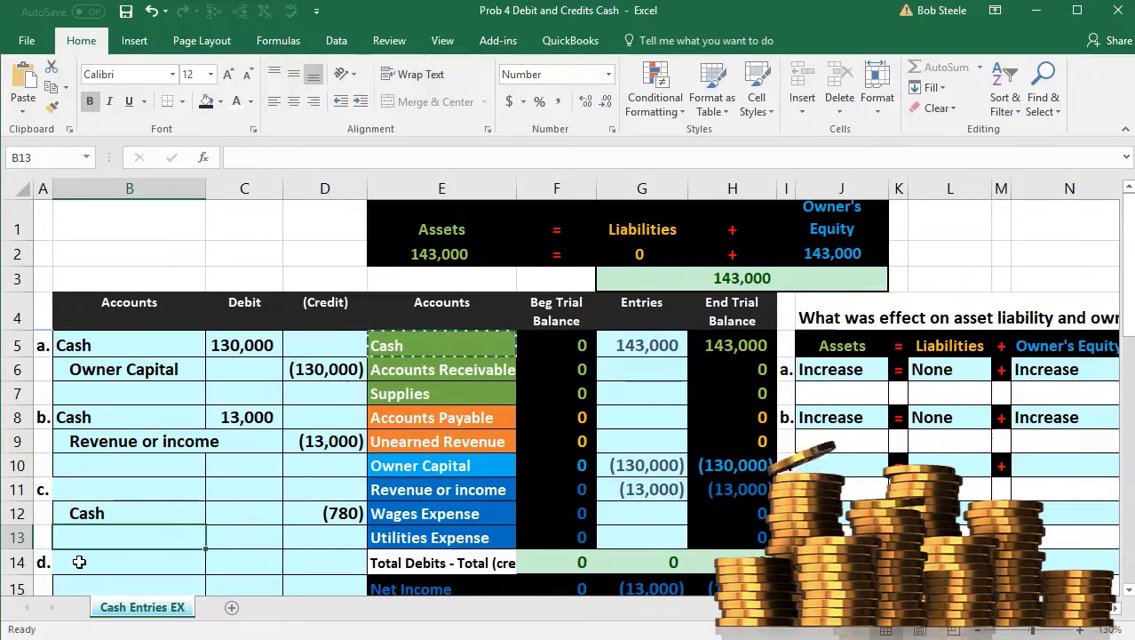
Step: Enter a debit of 780 in cell C11 for the first line of transaction c's journal entry
{"action": "left_click", "coordinate": [241, 491]}
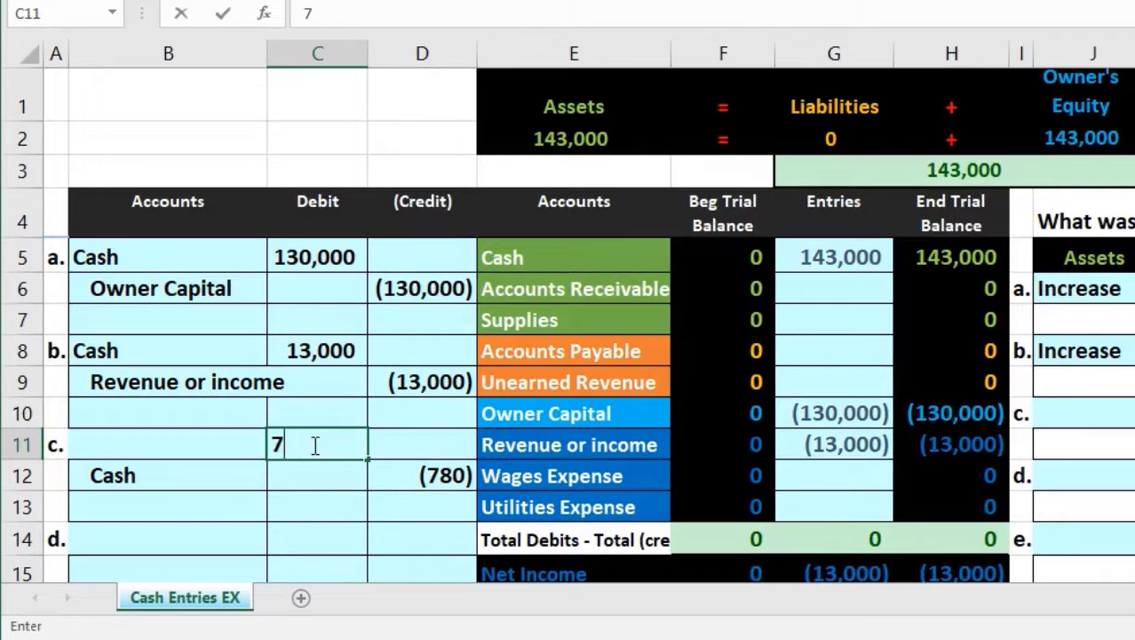
{"action": "key", "text": "Return"}
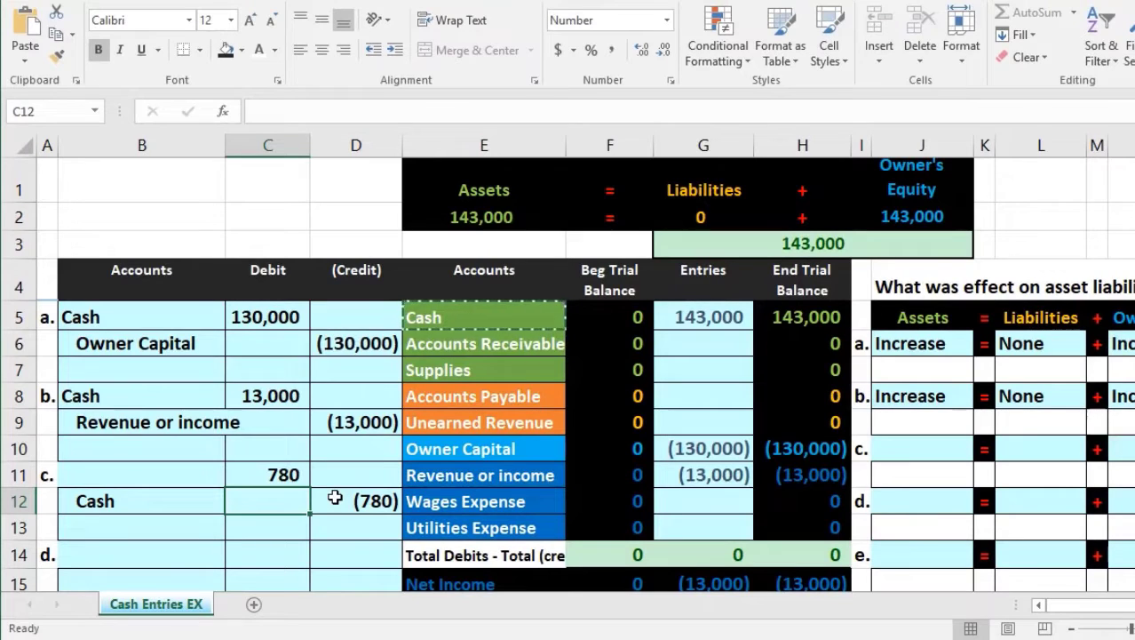
Step: Copy the Wages Expense account name from cell E12 into B11 as values only, as the debit line of transaction c
{"action": "scroll", "coordinate": [334, 500], "scroll_direction": "down", "scroll_amount": 4}
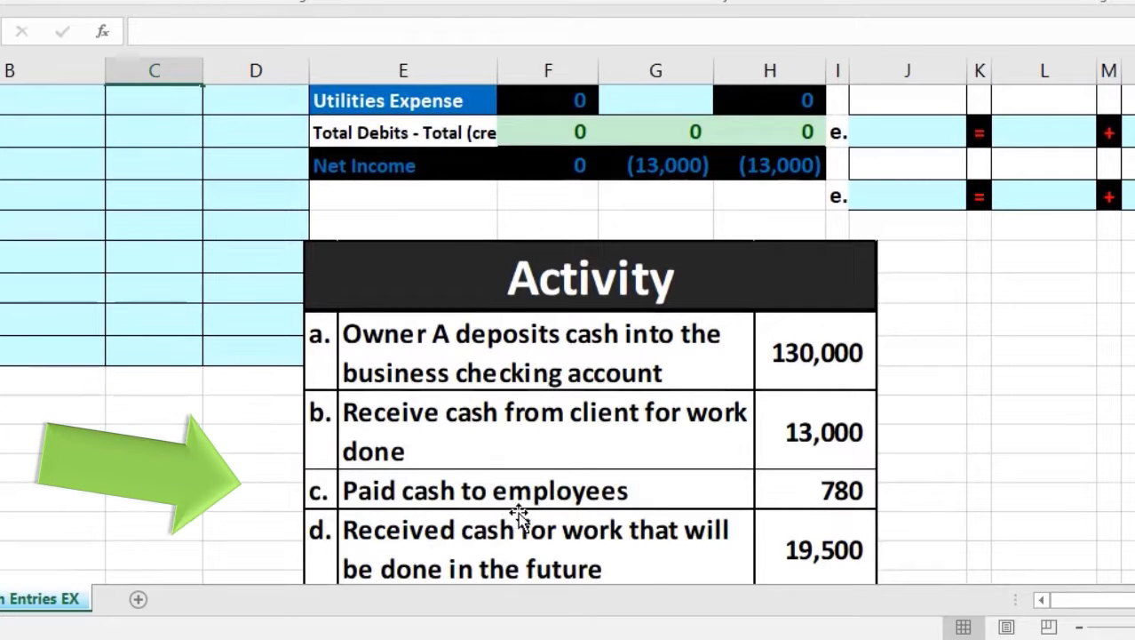
{"action": "scroll", "coordinate": [206, 458], "scroll_direction": "up", "scroll_amount": 2}
{"action": "scroll", "coordinate": [206, 458], "scroll_direction": "up", "scroll_amount": 1}
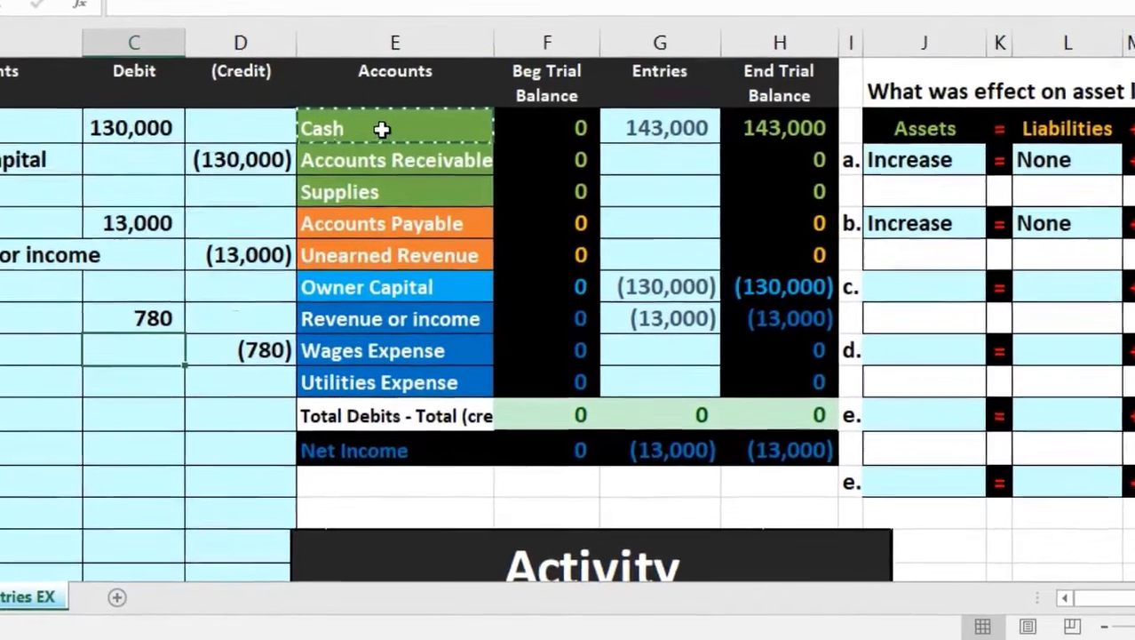
{"action": "left_click_drag", "start_coordinate": [380, 127], "coordinate": [383, 374]}
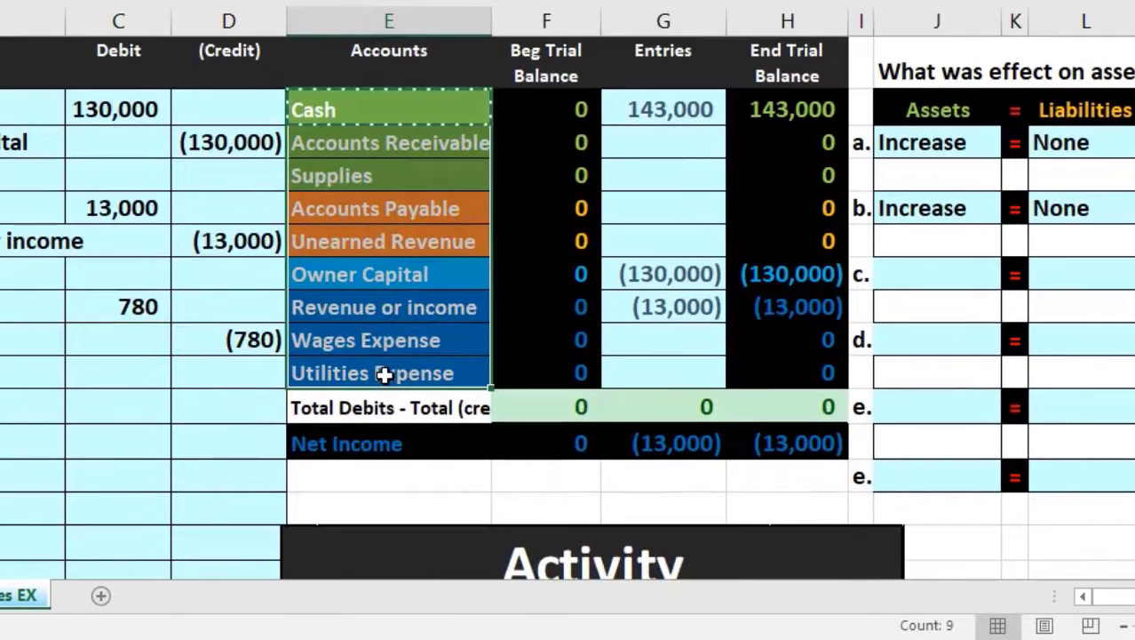
{"action": "left_click", "coordinate": [441, 349]}
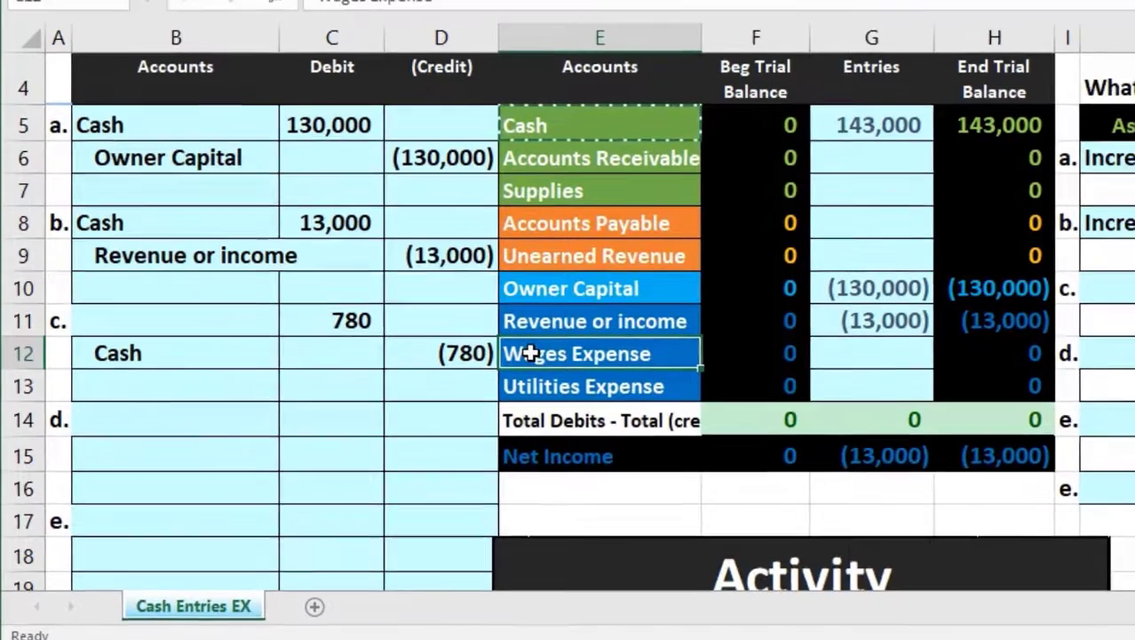
{"action": "right_click", "coordinate": [531, 340]}
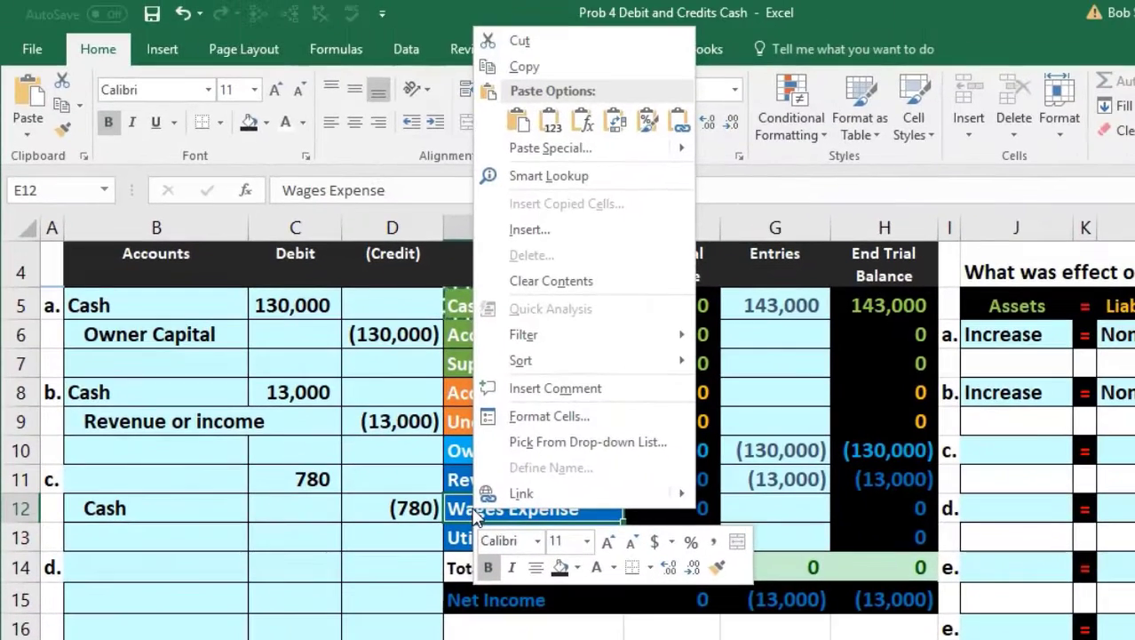
{"action": "left_click", "coordinate": [506, 67]}
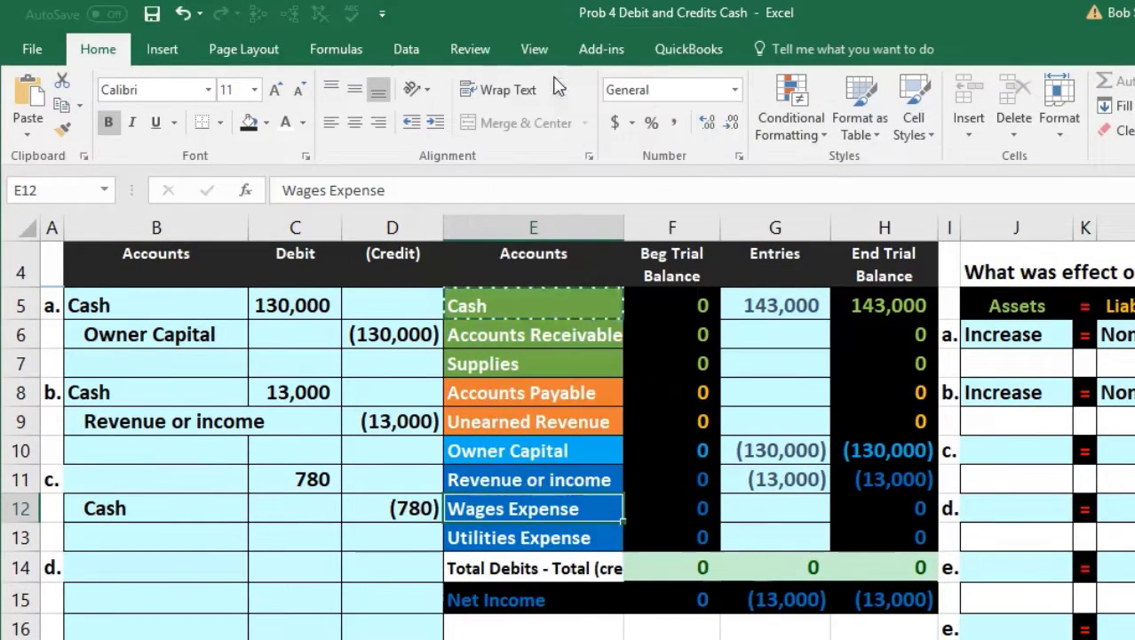
{"action": "left_click", "coordinate": [171, 476]}
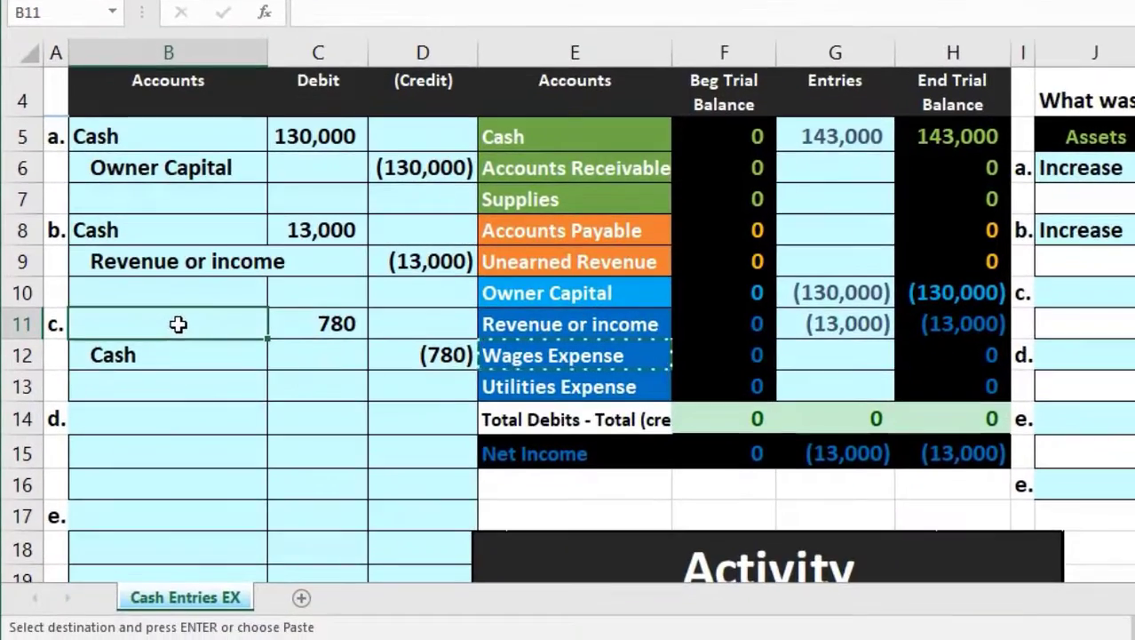
{"action": "right_click", "coordinate": [178, 324]}
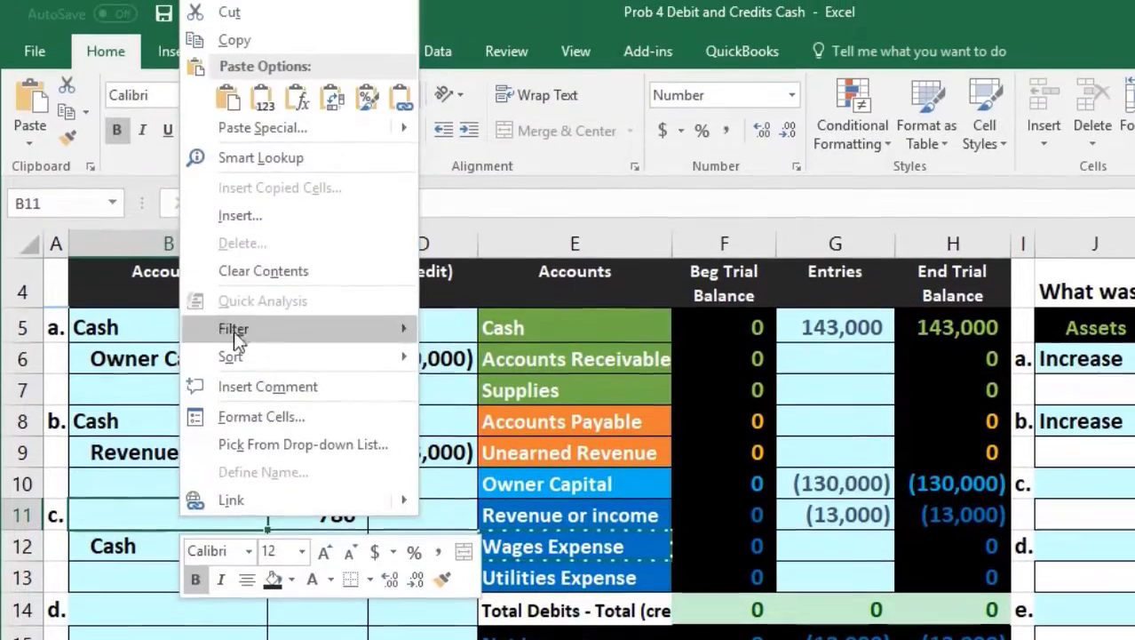
{"action": "left_click", "coordinate": [256, 107]}
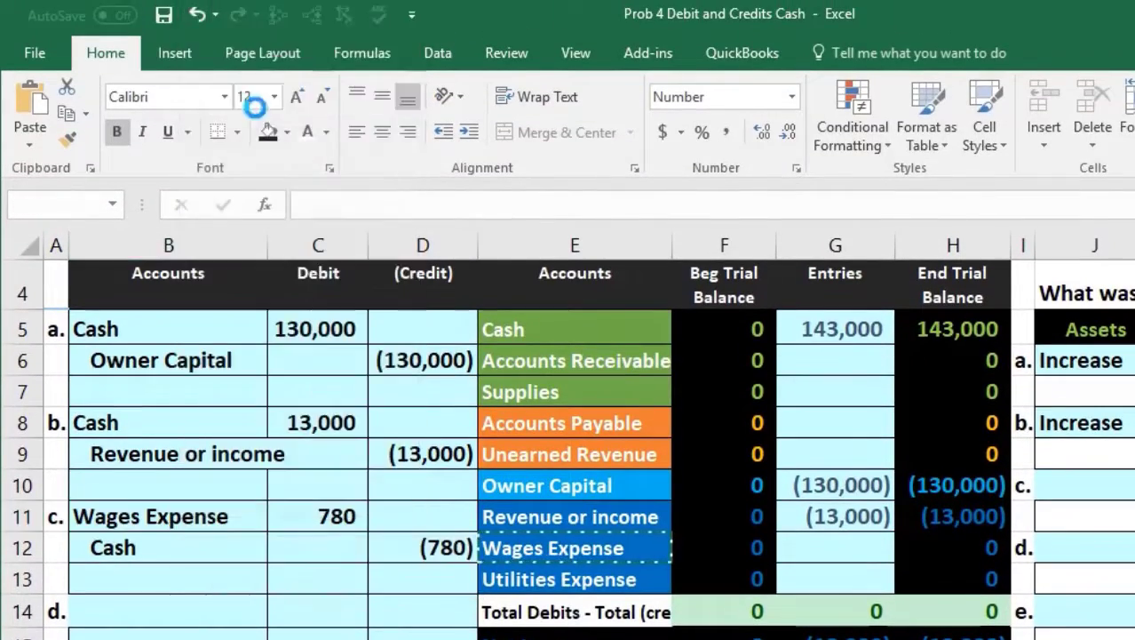
Step: Examine transaction c's debit and credit lines against the revenue and expense accounts in the trial balance
{"action": "left_click", "coordinate": [319, 520]}
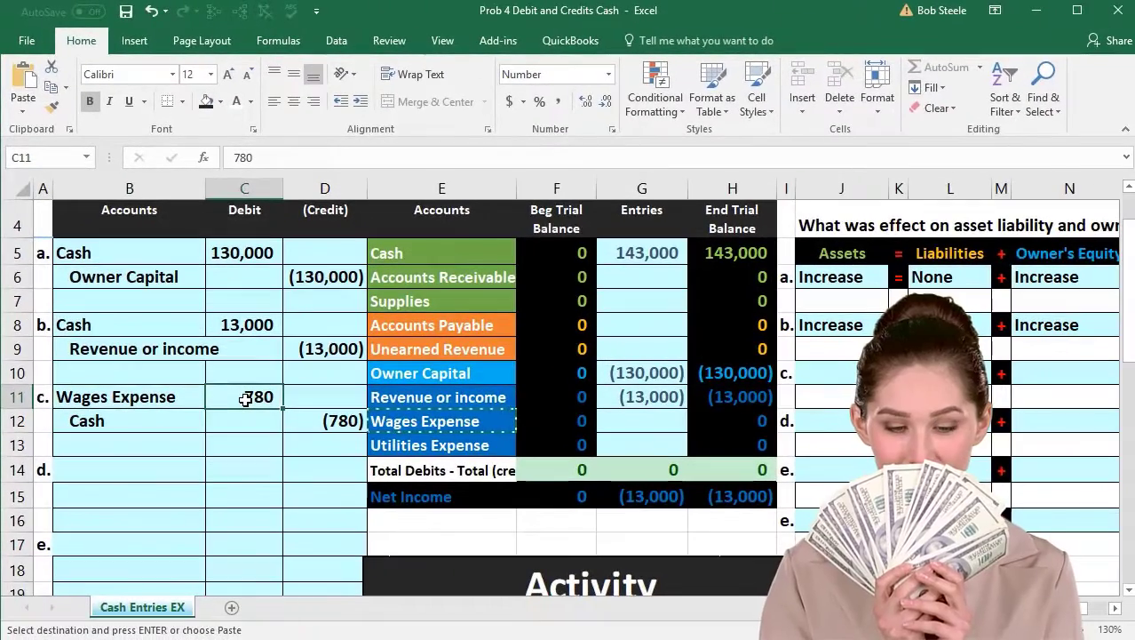
{"action": "left_click", "coordinate": [327, 424]}
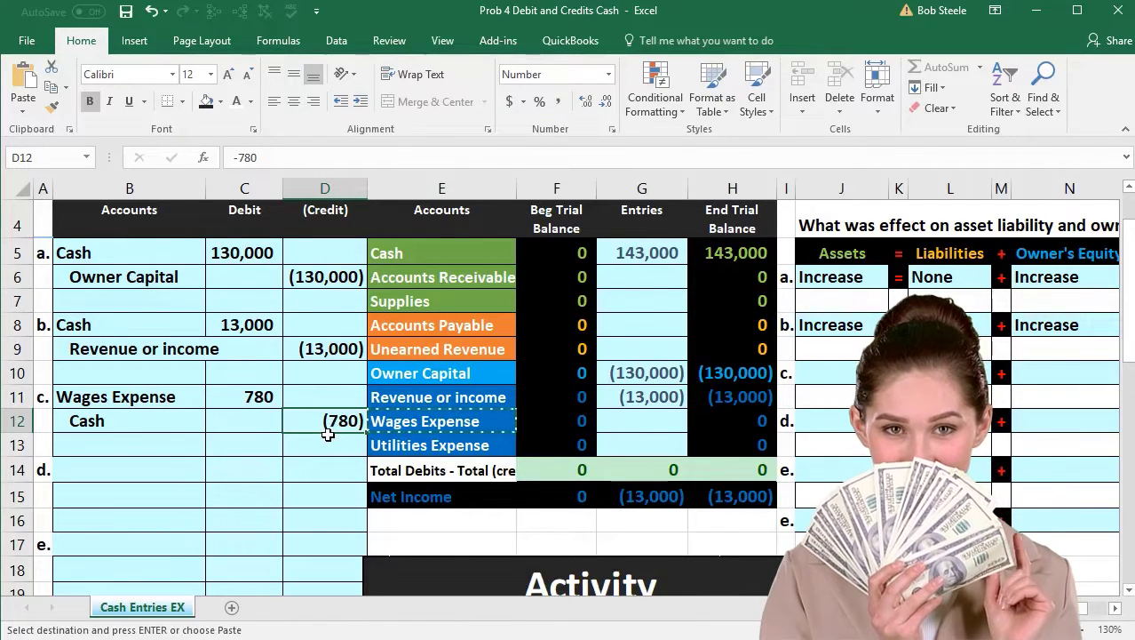
{"action": "left_click", "coordinate": [260, 401]}
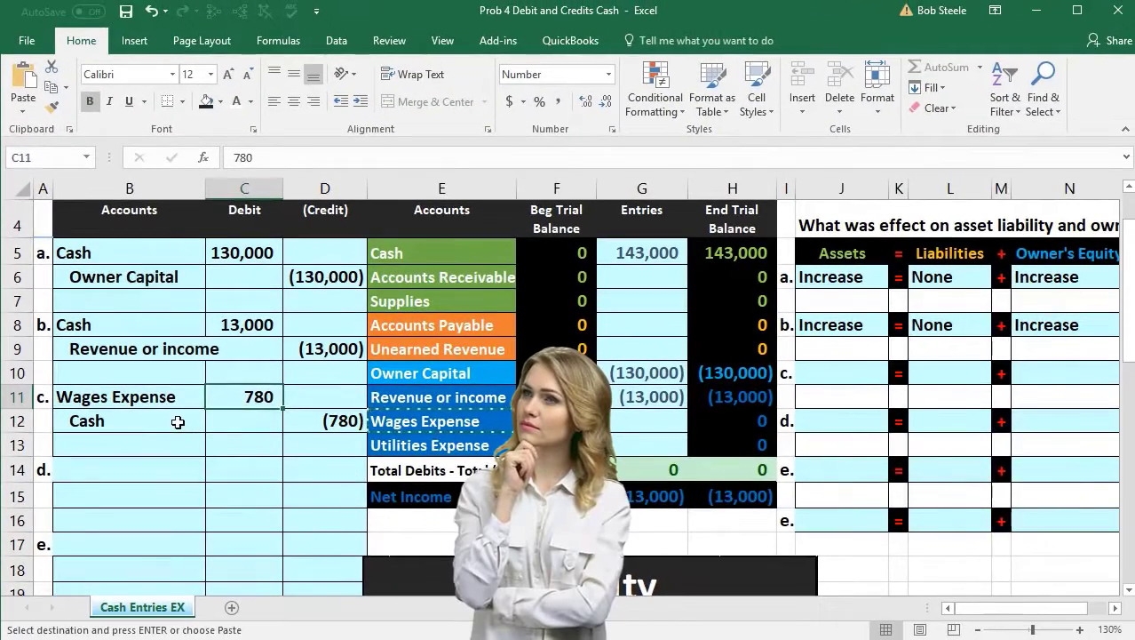
{"action": "left_click_drag", "start_coordinate": [177, 422], "coordinate": [297, 427]}
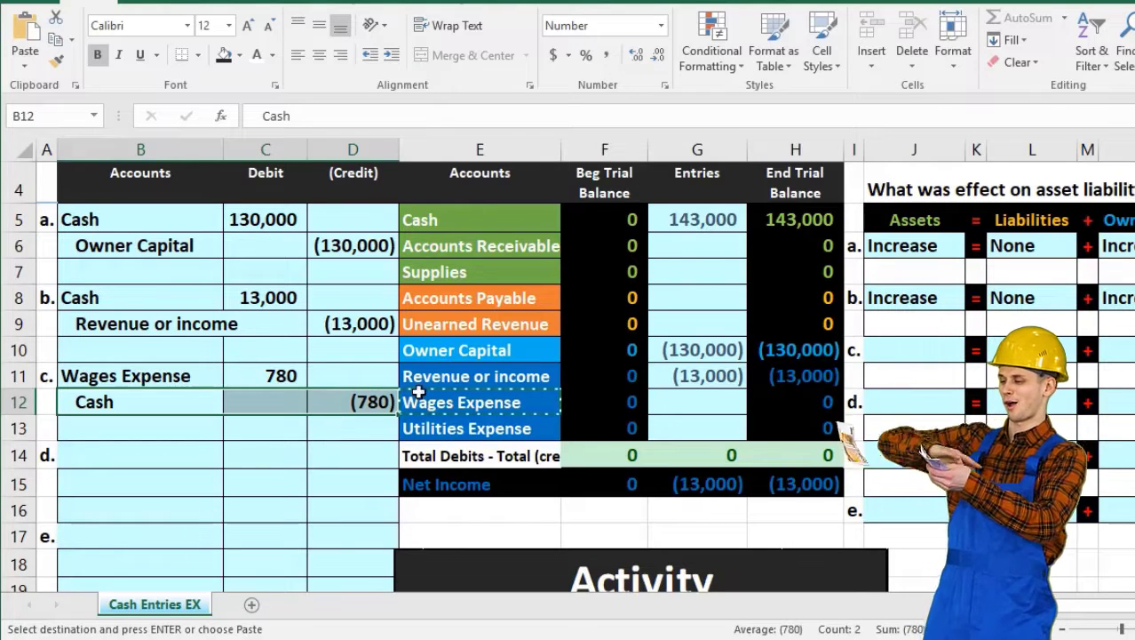
{"action": "left_click_drag", "start_coordinate": [439, 378], "coordinate": [773, 416]}
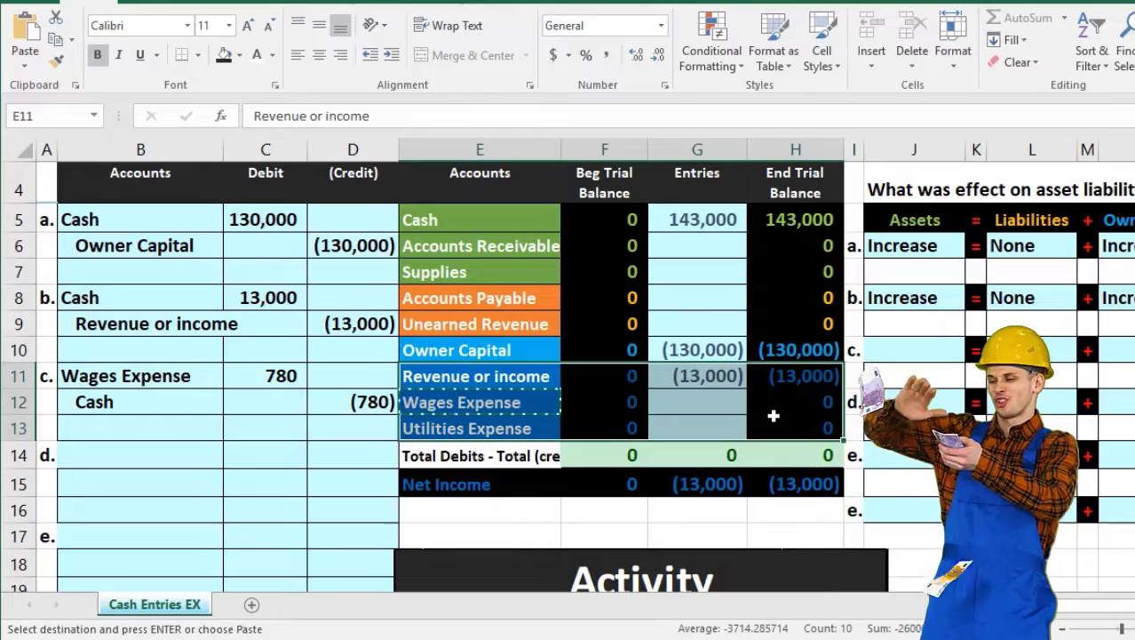
{"action": "left_click_drag", "start_coordinate": [559, 379], "coordinate": [762, 383]}
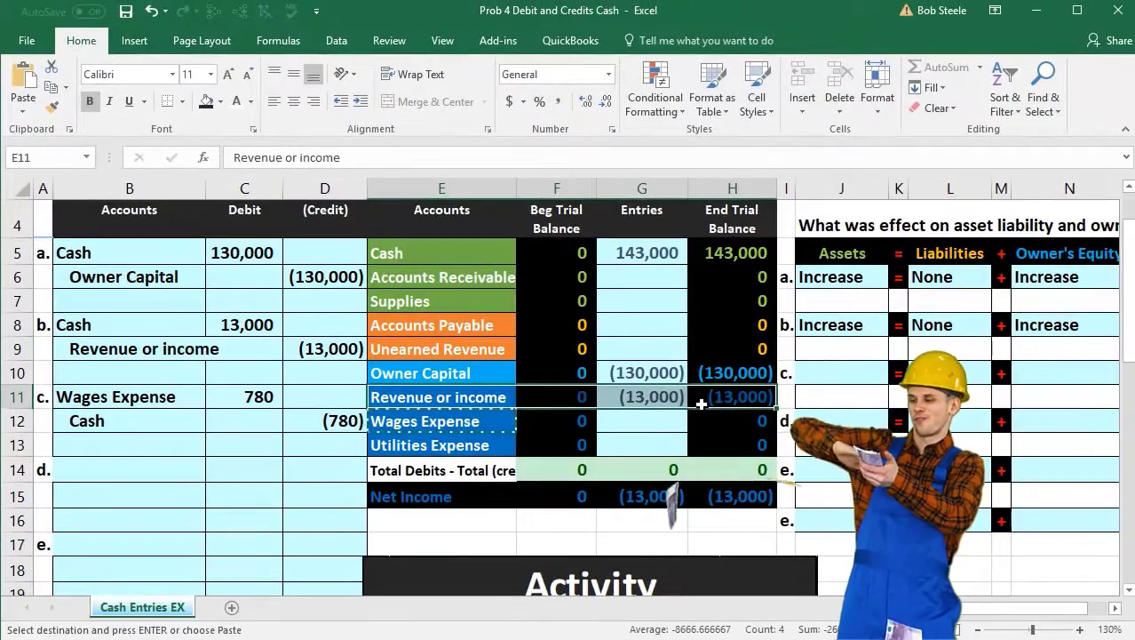
{"action": "left_click_drag", "start_coordinate": [442, 422], "coordinate": [768, 435]}
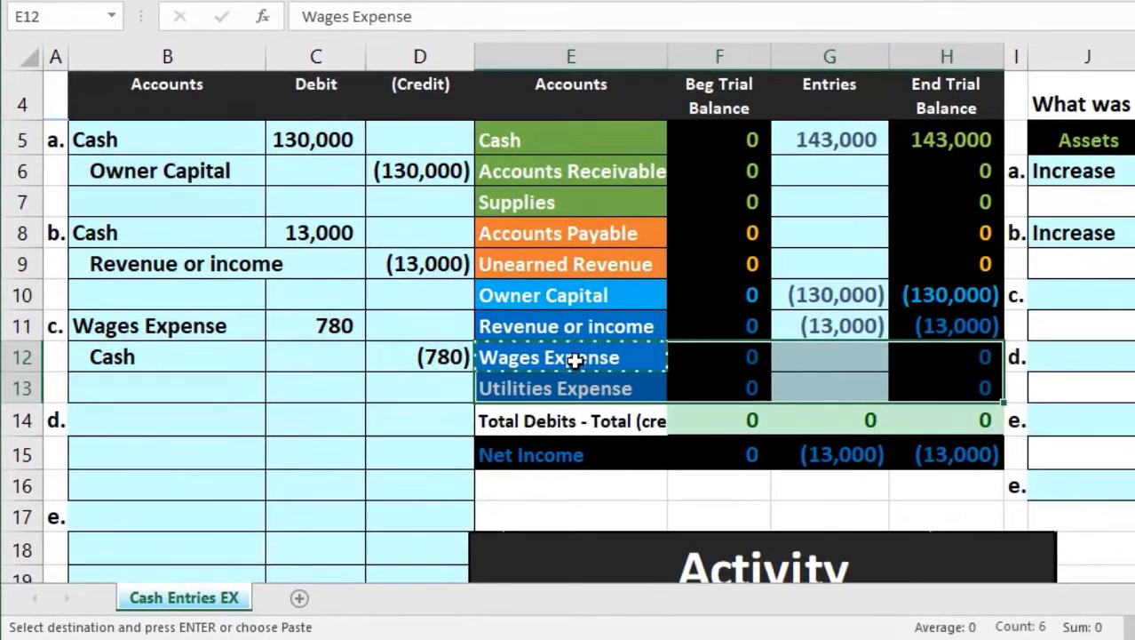
{"action": "left_click_drag", "start_coordinate": [576, 359], "coordinate": [680, 357]}
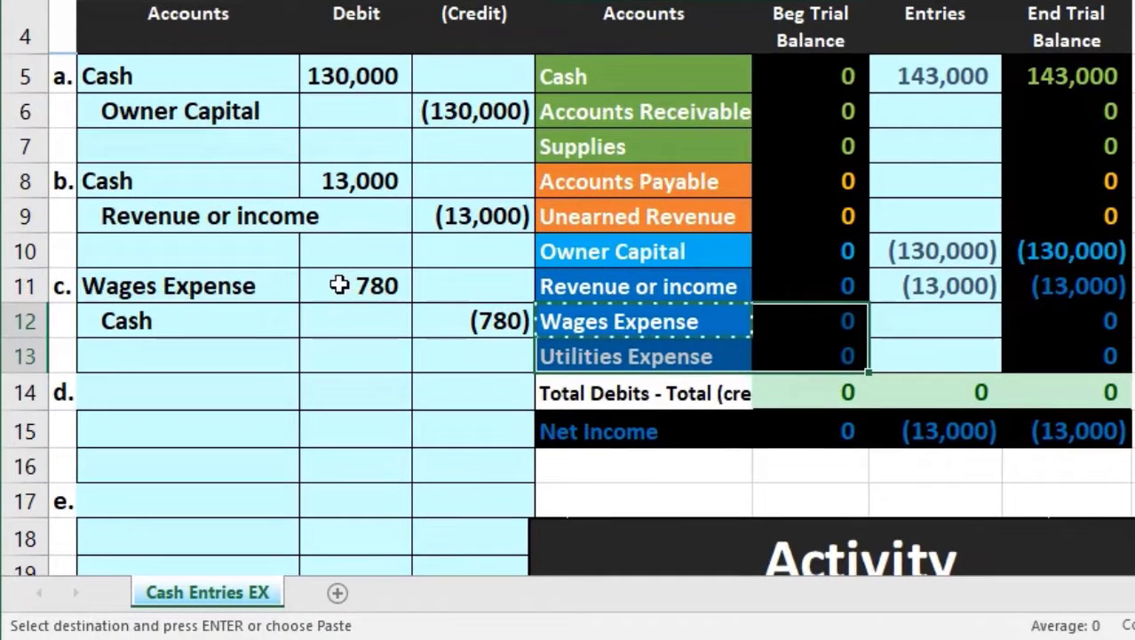
{"action": "left_click", "coordinate": [339, 284]}
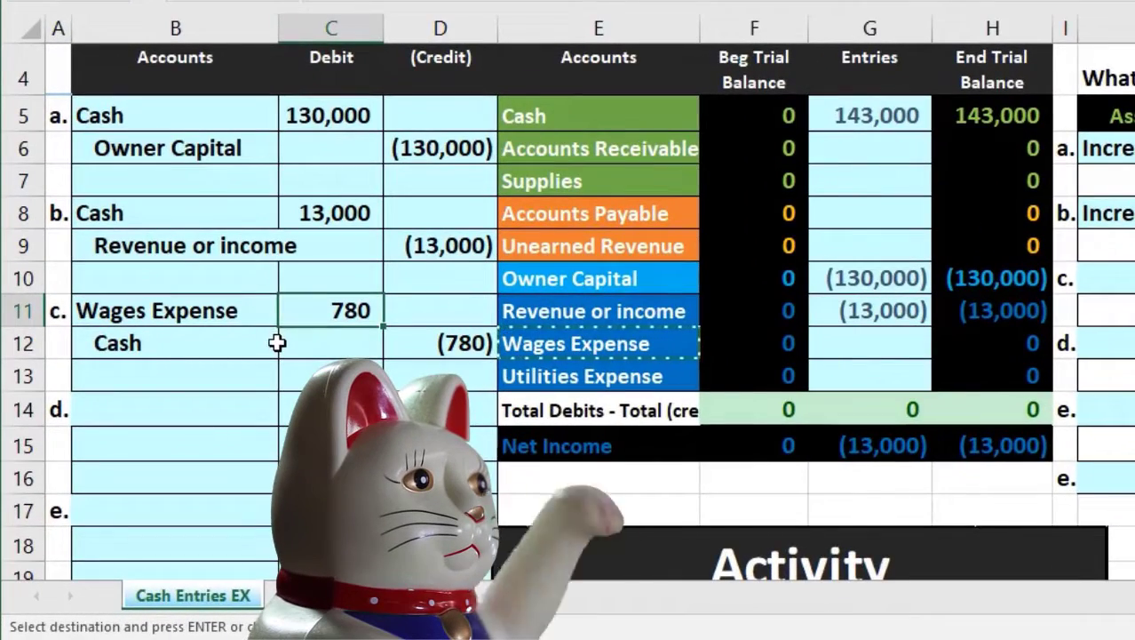
Step: Post the Wages Expense debit to the trial balance with =C11 in cell G12, and check its effect on the ending balance and net income
{"action": "left_click_drag", "start_coordinate": [228, 312], "coordinate": [319, 311]}
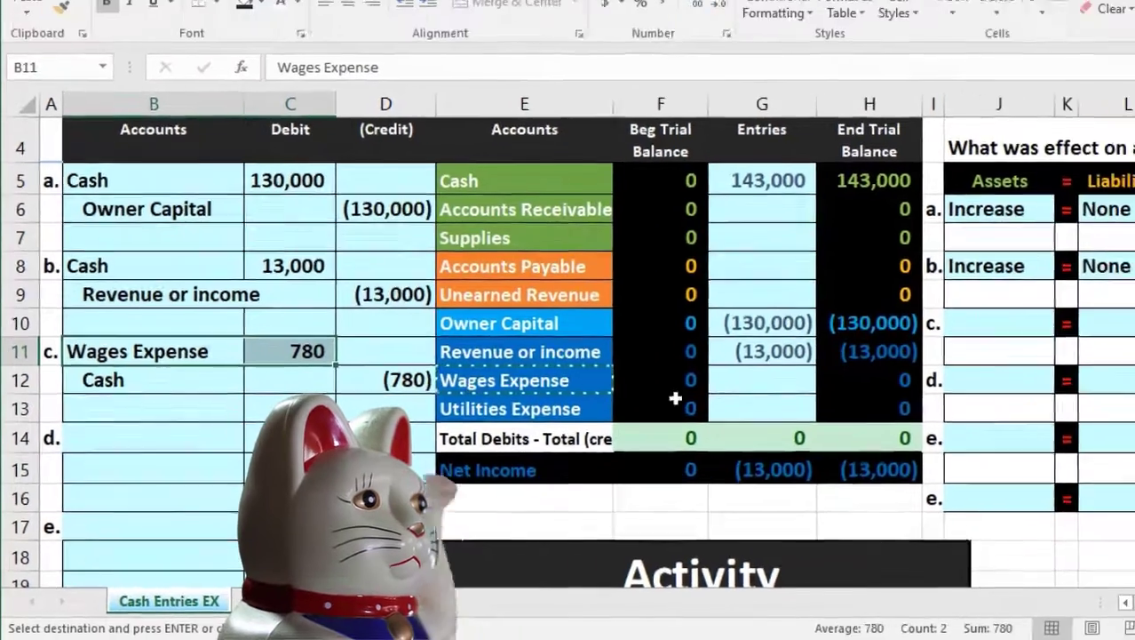
{"action": "left_click", "coordinate": [763, 381]}
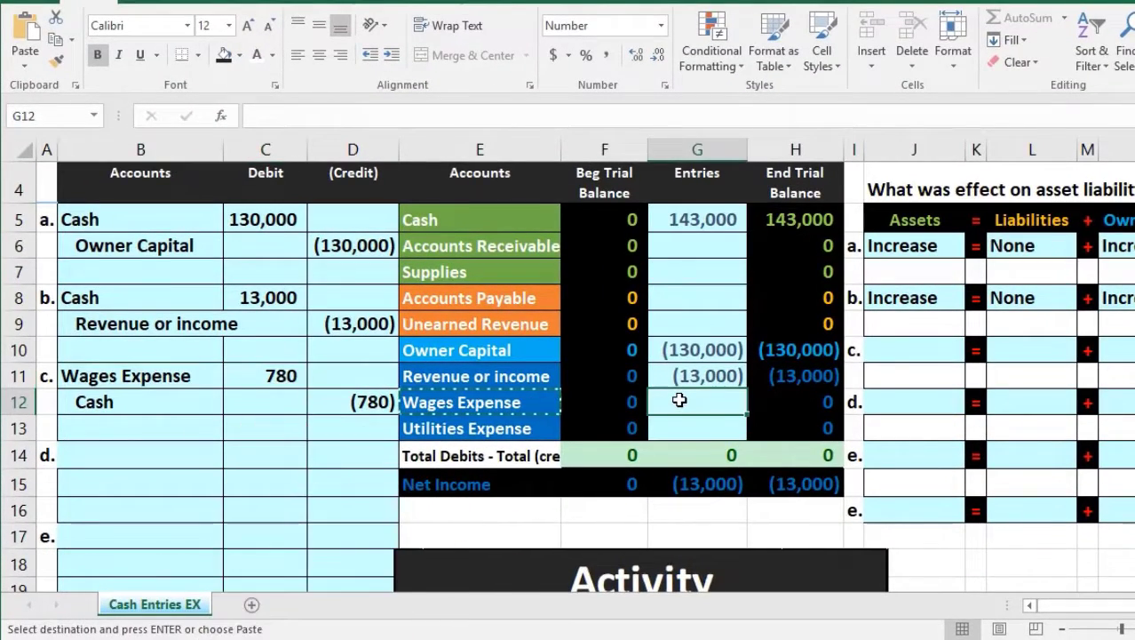
{"action": "type", "text": "="}
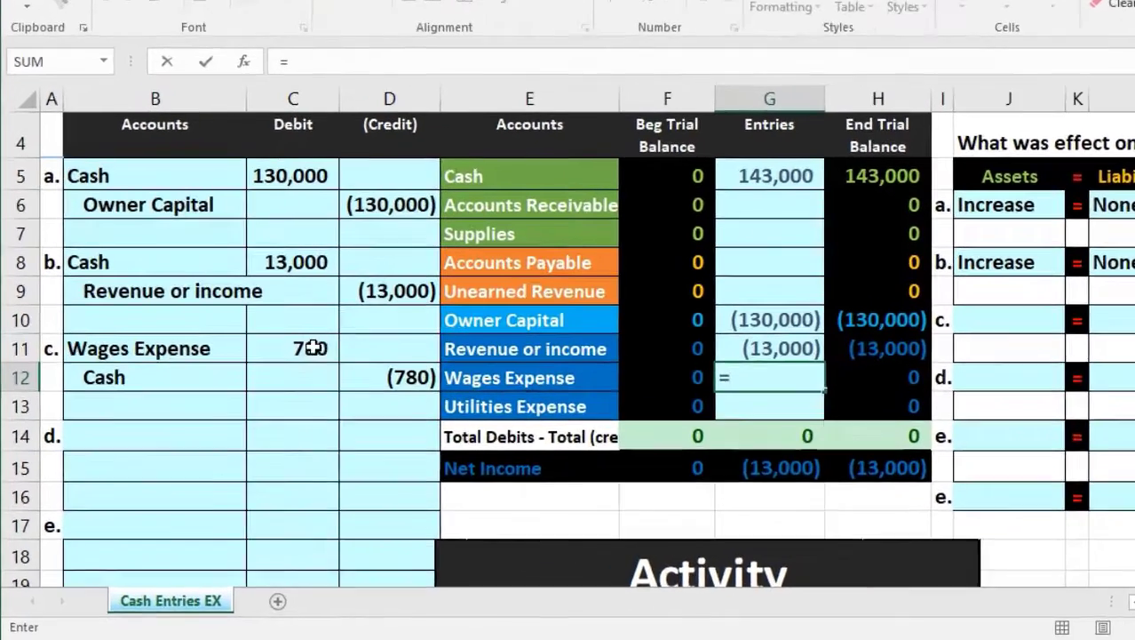
{"action": "left_click", "coordinate": [284, 375]}
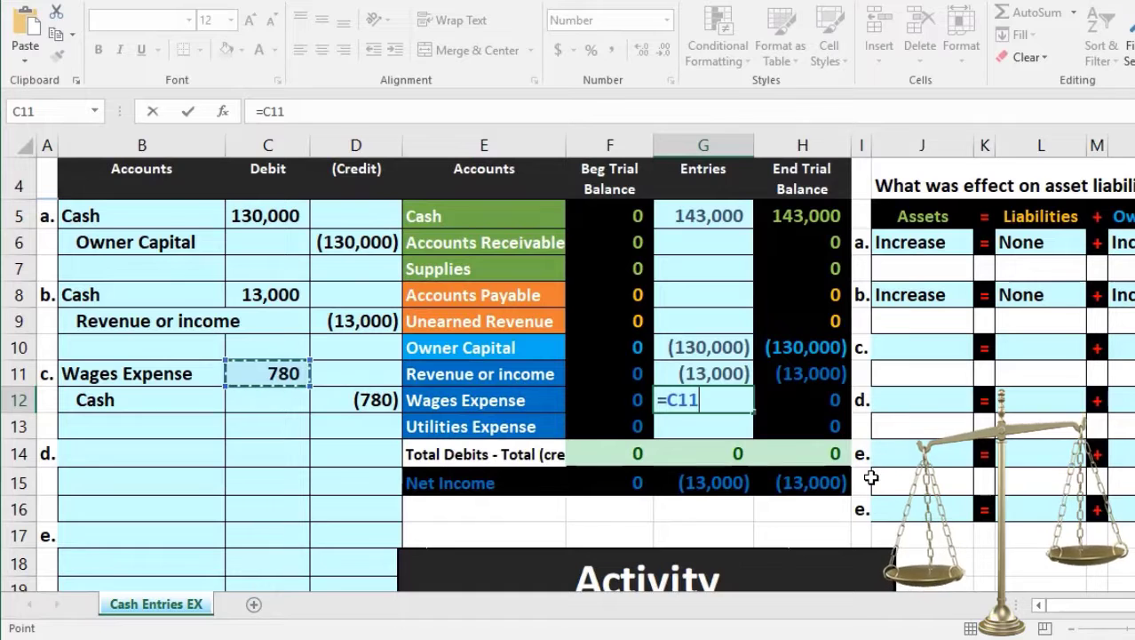
{"action": "key", "text": "Return"}
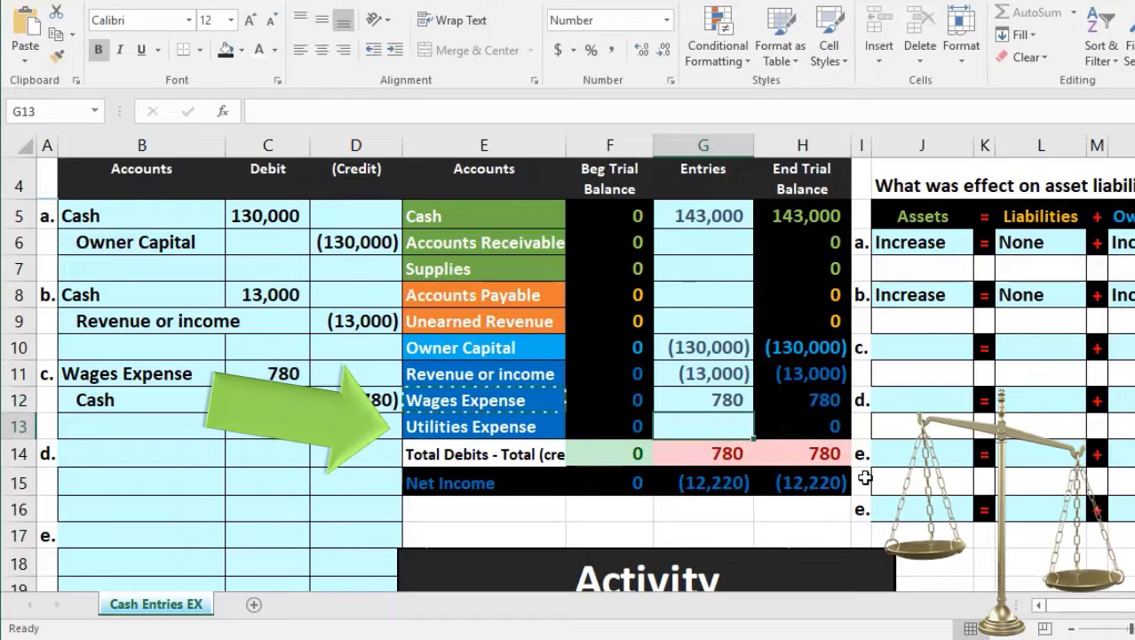
{"action": "left_click", "coordinate": [822, 404]}
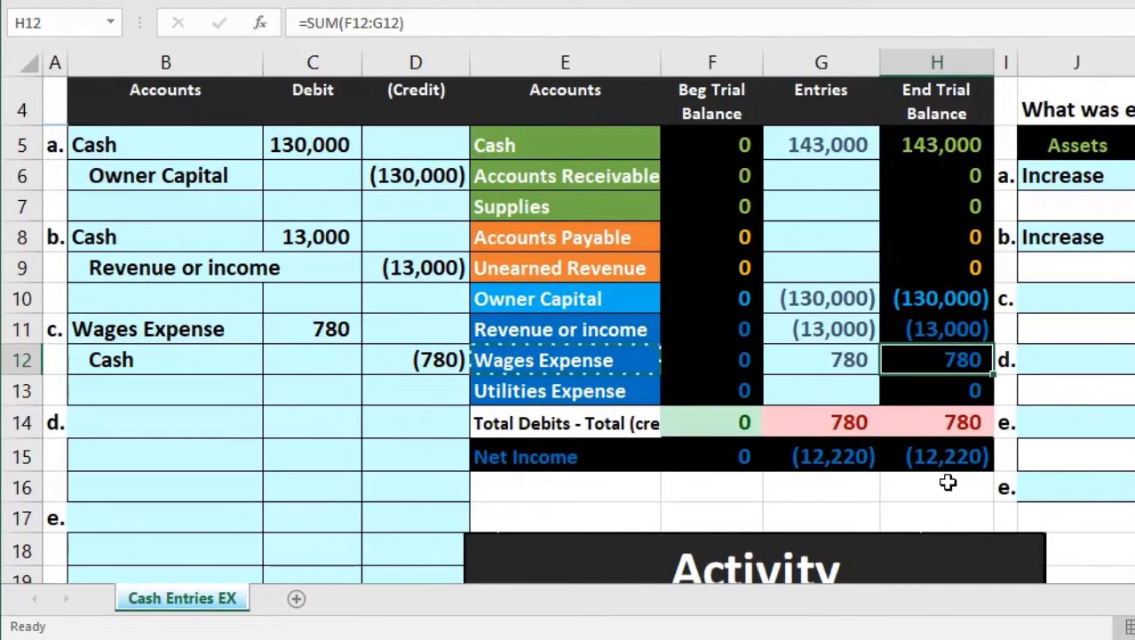
{"action": "left_click_drag", "start_coordinate": [931, 328], "coordinate": [931, 346]}
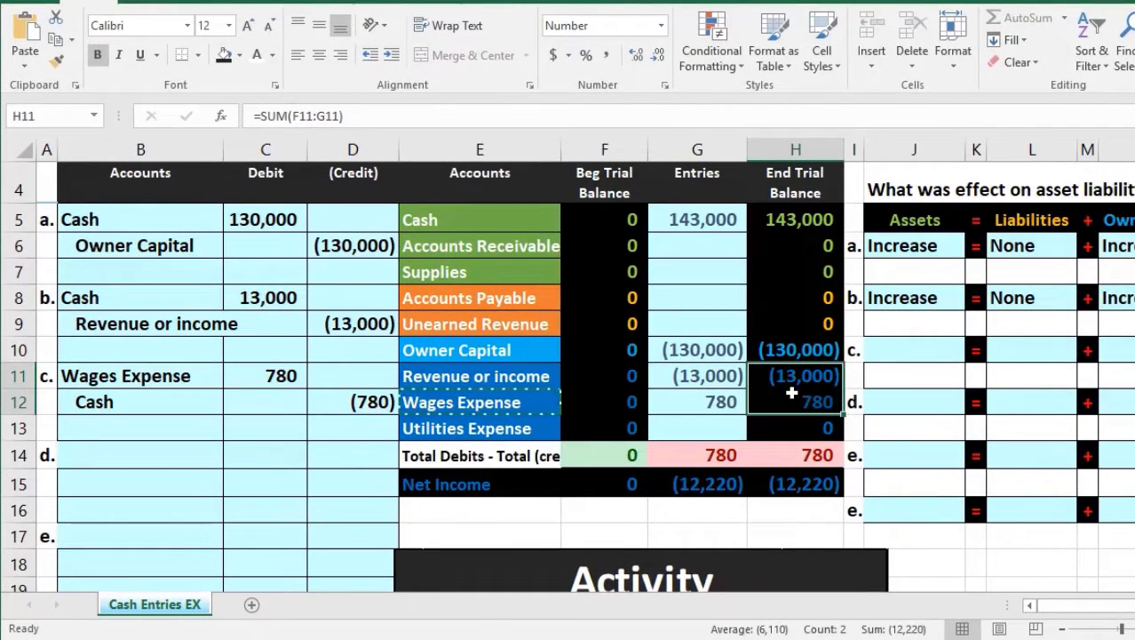
{"action": "left_click", "coordinate": [790, 485]}
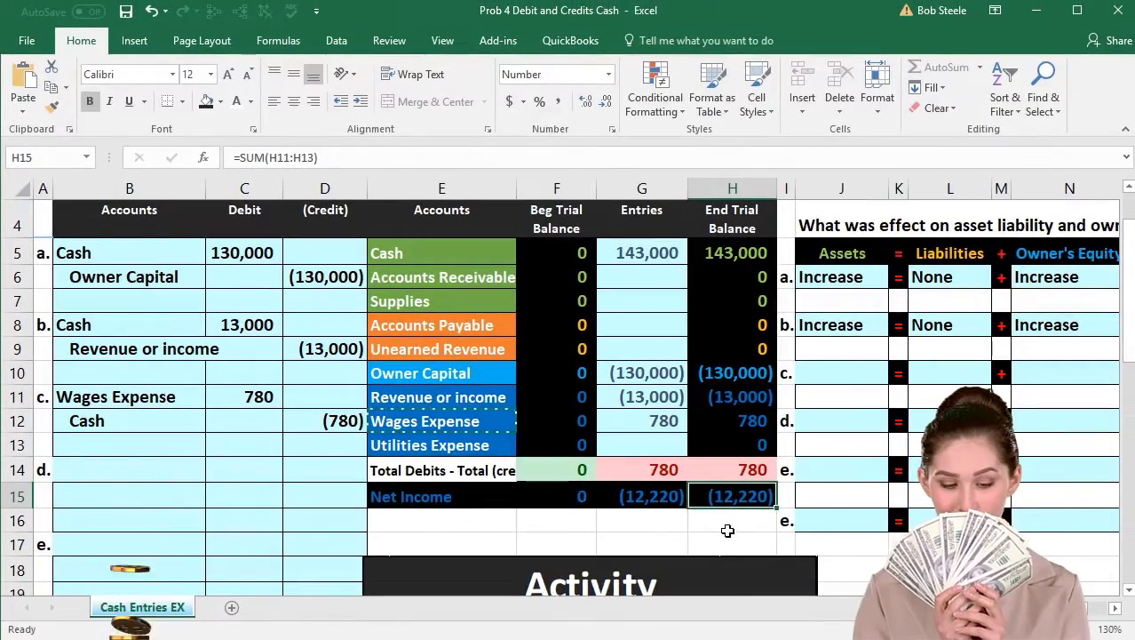
{"action": "left_click", "coordinate": [712, 397]}
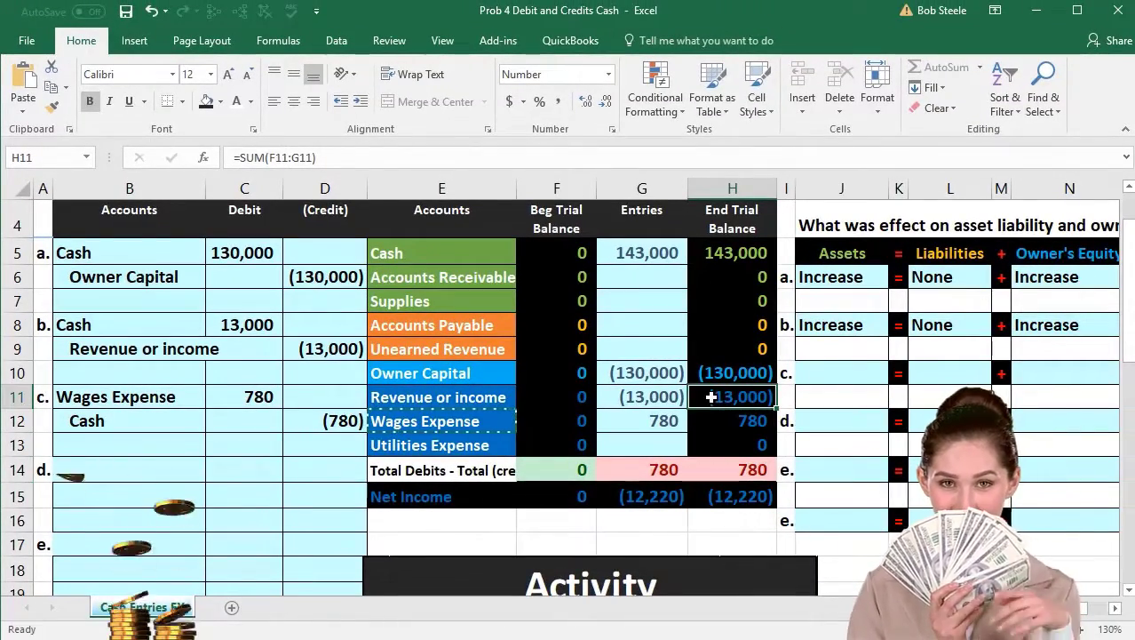
{"action": "left_click_drag", "start_coordinate": [712, 398], "coordinate": [712, 411]}
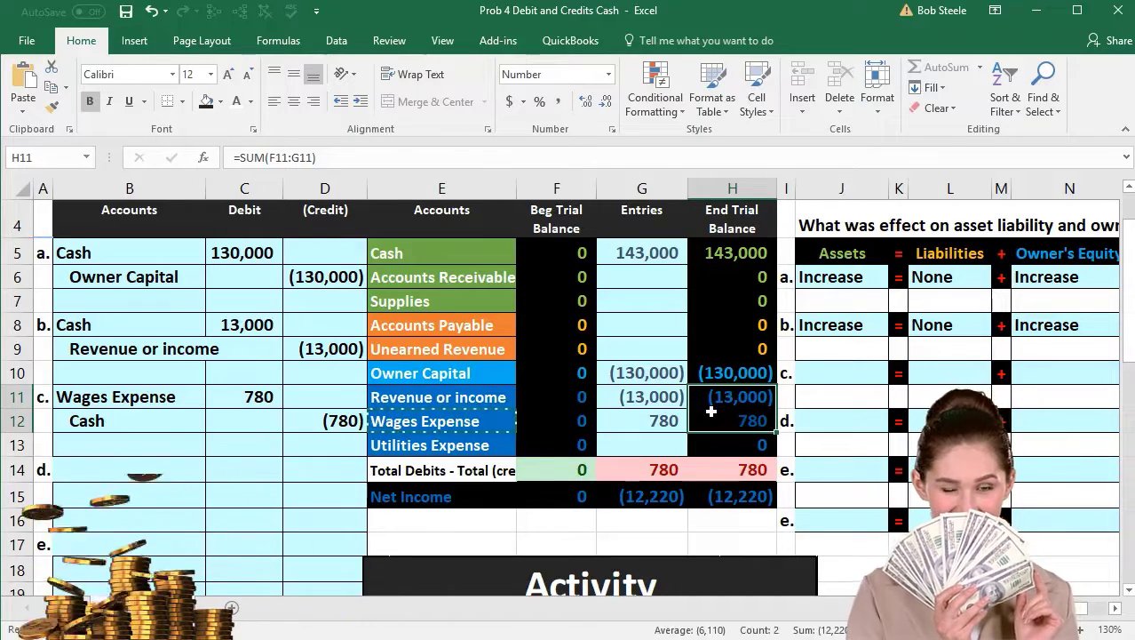
Step: Post transaction c's Cash credit to the trial balance by extending the formula in G5 to =C5+C8+D12, and check the ending balances
{"action": "left_click_drag", "start_coordinate": [173, 423], "coordinate": [313, 417]}
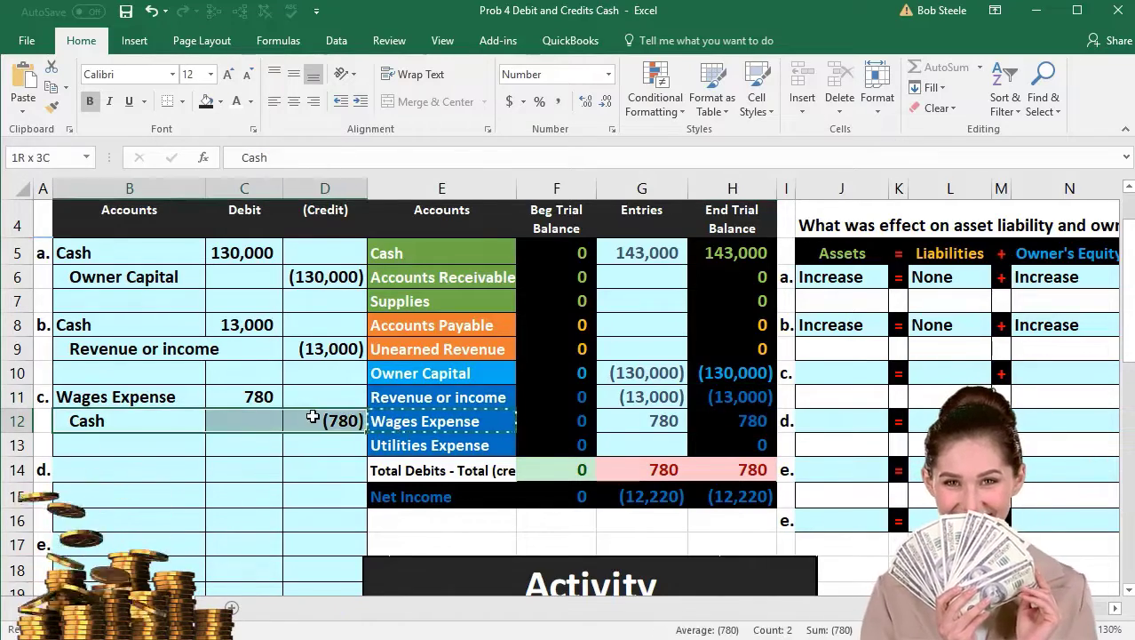
{"action": "left_click", "coordinate": [443, 259]}
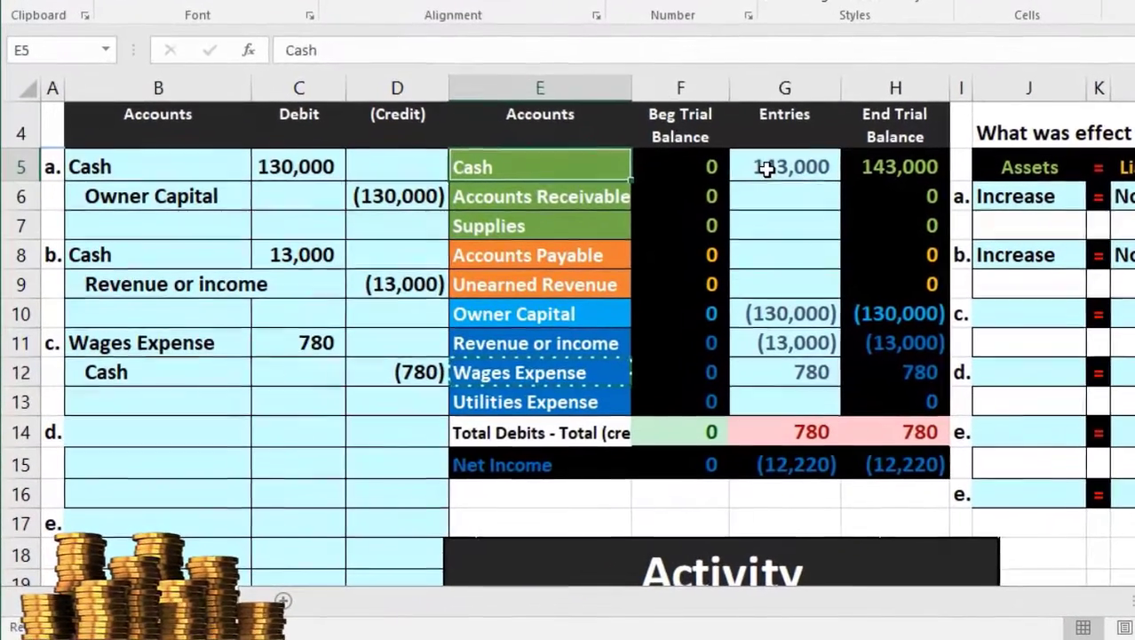
{"action": "left_click", "coordinate": [627, 254]}
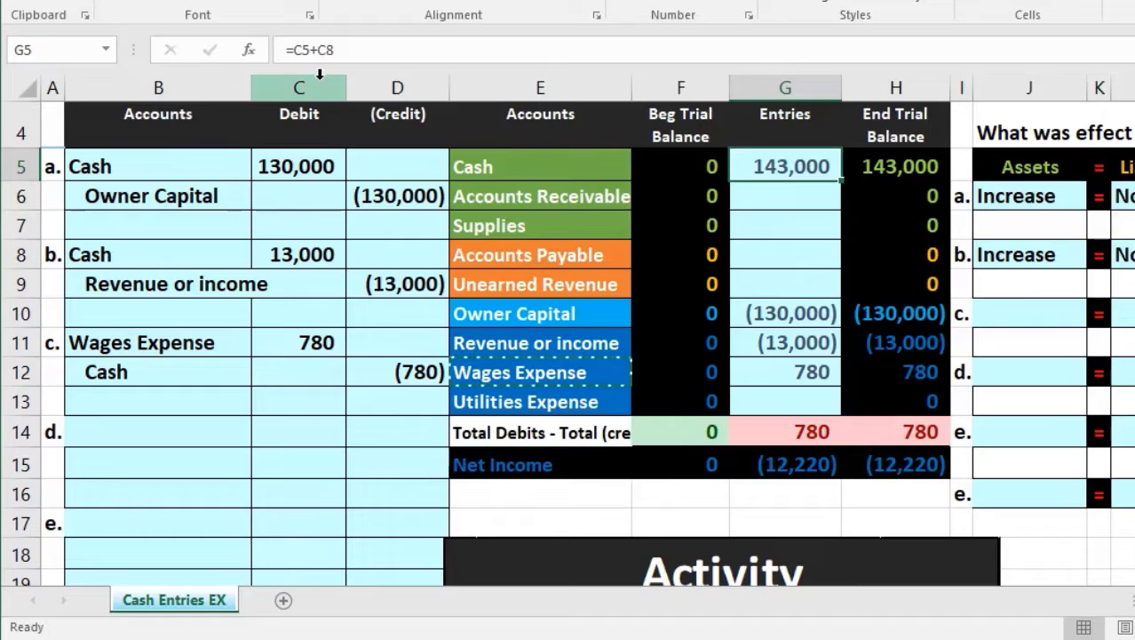
{"action": "double_click", "coordinate": [788, 167]}
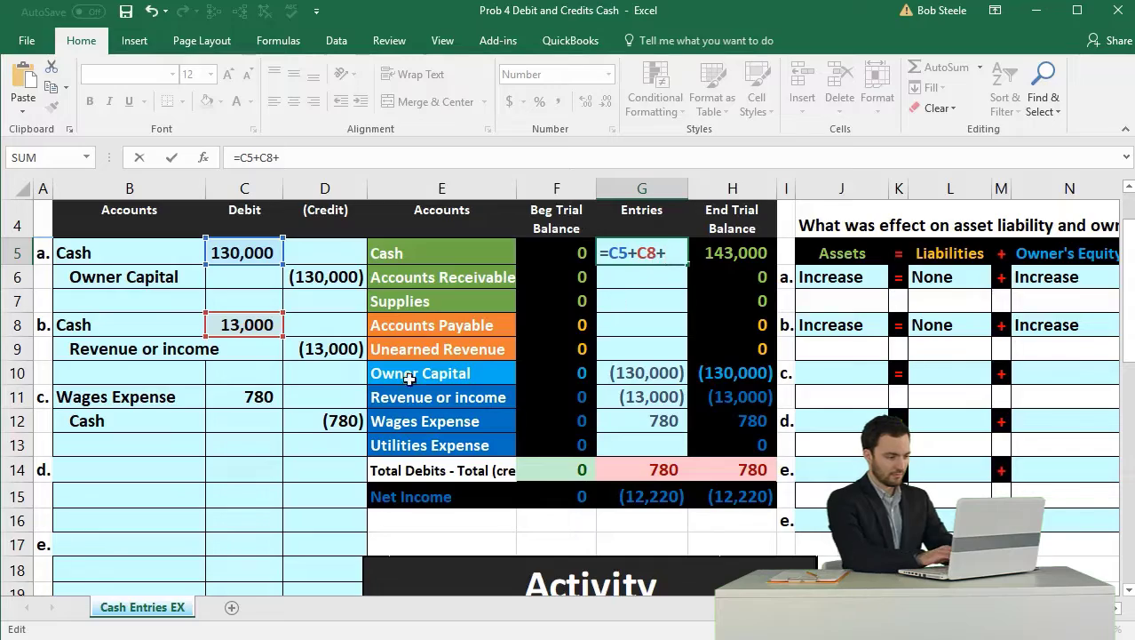
{"action": "left_click", "coordinate": [334, 418]}
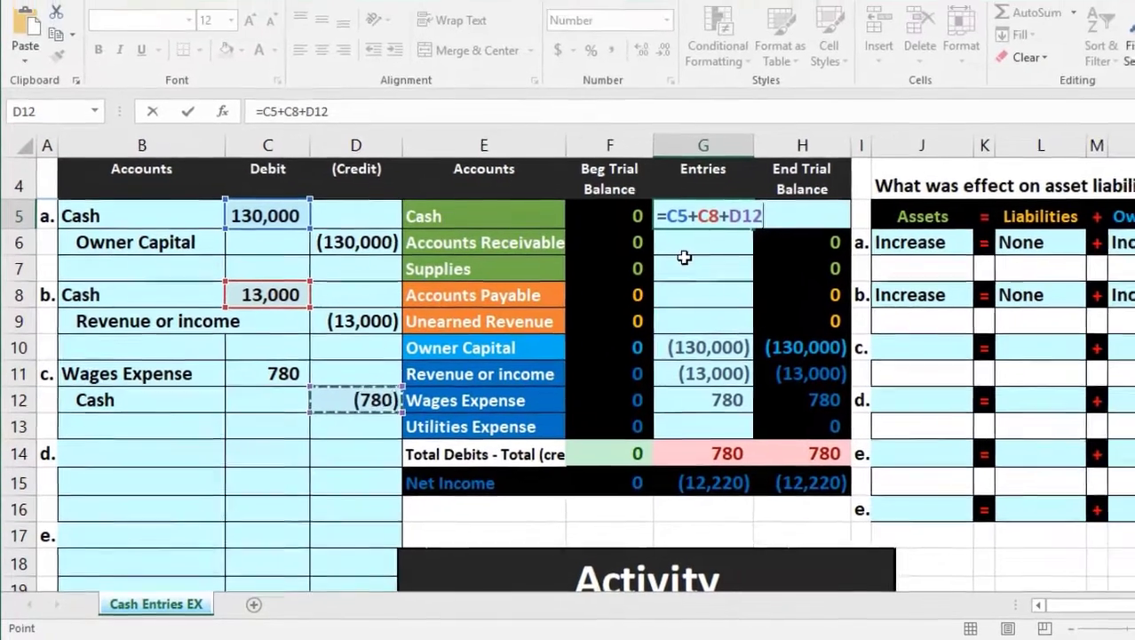
{"action": "key", "text": "Return"}
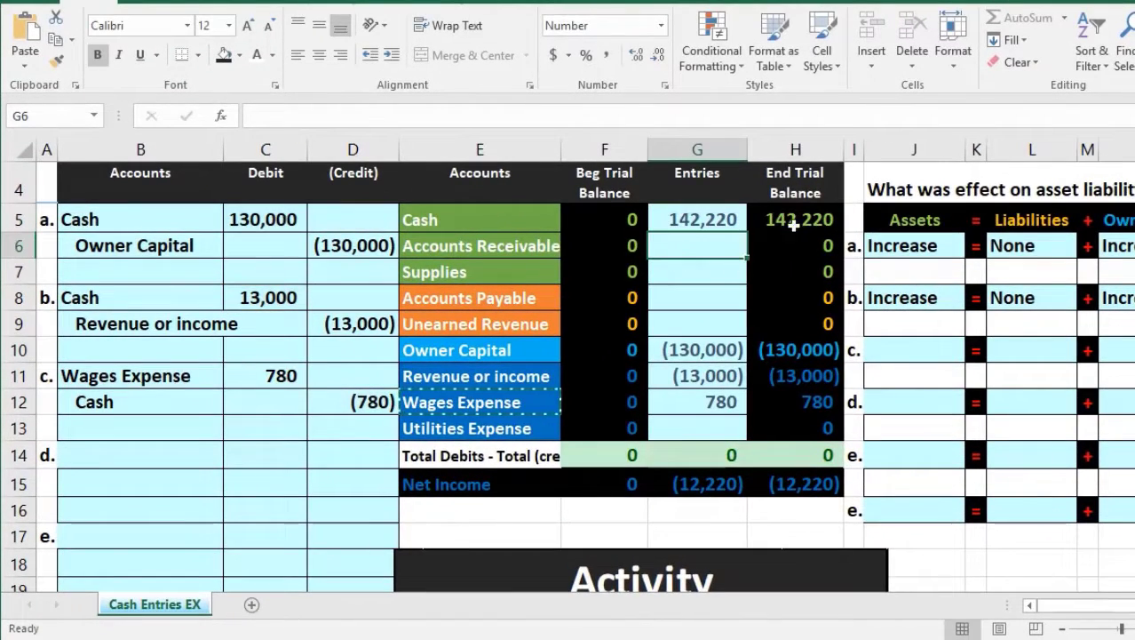
{"action": "left_click", "coordinate": [803, 220]}
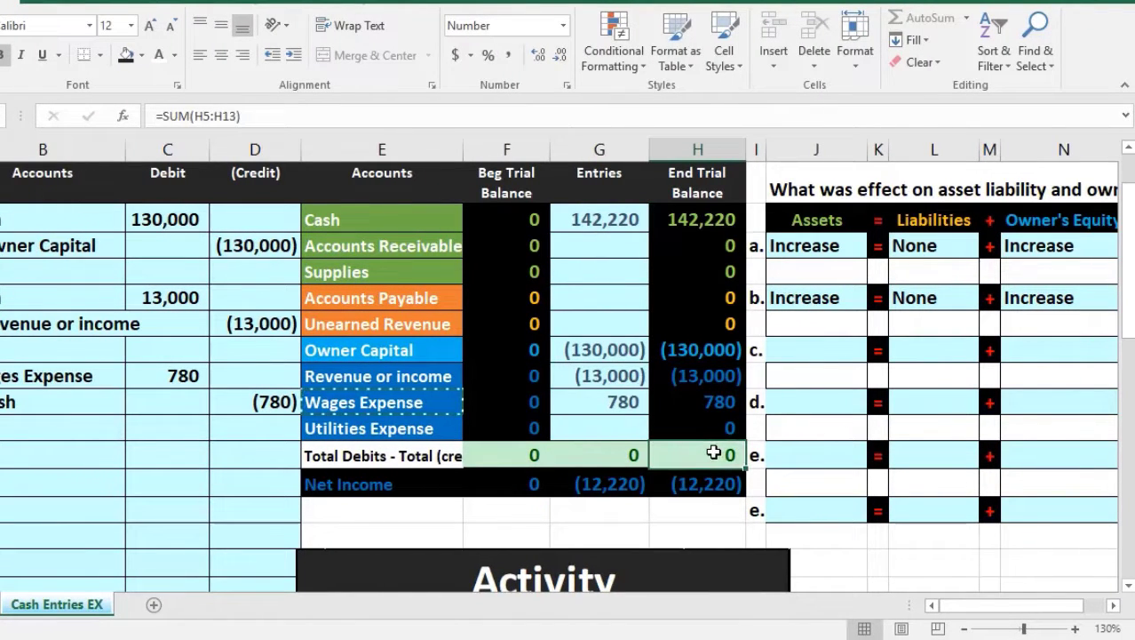
{"action": "left_click", "coordinate": [248, 494]}
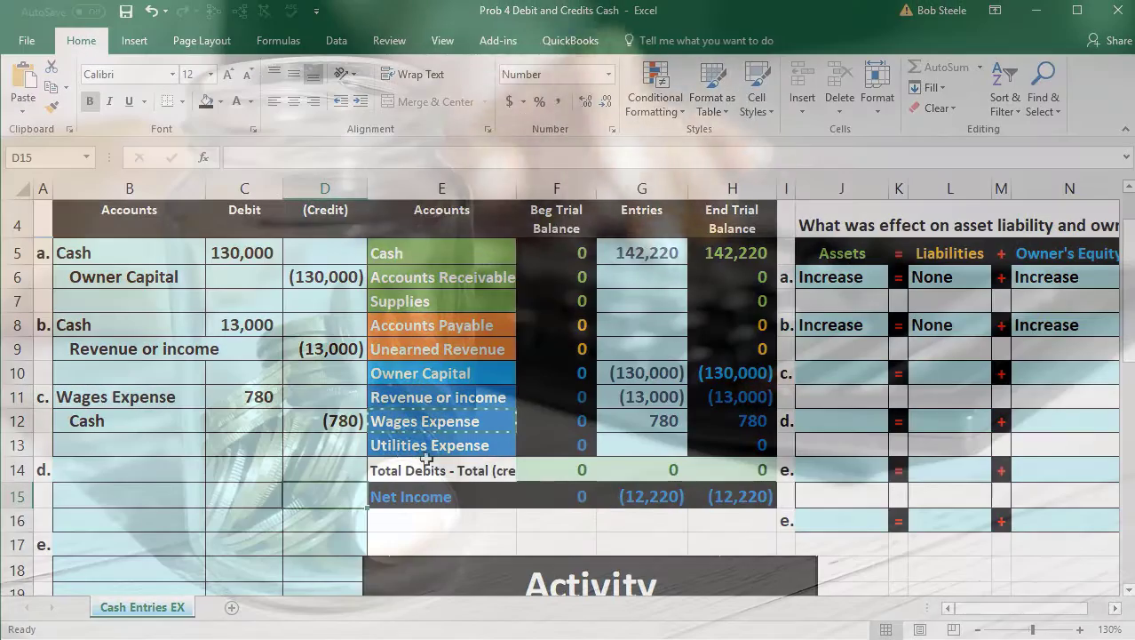
Step: Mark transaction c's accounting equation effect in row 10 as Decrease for assets and None for liabilities
{"action": "left_click", "coordinate": [850, 377]}
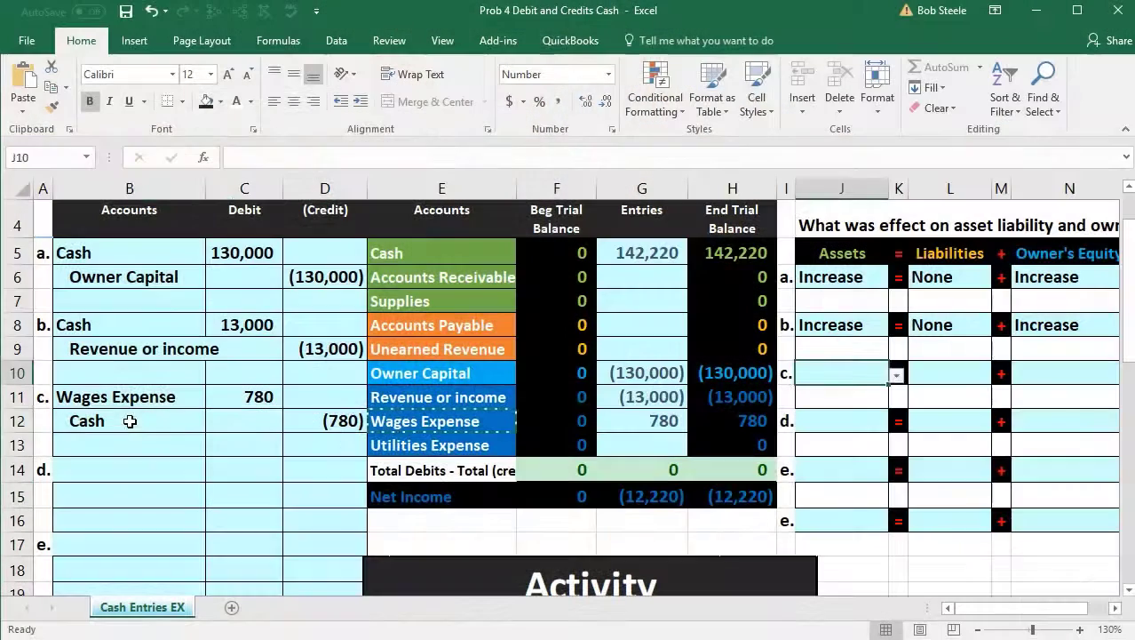
{"action": "left_click_drag", "start_coordinate": [127, 421], "coordinate": [302, 423]}
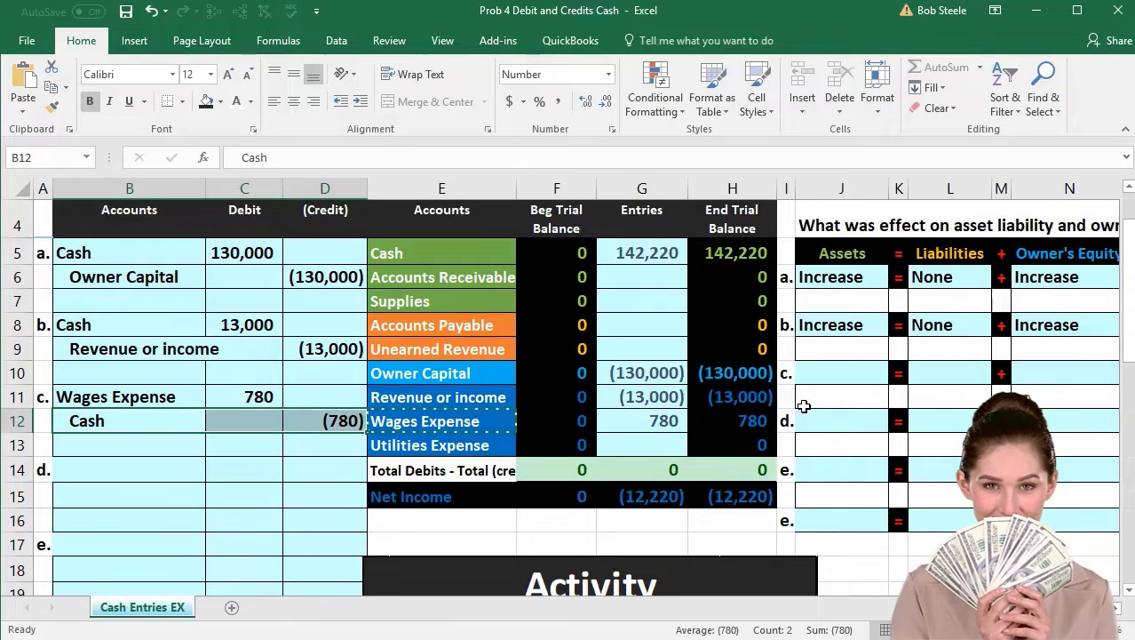
{"action": "left_click", "coordinate": [867, 377]}
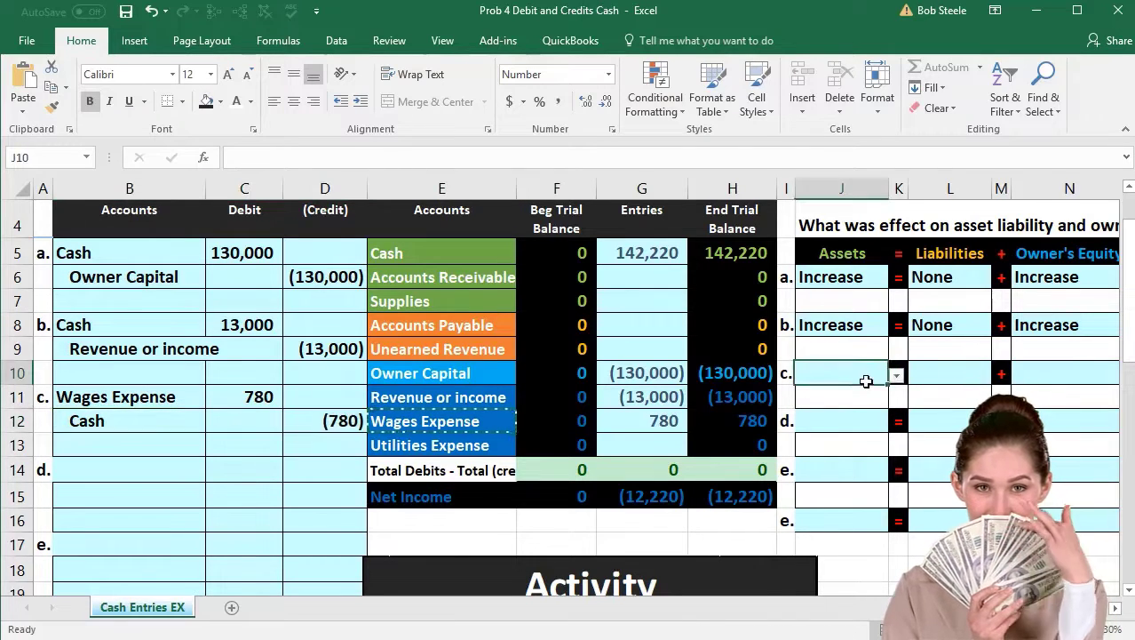
{"action": "left_click", "coordinate": [895, 377]}
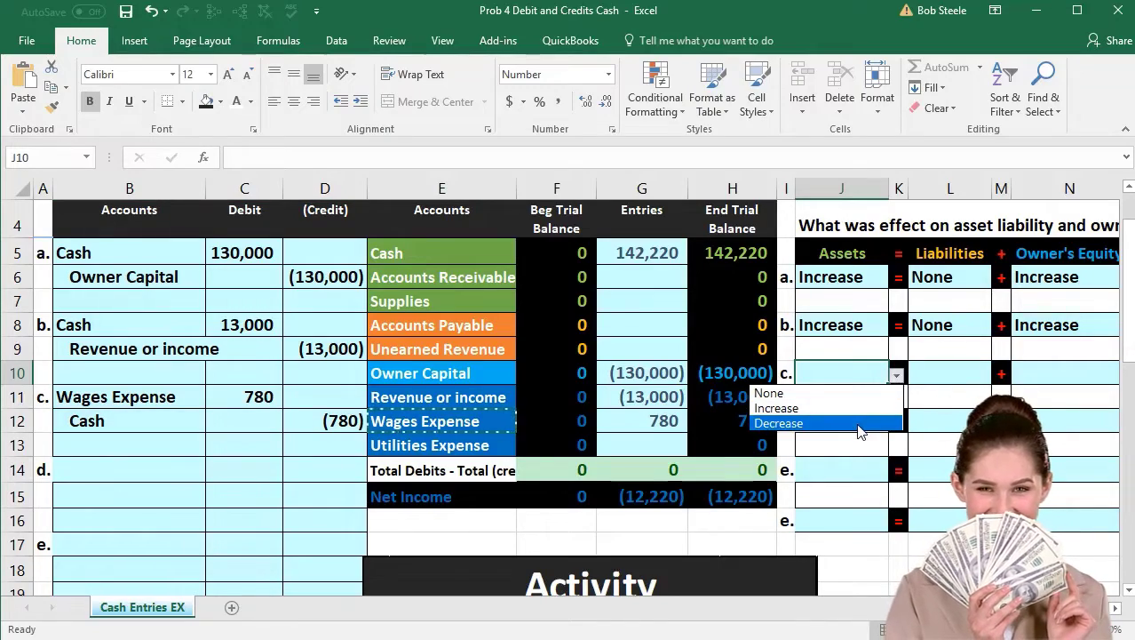
{"action": "left_click", "coordinate": [859, 425]}
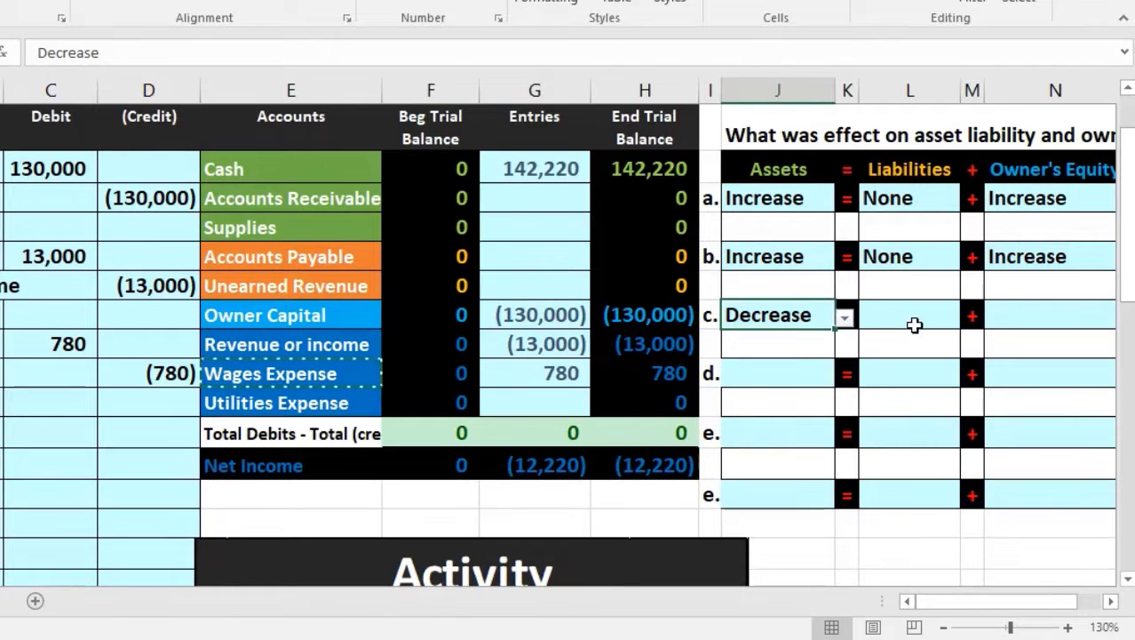
{"action": "left_click", "coordinate": [938, 320]}
{"action": "left_click", "coordinate": [970, 318]}
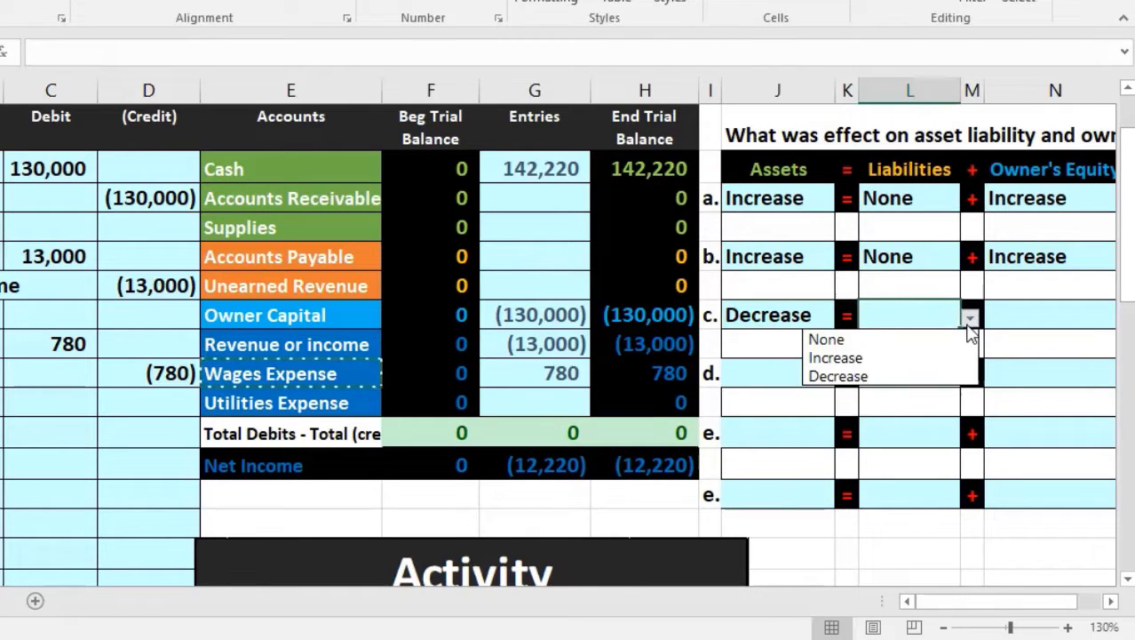
{"action": "left_click", "coordinate": [953, 339]}
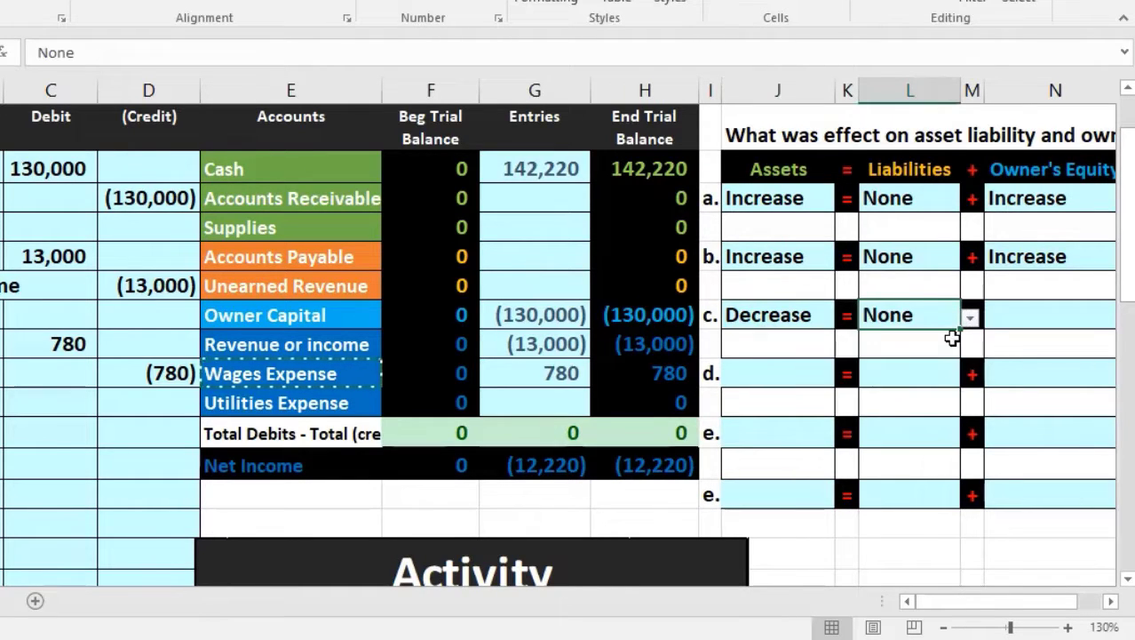
Step: Review transaction c's Wages Expense debit line and mark its effect on owner's equity in N10 as Decrease
{"action": "scroll", "coordinate": [793, 359], "scroll_direction": "left", "scroll_amount": 3}
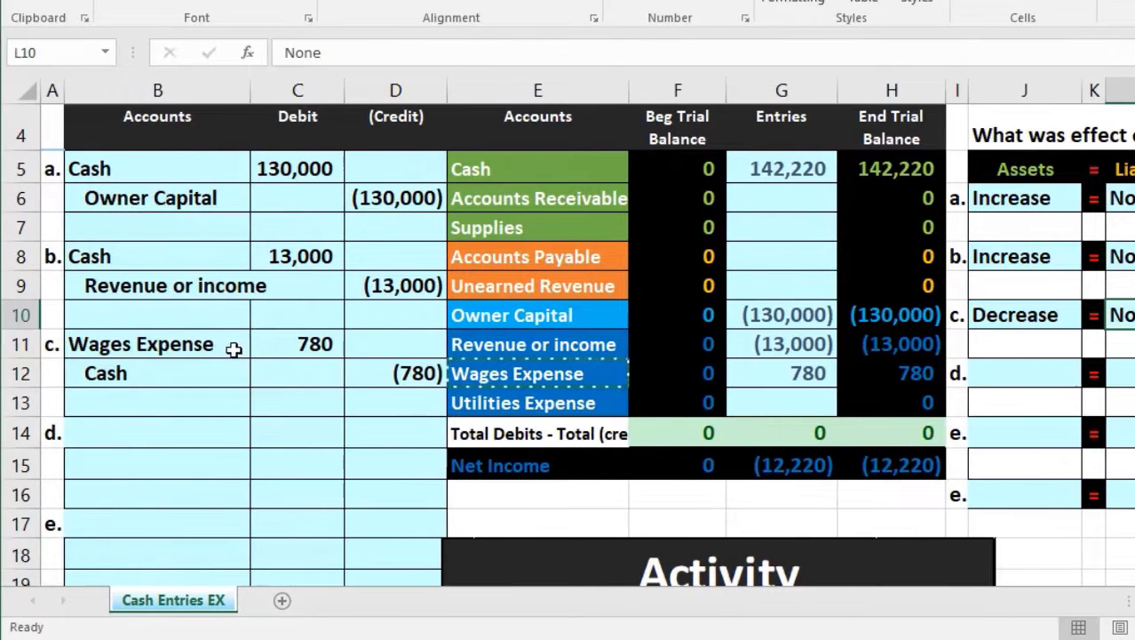
{"action": "left_click_drag", "start_coordinate": [233, 350], "coordinate": [278, 351]}
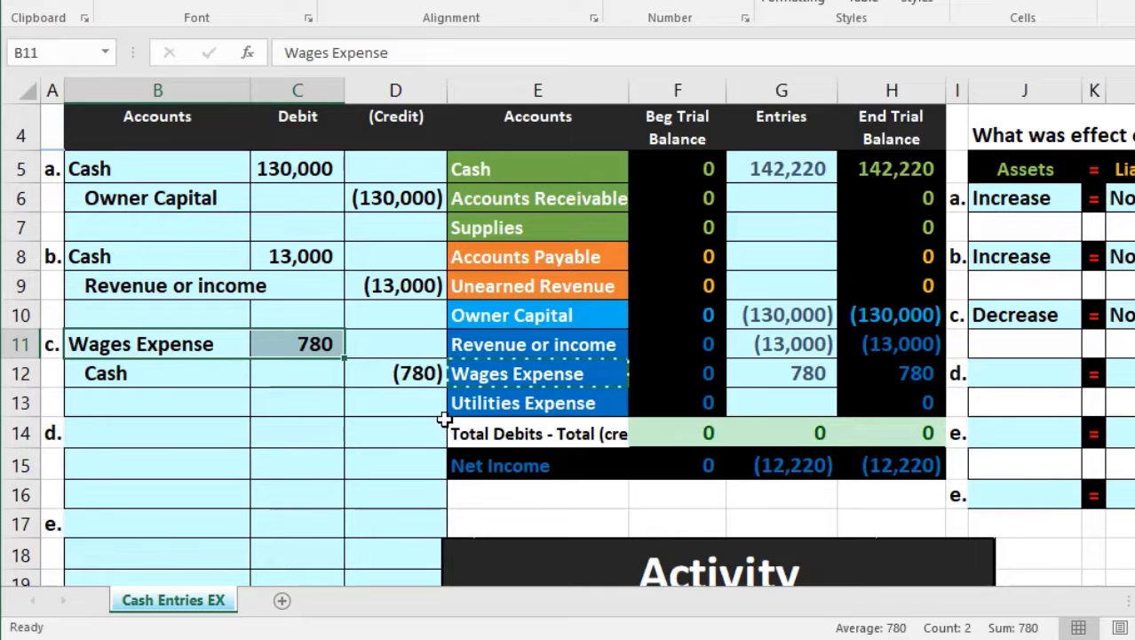
{"action": "scroll", "coordinate": [445, 420], "scroll_direction": "right", "scroll_amount": 3}
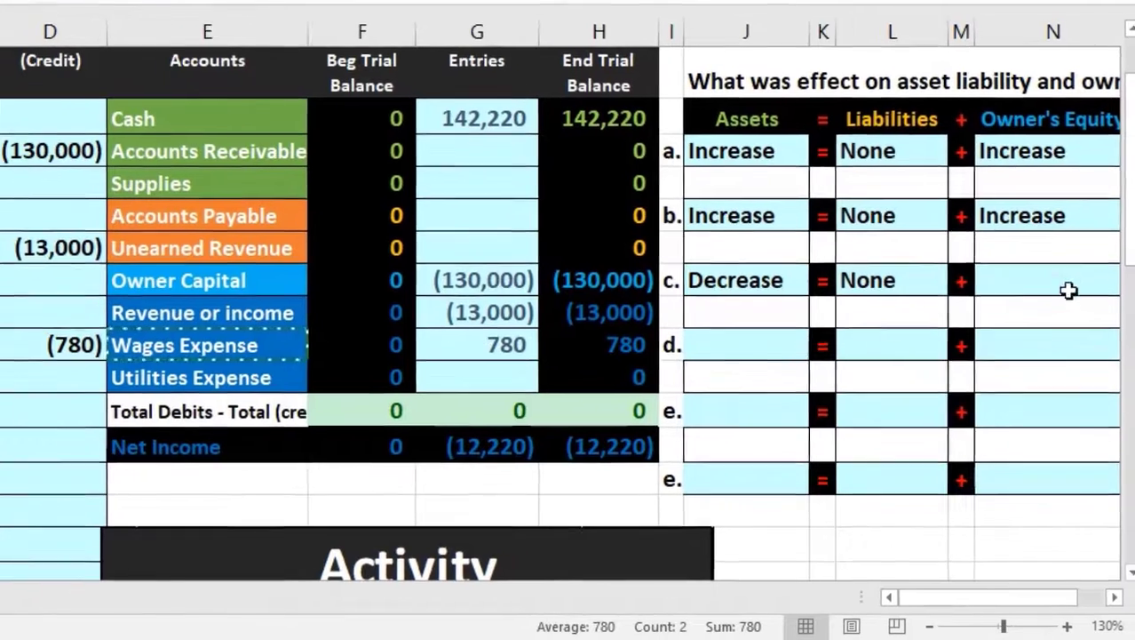
{"action": "left_click", "coordinate": [1063, 280]}
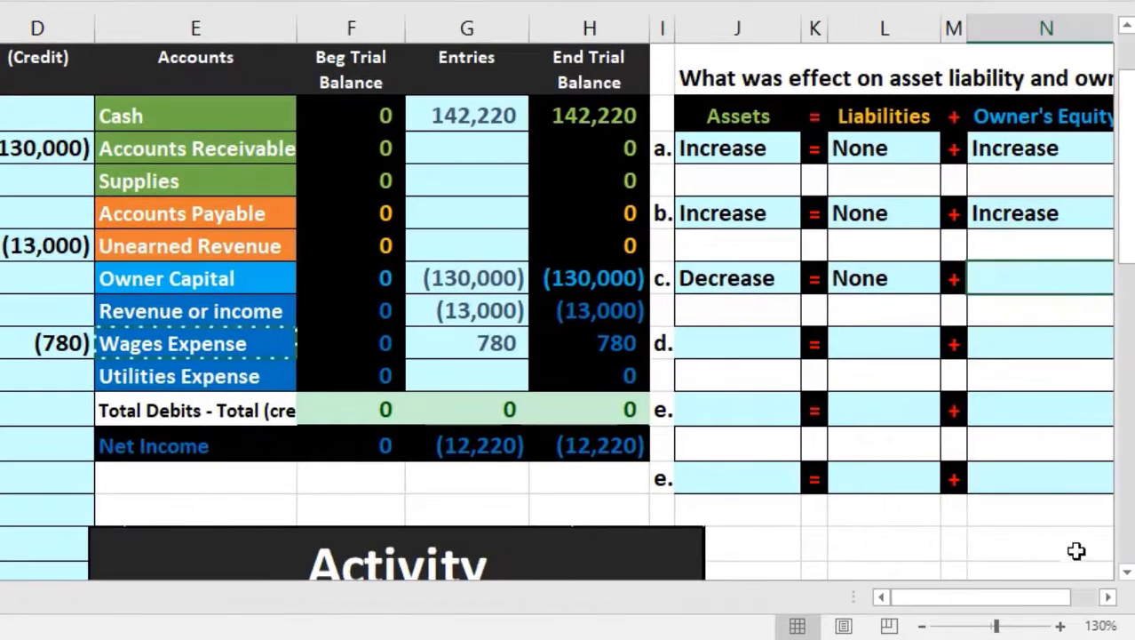
{"action": "left_click", "coordinate": [1111, 602]}
{"action": "left_click", "coordinate": [1109, 283]}
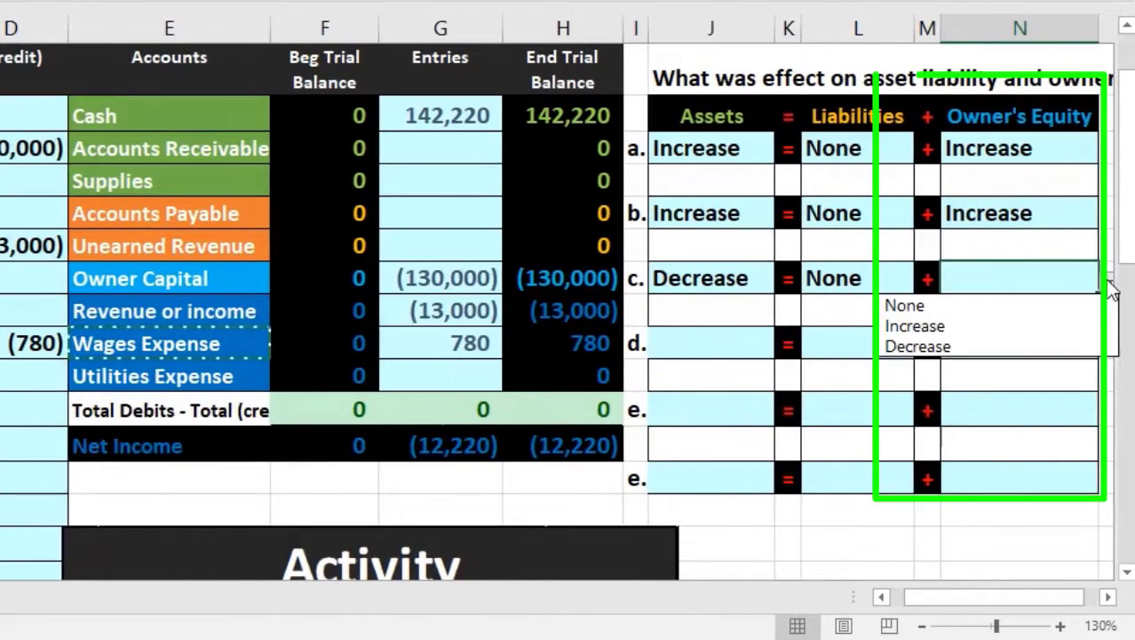
{"action": "left_click", "coordinate": [1084, 352]}
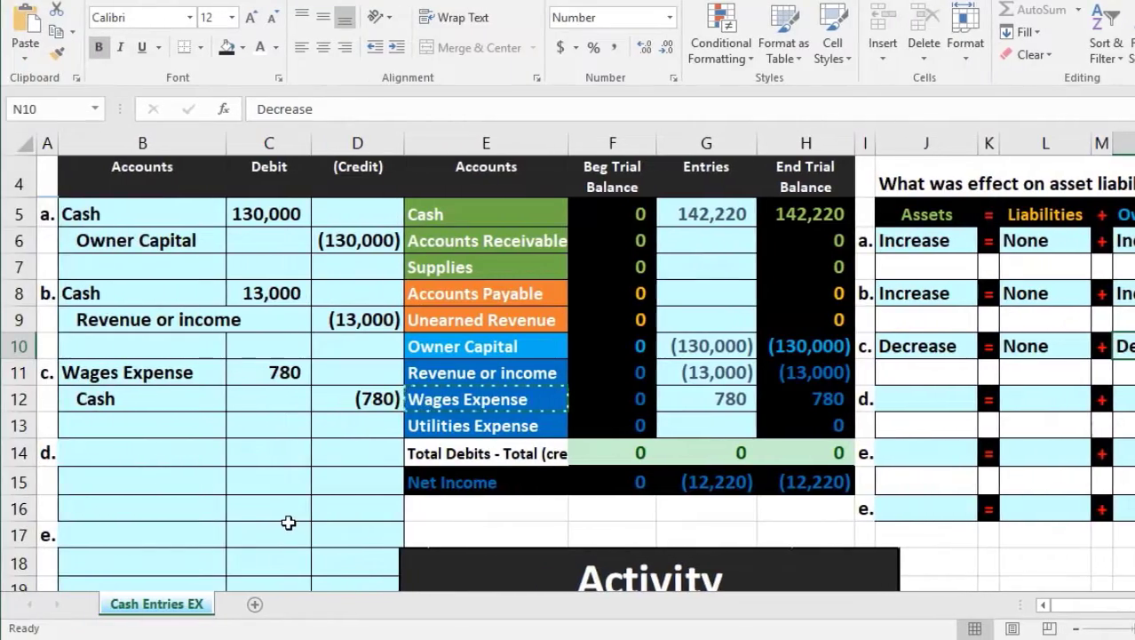
Step: Examine activity d in the Activity list and the Cash row of the trial balance
{"action": "scroll", "coordinate": [215, 522], "scroll_direction": "down", "scroll_amount": 1}
{"action": "scroll", "coordinate": [289, 522], "scroll_direction": "down", "scroll_amount": 4}
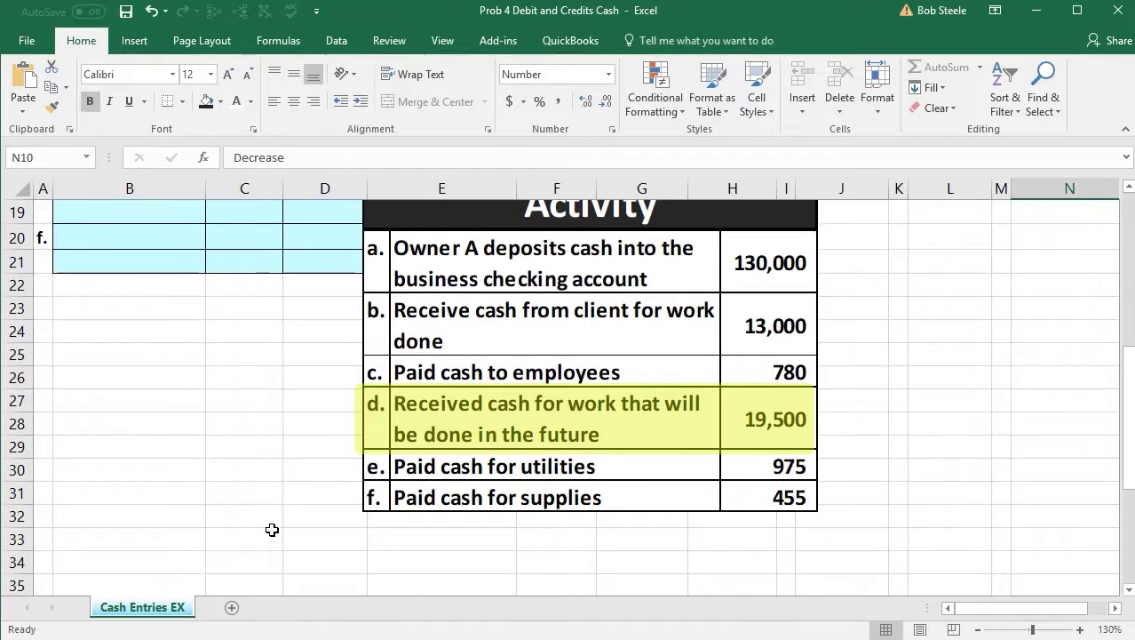
{"action": "scroll", "coordinate": [272, 530], "scroll_direction": "up", "scroll_amount": 6}
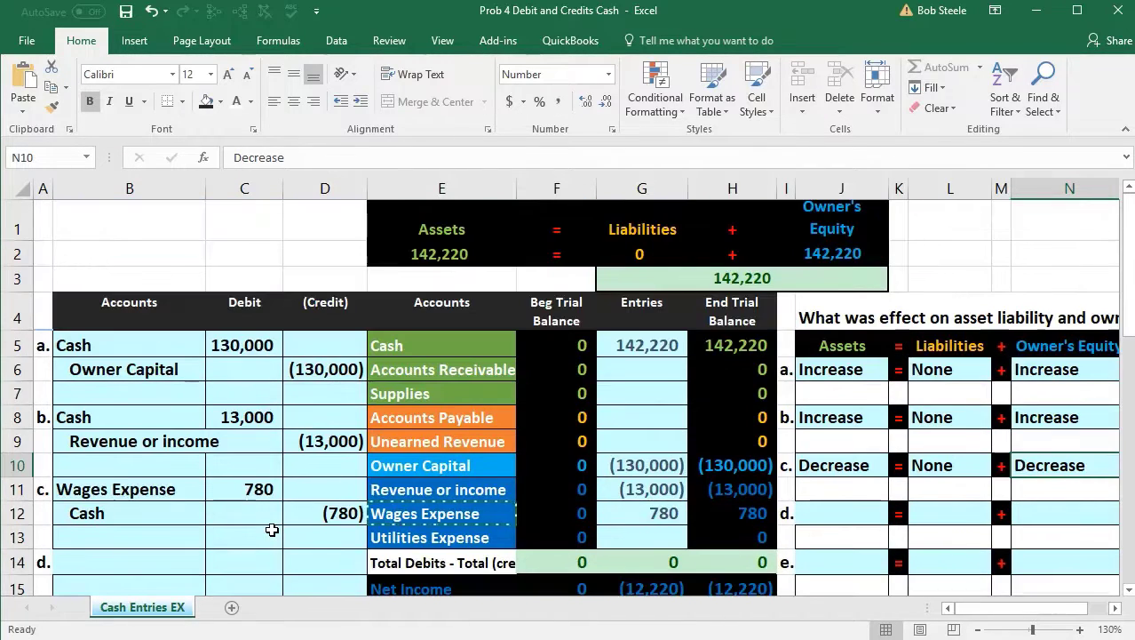
{"action": "left_click_drag", "start_coordinate": [429, 348], "coordinate": [704, 346]}
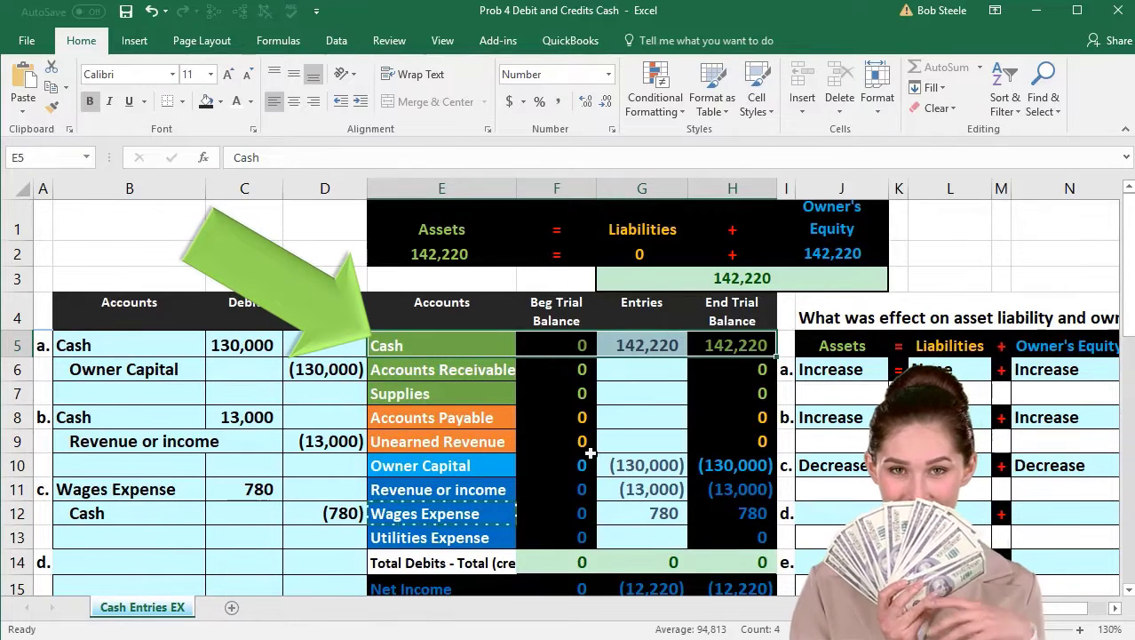
{"action": "scroll", "coordinate": [551, 472], "scroll_direction": "down", "scroll_amount": 5}
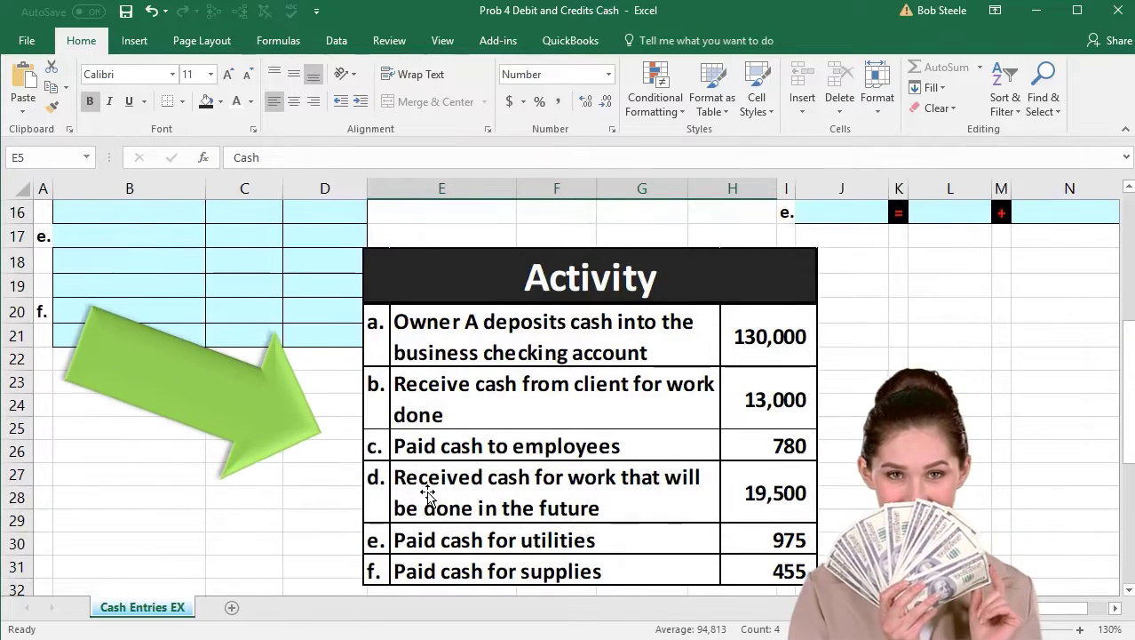
{"action": "scroll", "coordinate": [427, 494], "scroll_direction": "up", "scroll_amount": 5}
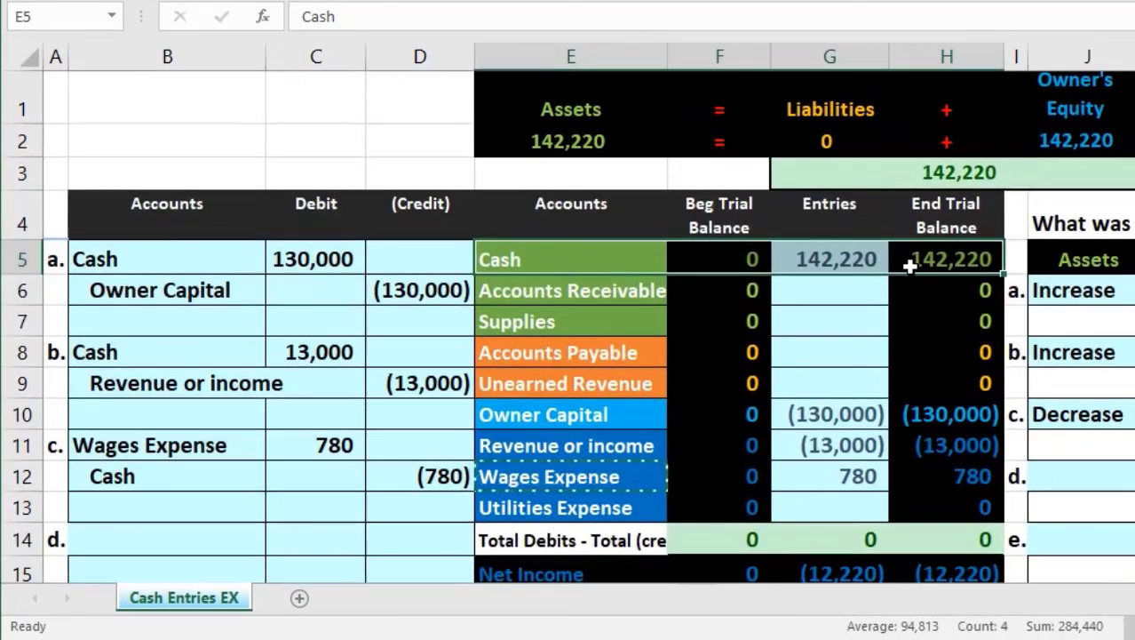
{"action": "left_click", "coordinate": [910, 267]}
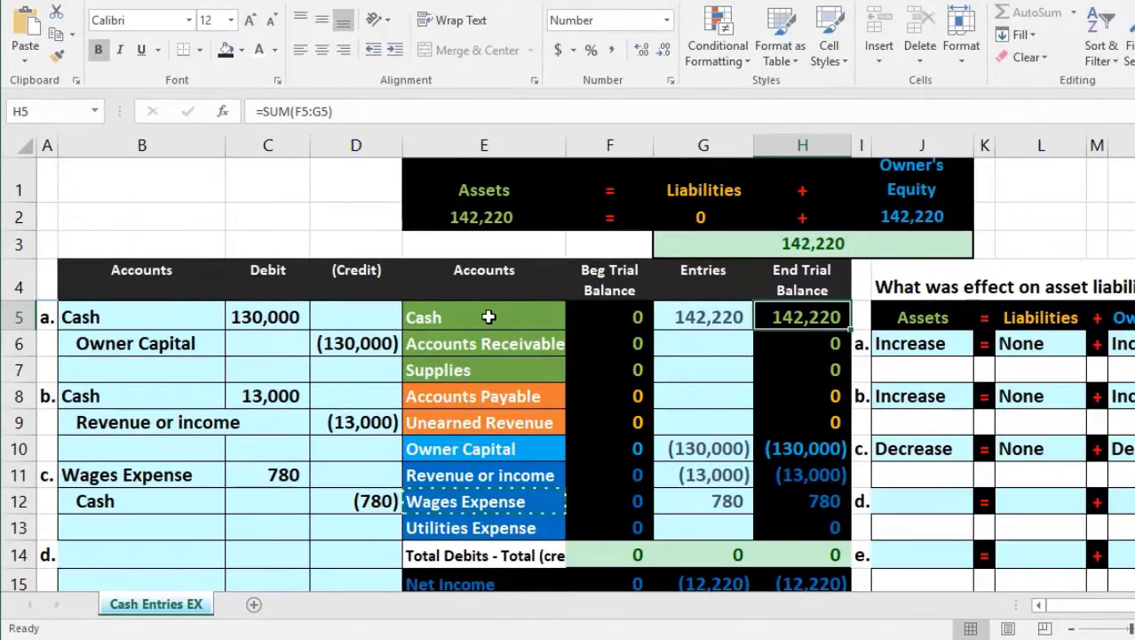
Step: Copy the Cash account name from E5 and paste it as values into B14 for entry d
{"action": "left_click", "coordinate": [489, 317]}
{"action": "right_click", "coordinate": [489, 316]}
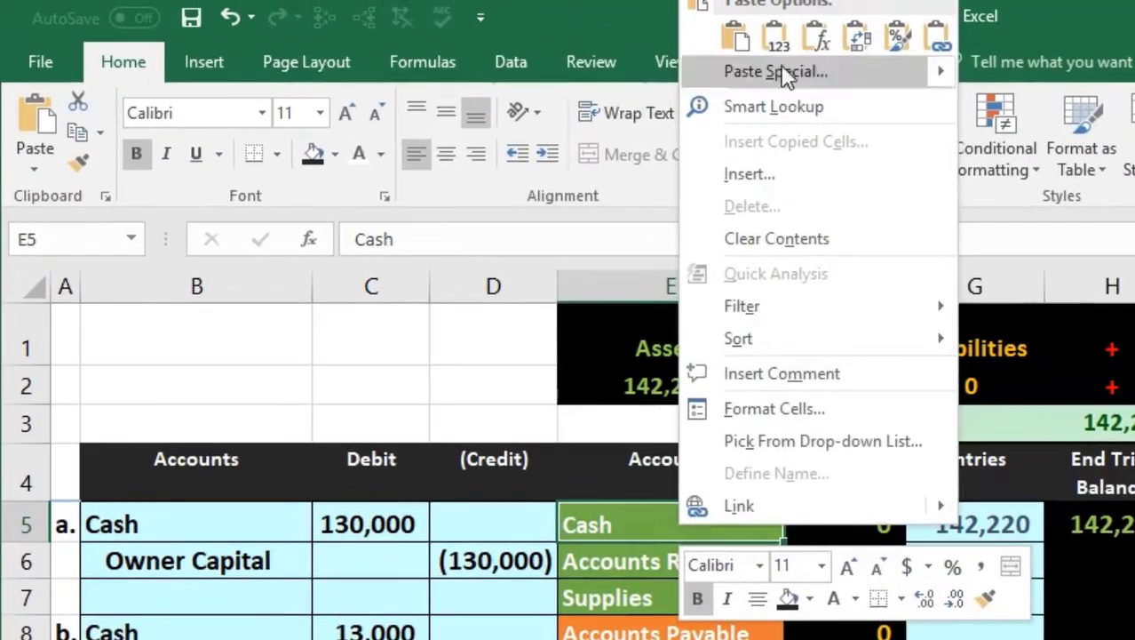
{"action": "key", "text": "ctrl+c"}
{"action": "scroll", "coordinate": [168, 535], "scroll_direction": "down", "scroll_amount": 1}
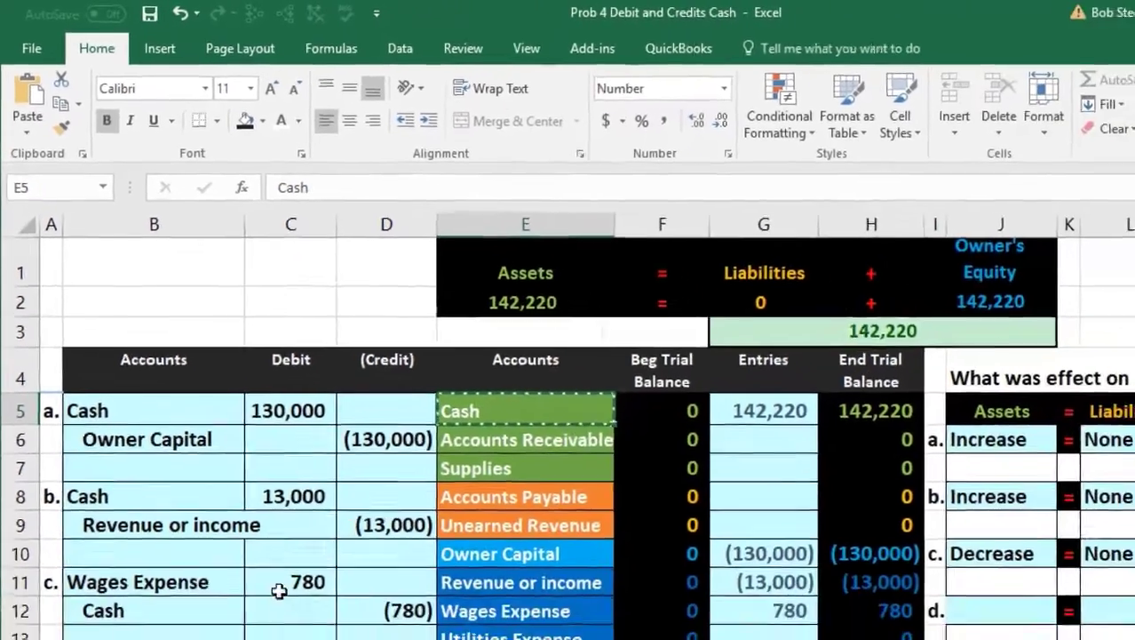
{"action": "left_click", "coordinate": [135, 540]}
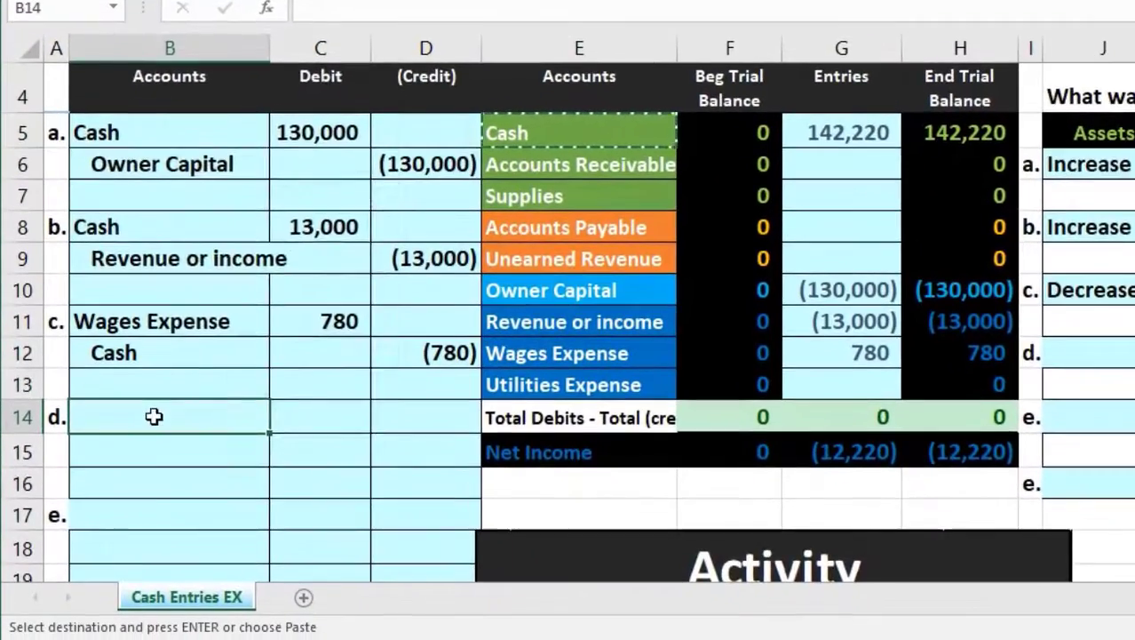
{"action": "right_click", "coordinate": [138, 547]}
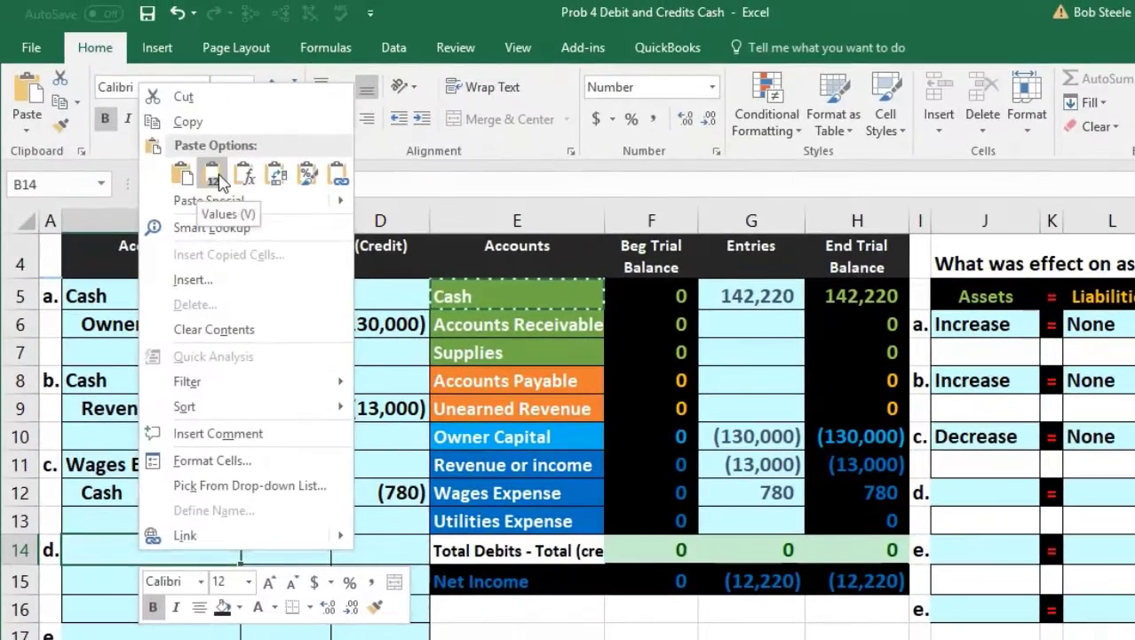
{"action": "left_click", "coordinate": [241, 3]}
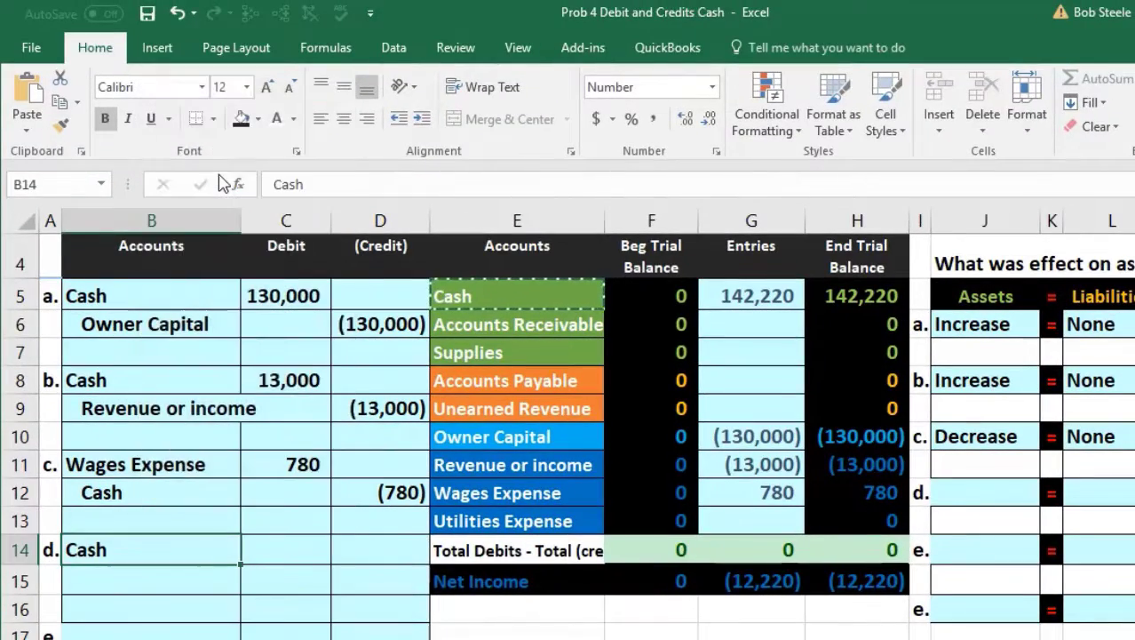
Step: Enter 19500 as the debit to Cash in C14, matching the amount of activity d
{"action": "left_click", "coordinate": [291, 552]}
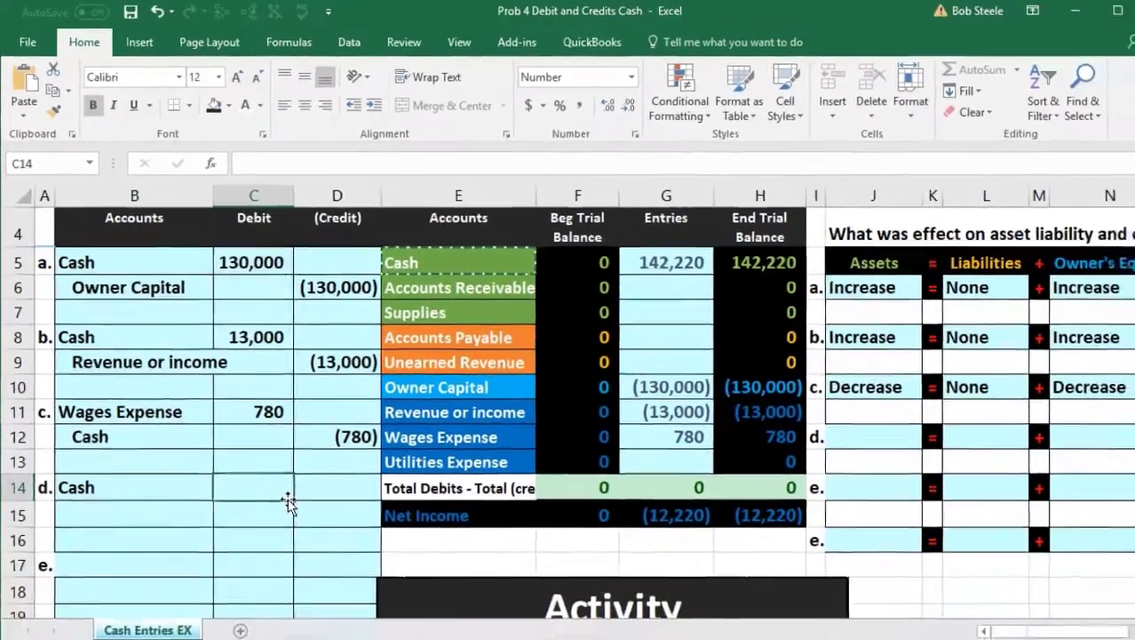
{"action": "scroll", "coordinate": [278, 484], "scroll_direction": "down", "scroll_amount": 2}
{"action": "scroll", "coordinate": [278, 484], "scroll_direction": "down", "scroll_amount": 1}
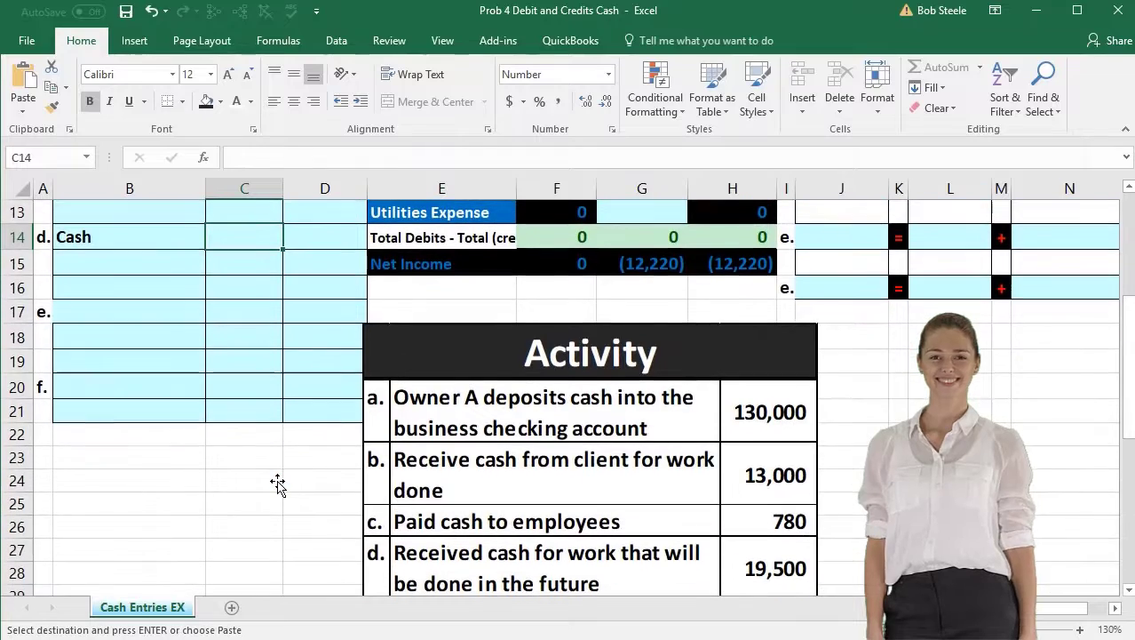
{"action": "scroll", "coordinate": [278, 484], "scroll_direction": "up", "scroll_amount": 2}
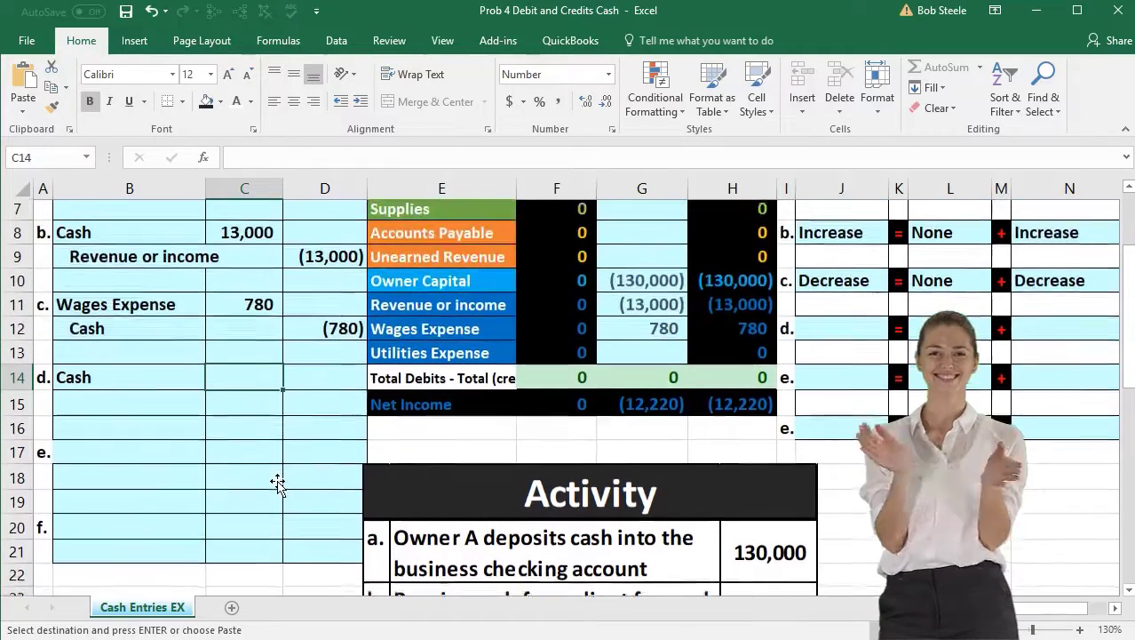
{"action": "type", "text": "19,5"}
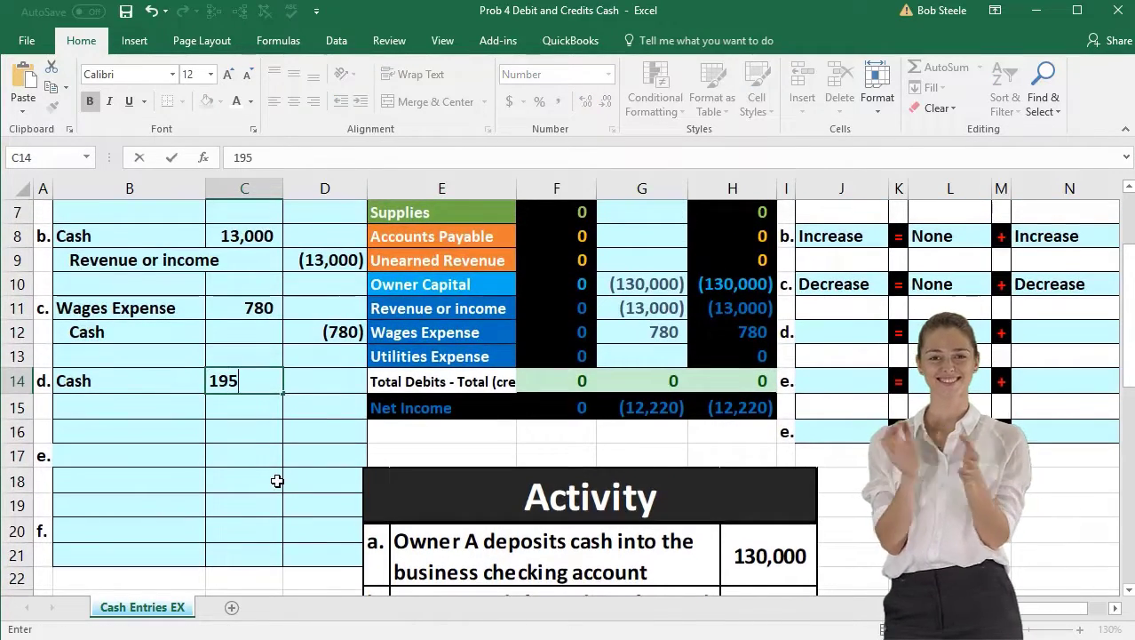
{"action": "type", "text": "00"}
{"action": "key", "text": "Return"}
Step: Enter -19500 as the credit amount of entry d in D15
{"action": "scroll", "coordinate": [277, 480], "scroll_direction": "down", "scroll_amount": 2}
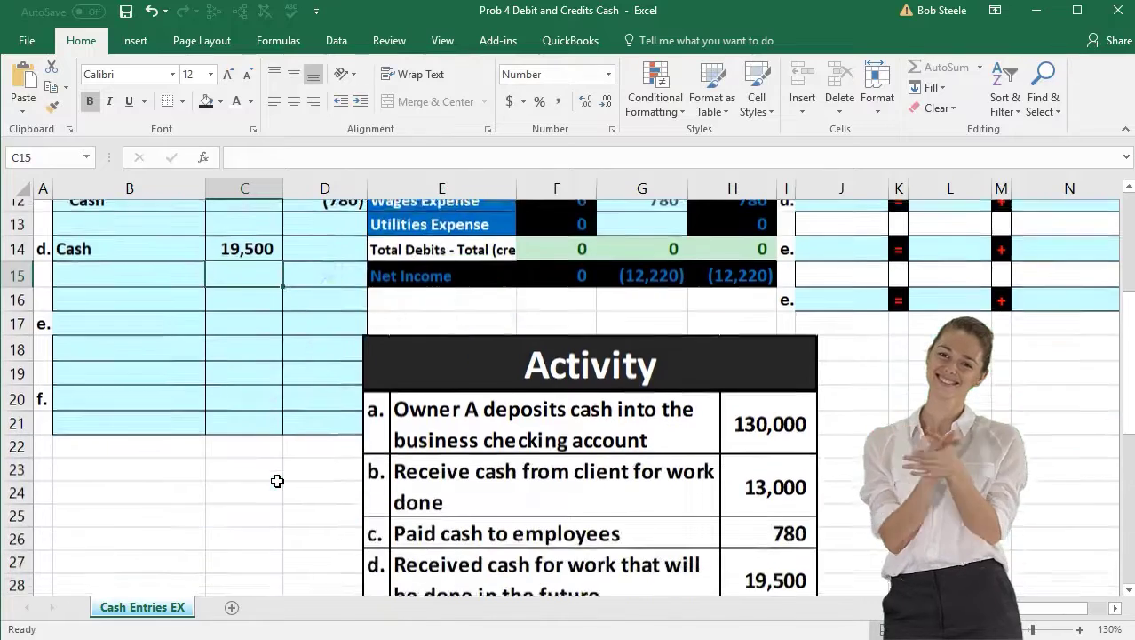
{"action": "scroll", "coordinate": [277, 480], "scroll_direction": "down", "scroll_amount": 1}
{"action": "scroll", "coordinate": [277, 481], "scroll_direction": "up", "scroll_amount": 3}
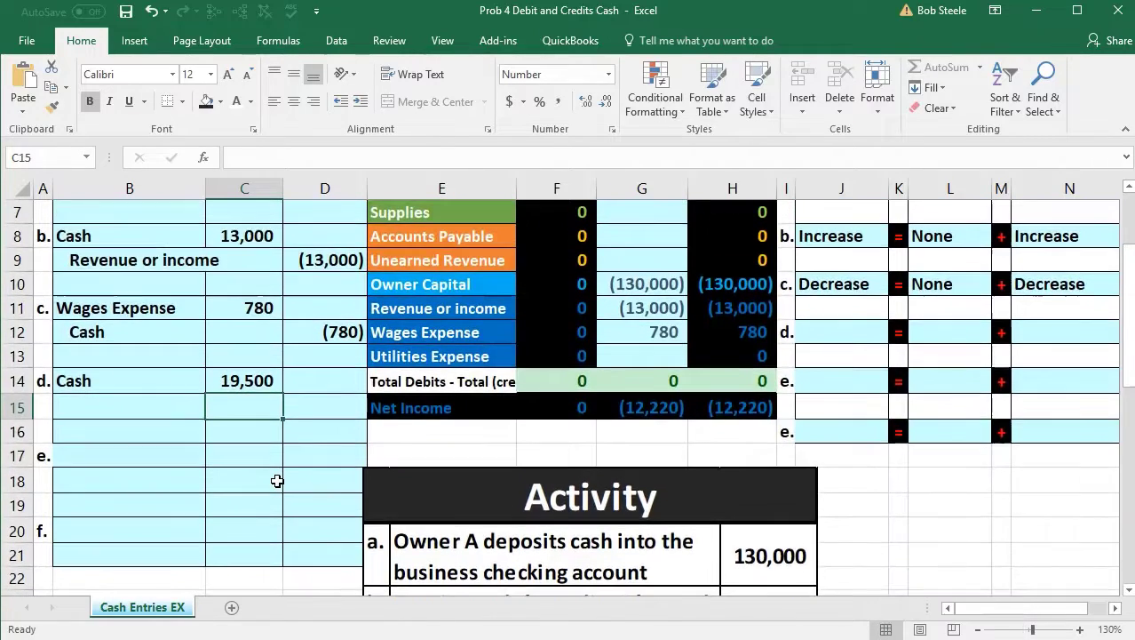
{"action": "left_click", "coordinate": [314, 410]}
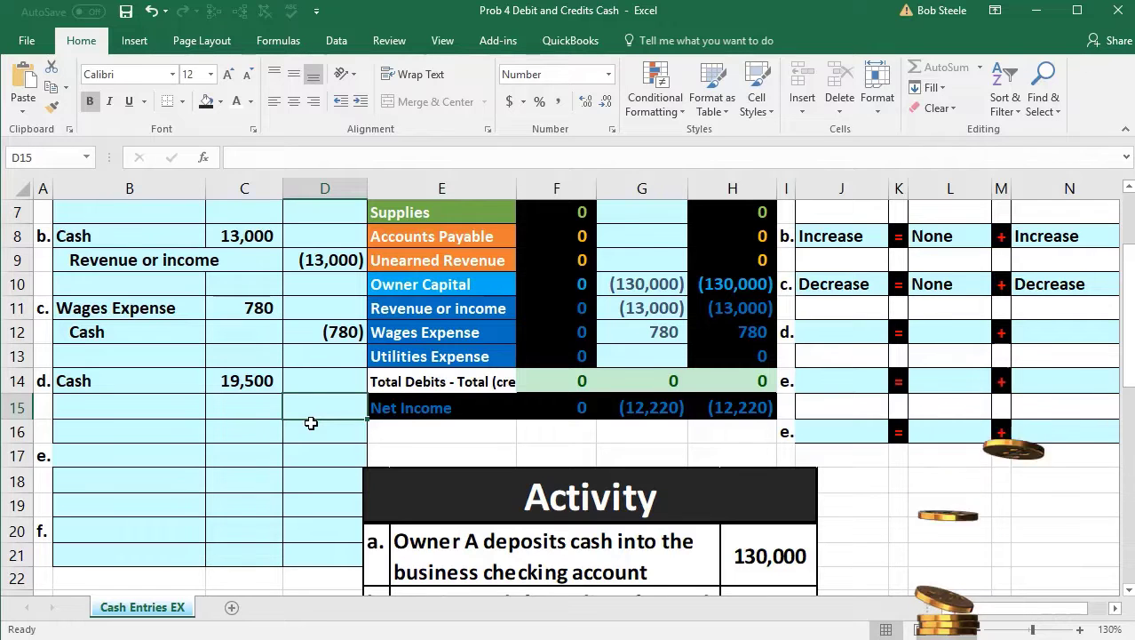
{"action": "type", "text": "-"}
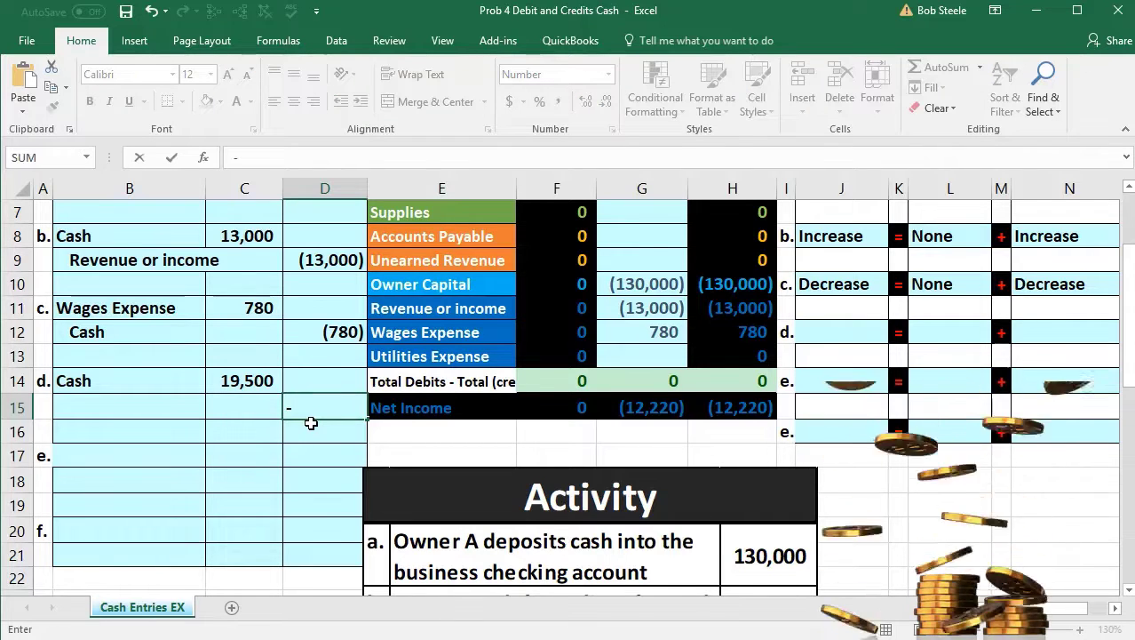
{"action": "type", "text": "19500"}
{"action": "key", "text": "Return"}
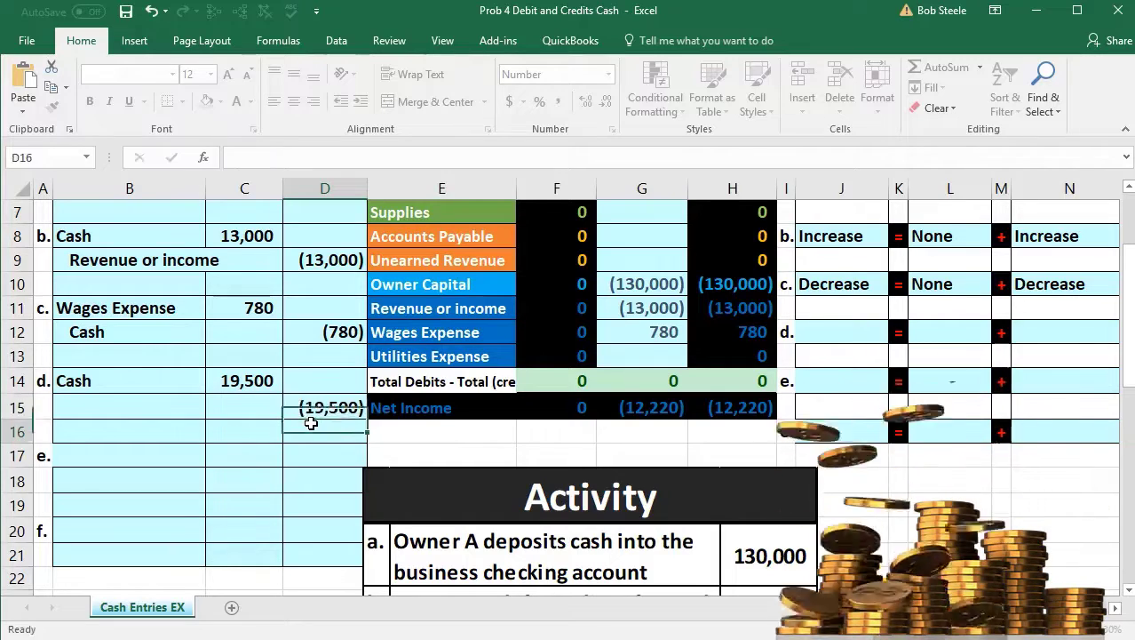
Step: Review the trial balance accounts against activity d to determine which account the entry credits
{"action": "left_click", "coordinate": [167, 411]}
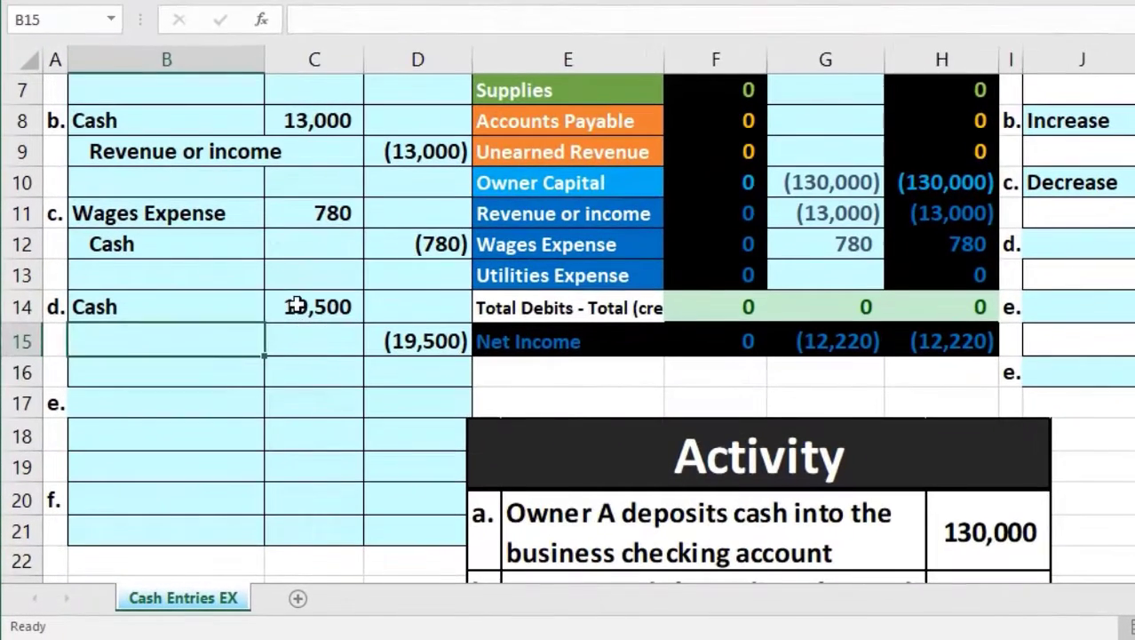
{"action": "left_click", "coordinate": [228, 379]}
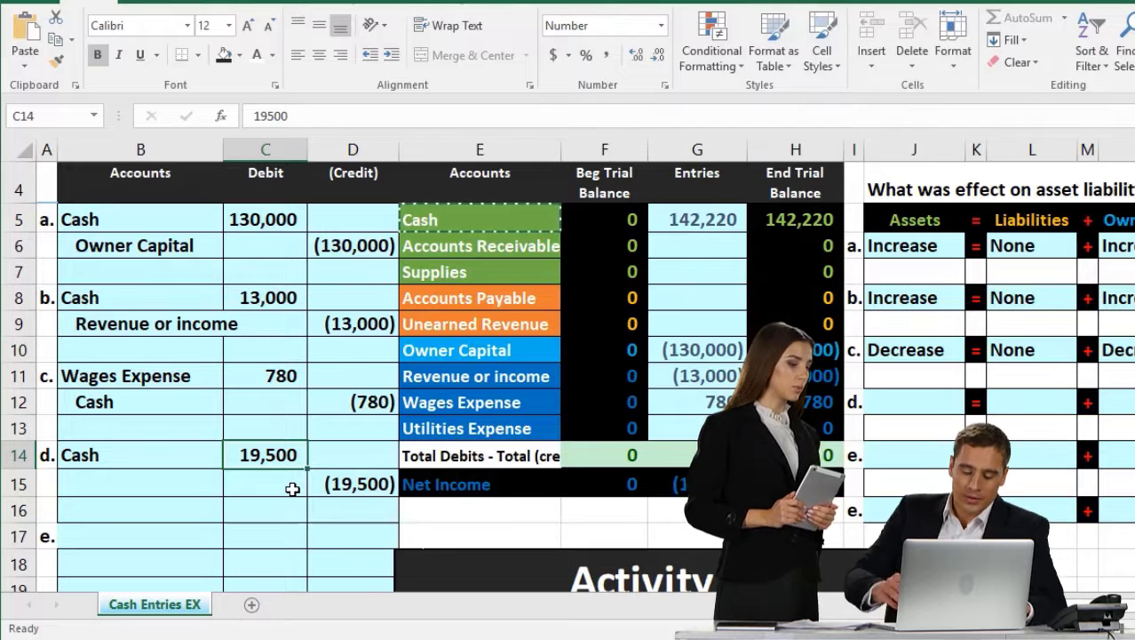
{"action": "left_click", "coordinate": [447, 252]}
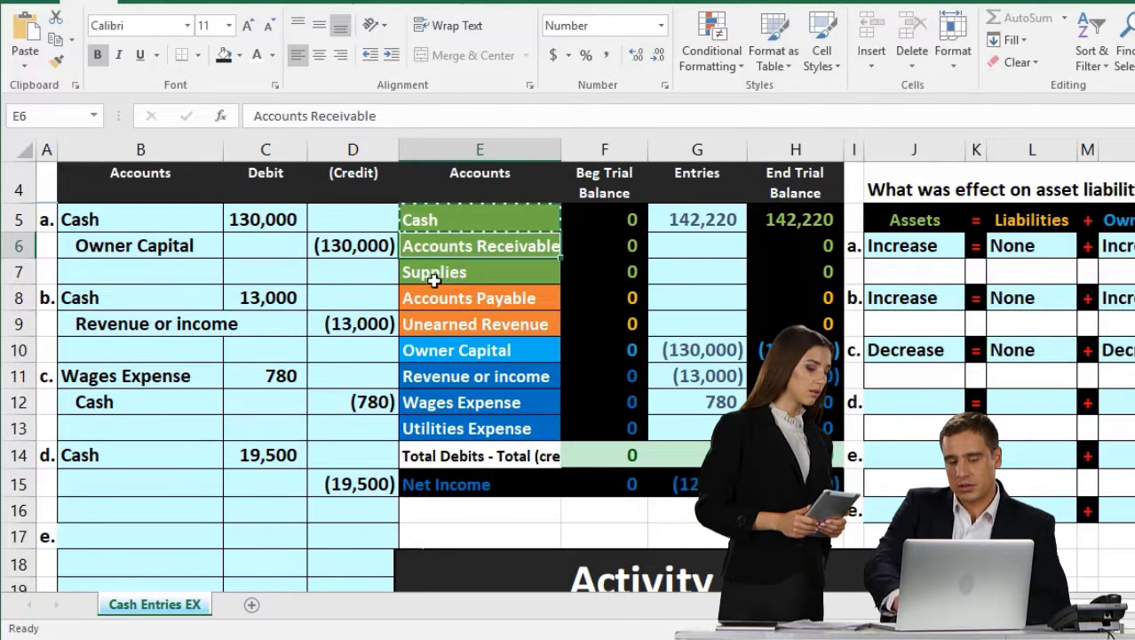
{"action": "left_click", "coordinate": [446, 376]}
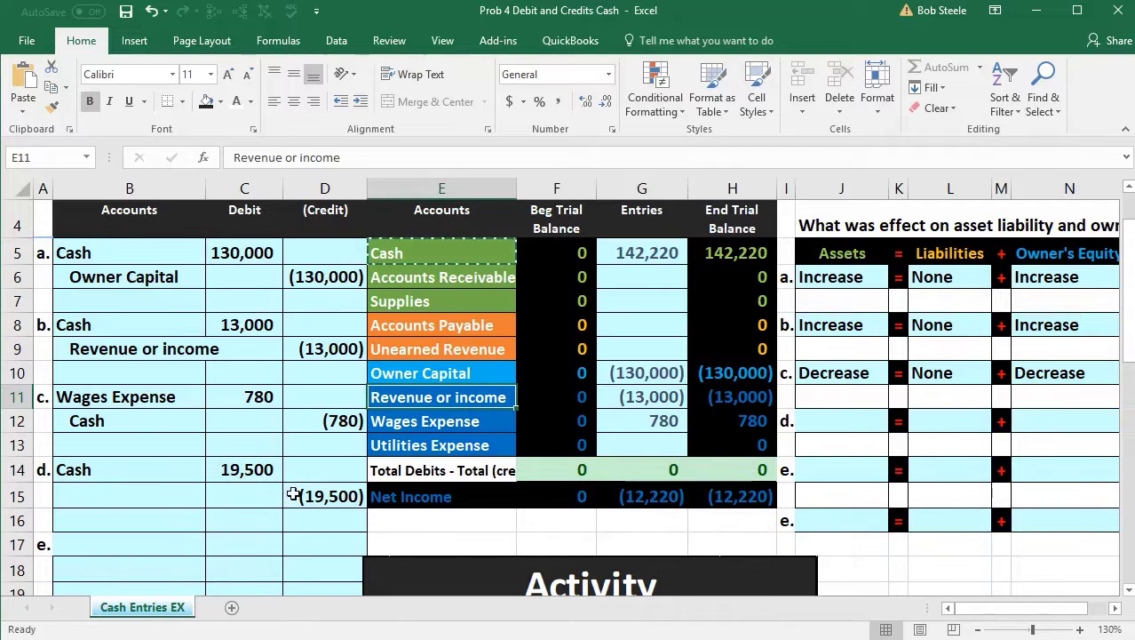
{"action": "scroll", "coordinate": [292, 526], "scroll_direction": "down", "scroll_amount": 4}
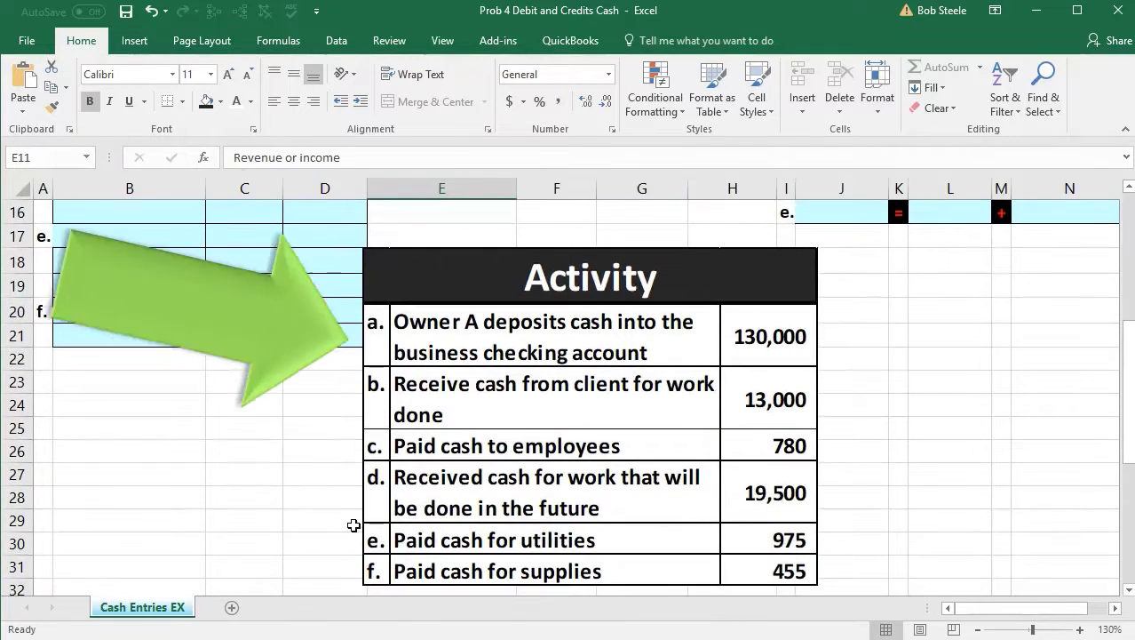
{"action": "scroll", "coordinate": [295, 511], "scroll_direction": "up", "scroll_amount": 3}
{"action": "scroll", "coordinate": [295, 511], "scroll_direction": "up", "scroll_amount": 1}
{"action": "left_click", "coordinate": [241, 472]}
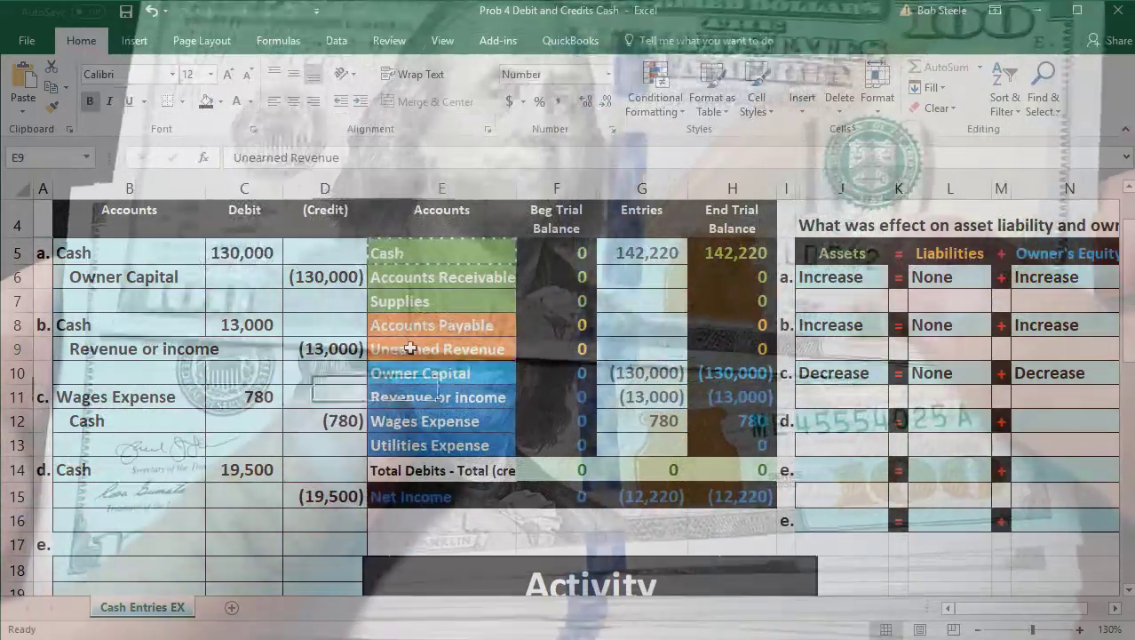
Step: Copy the Unearned Revenue account name from E9 and paste it as values into B15
{"action": "left_click", "coordinate": [450, 355]}
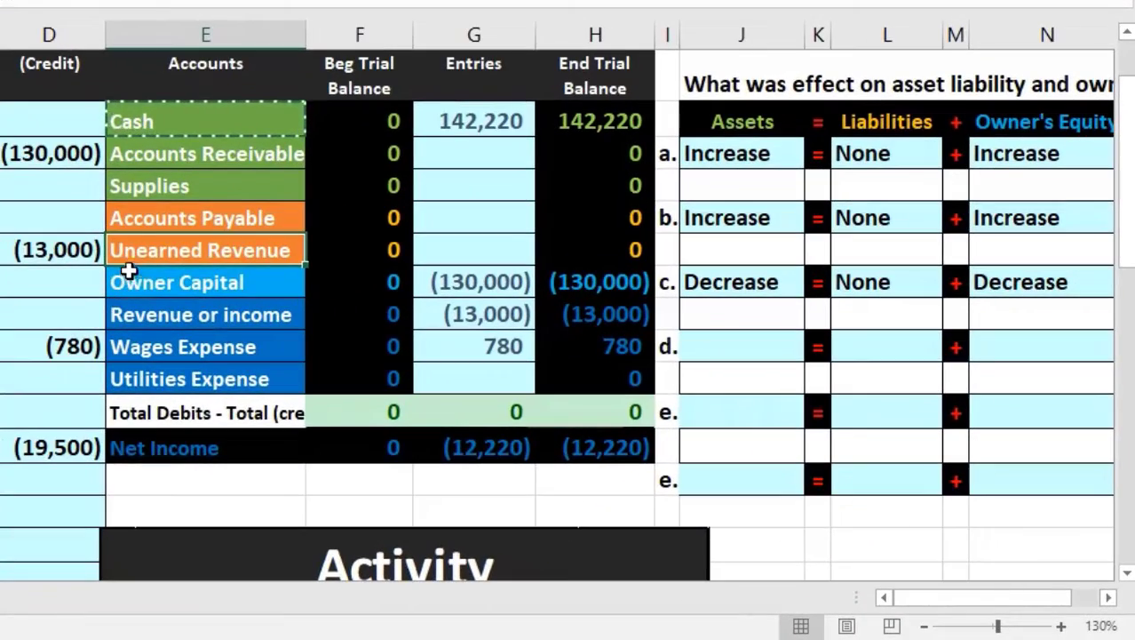
{"action": "right_click", "coordinate": [138, 250]}
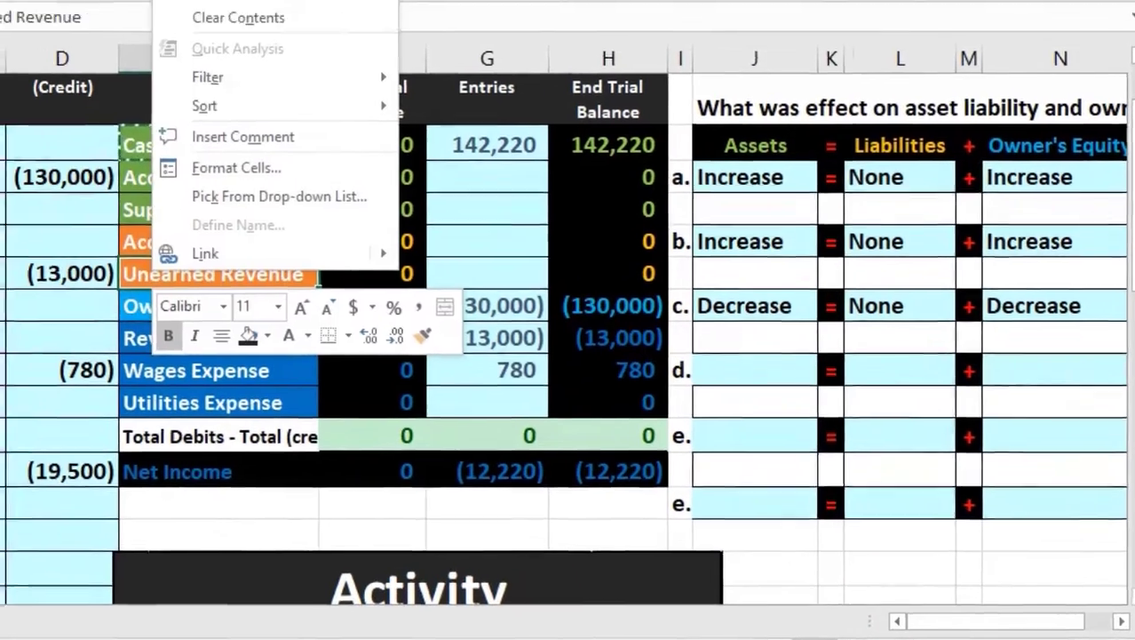
{"action": "key", "text": "ctrl+c"}
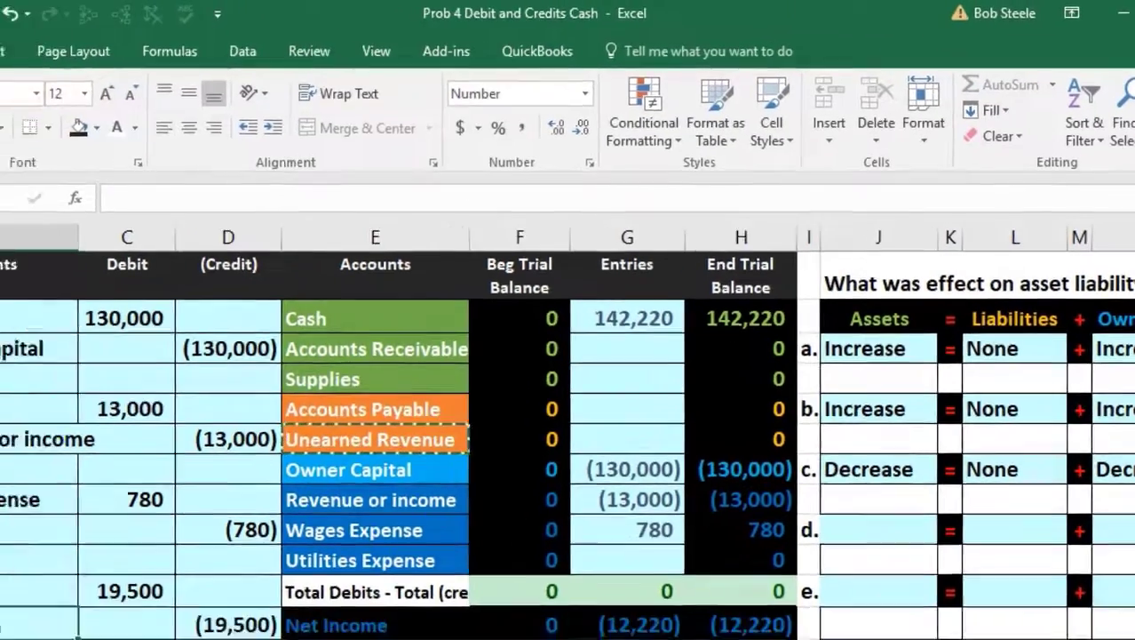
{"action": "right_click", "coordinate": [156, 539]}
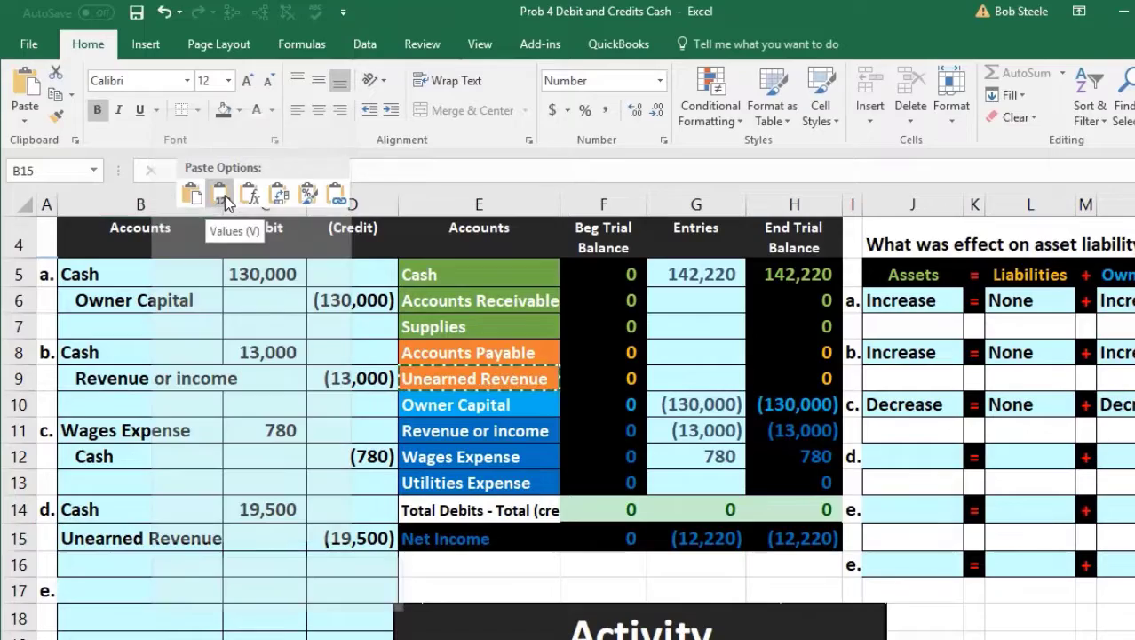
{"action": "left_click", "coordinate": [225, 196]}
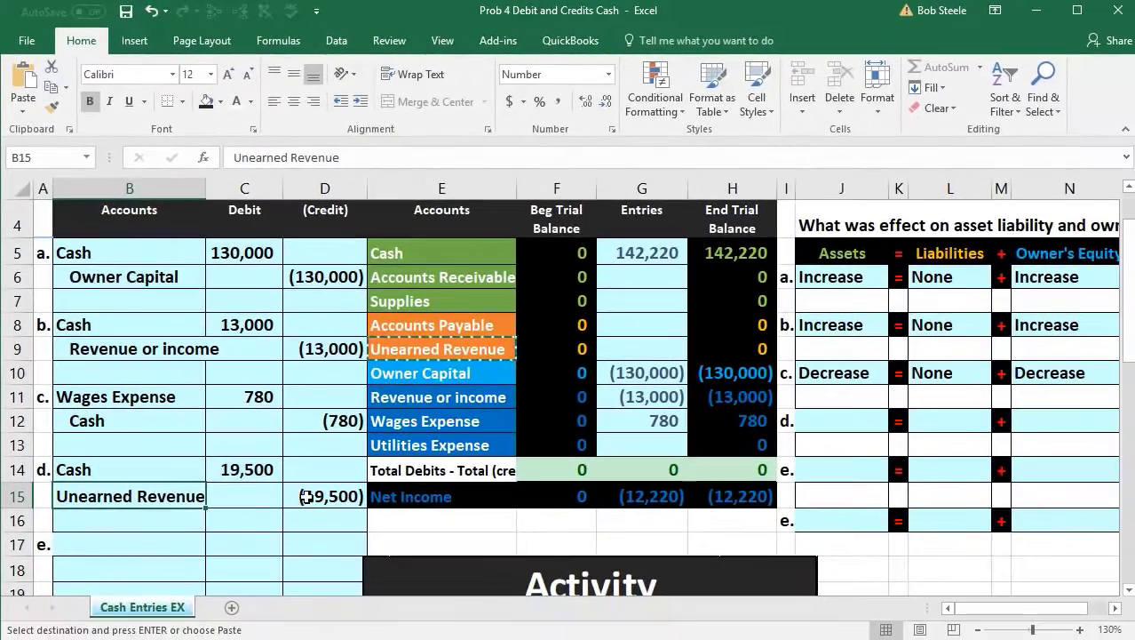
Step: Try adding entry d's Cash debit in C14 to the Cash posting formula in G5, and undo G5 back to an empty cell
{"action": "left_click", "coordinate": [305, 497]}
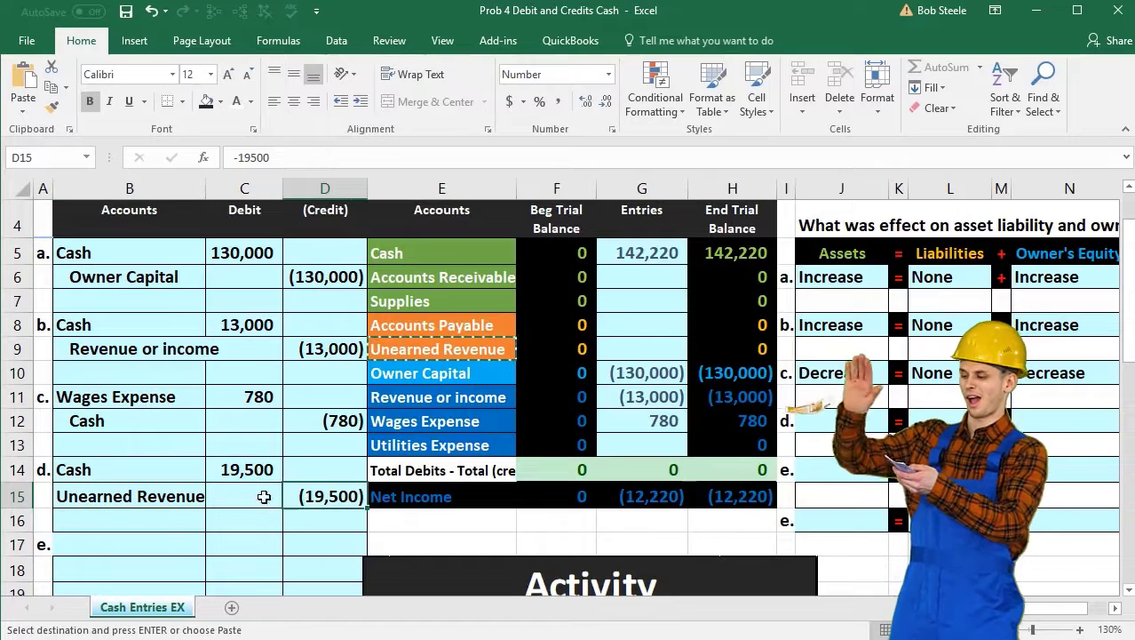
{"action": "left_click", "coordinate": [224, 472]}
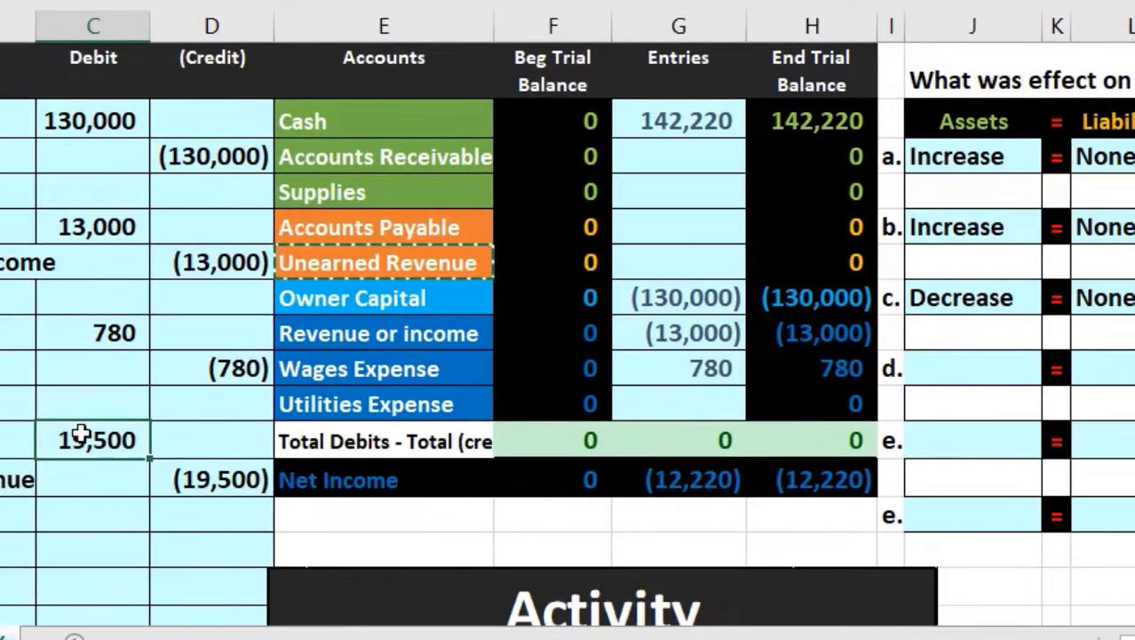
{"action": "left_click_drag", "start_coordinate": [4, 443], "coordinate": [59, 444]}
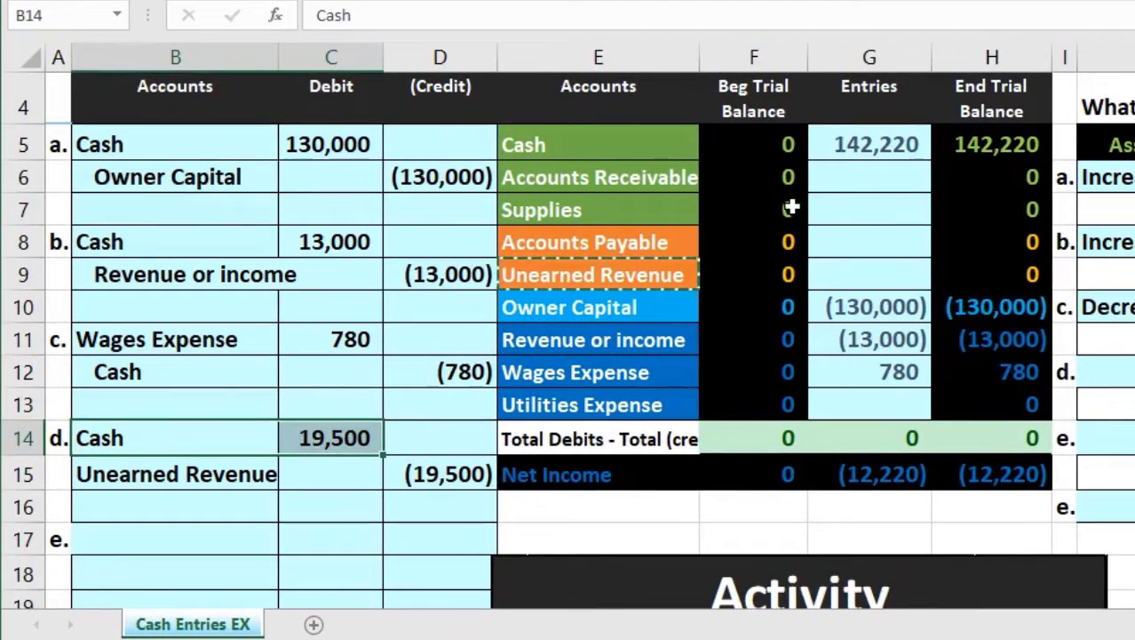
{"action": "left_click", "coordinate": [849, 154]}
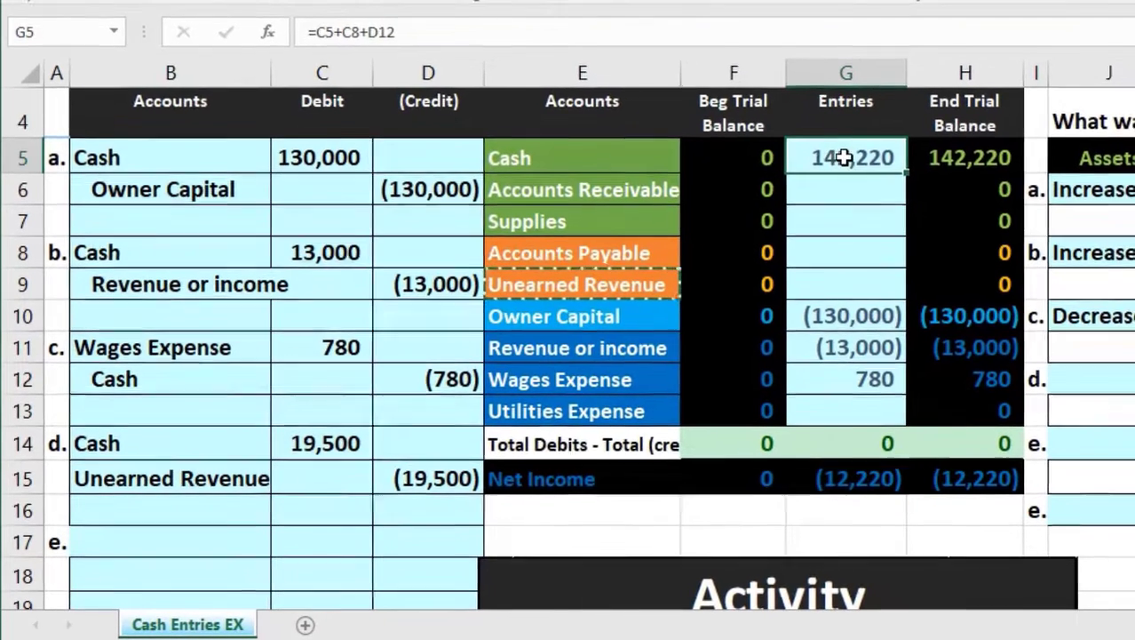
{"action": "double_click", "coordinate": [870, 145]}
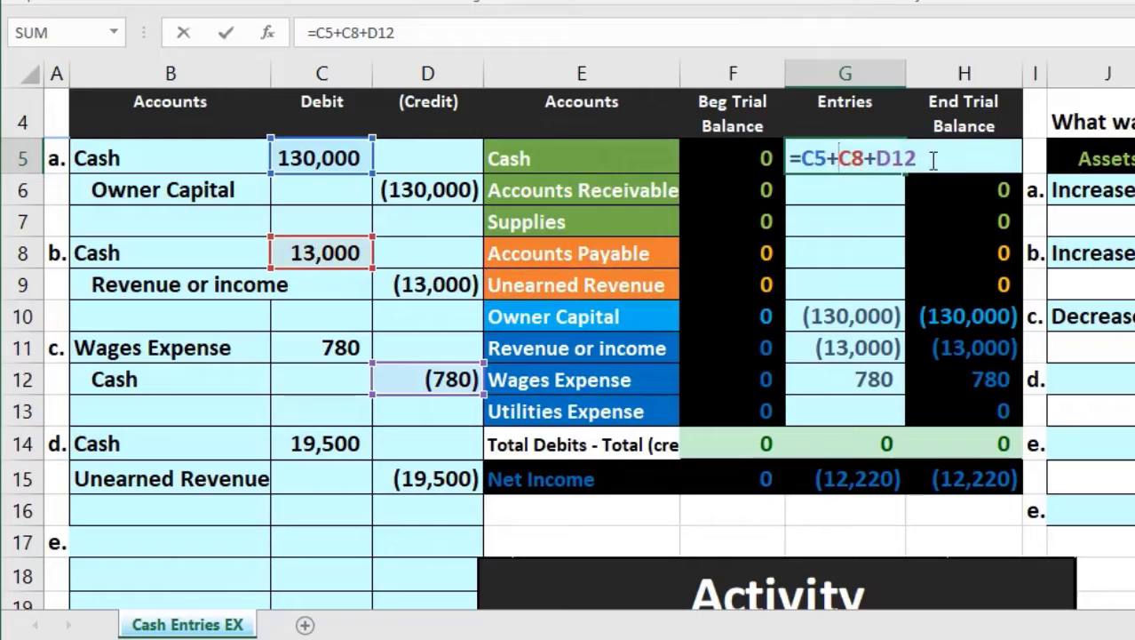
{"action": "type", "text": "+"}
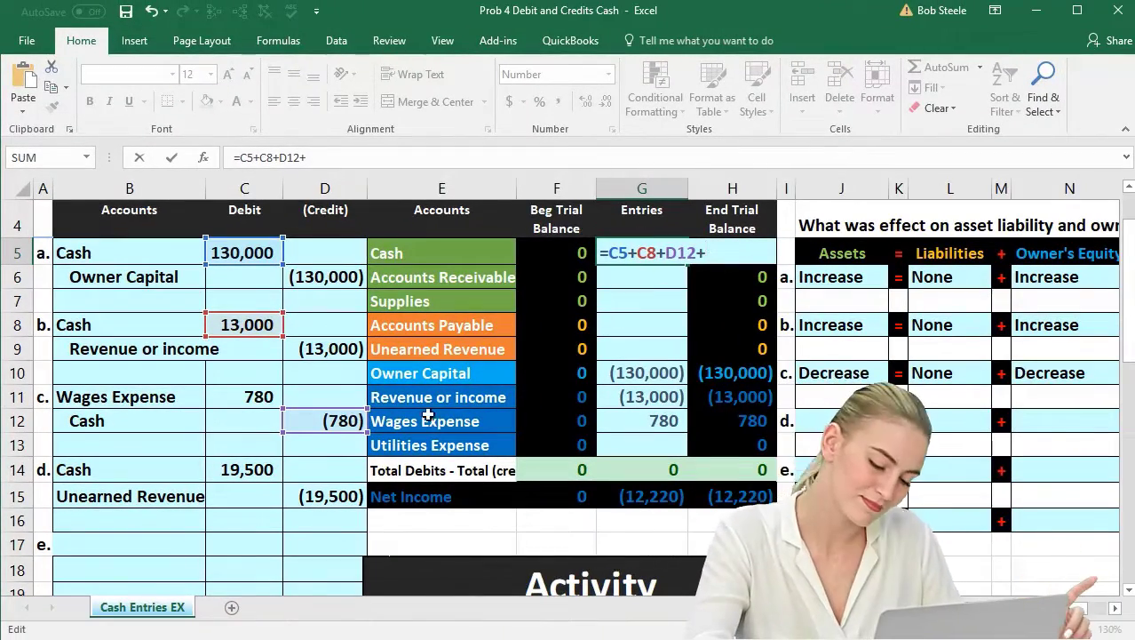
{"action": "left_click", "coordinate": [253, 469]}
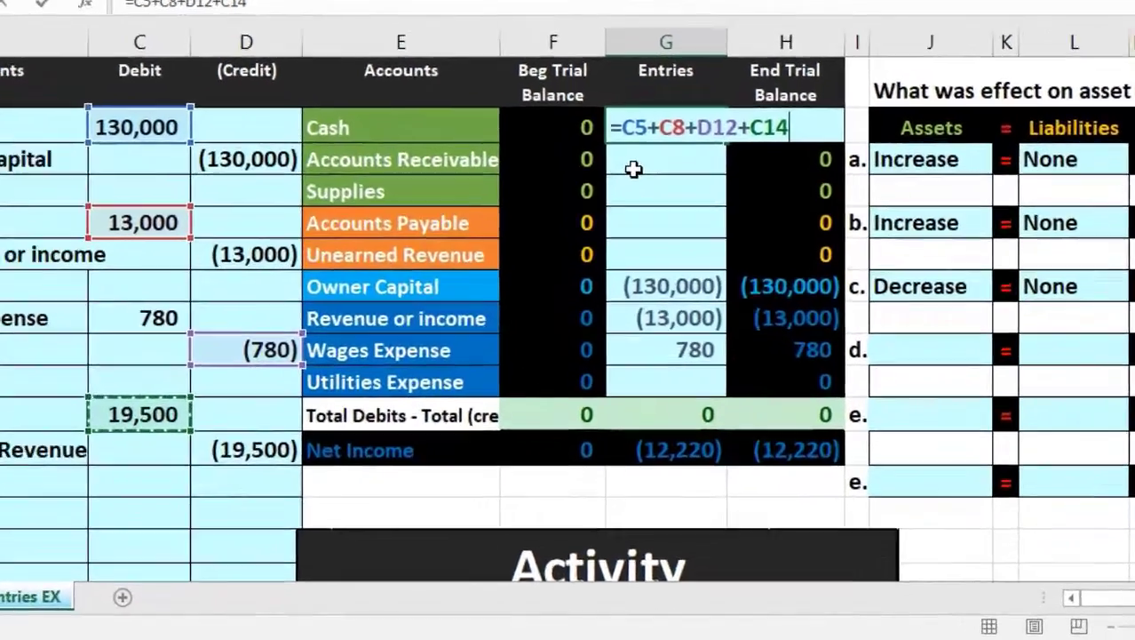
{"action": "key", "text": "Return"}
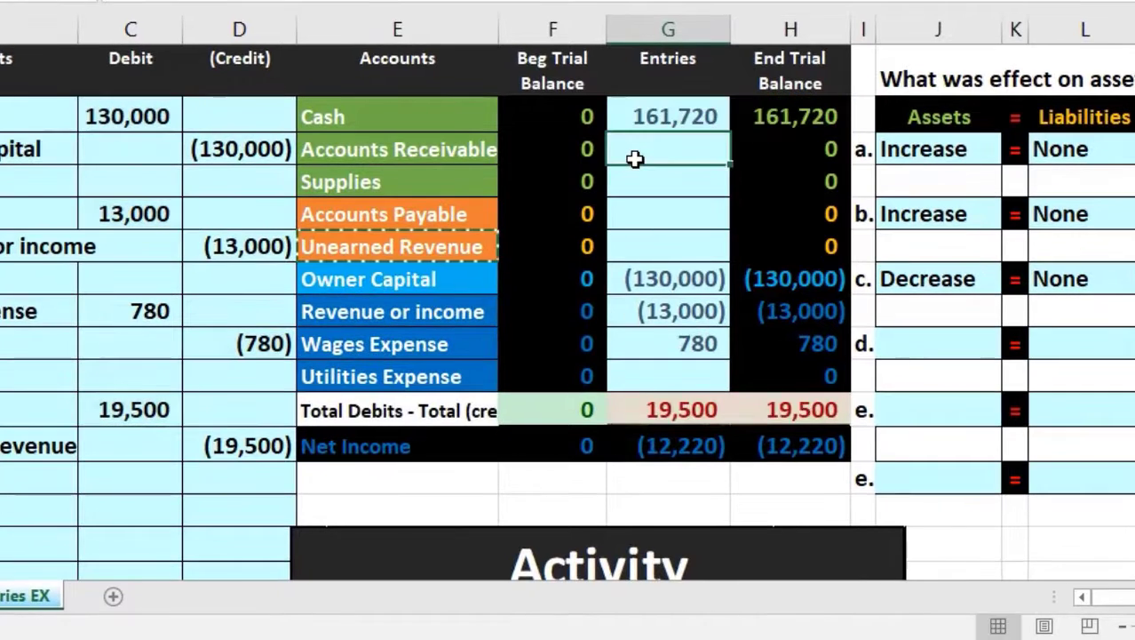
{"action": "key", "text": "ctrl+z"}
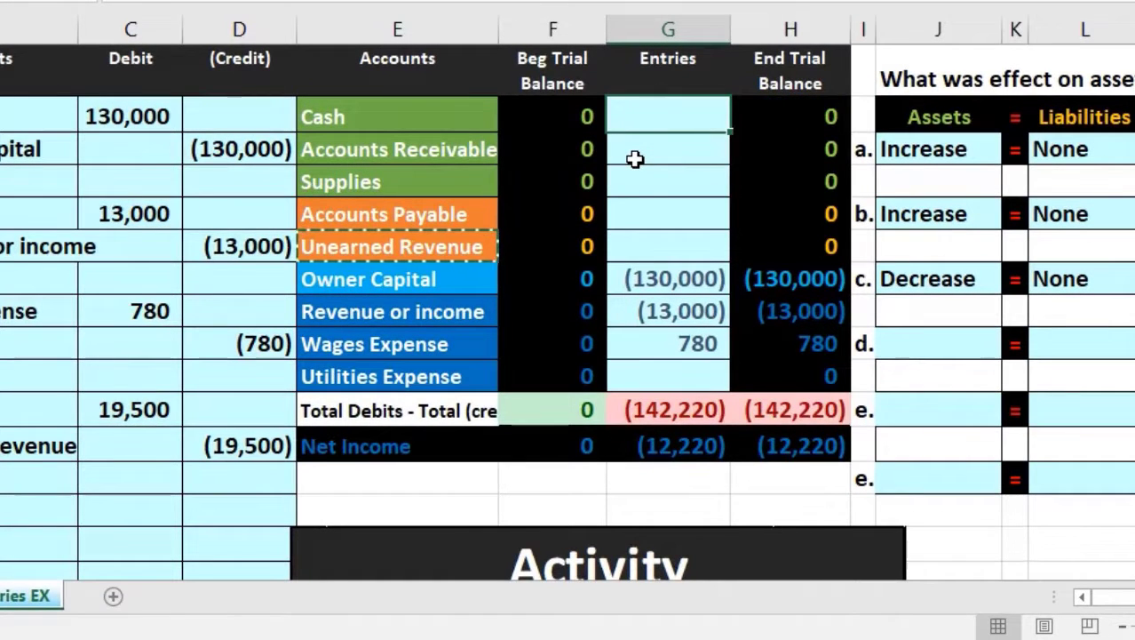
{"action": "key", "text": "Up"}
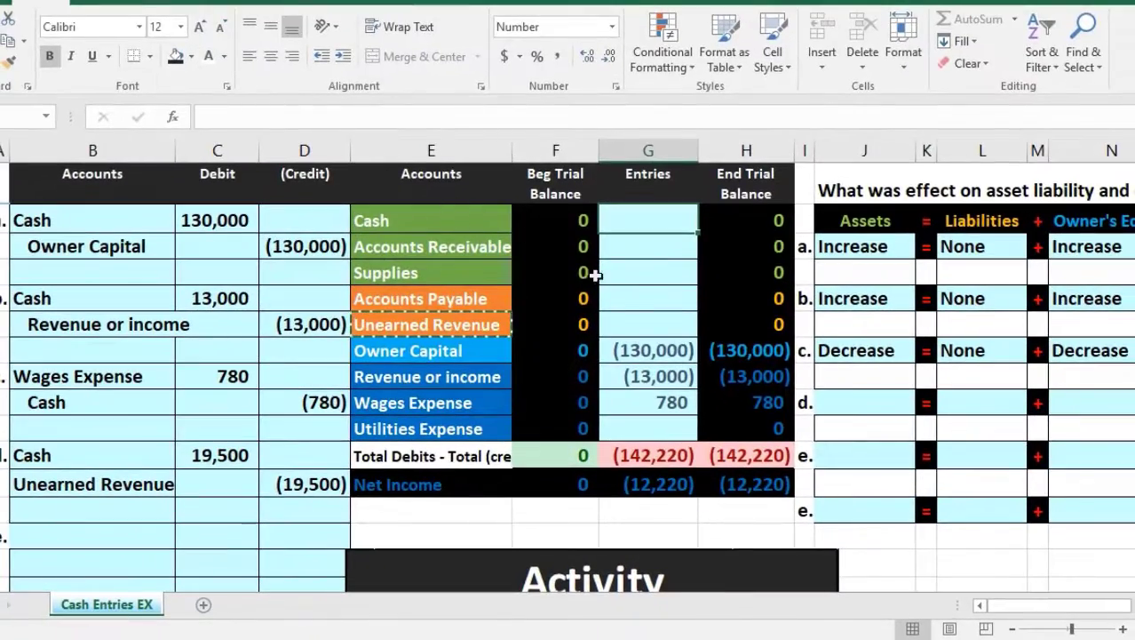
Step: Build the Cash posting formula =C5+C8+D12+D15 in G5 of the Entries column
{"action": "type", "text": "="}
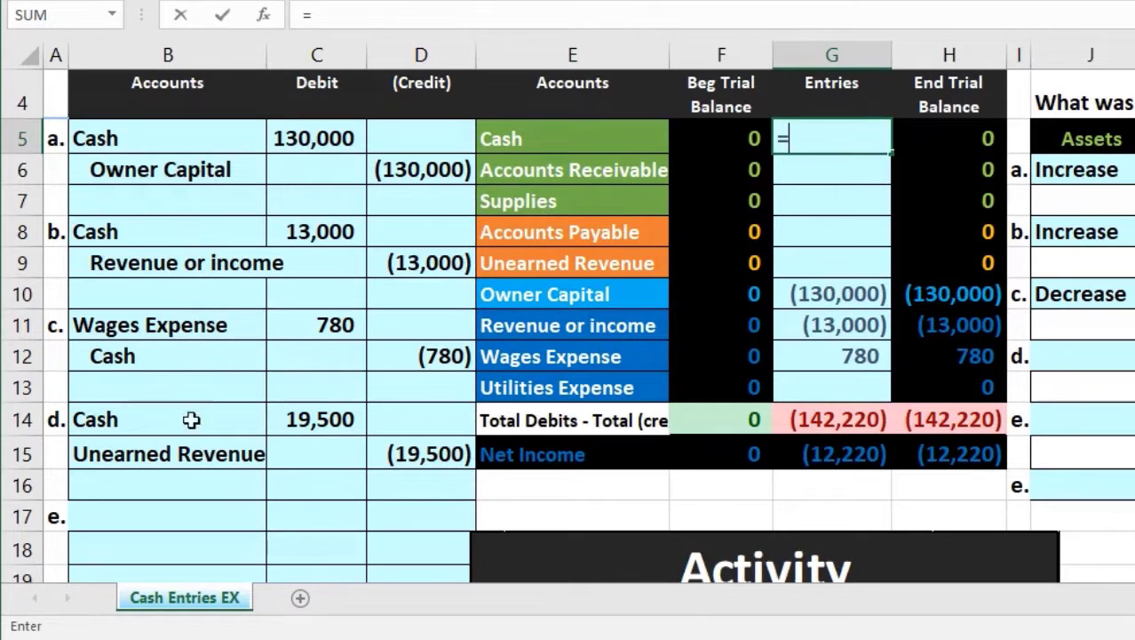
{"action": "left_click", "coordinate": [308, 139]}
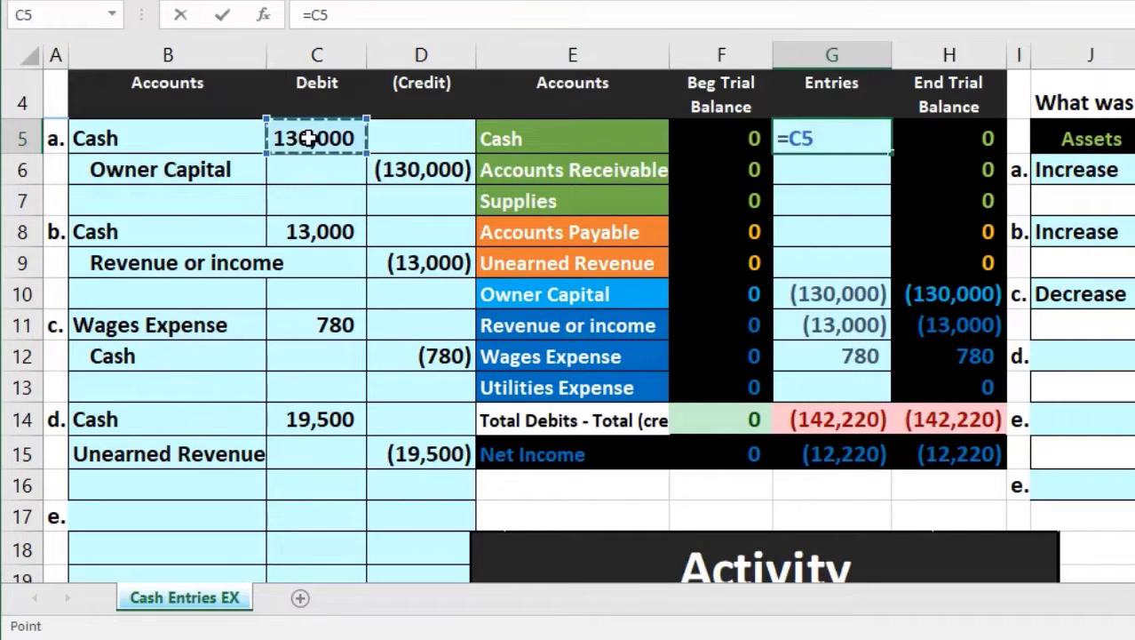
{"action": "type", "text": "+"}
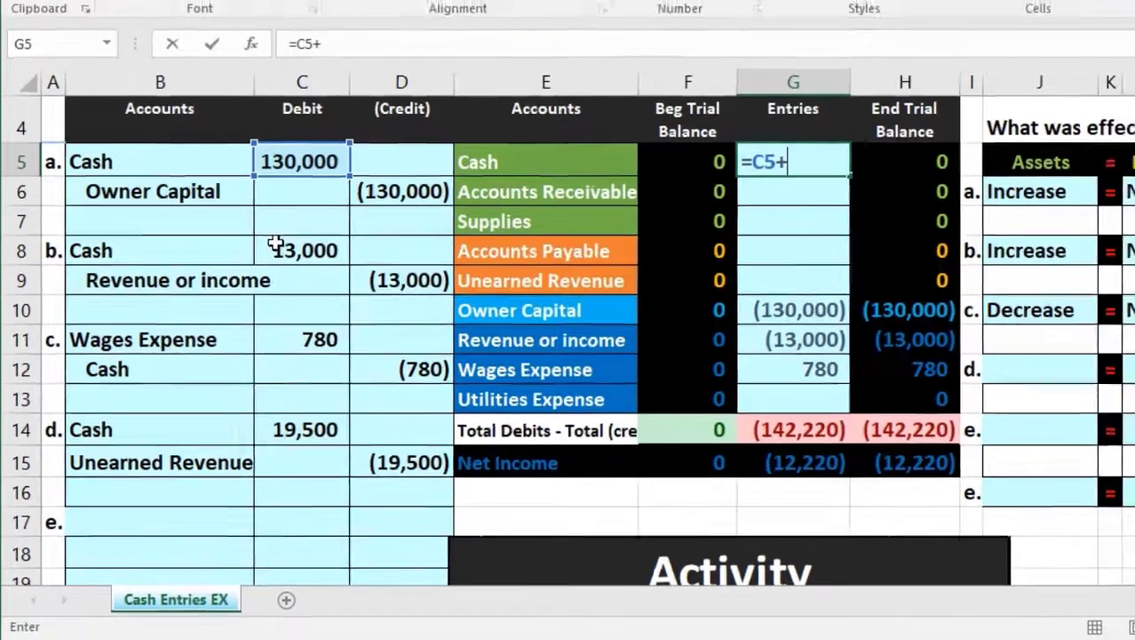
{"action": "left_click", "coordinate": [296, 227]}
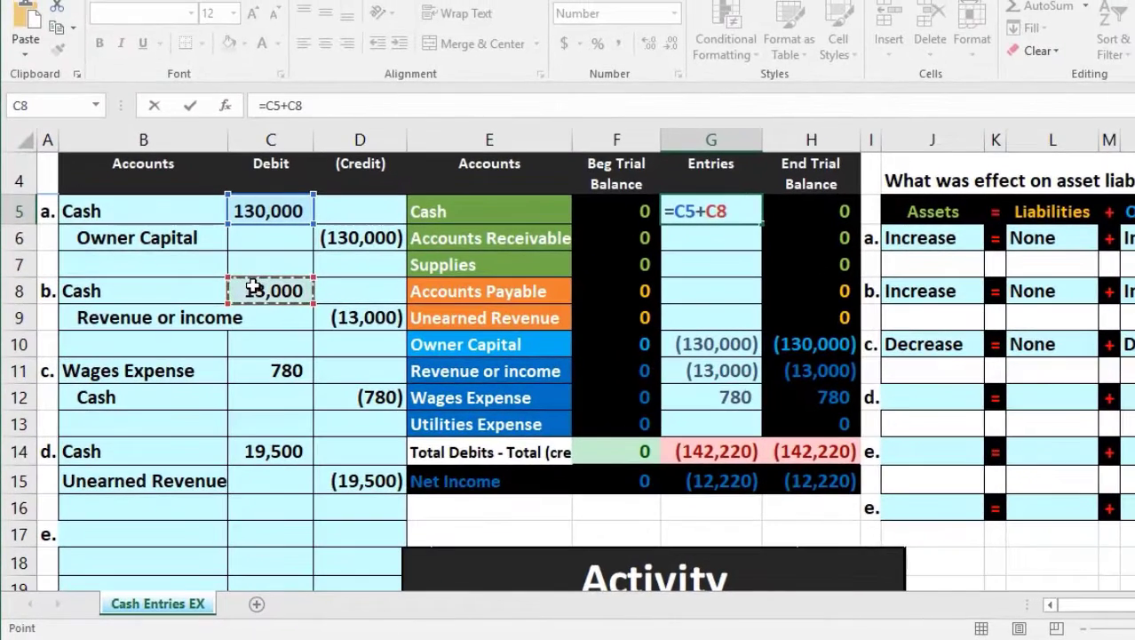
{"action": "type", "text": "+"}
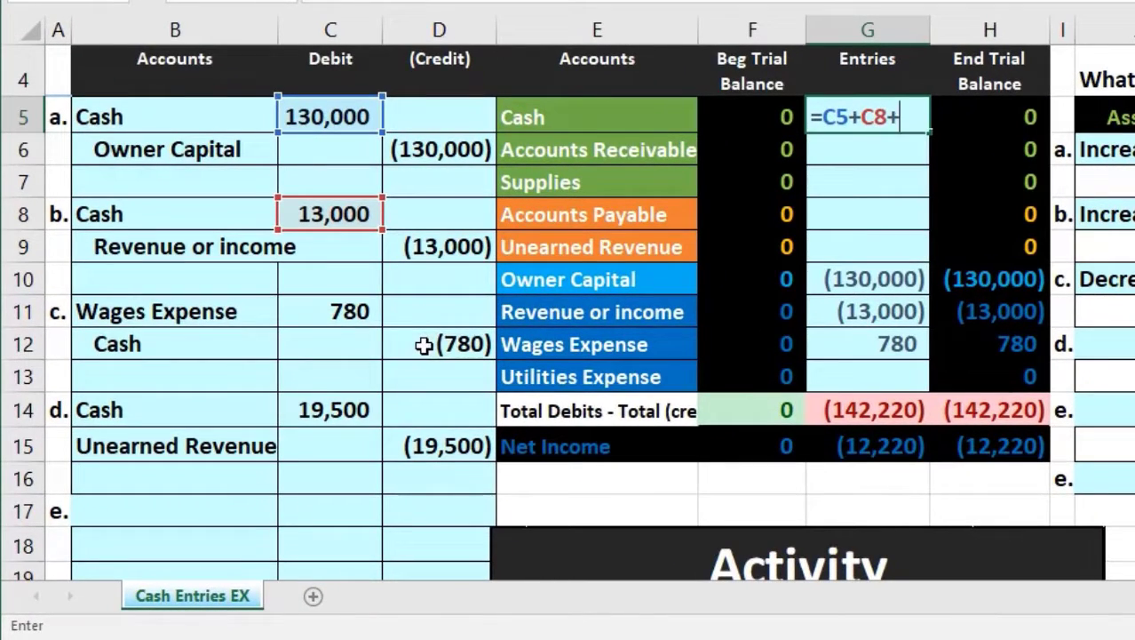
{"action": "left_click", "coordinate": [424, 346]}
{"action": "type", "text": "+"}
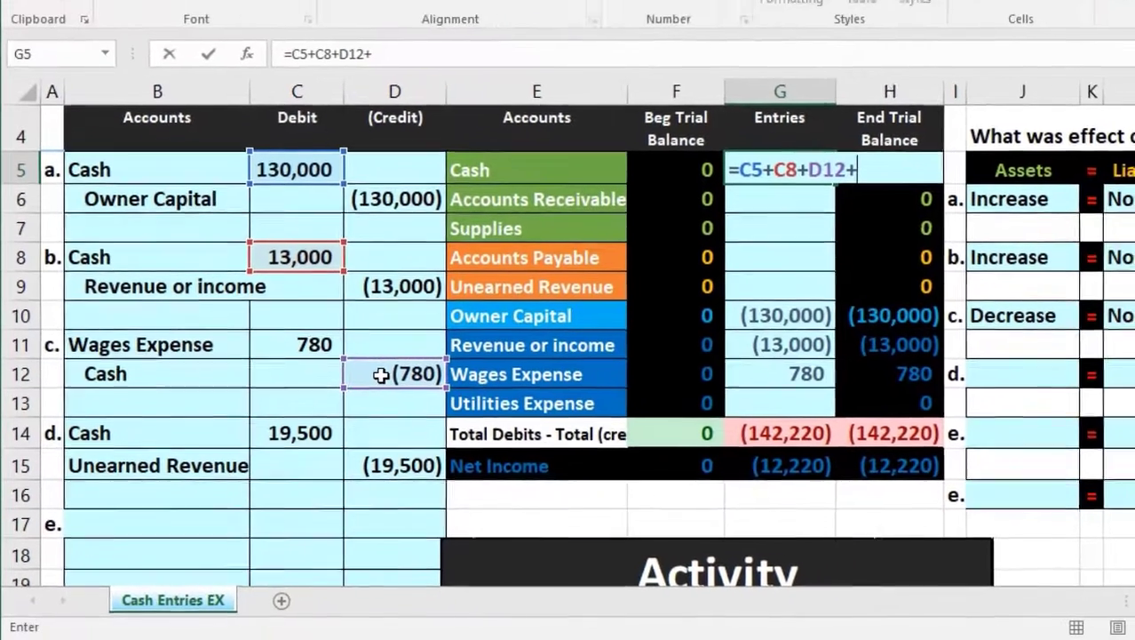
{"action": "left_click", "coordinate": [380, 471]}
{"action": "key", "text": "Return"}
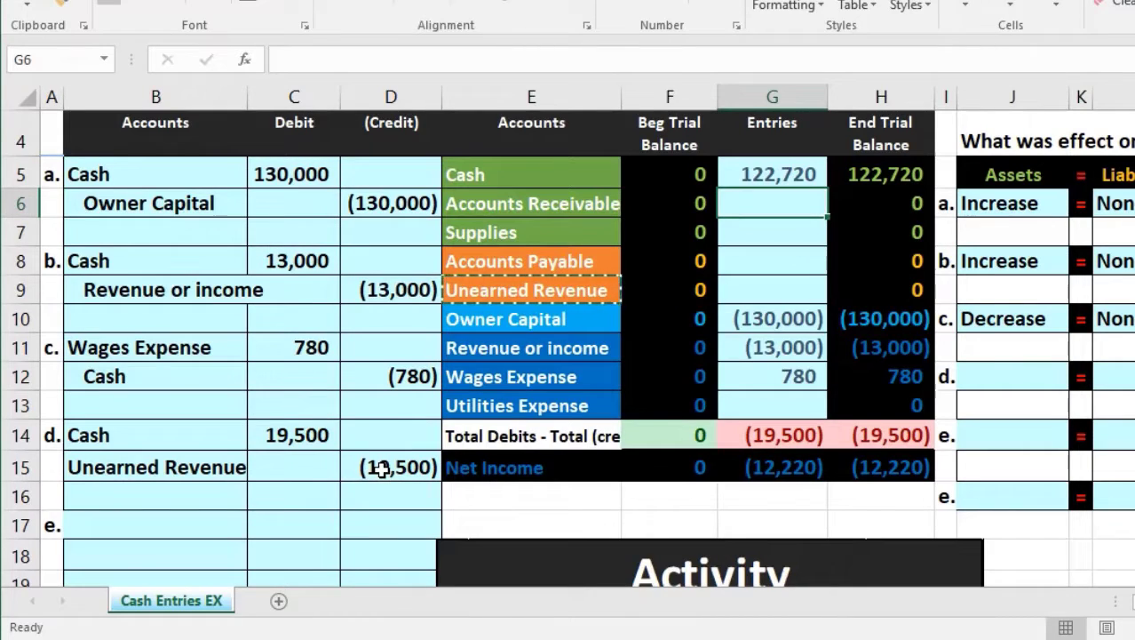
Step: Post entry d's credit to Unearned Revenue by entering =D15 in G9 of the Entries column
{"action": "left_click_drag", "start_coordinate": [178, 469], "coordinate": [382, 480]}
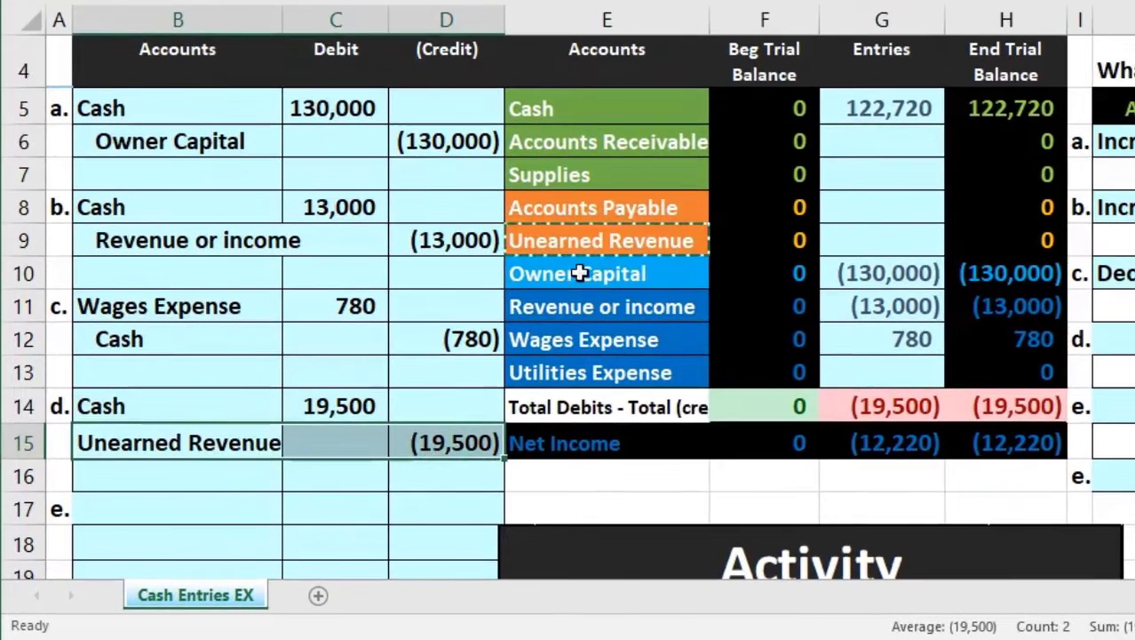
{"action": "left_click", "coordinate": [609, 243]}
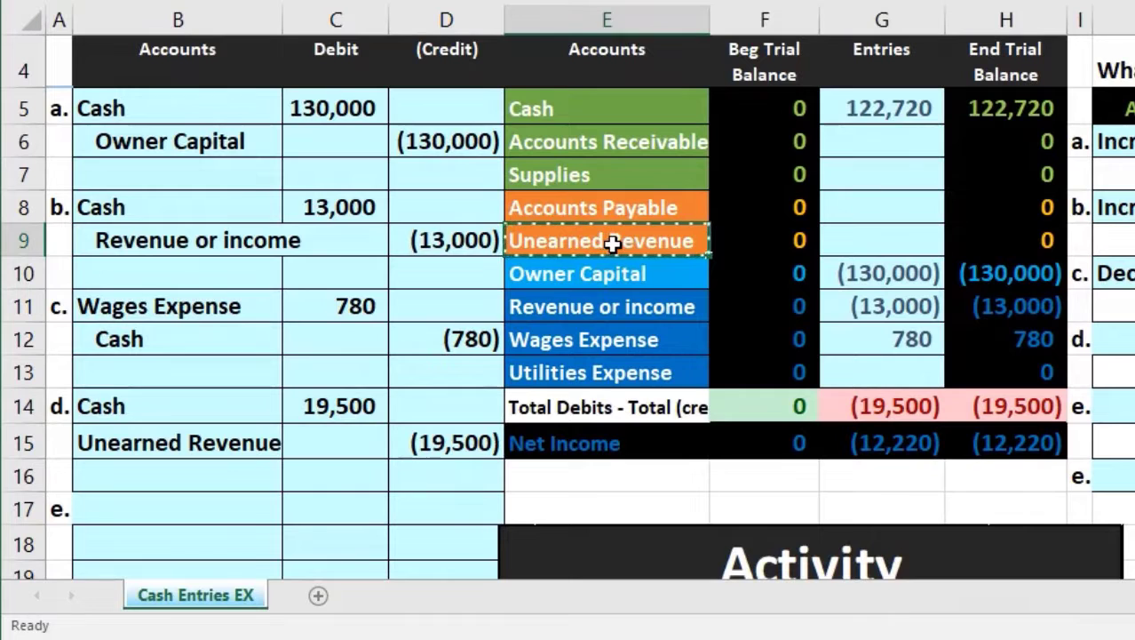
{"action": "left_click", "coordinate": [880, 240]}
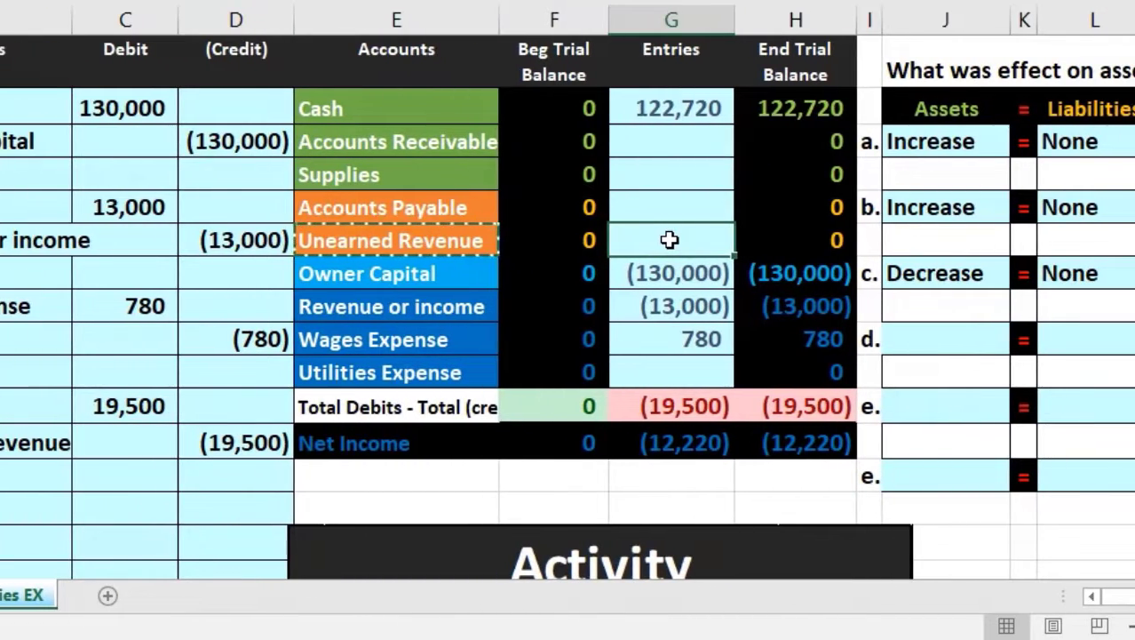
{"action": "type", "text": "="}
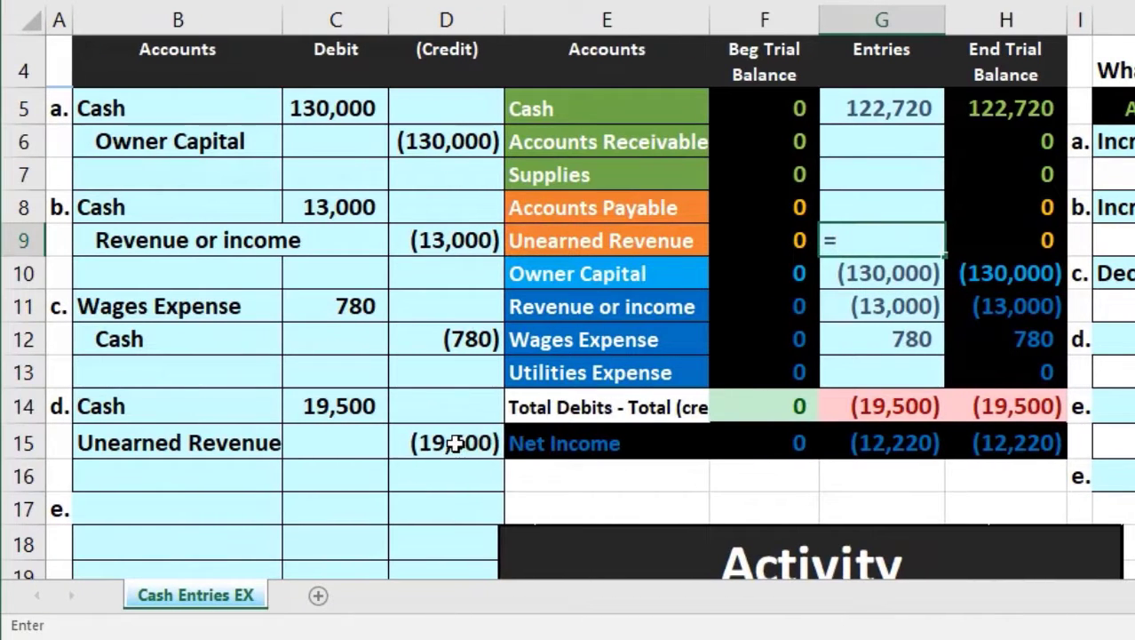
{"action": "left_click", "coordinate": [454, 443]}
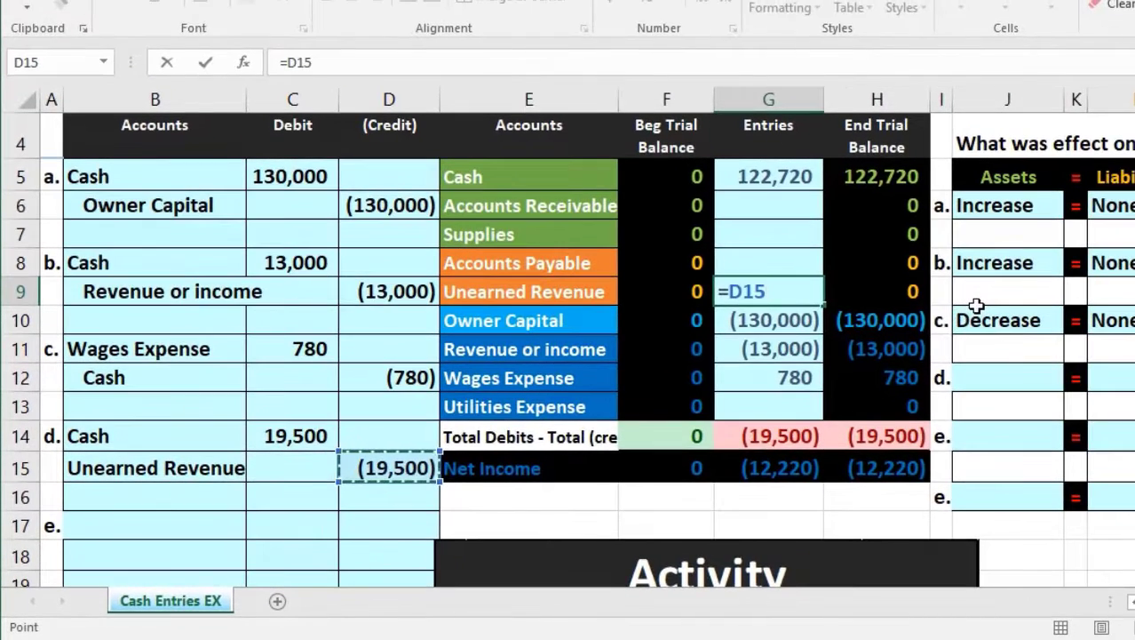
{"action": "key", "text": "Return"}
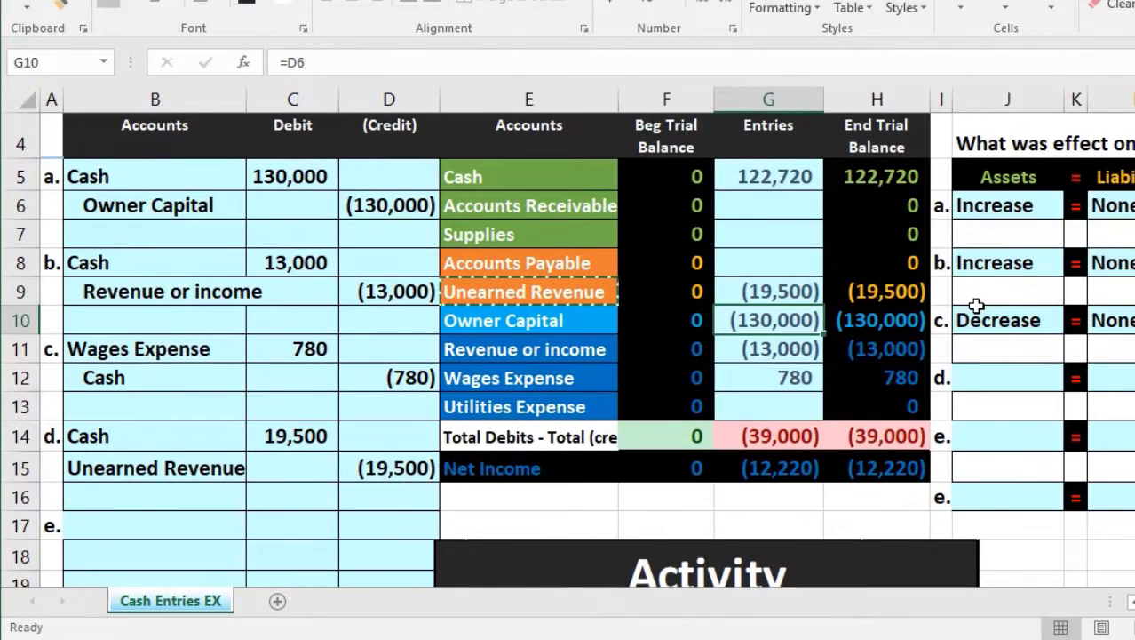
Step: Correct the Cash posting formula in G5 to =C5+C8+D12+C14, replacing the D15 reference with entry d's Cash debit
{"action": "key", "text": "Up"}
{"action": "key", "text": "Up"}
{"action": "key", "text": "Up"}
{"action": "key", "text": "Up"}
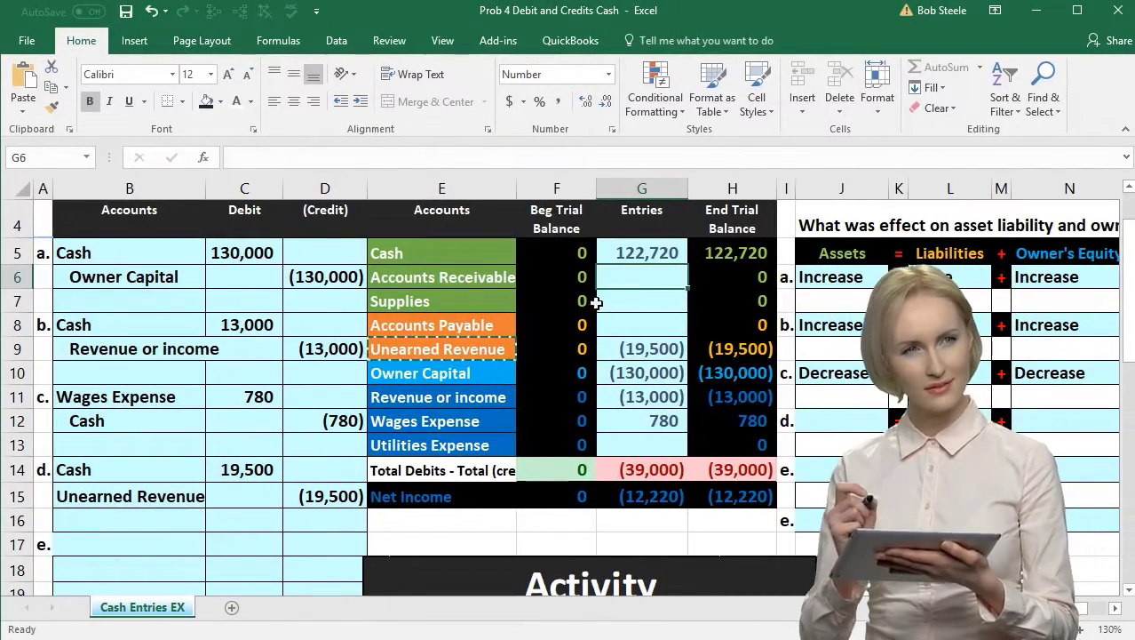
{"action": "double_click", "coordinate": [631, 255]}
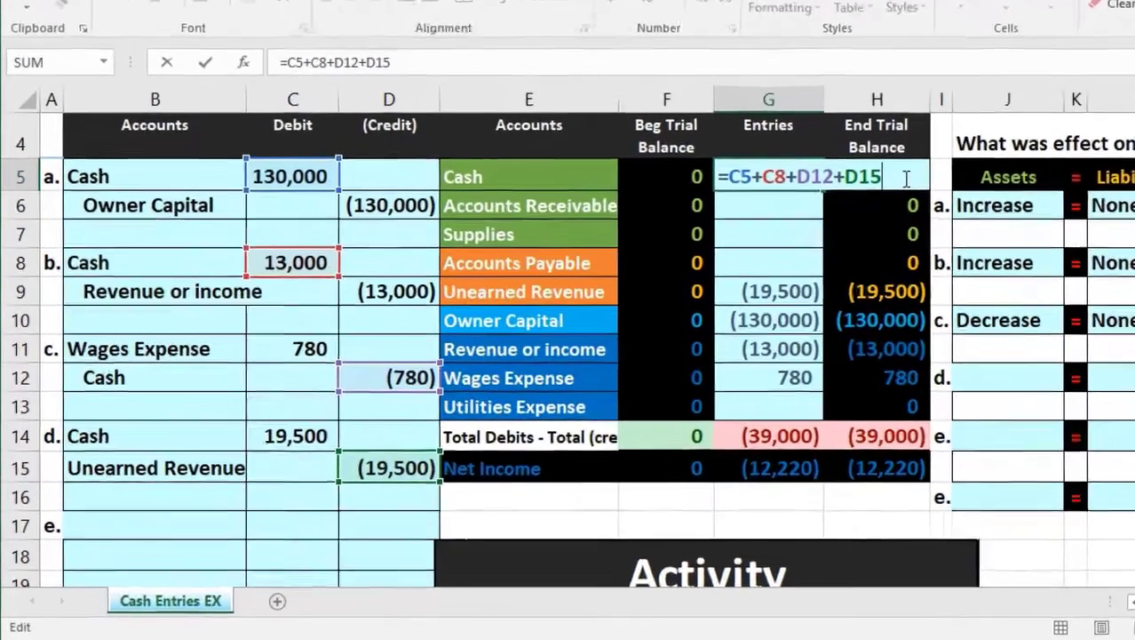
{"action": "key", "text": "BackSpace"}
{"action": "key", "text": "BackSpace"}
{"action": "key", "text": "BackSpace"}
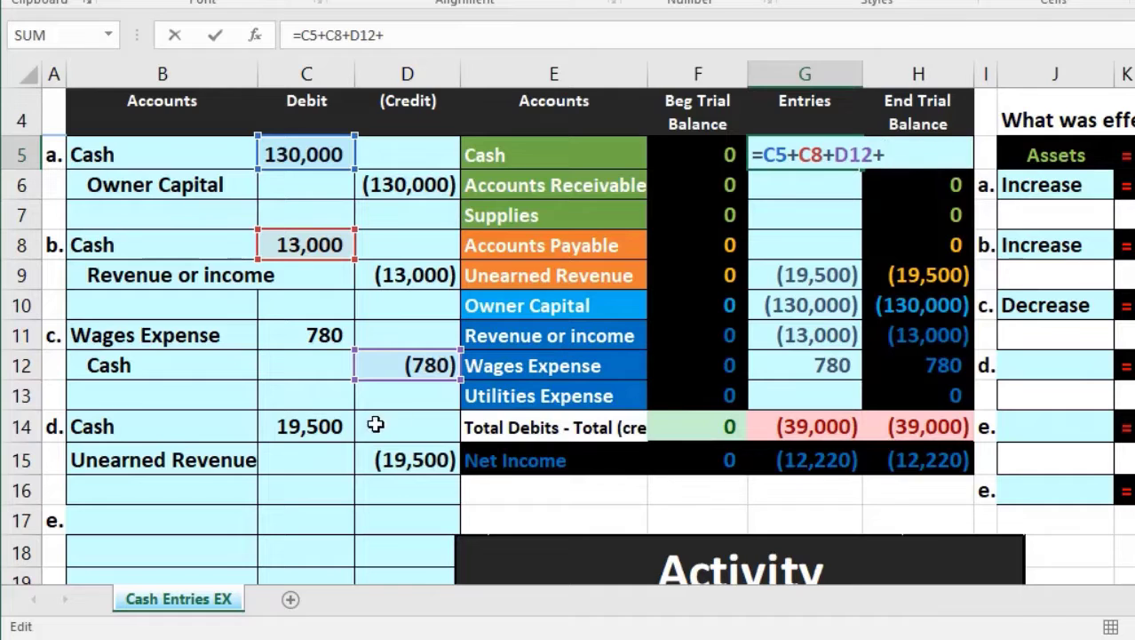
{"action": "left_click", "coordinate": [316, 427]}
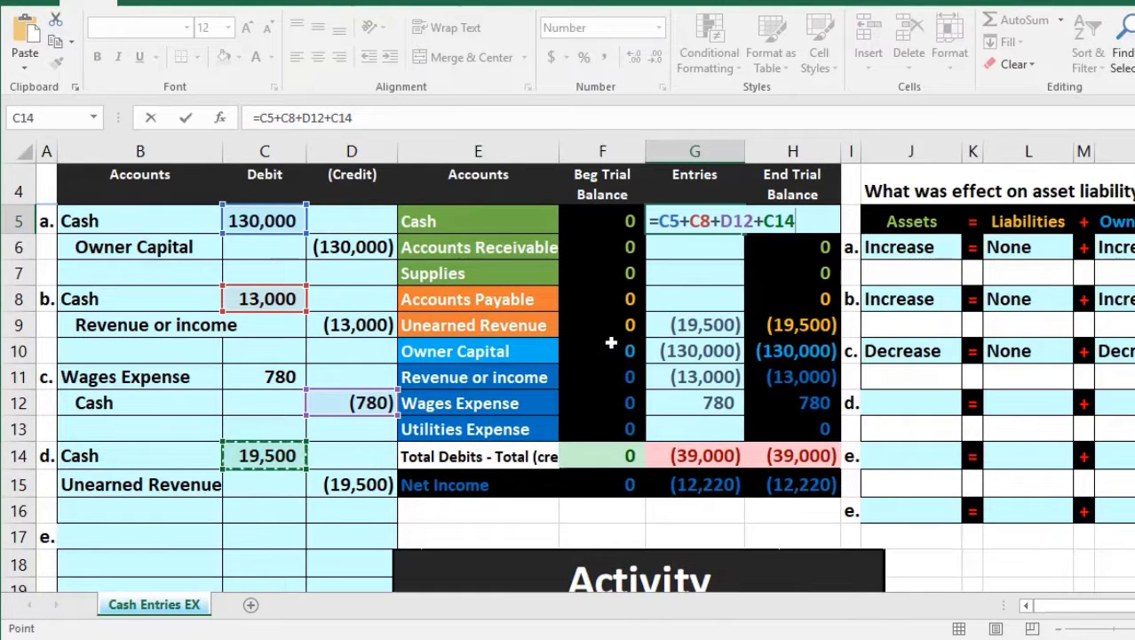
{"action": "key", "text": "Return"}
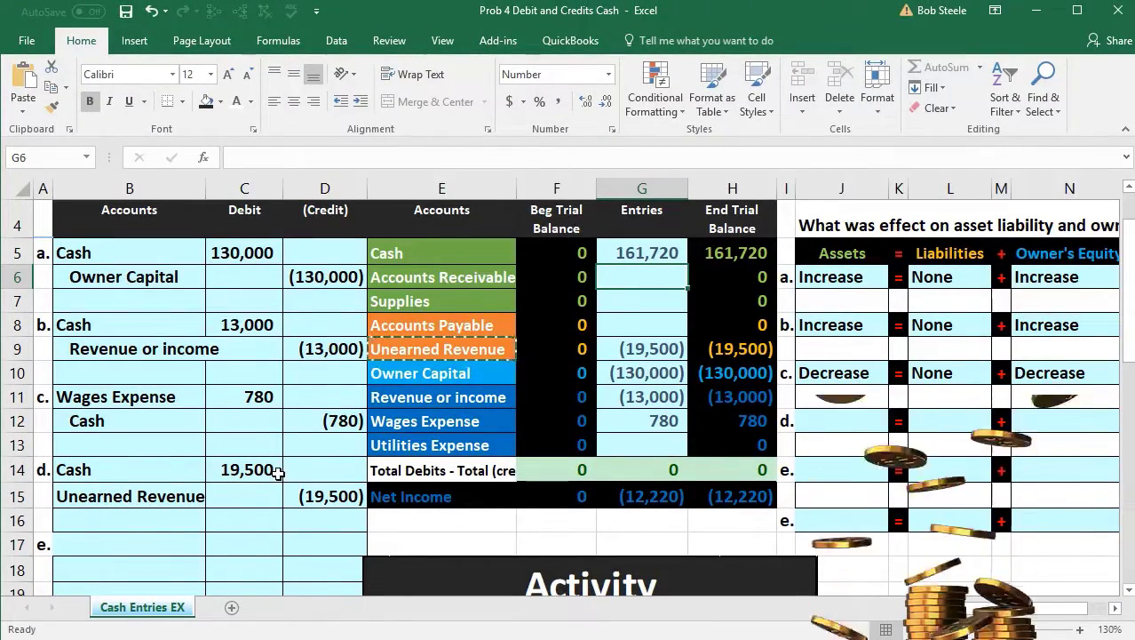
Step: Review entry d's Cash debit and set the effect on Assets for activity d in J12 to Increase
{"action": "left_click_drag", "start_coordinate": [140, 472], "coordinate": [217, 463]}
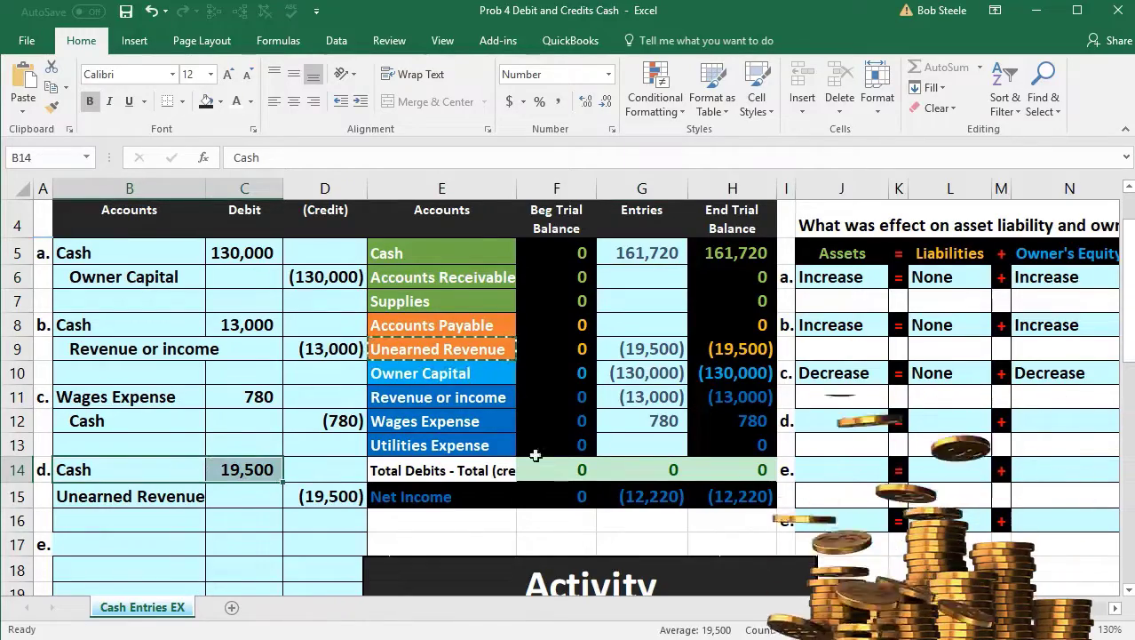
{"action": "left_click", "coordinate": [866, 424]}
{"action": "left_click", "coordinate": [897, 424]}
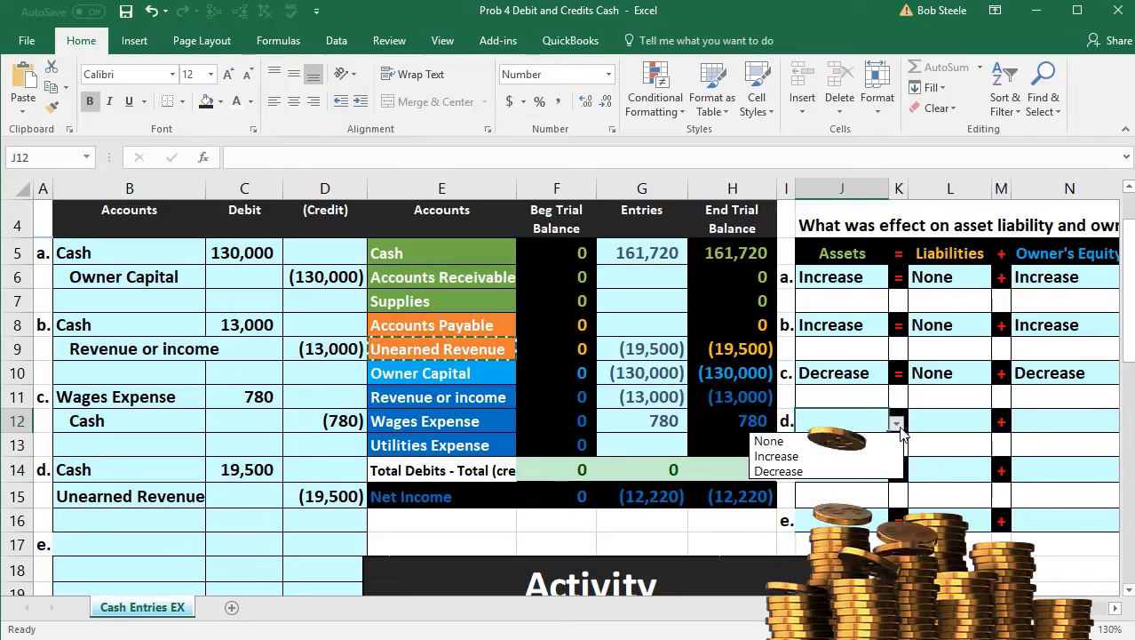
{"action": "left_click", "coordinate": [880, 458]}
Step: Review entry d's Unearned Revenue credit and set the effect on Liabilities for activity d in L12 to Increase
{"action": "left_click_drag", "start_coordinate": [177, 496], "coordinate": [311, 492]}
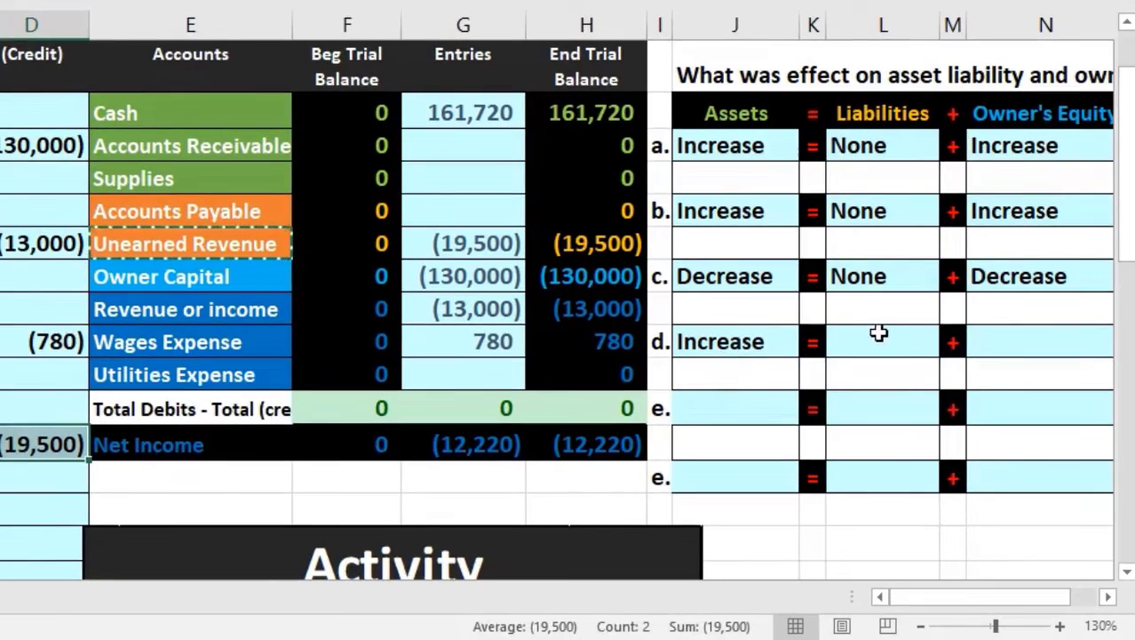
{"action": "left_click", "coordinate": [878, 333]}
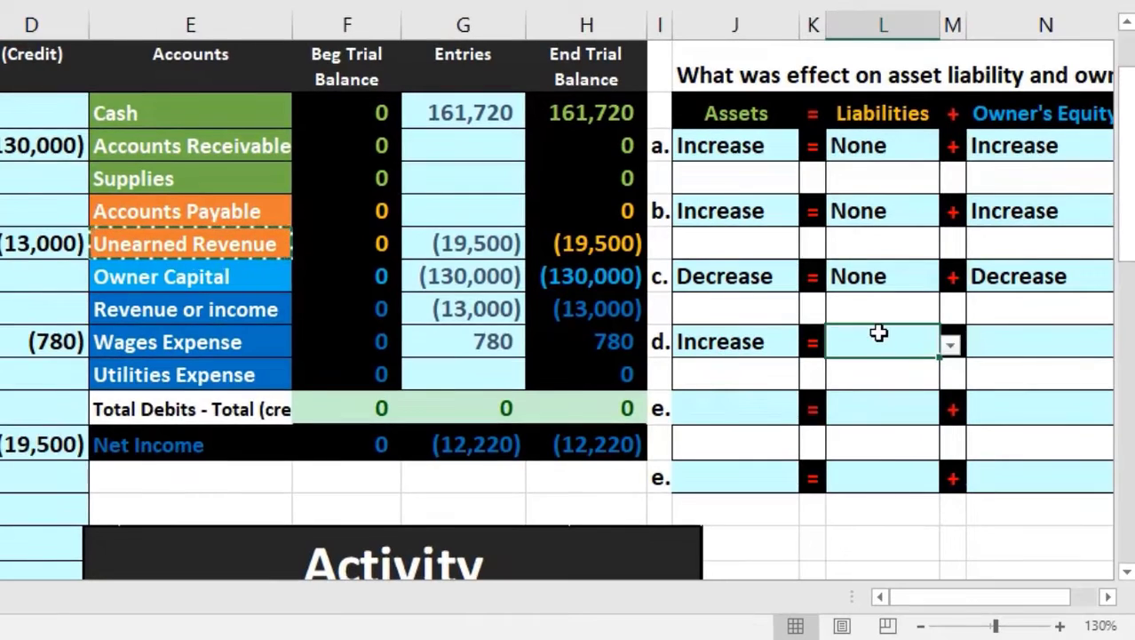
{"action": "left_click", "coordinate": [951, 346]}
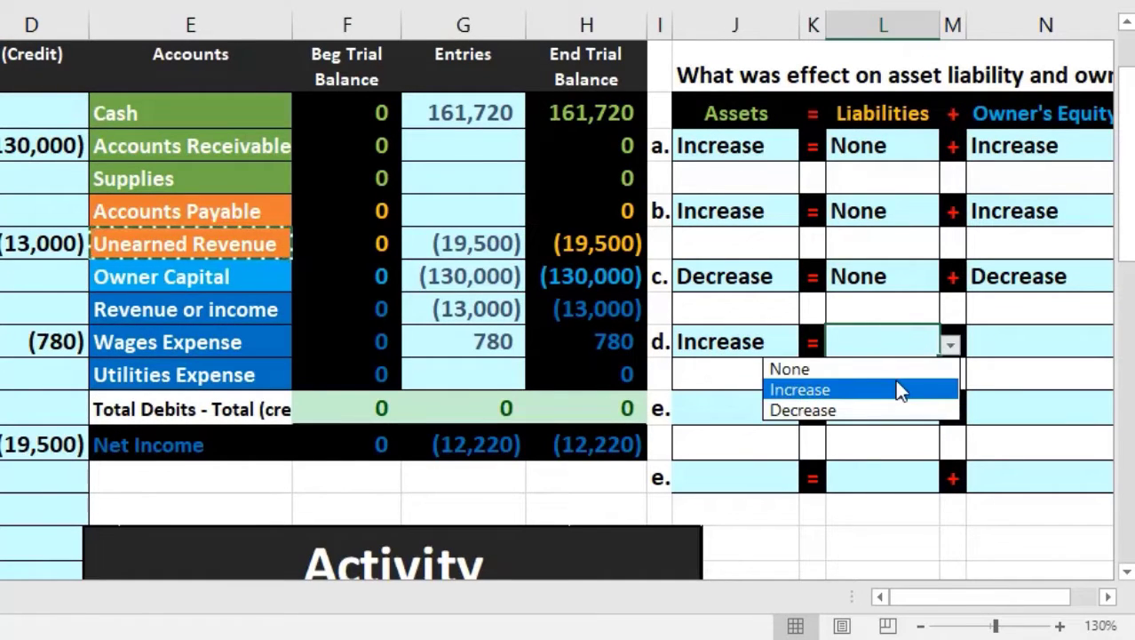
{"action": "left_click", "coordinate": [897, 389]}
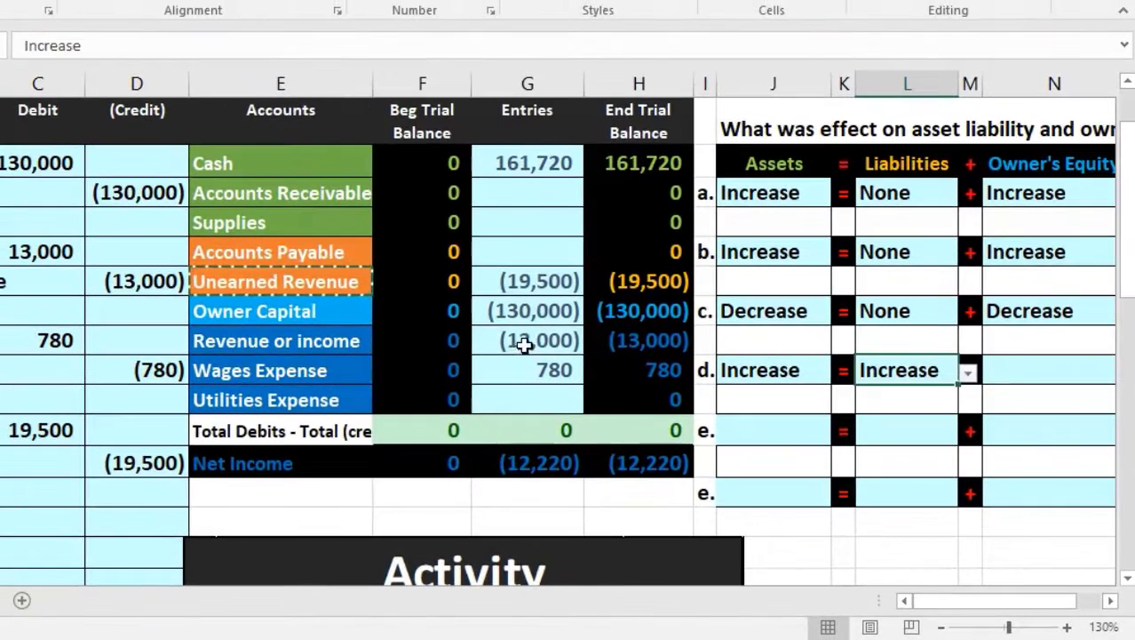
Step: Review the income and expense balances and set the effect on Owner's Equity for activity d in N12 to None
{"action": "left_click_drag", "start_coordinate": [629, 343], "coordinate": [633, 387]}
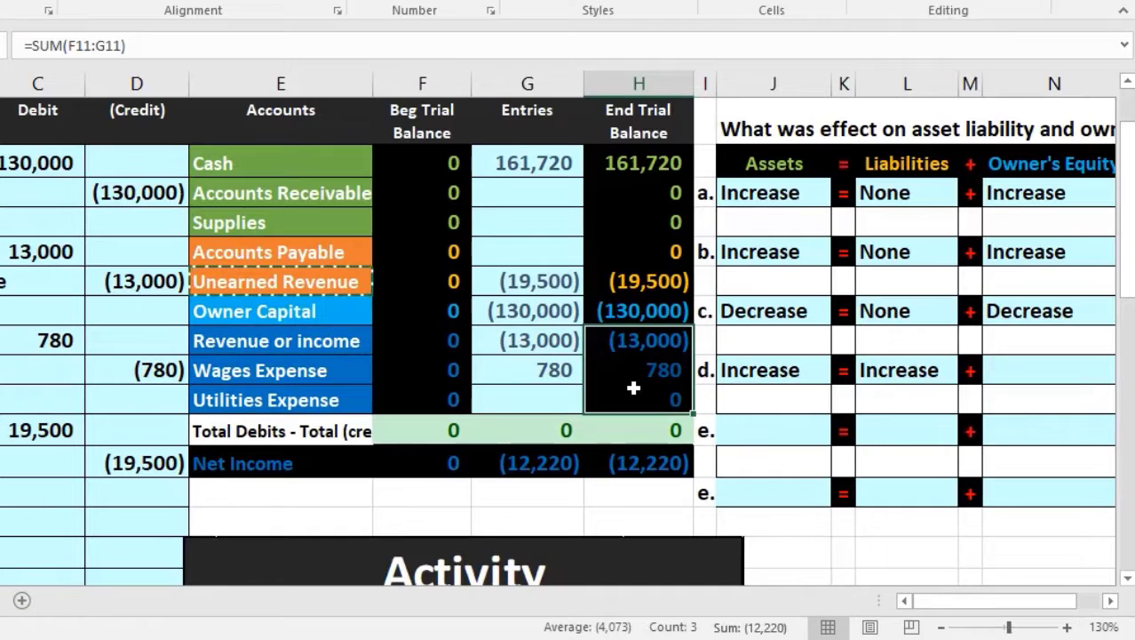
{"action": "left_click", "coordinate": [1000, 391]}
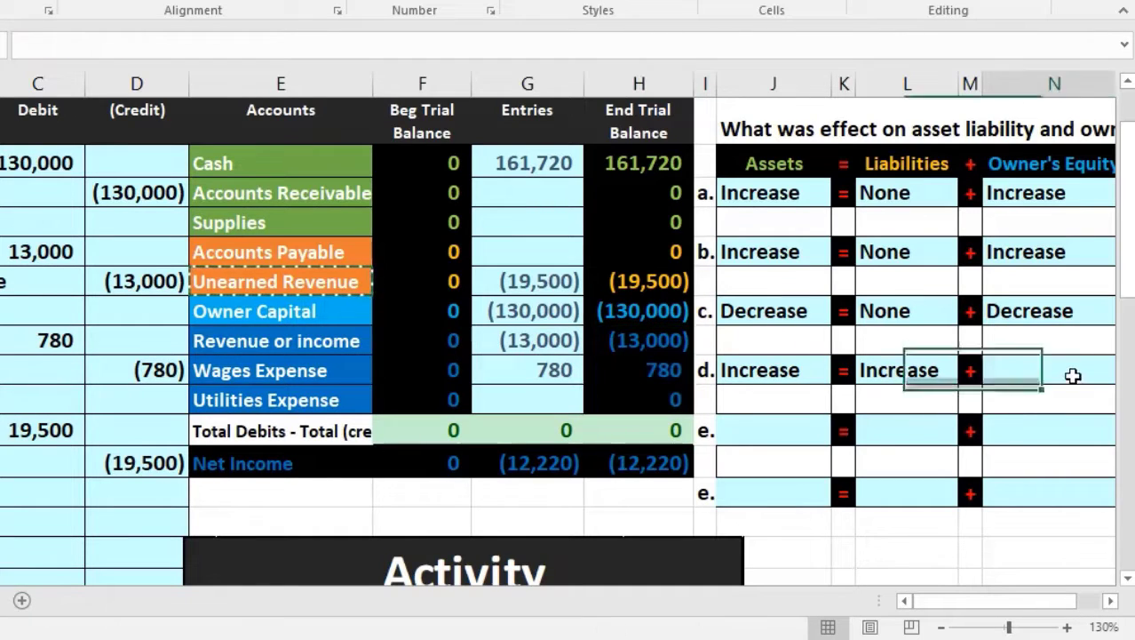
{"action": "left_click", "coordinate": [1111, 601]}
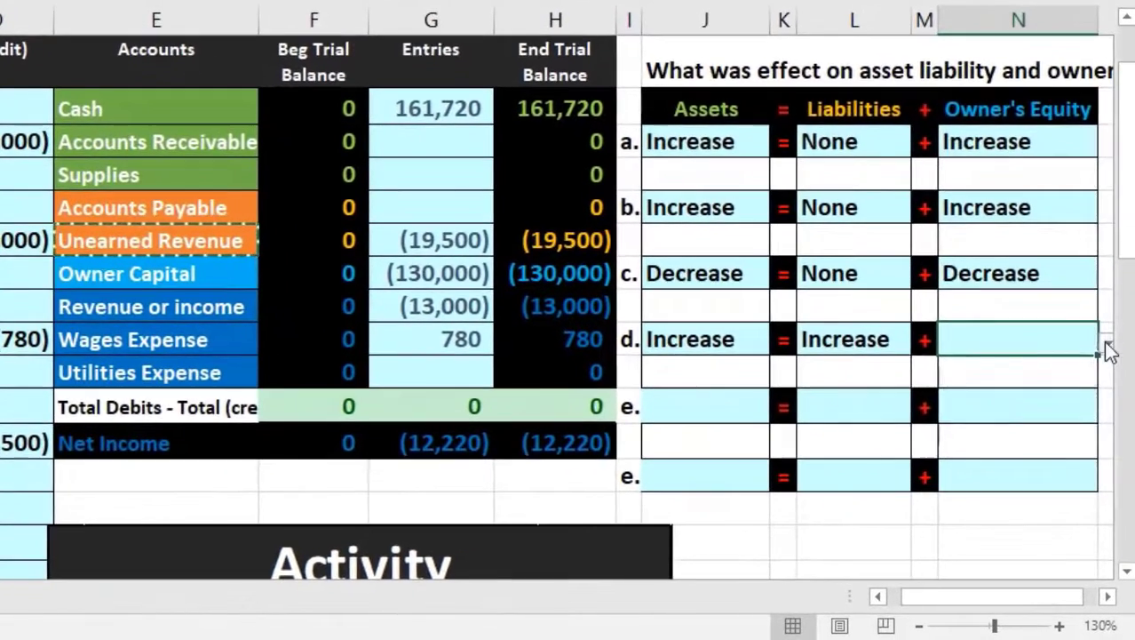
{"action": "left_click", "coordinate": [1119, 371]}
{"action": "left_click", "coordinate": [1079, 368]}
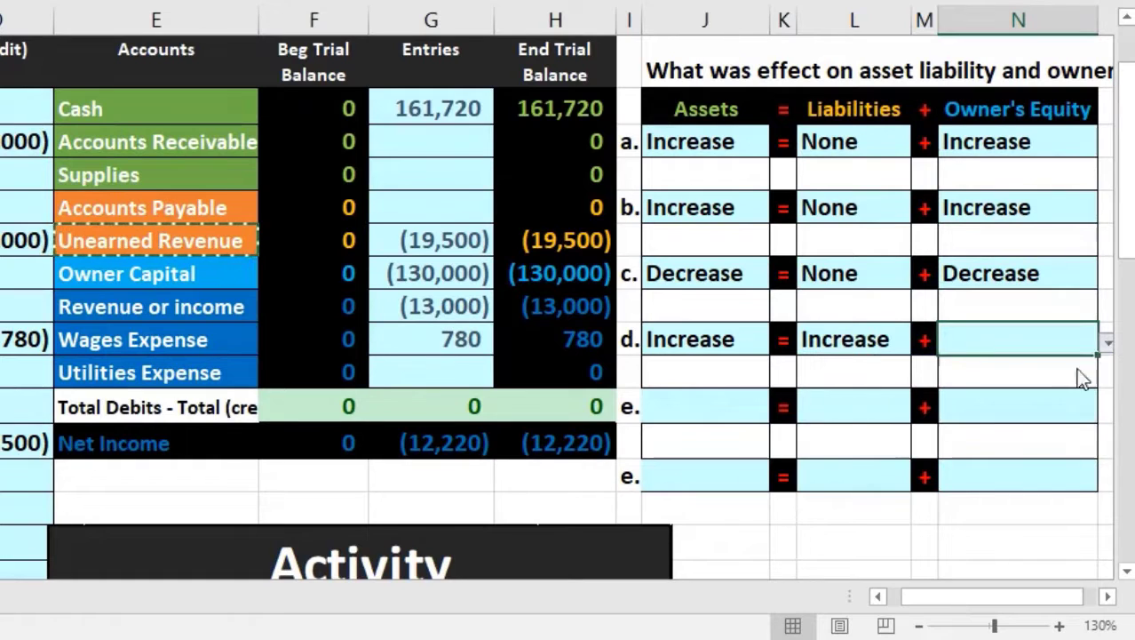
Step: Read activity e in the Activity list and examine the Cash account and its ending balance in the trial balance
{"action": "left_click", "coordinate": [991, 597]}
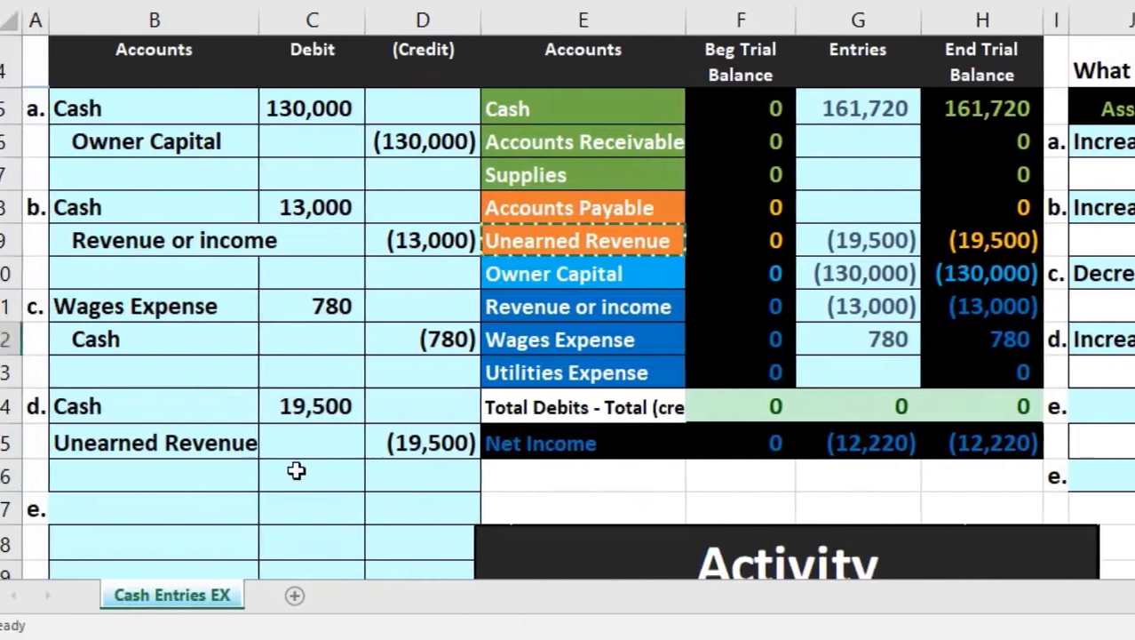
{"action": "left_click", "coordinate": [307, 470]}
{"action": "scroll", "coordinate": [319, 469], "scroll_direction": "down", "scroll_amount": 1}
{"action": "scroll", "coordinate": [319, 469], "scroll_direction": "down", "scroll_amount": 4}
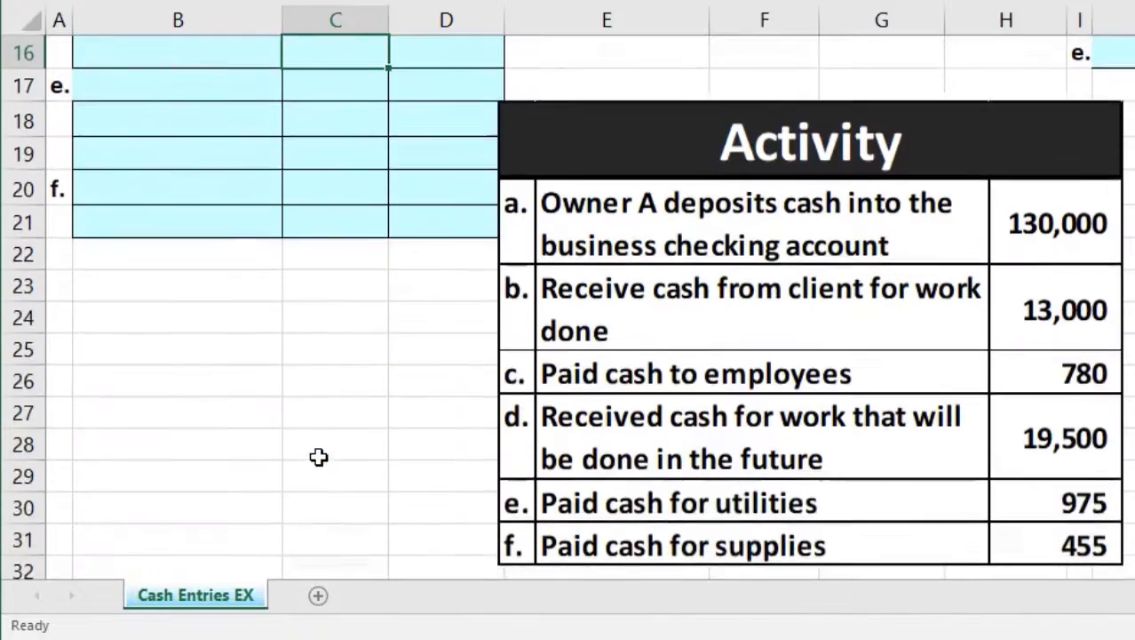
{"action": "scroll", "coordinate": [319, 456], "scroll_direction": "up", "scroll_amount": 4}
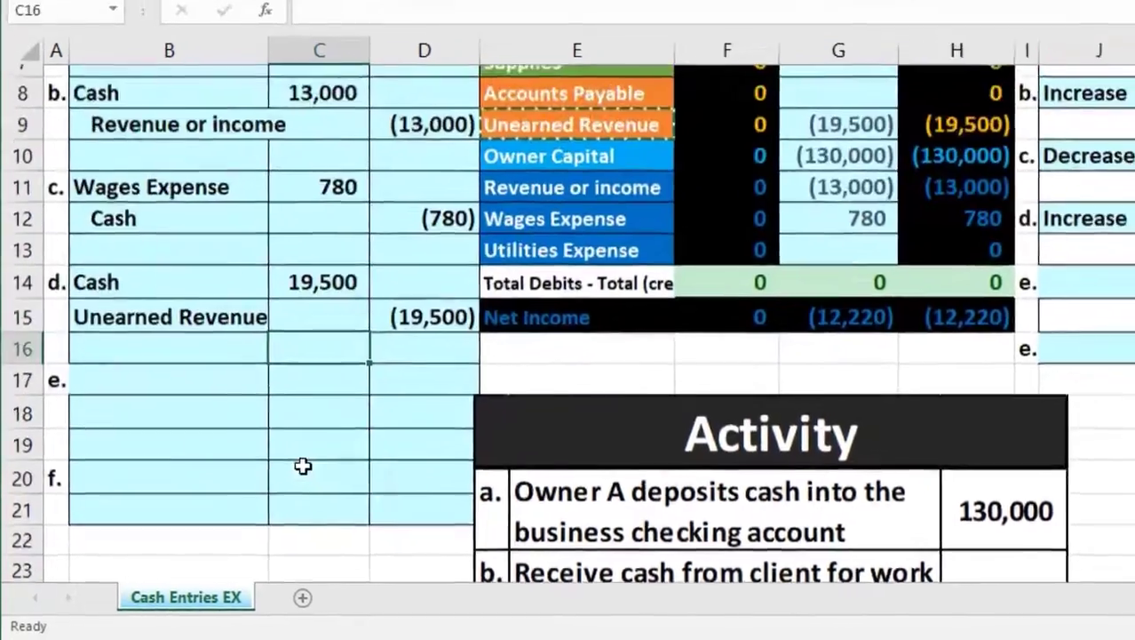
{"action": "scroll", "coordinate": [303, 465], "scroll_direction": "up", "scroll_amount": 2}
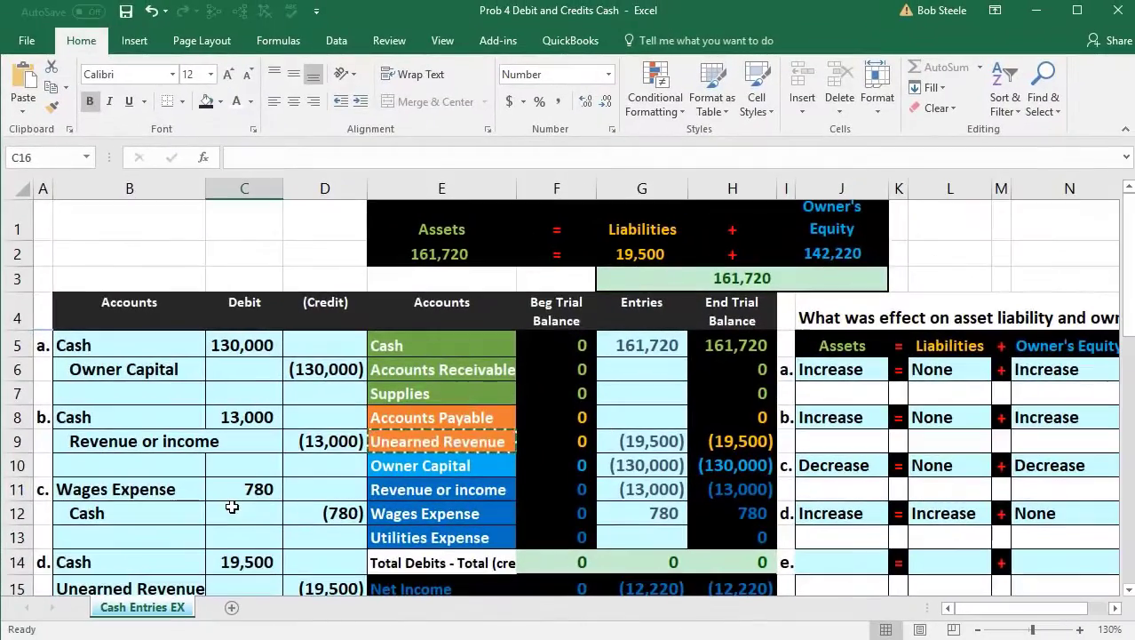
{"action": "left_click", "coordinate": [399, 349]}
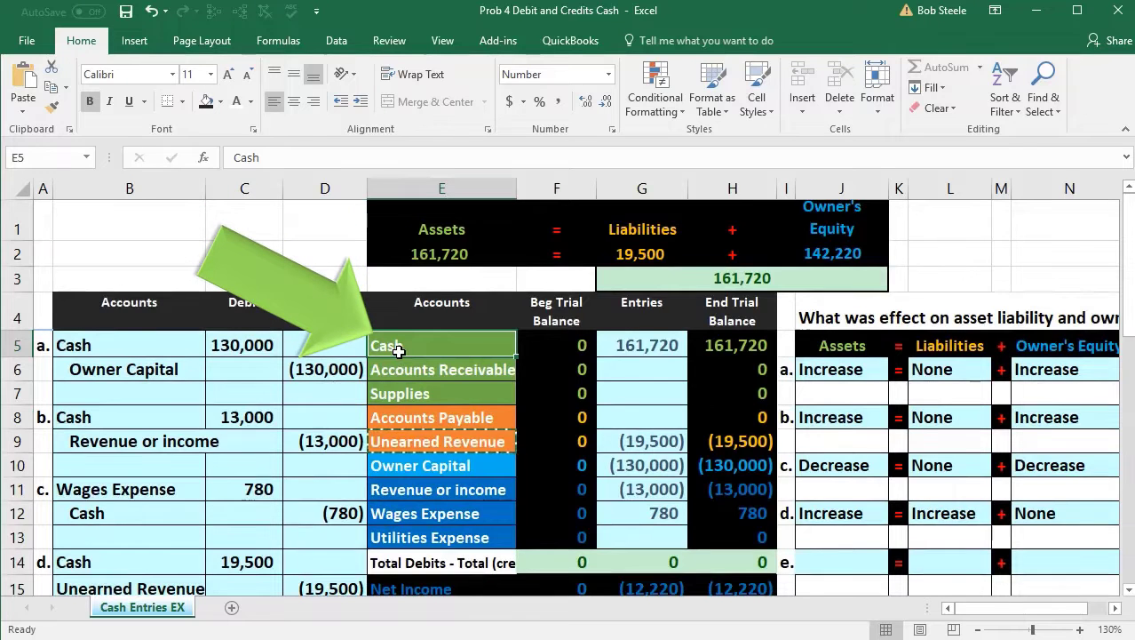
{"action": "scroll", "coordinate": [329, 430], "scroll_direction": "down", "scroll_amount": 3}
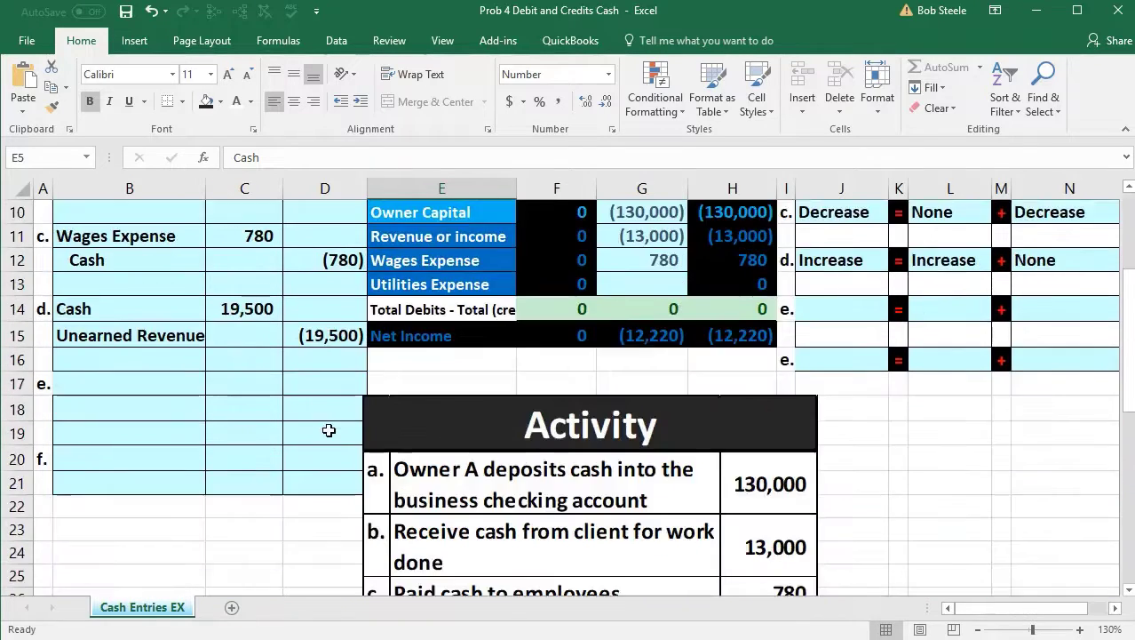
{"action": "scroll", "coordinate": [329, 430], "scroll_direction": "down", "scroll_amount": 3}
{"action": "scroll", "coordinate": [412, 477], "scroll_direction": "up", "scroll_amount": 5}
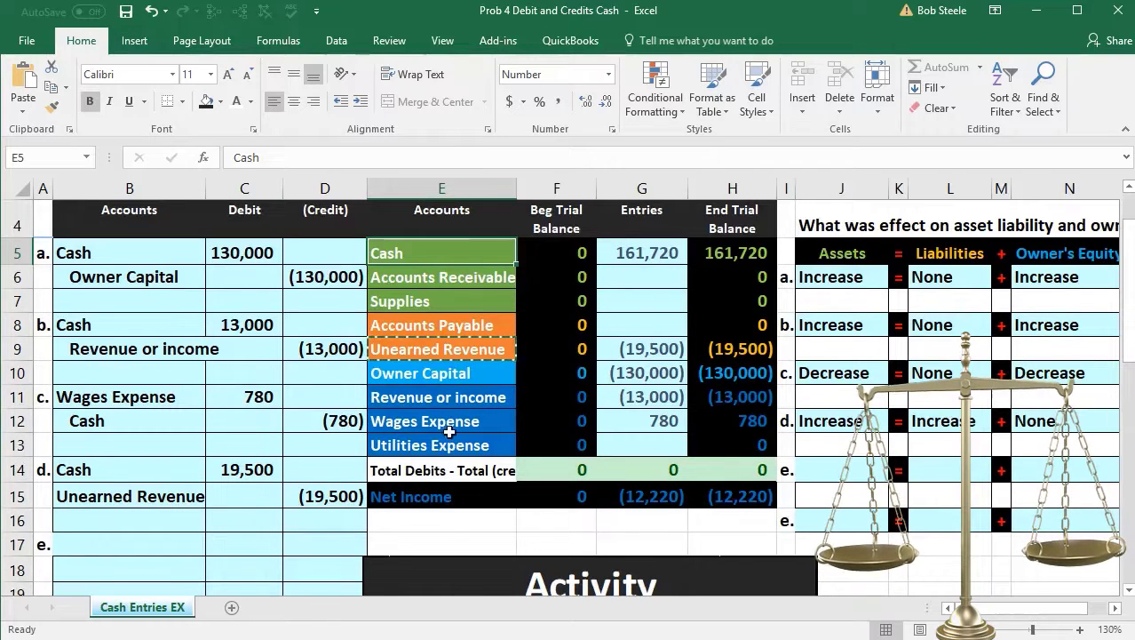
{"action": "left_click", "coordinate": [737, 253]}
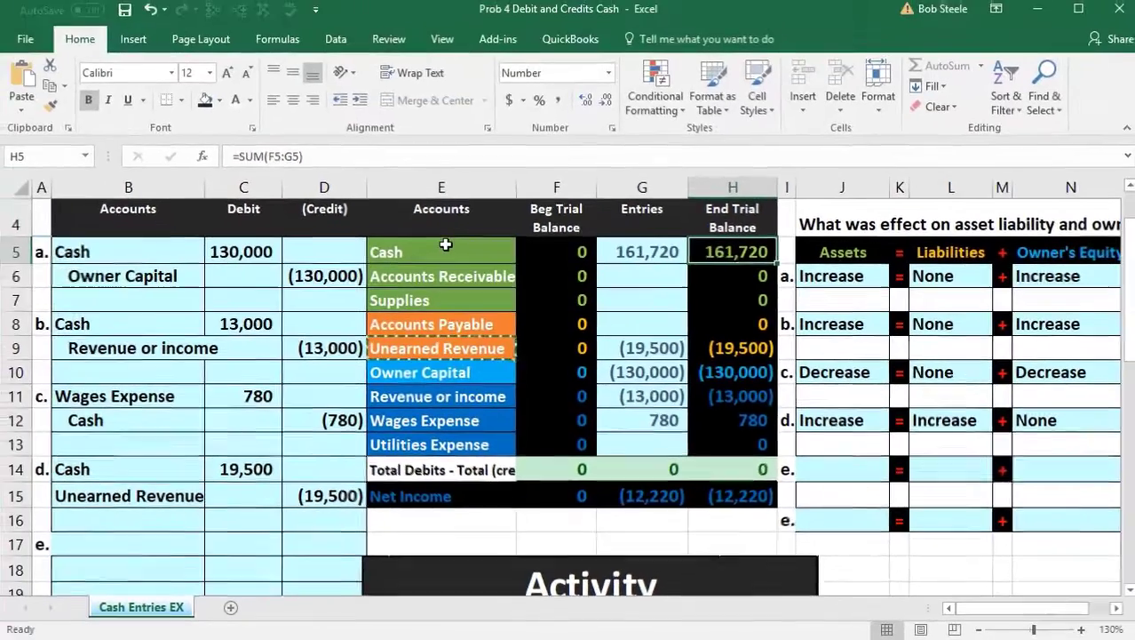
Step: Copy the Cash account name from the trial balance and paste it as values into B18 as entry e's credit account
{"action": "left_click", "coordinate": [445, 245]}
{"action": "right_click", "coordinate": [445, 246]}
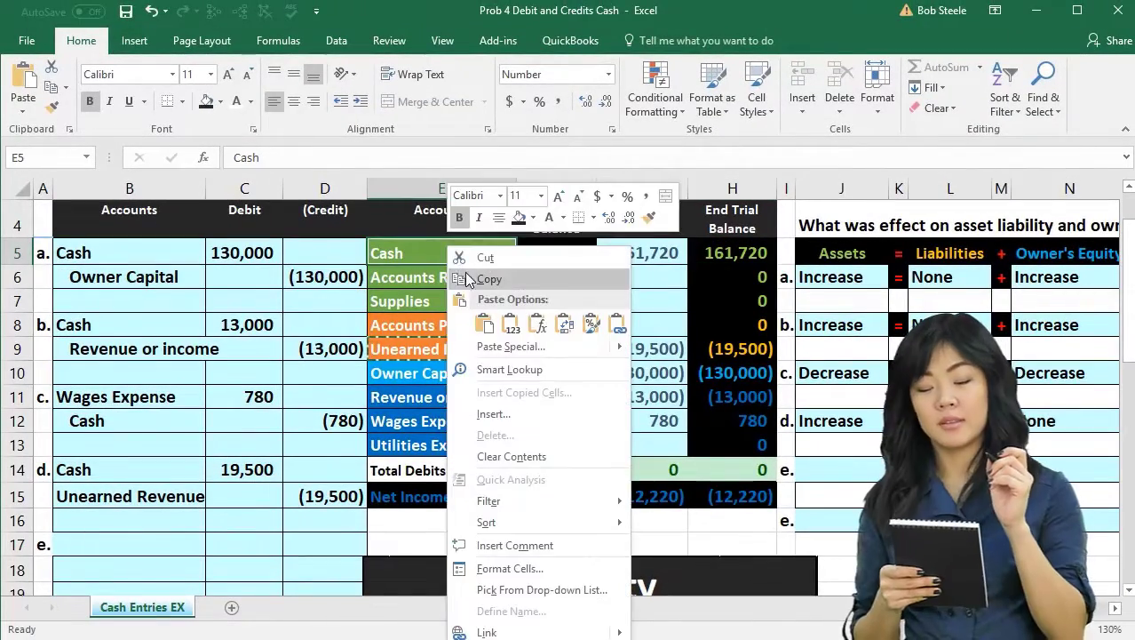
{"action": "left_click", "coordinate": [468, 280]}
{"action": "scroll", "coordinate": [147, 494], "scroll_direction": "down", "scroll_amount": 1}
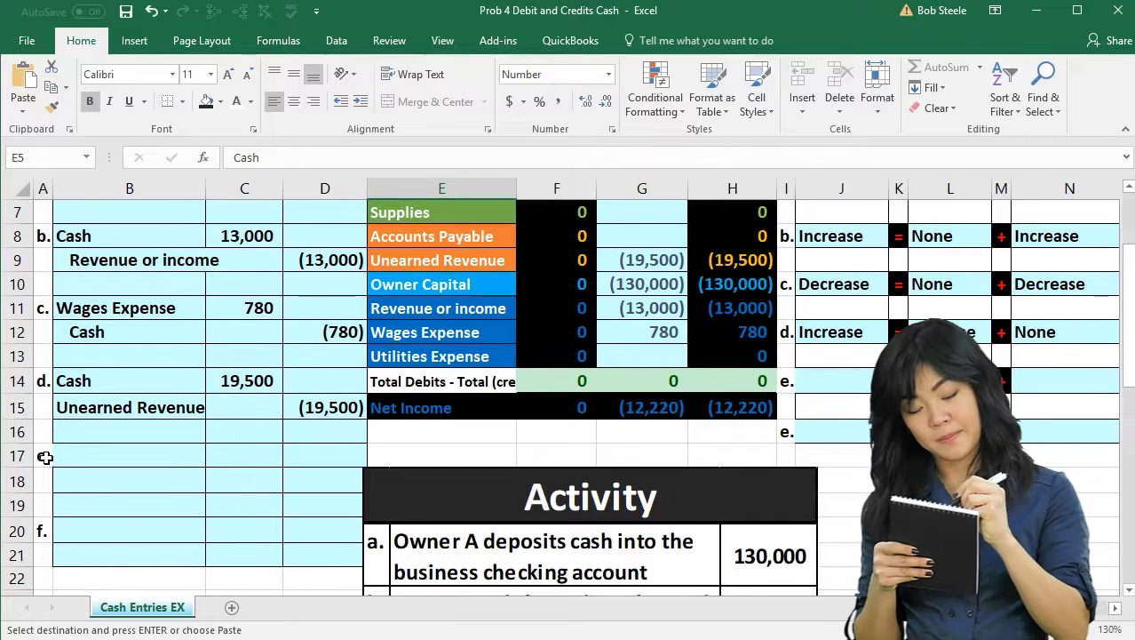
{"action": "left_click", "coordinate": [72, 478]}
{"action": "right_click", "coordinate": [73, 481]}
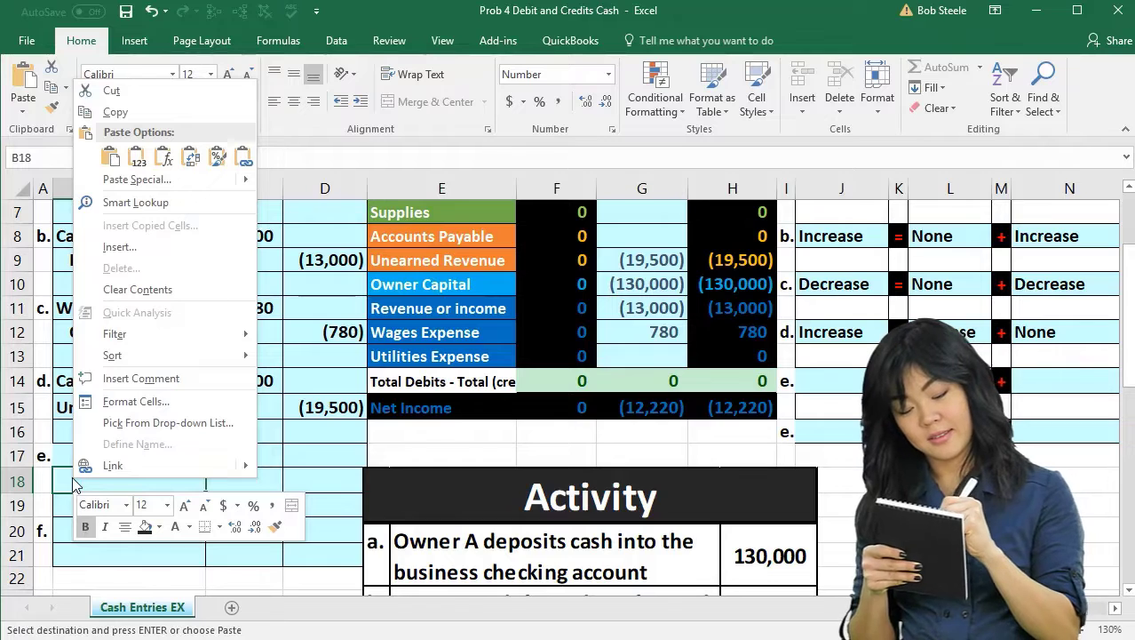
{"action": "left_click", "coordinate": [138, 165]}
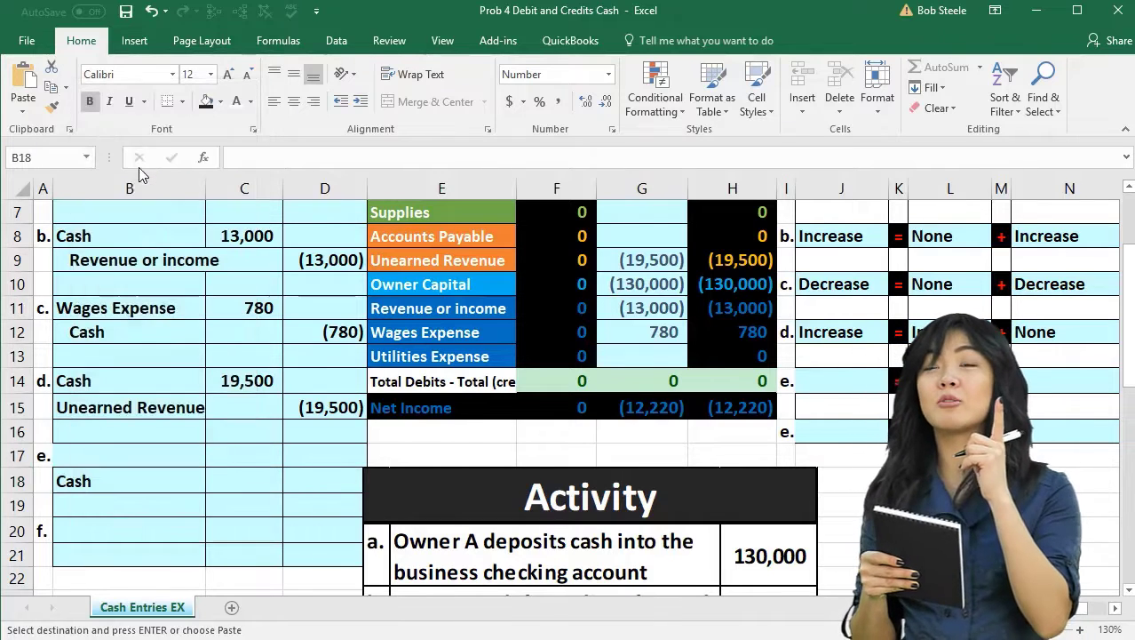
Step: Look up activity e's amount and enter -975 in D18 as the credit to Cash
{"action": "scroll", "coordinate": [324, 506], "scroll_direction": "down", "scroll_amount": 4}
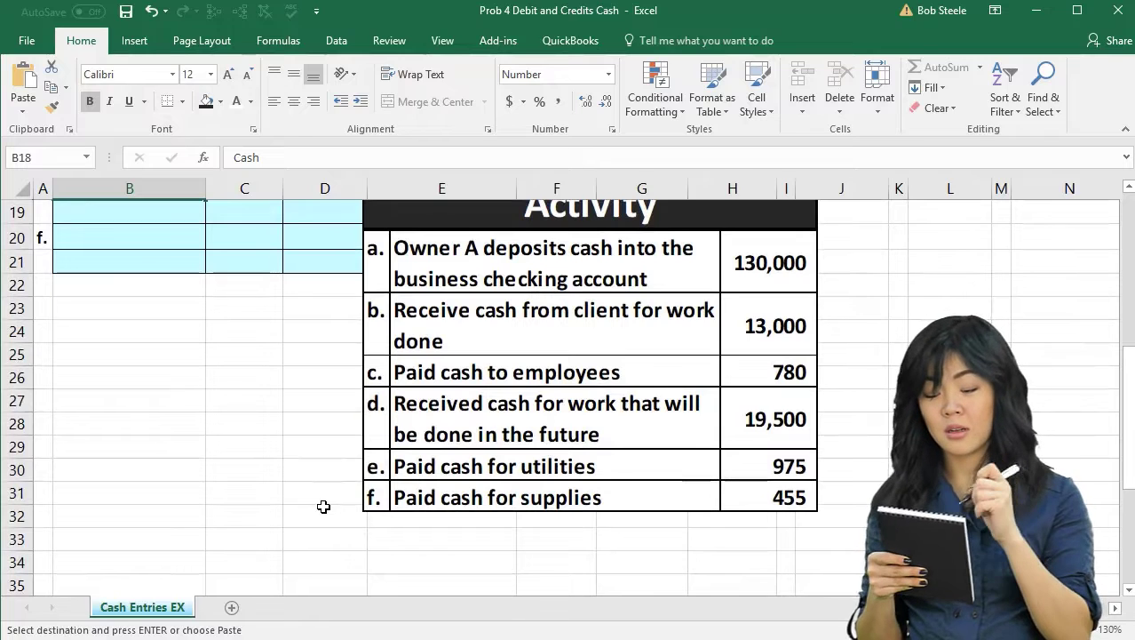
{"action": "scroll", "coordinate": [324, 506], "scroll_direction": "up", "scroll_amount": 3}
{"action": "left_click", "coordinate": [310, 402]}
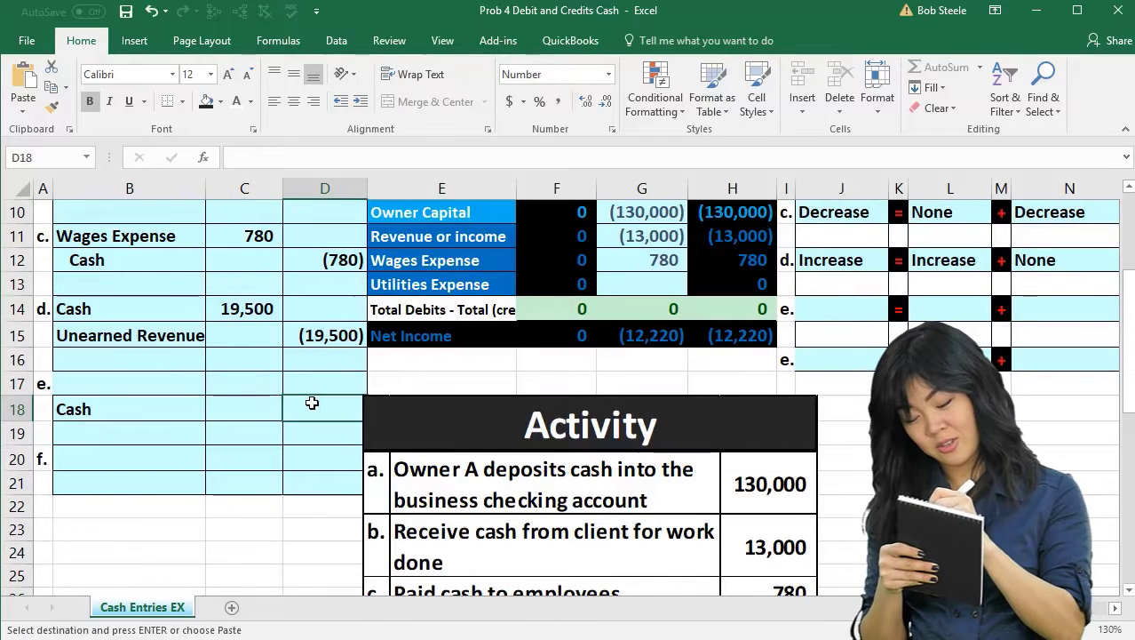
{"action": "type", "text": "-"}
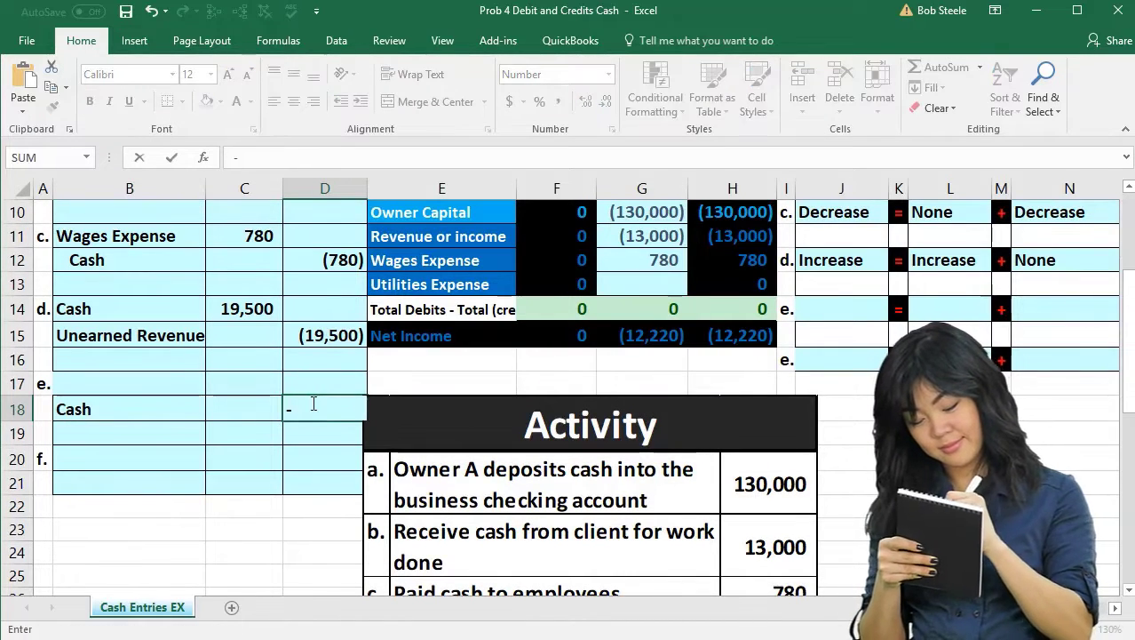
{"action": "key", "text": "Return"}
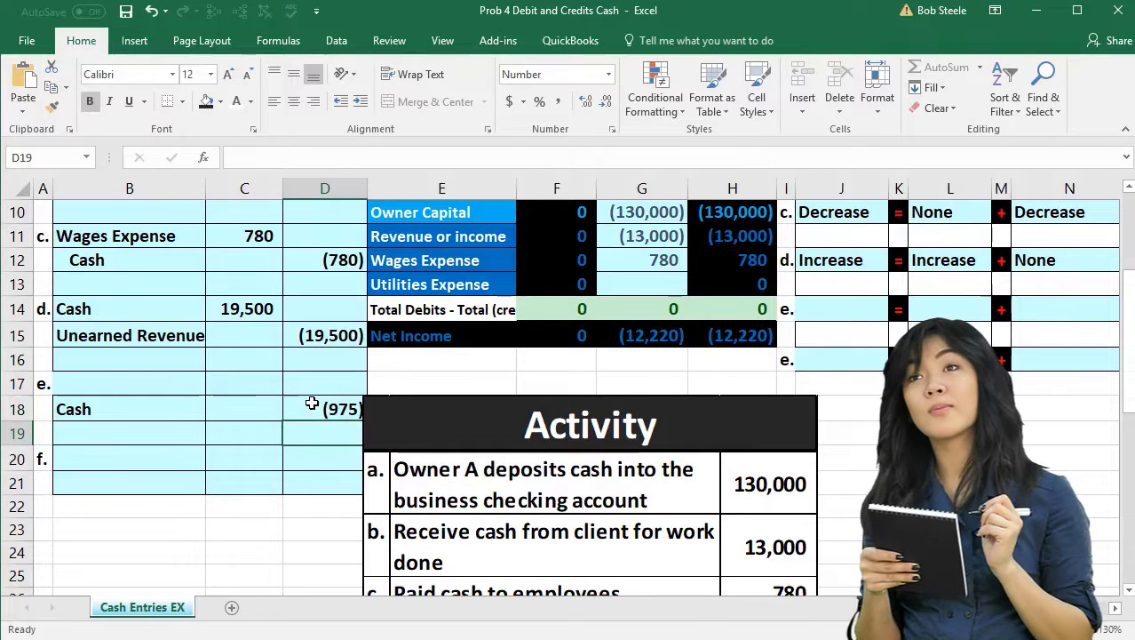
Step: Enter 975 in C17 as entry e's debit amount
{"action": "key", "text": "Up"}
{"action": "key", "text": "Up"}
{"action": "key", "text": "Left"}
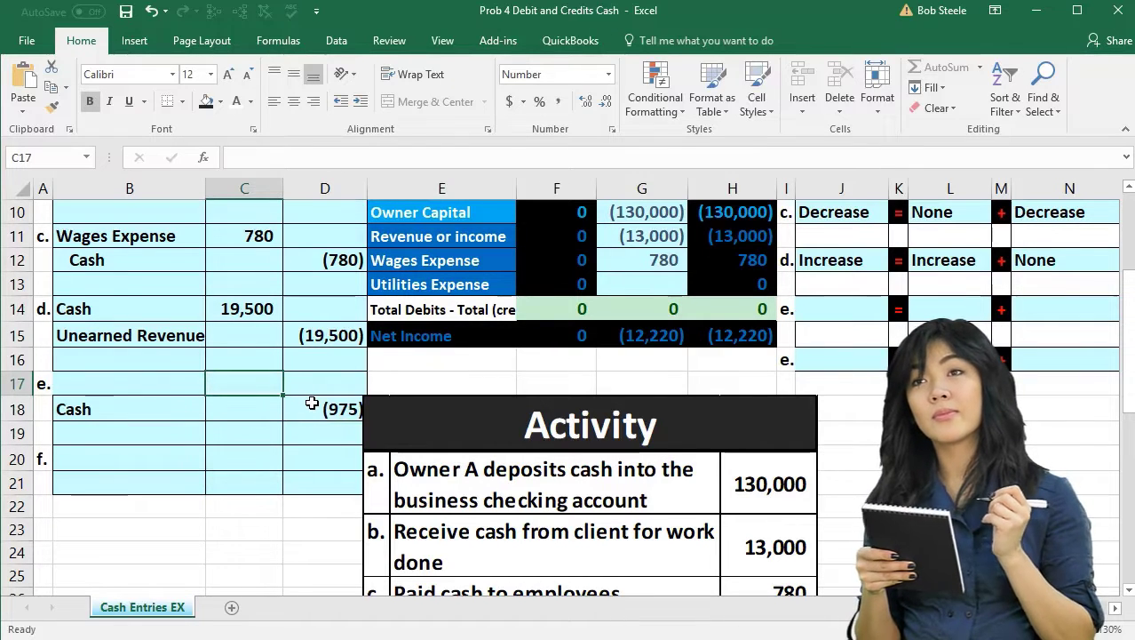
{"action": "type", "text": "975"}
{"action": "key", "text": "Return"}
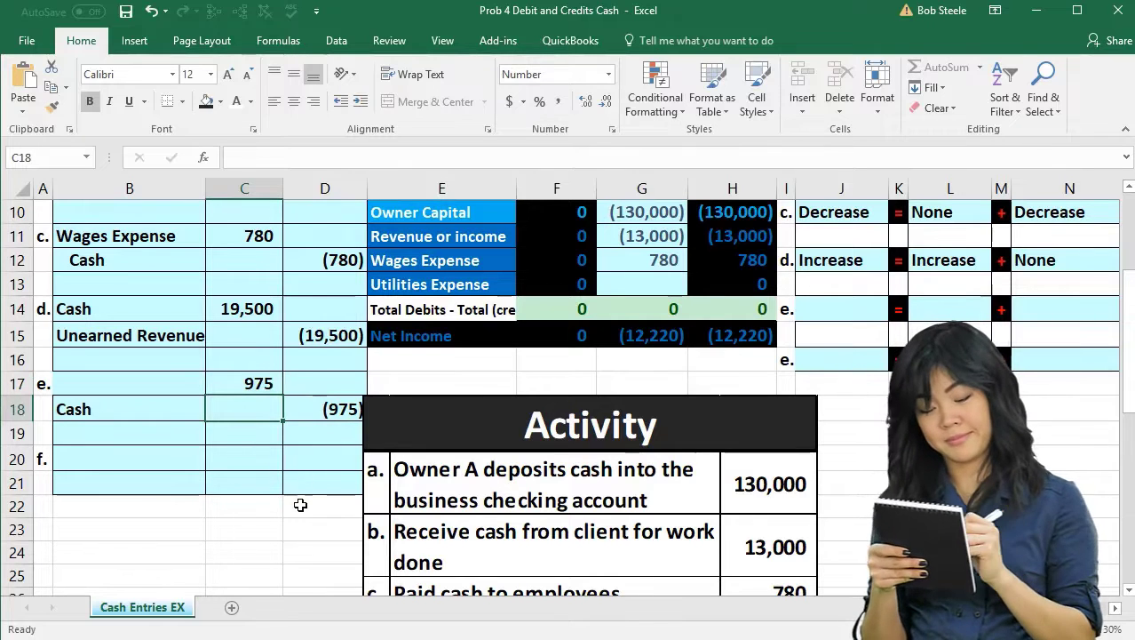
Step: Find the Utilities Expense account in the trial balance and paste its name as values into B17 as entry e's debit account
{"action": "scroll", "coordinate": [301, 507], "scroll_direction": "down", "scroll_amount": 3}
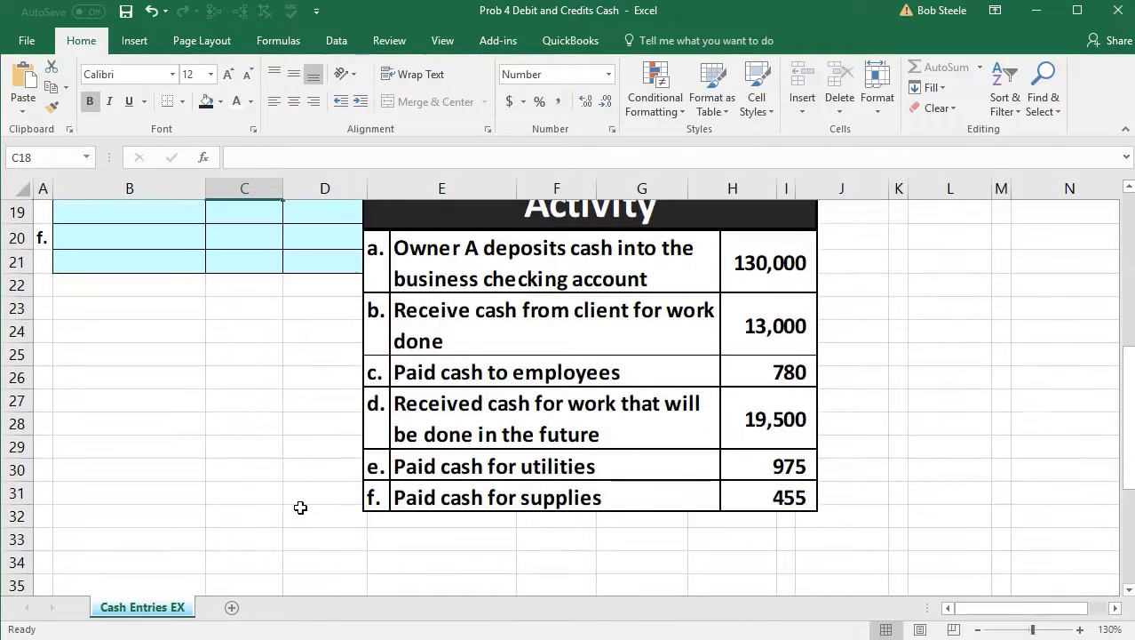
{"action": "scroll", "coordinate": [301, 507], "scroll_direction": "up", "scroll_amount": 6}
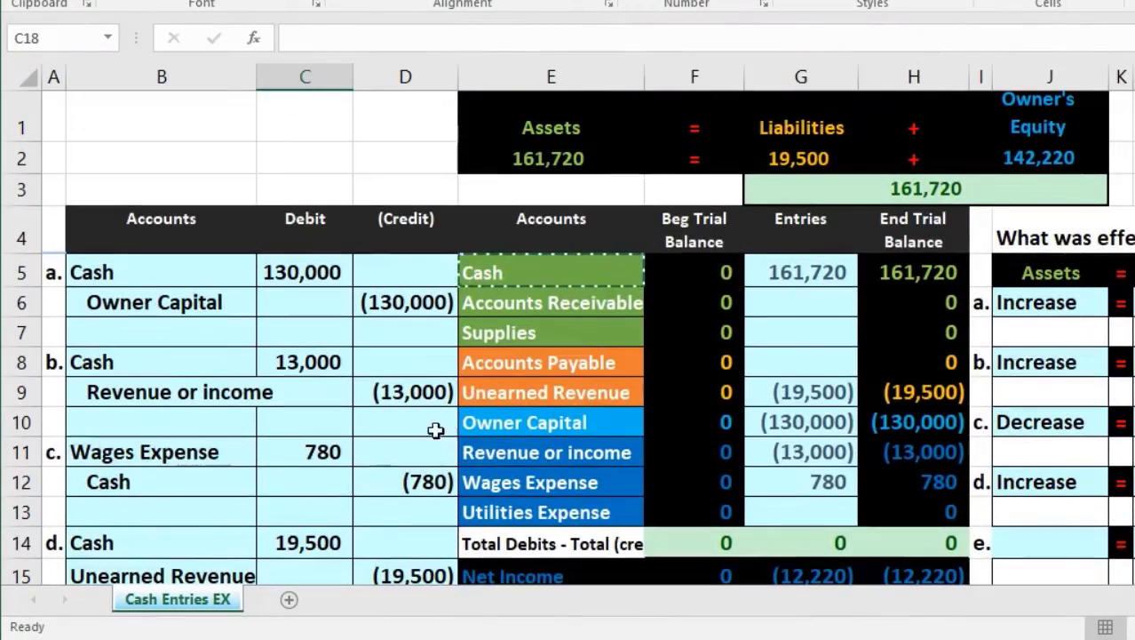
{"action": "left_click_drag", "start_coordinate": [518, 272], "coordinate": [504, 502]}
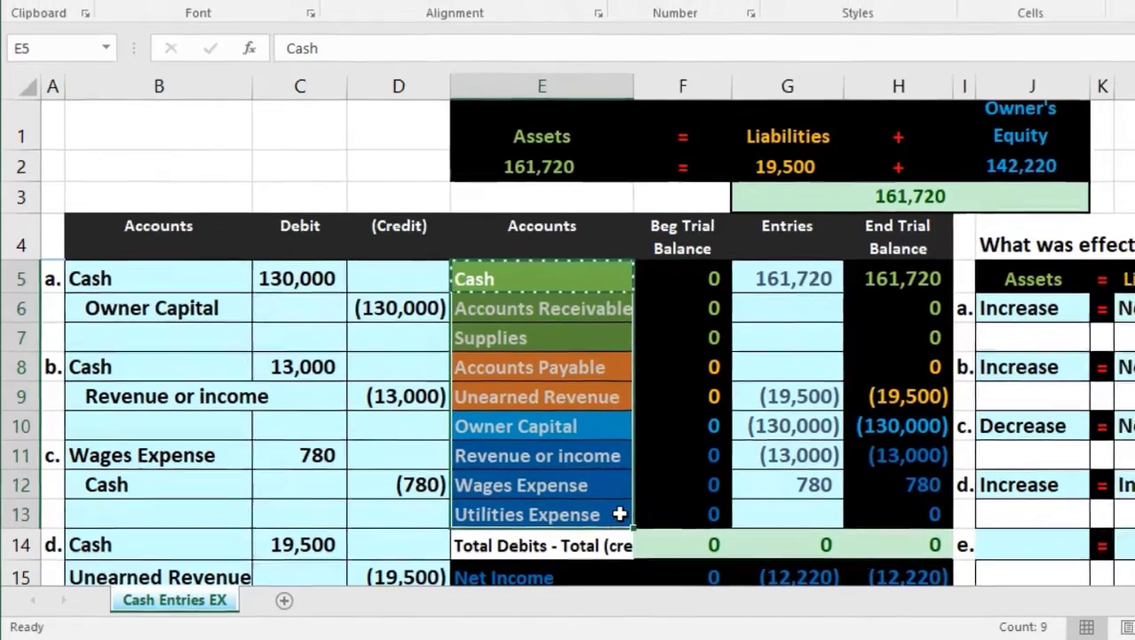
{"action": "left_click", "coordinate": [610, 517]}
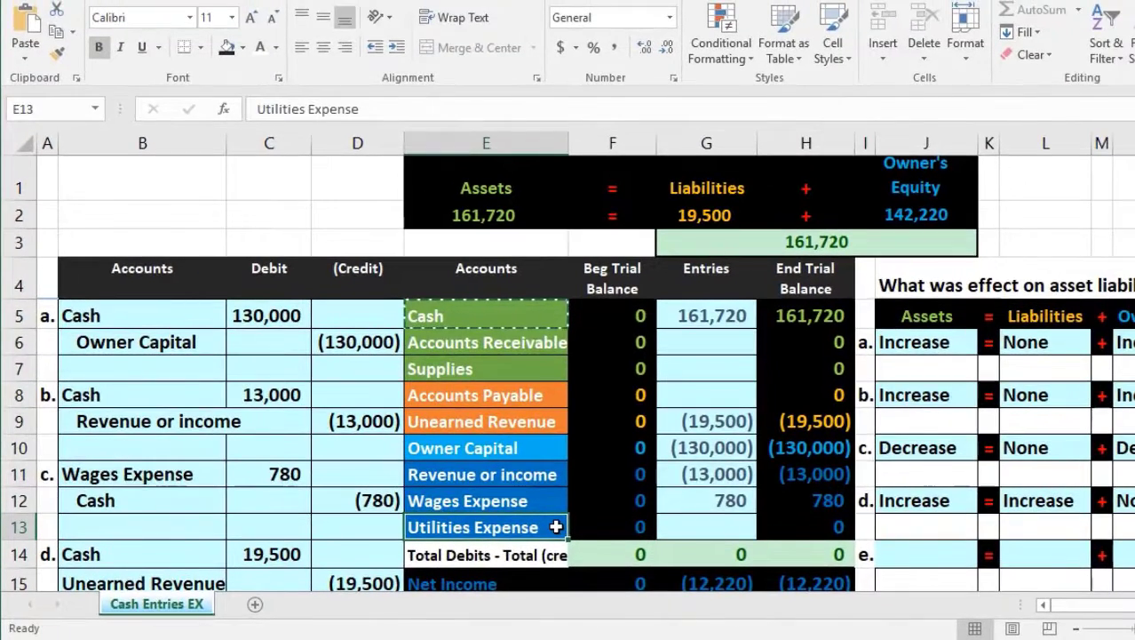
{"action": "scroll", "coordinate": [556, 527], "scroll_direction": "down", "scroll_amount": 1}
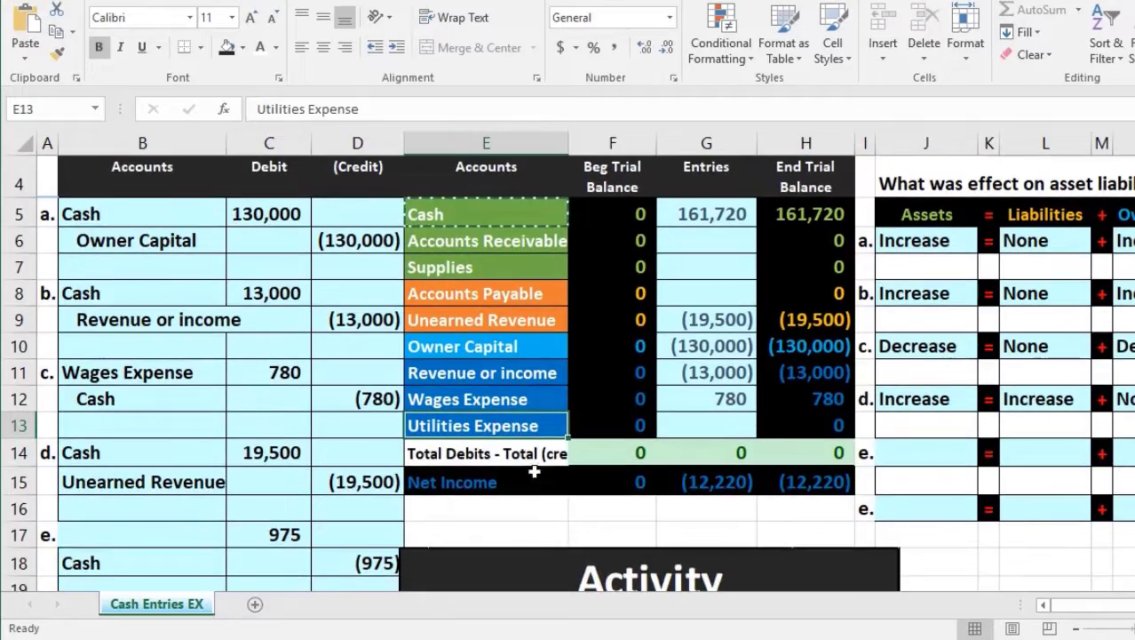
{"action": "right_click", "coordinate": [517, 420]}
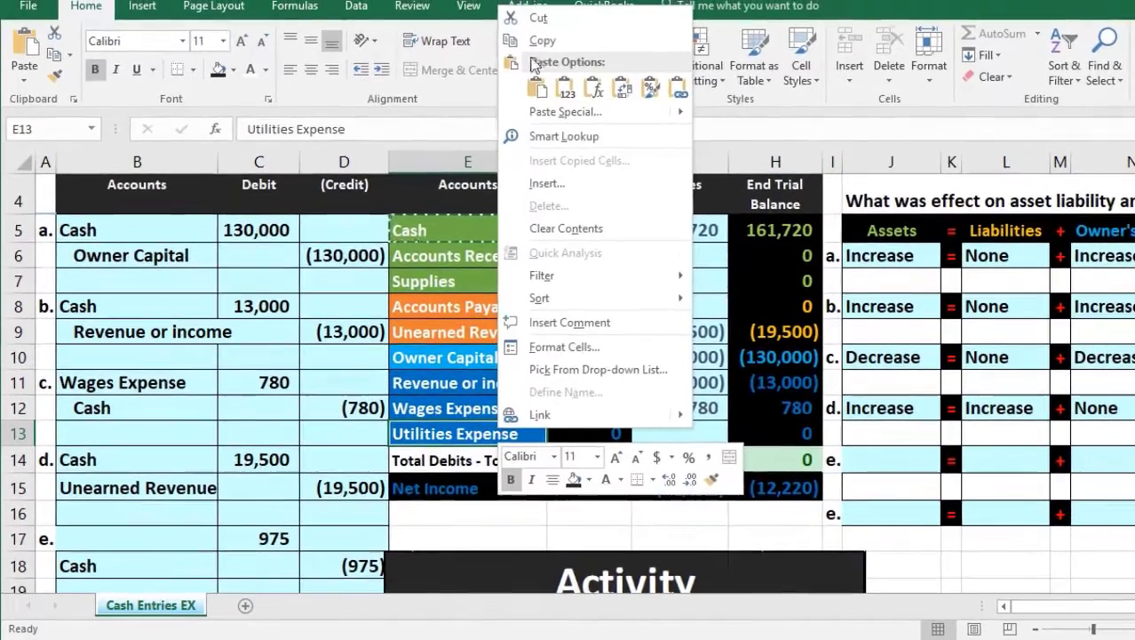
{"action": "left_click", "coordinate": [536, 47]}
{"action": "scroll", "coordinate": [337, 353], "scroll_direction": "down", "scroll_amount": 2}
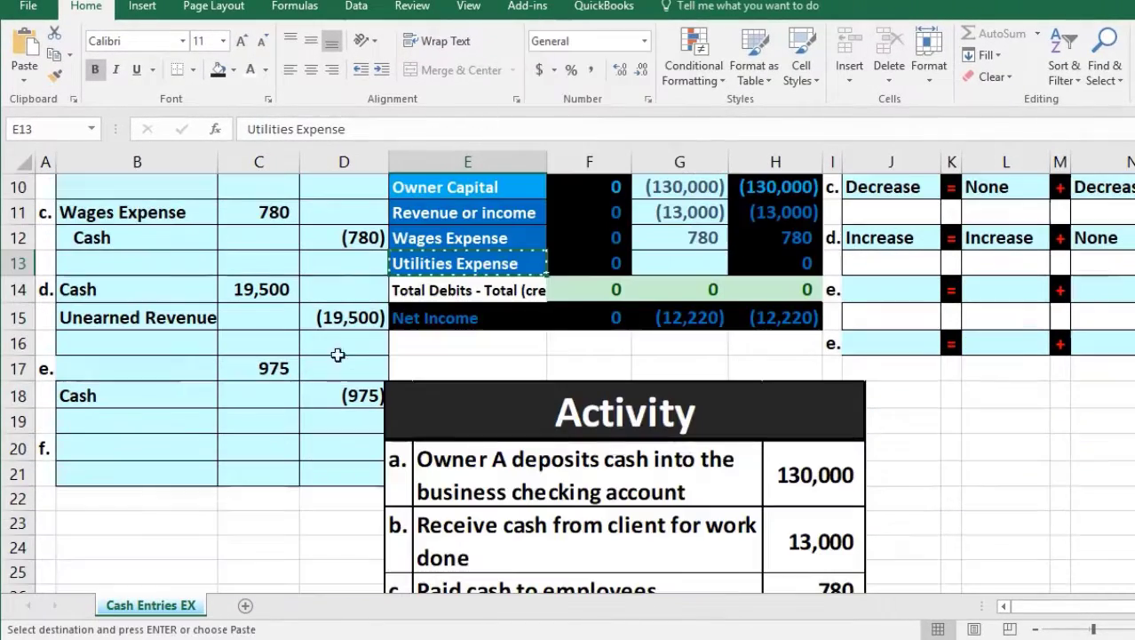
{"action": "left_click", "coordinate": [118, 371]}
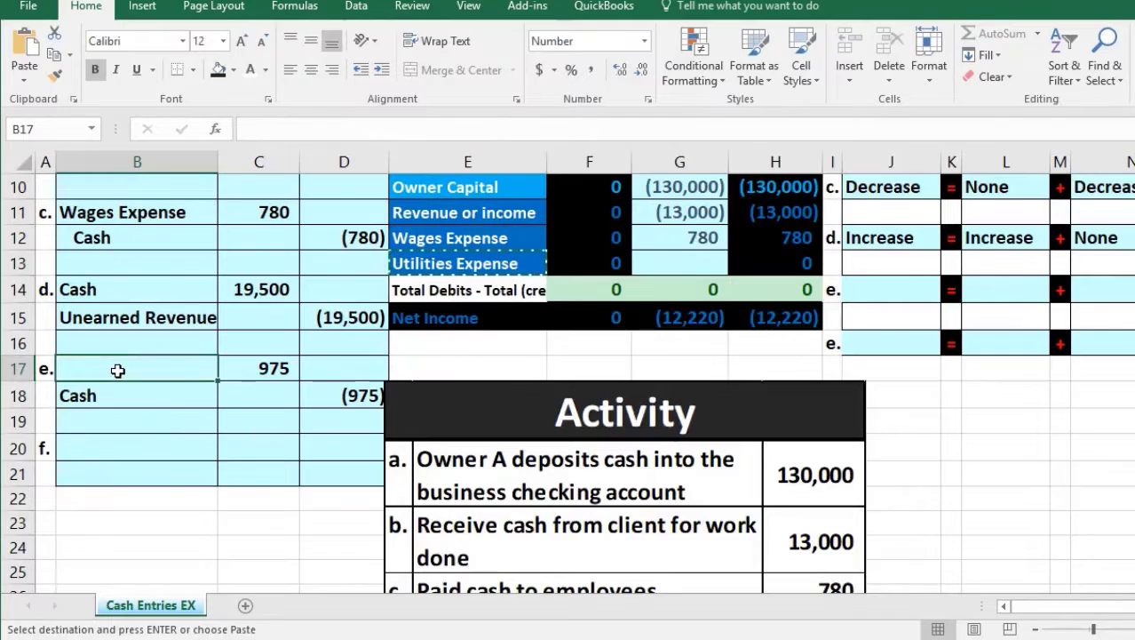
{"action": "right_click", "coordinate": [118, 370]}
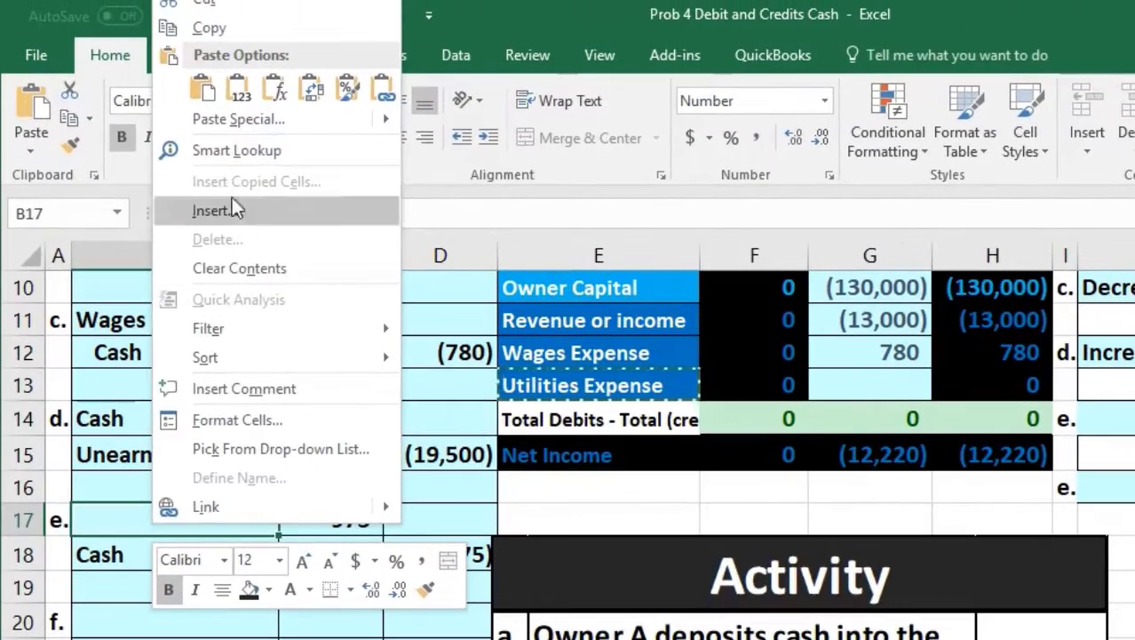
{"action": "left_click", "coordinate": [230, 98]}
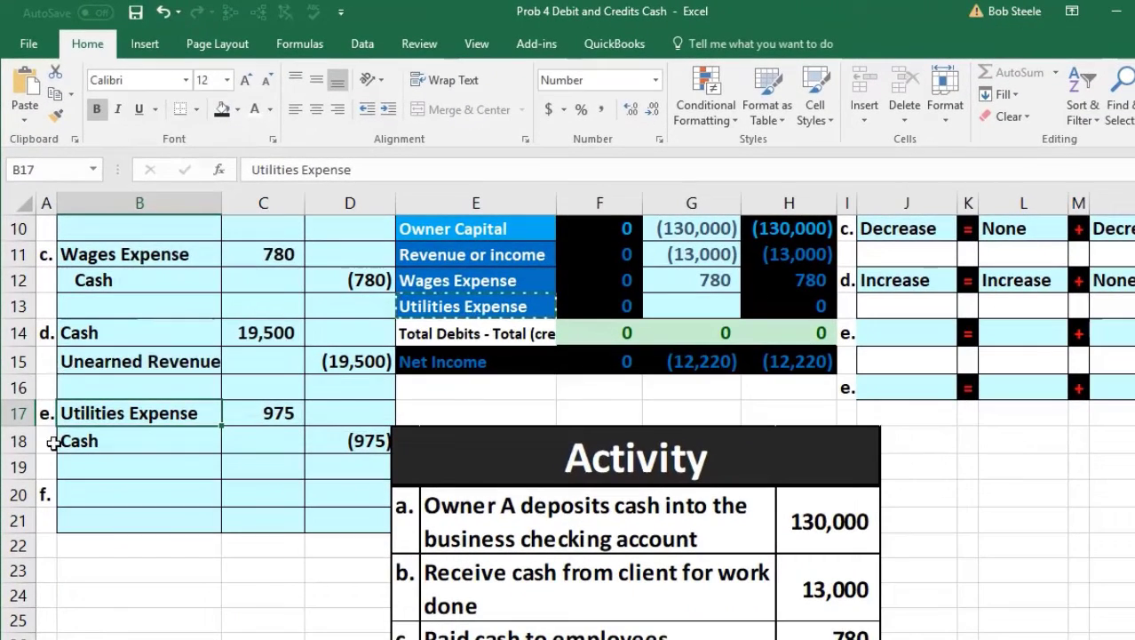
Step: Indent the Unearned Revenue account name in B15 to mark it as entry d's credit account
{"action": "left_click", "coordinate": [67, 361]}
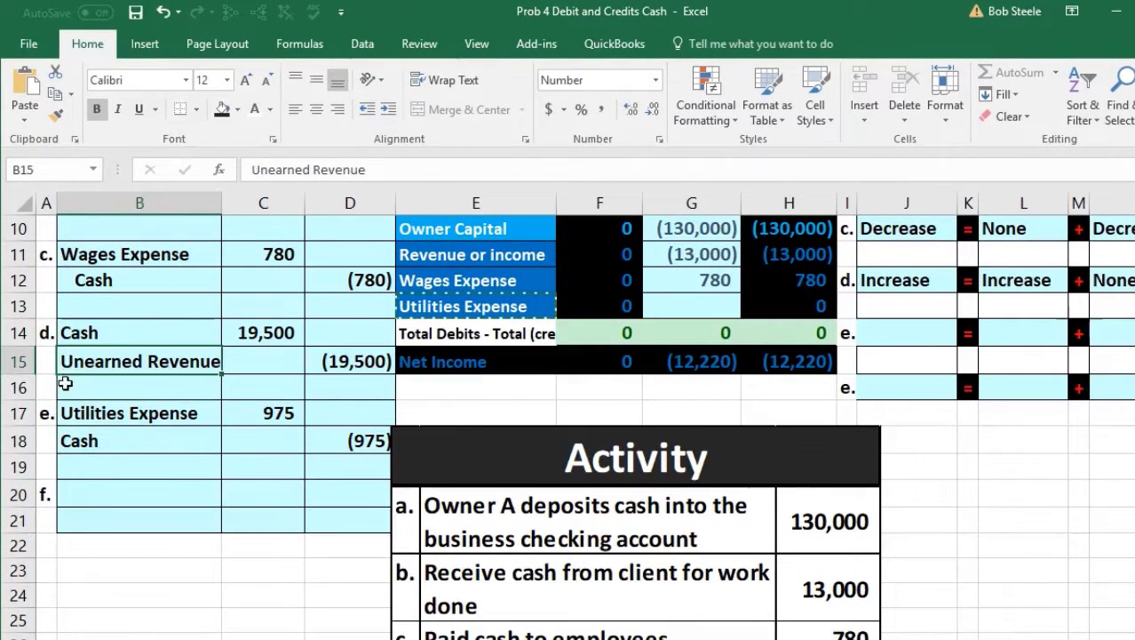
{"action": "double_click", "coordinate": [64, 363]}
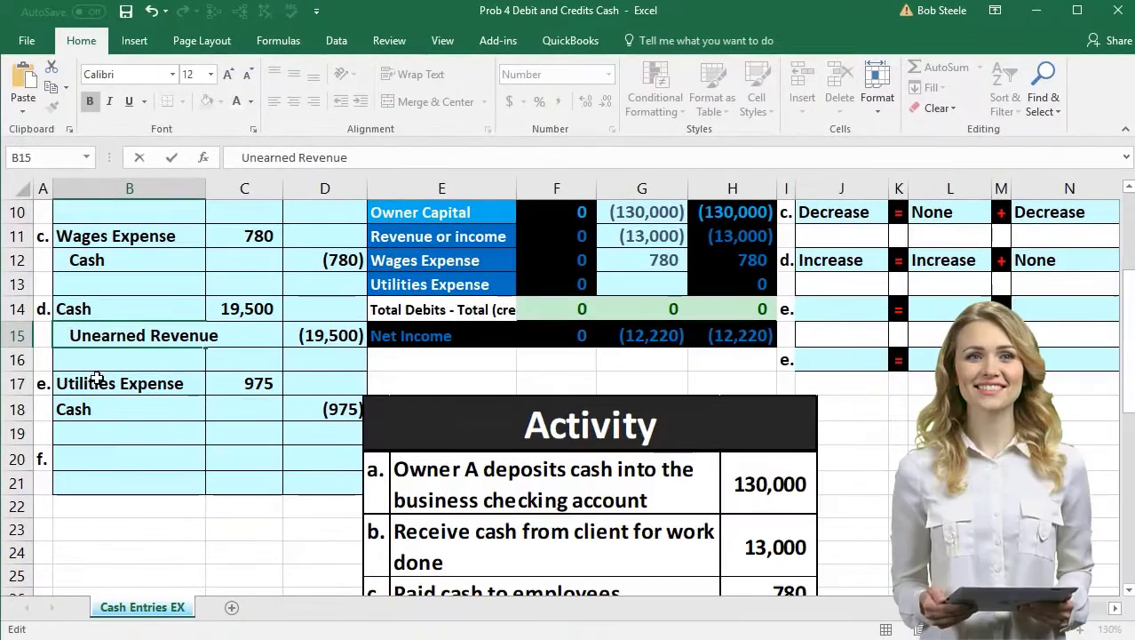
{"action": "left_click", "coordinate": [107, 406]}
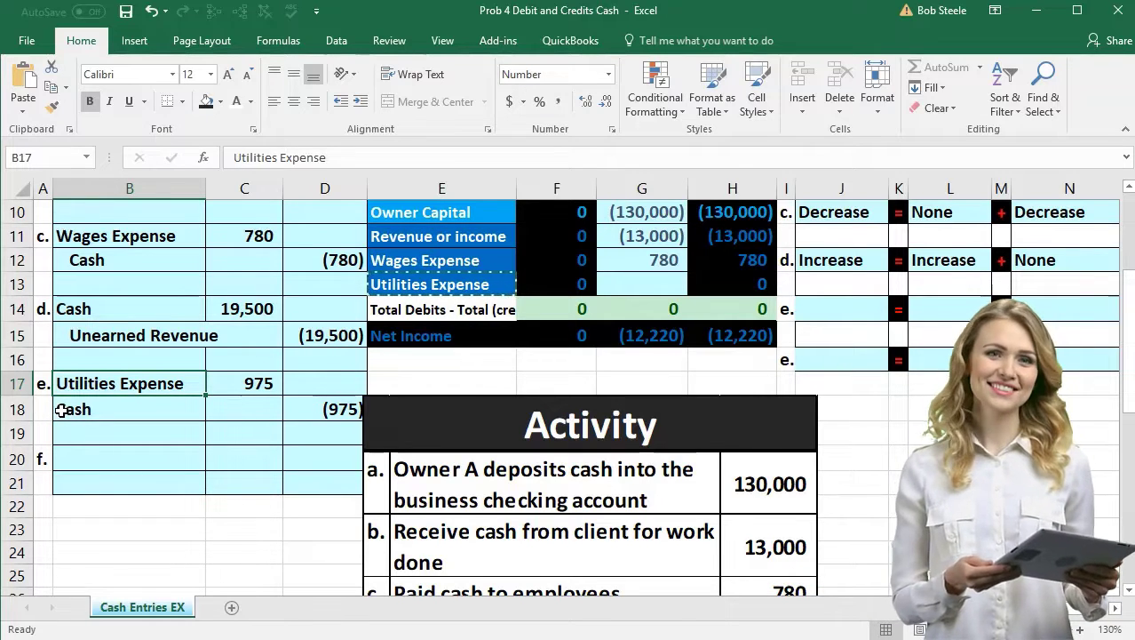
Step: Indent the Cash account name in B18 to mark it as entry e's credit account
{"action": "double_click", "coordinate": [60, 409]}
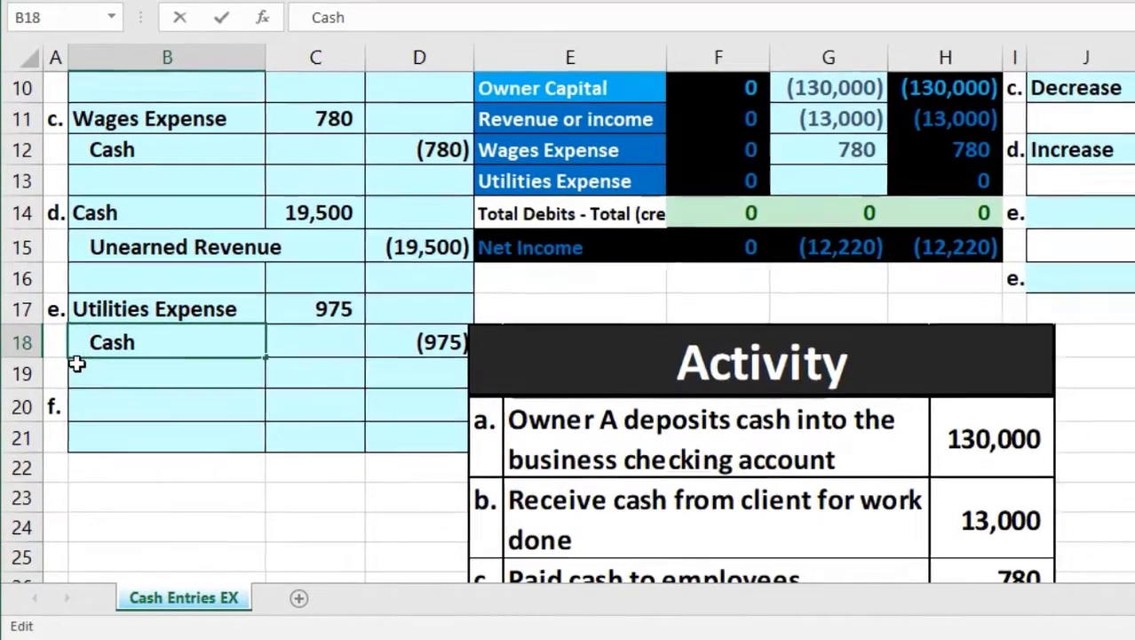
{"action": "key", "text": "Return"}
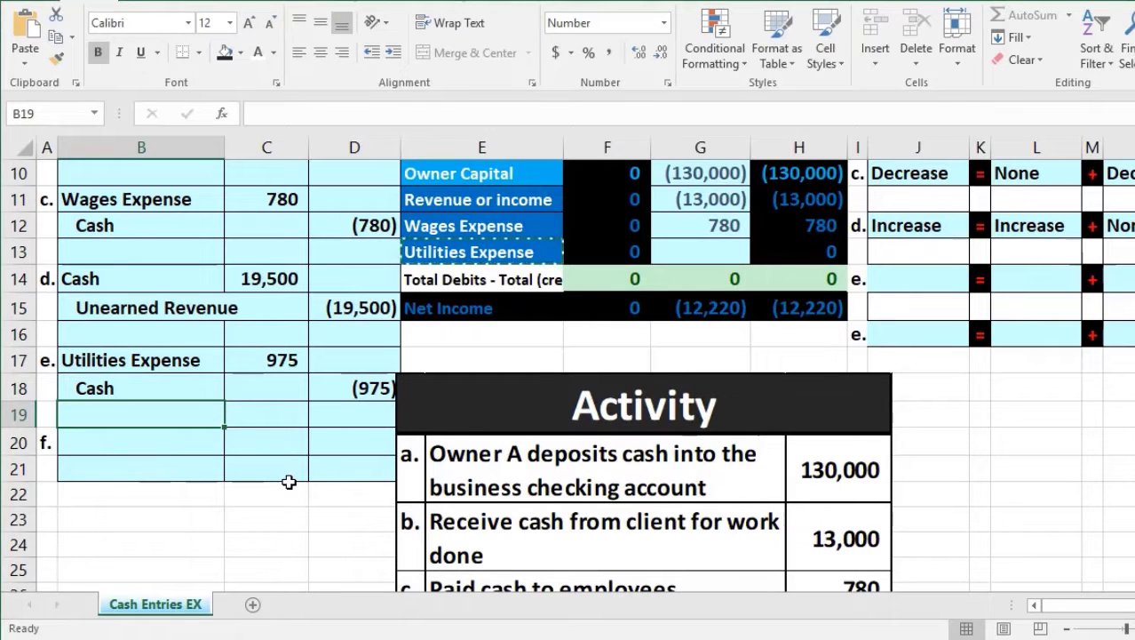
Step: Review entry e's debit and credit amounts against the revenue and expense accounts in the trial balance
{"action": "scroll", "coordinate": [289, 482], "scroll_direction": "up", "scroll_amount": 1}
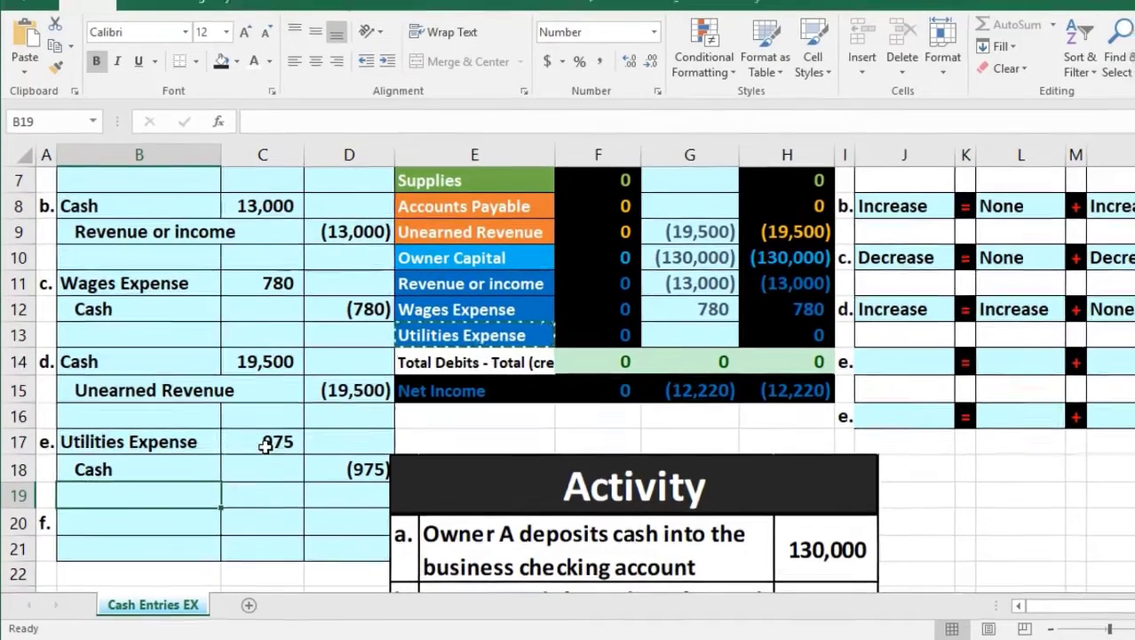
{"action": "left_click", "coordinate": [269, 438]}
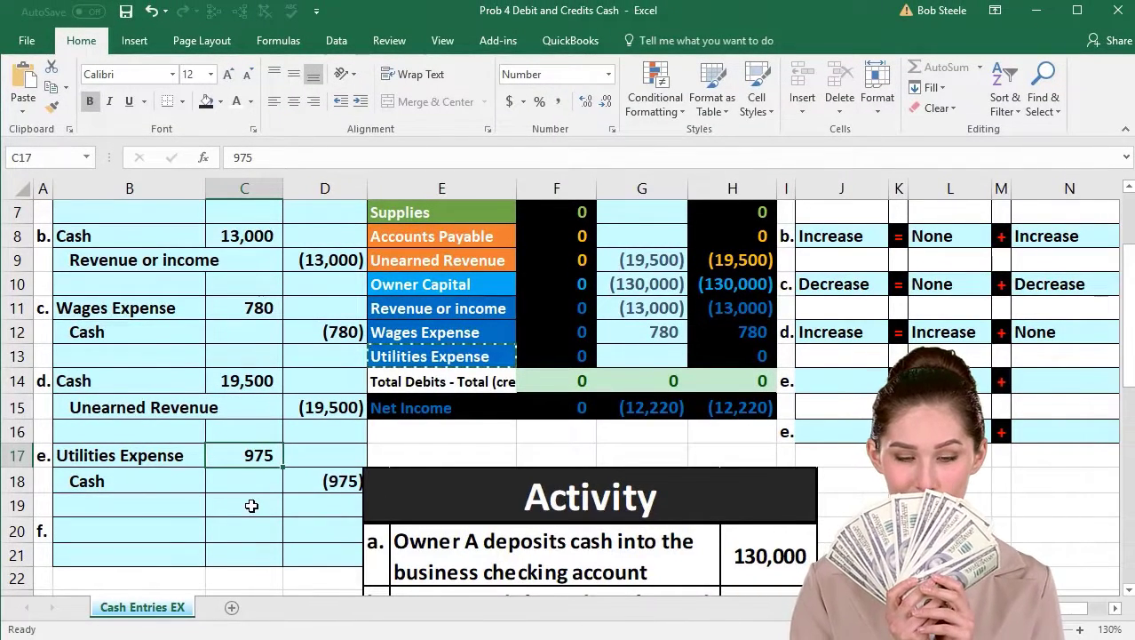
{"action": "left_click", "coordinate": [328, 481]}
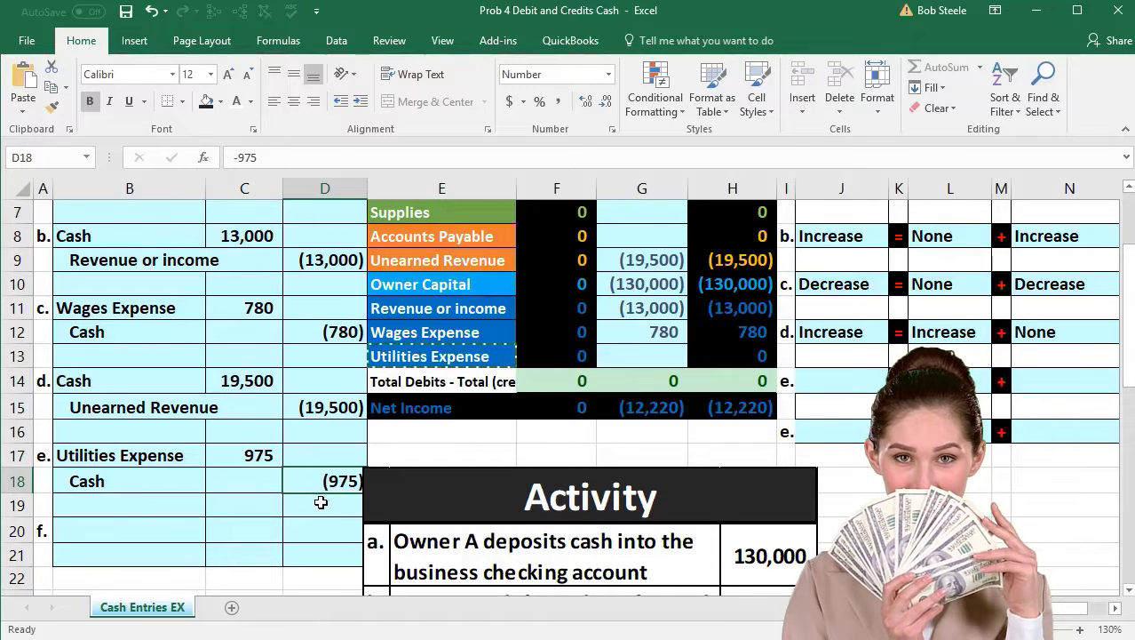
{"action": "scroll", "coordinate": [320, 503], "scroll_direction": "up", "scroll_amount": 1}
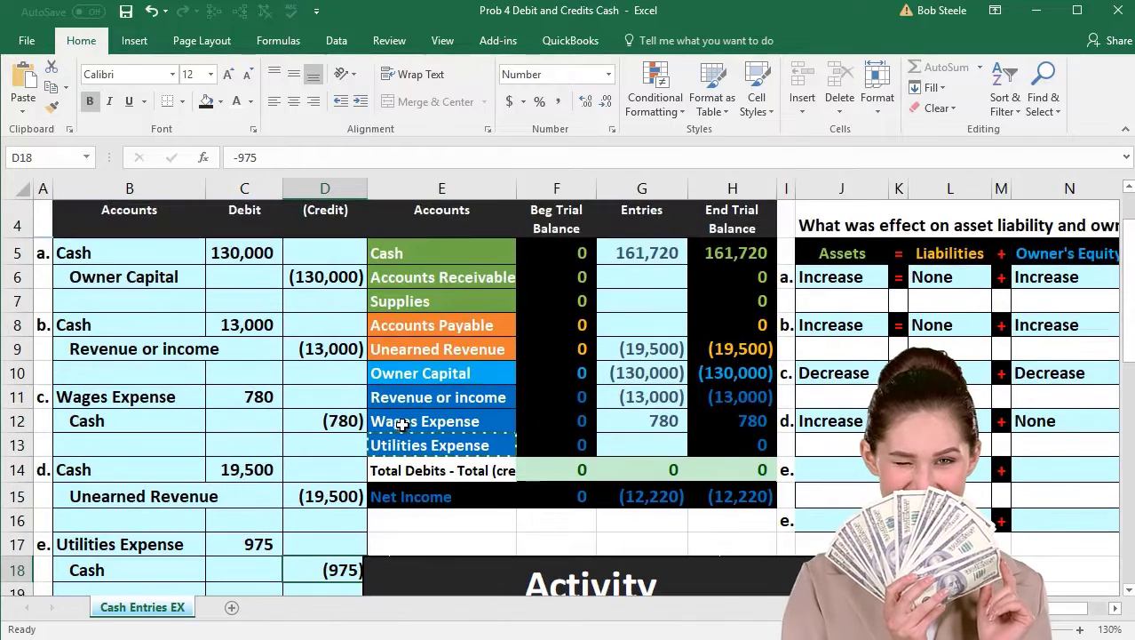
{"action": "left_click_drag", "start_coordinate": [401, 423], "coordinate": [750, 436]}
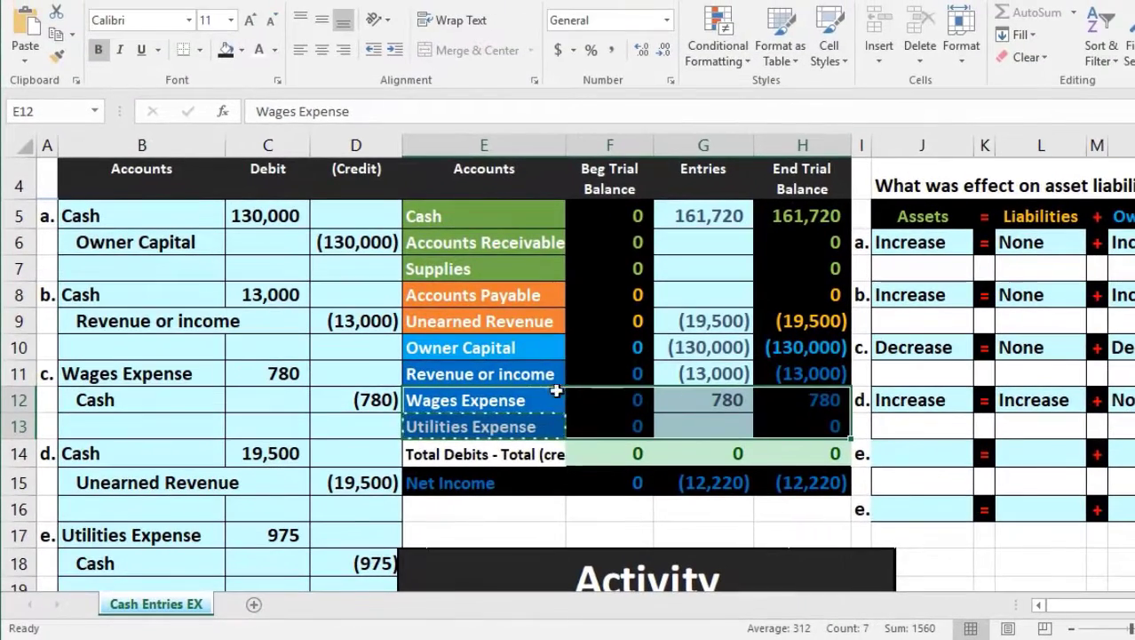
{"action": "left_click", "coordinate": [637, 329]}
{"action": "left_click_drag", "start_coordinate": [539, 378], "coordinate": [767, 418]}
{"action": "key", "text": "shift+Up"}
{"action": "key", "text": "shift+Up"}
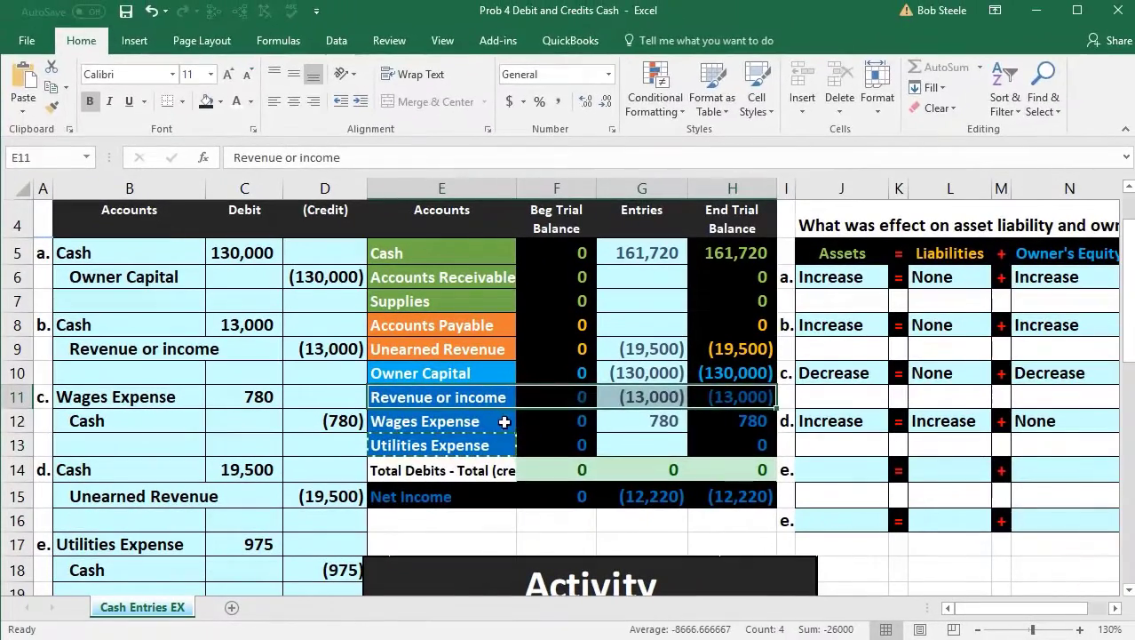
{"action": "left_click_drag", "start_coordinate": [505, 422], "coordinate": [691, 442]}
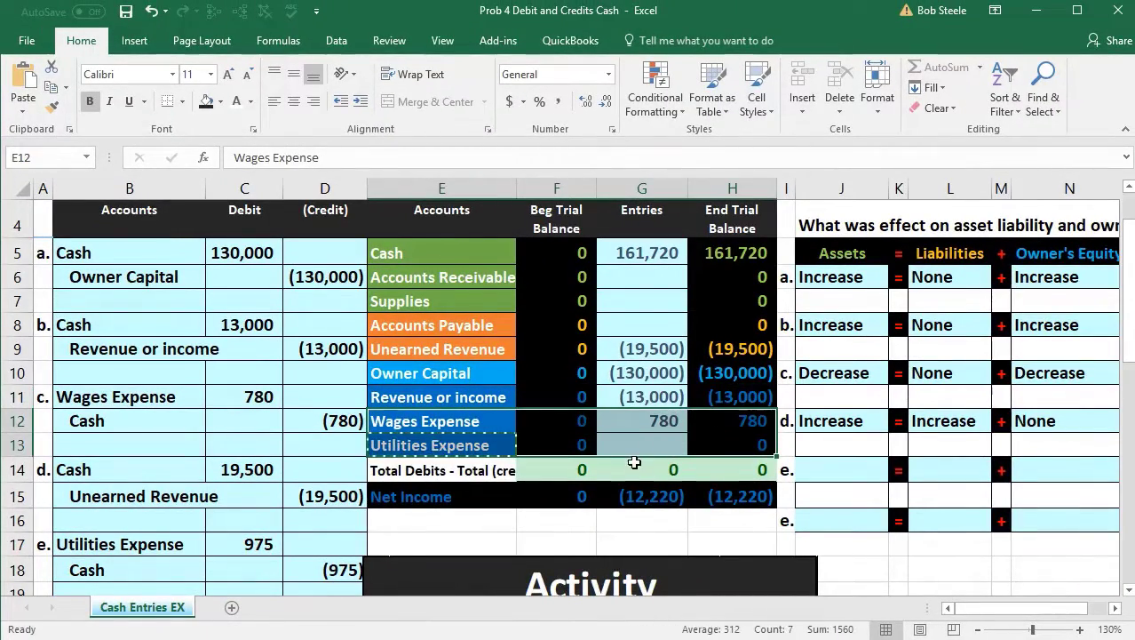
{"action": "scroll", "coordinate": [634, 462], "scroll_direction": "down", "scroll_amount": 1}
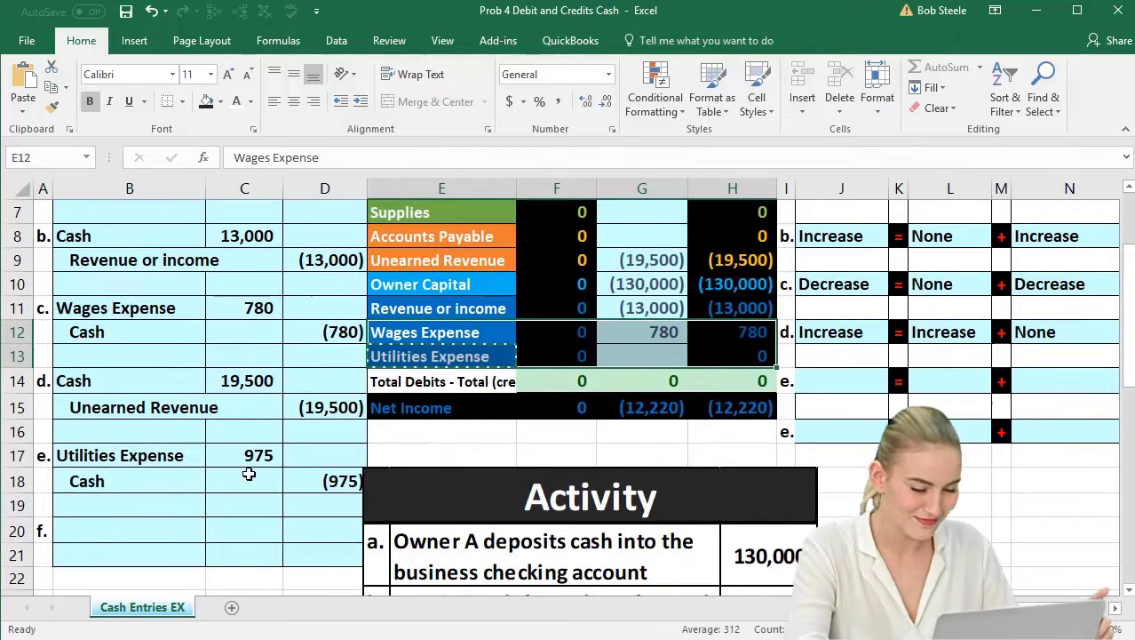
{"action": "left_click", "coordinate": [726, 347]}
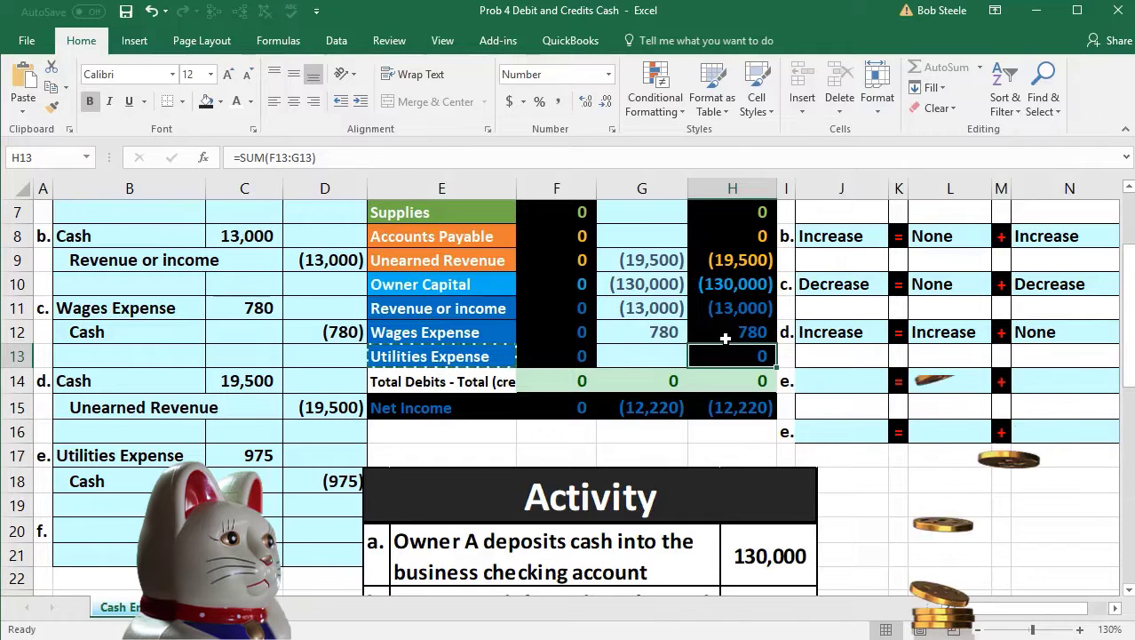
{"action": "left_click", "coordinate": [227, 454]}
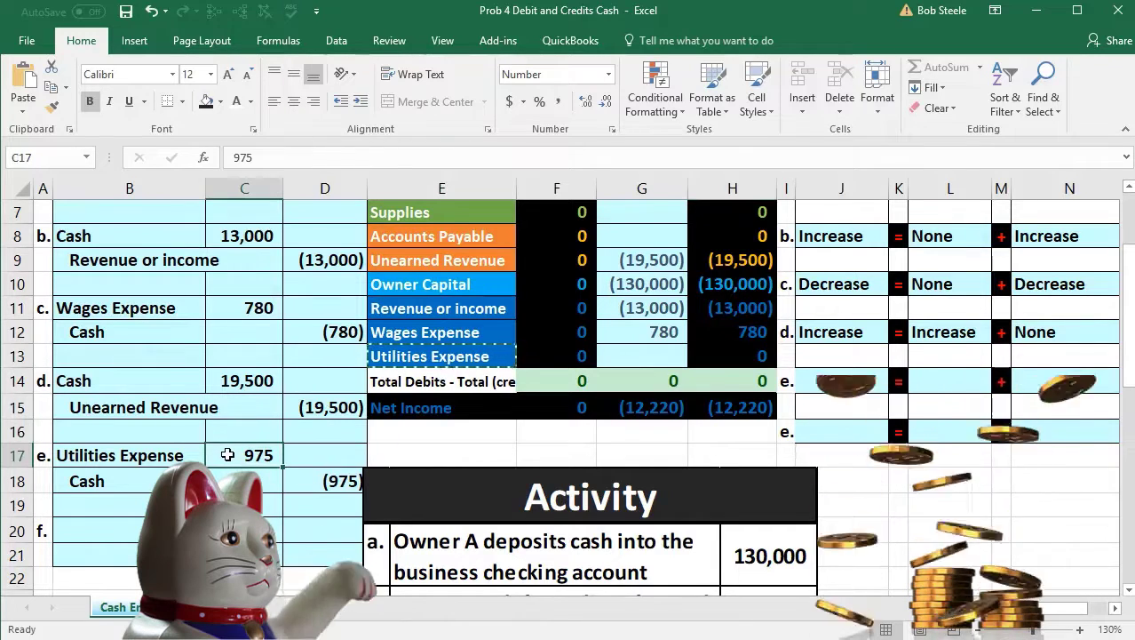
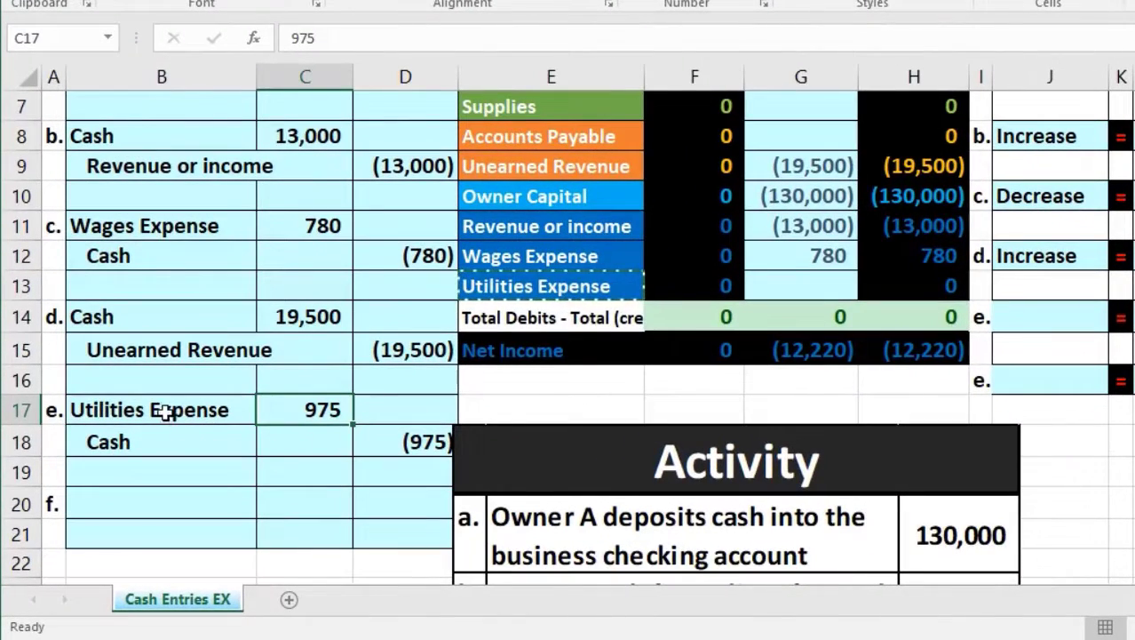
Step: Post entry e's debit to Utilities Expense in G13 with =C17, and check the ending revenue and expense balances
{"action": "left_click_drag", "start_coordinate": [164, 410], "coordinate": [295, 406]}
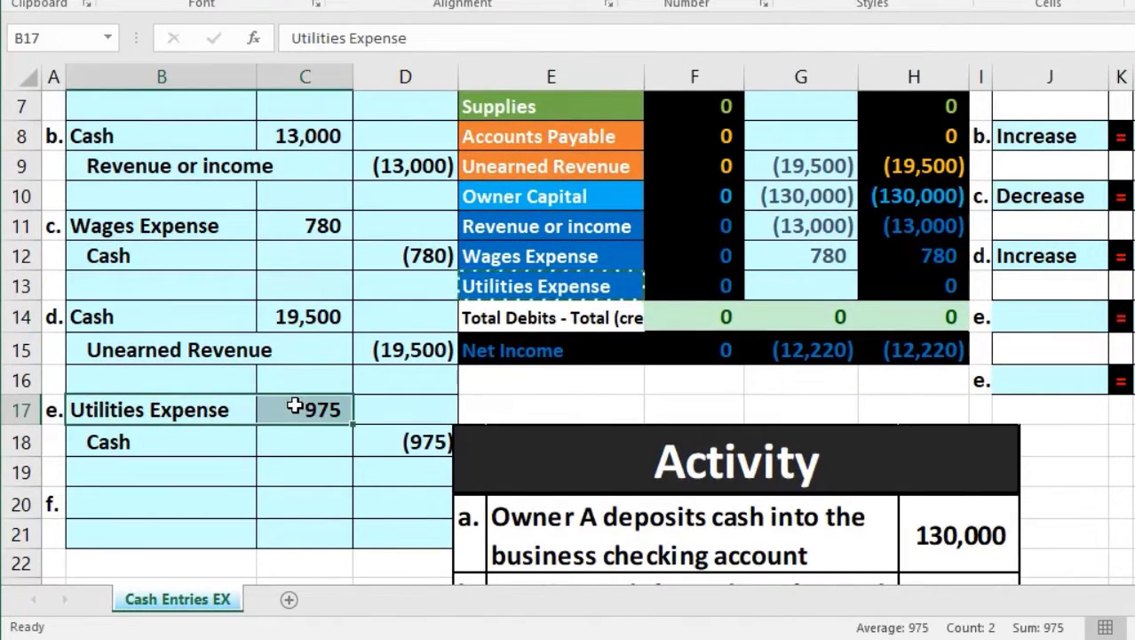
{"action": "left_click", "coordinate": [489, 256]}
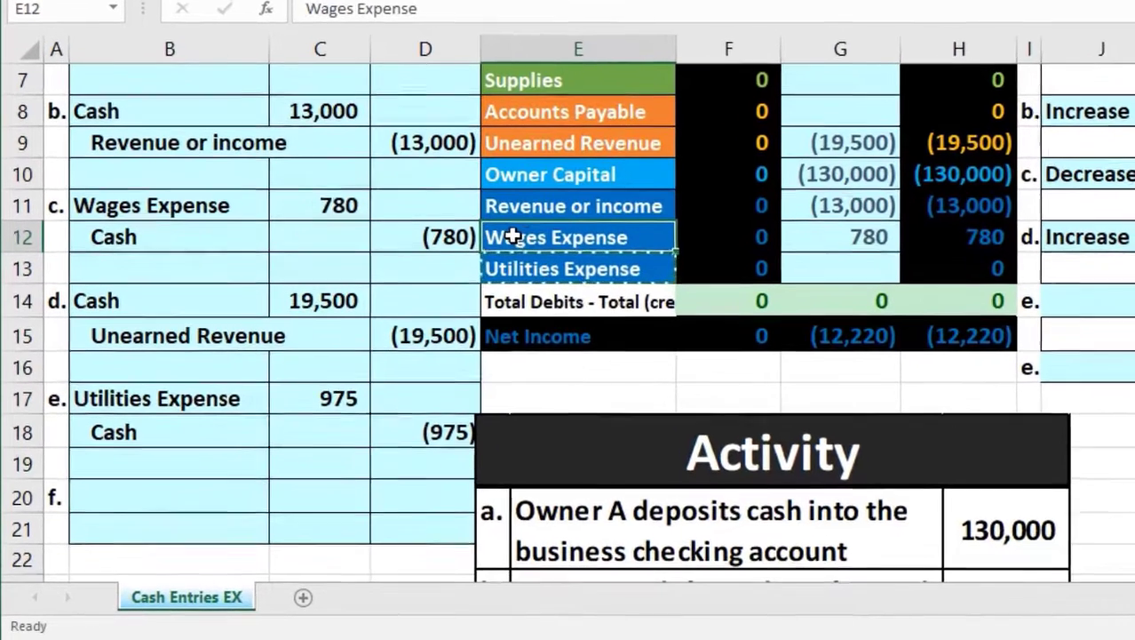
{"action": "left_click", "coordinate": [620, 267]}
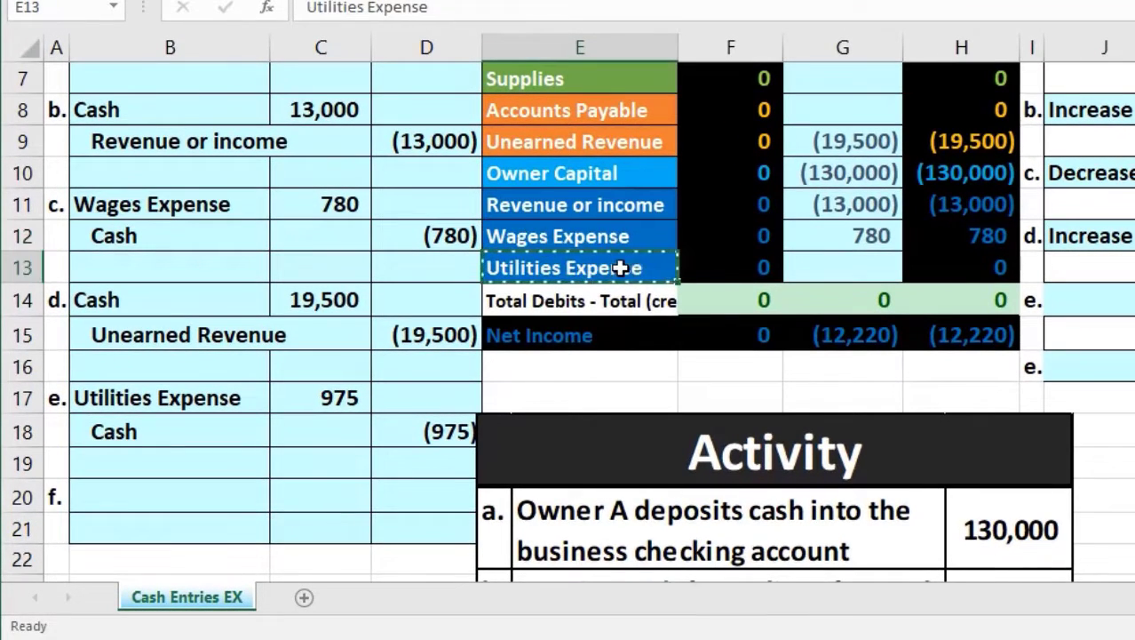
{"action": "left_click", "coordinate": [830, 271]}
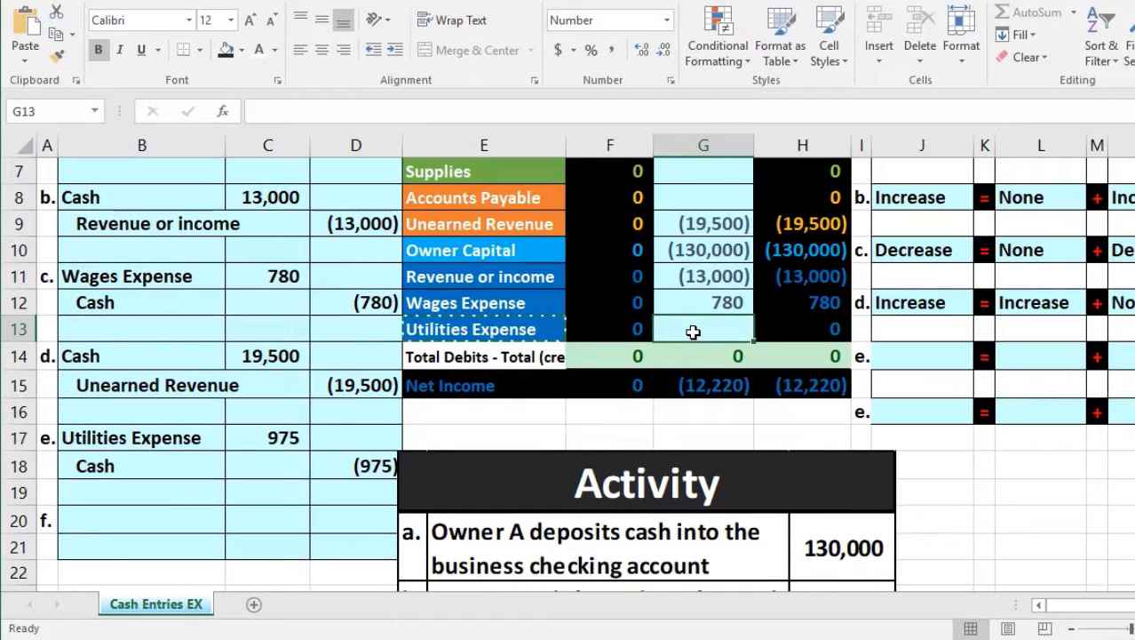
{"action": "type", "text": "="}
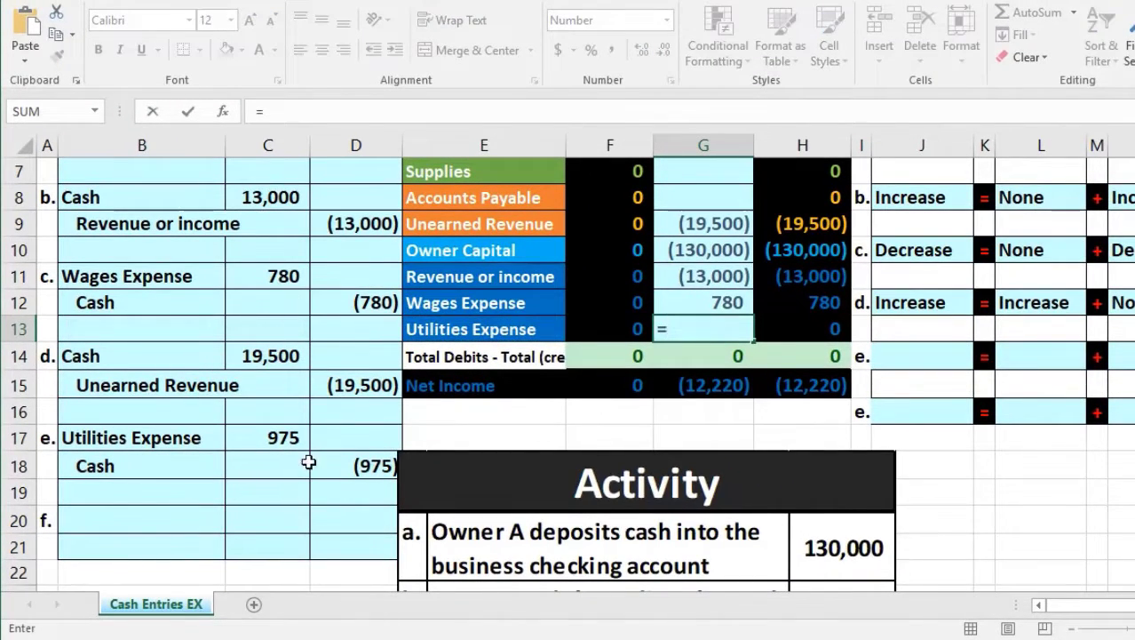
{"action": "left_click", "coordinate": [278, 439]}
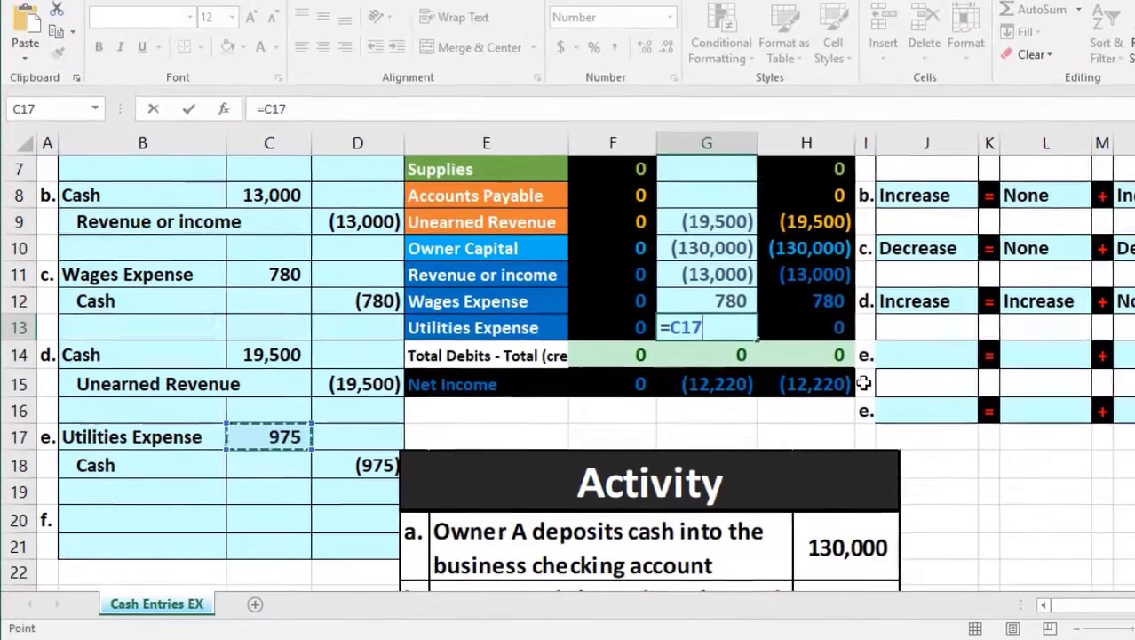
{"action": "key", "text": "Return"}
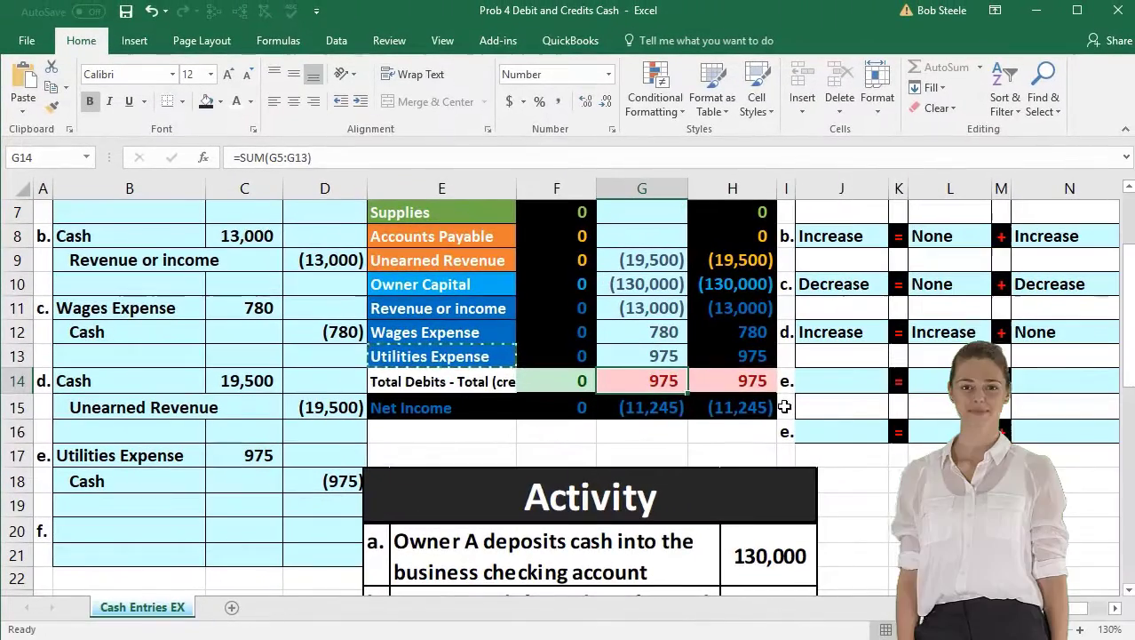
{"action": "left_click", "coordinate": [710, 308]}
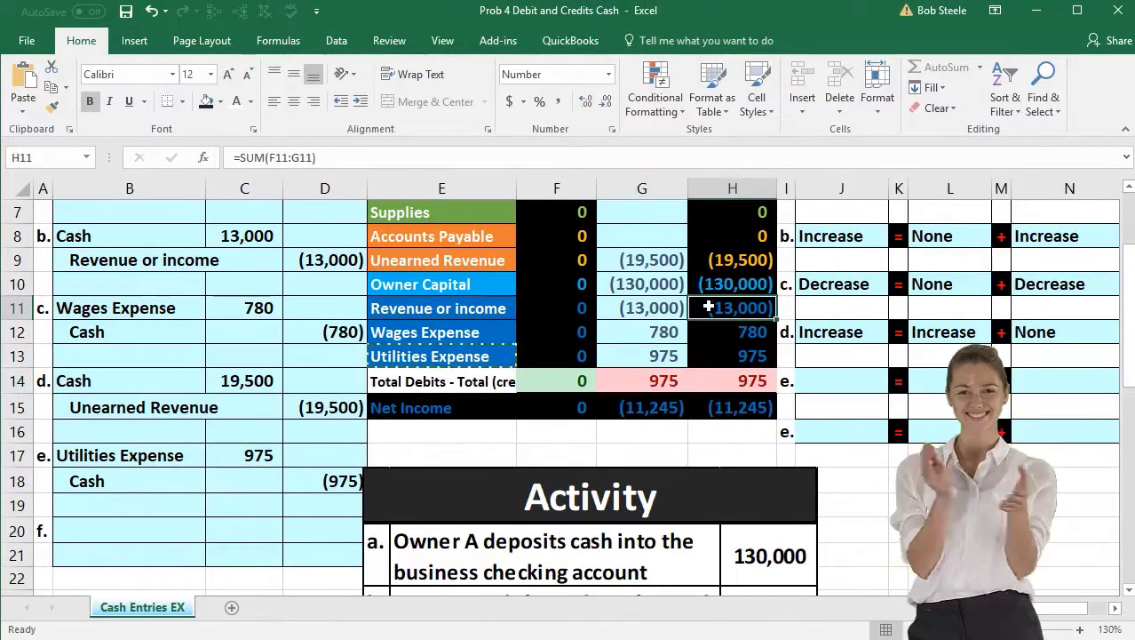
{"action": "left_click_drag", "start_coordinate": [709, 307], "coordinate": [712, 346]}
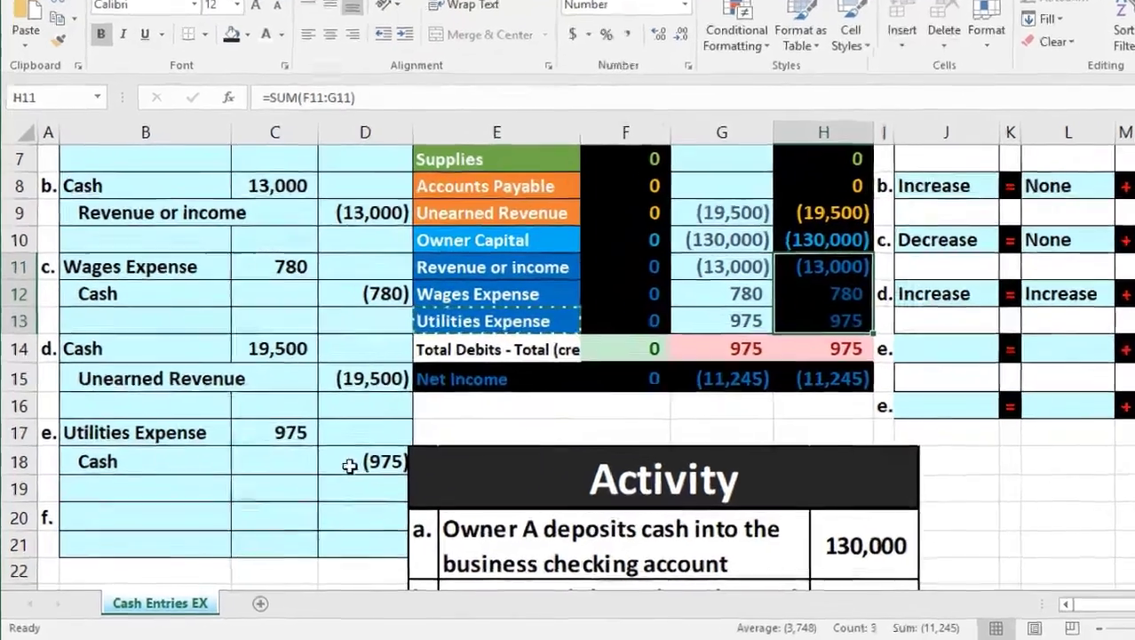
Step: Post entry e's credit to Cash by adding D18 to the formula in G5, making it =C5+C8+D12+C14+D18
{"action": "left_click", "coordinate": [298, 480]}
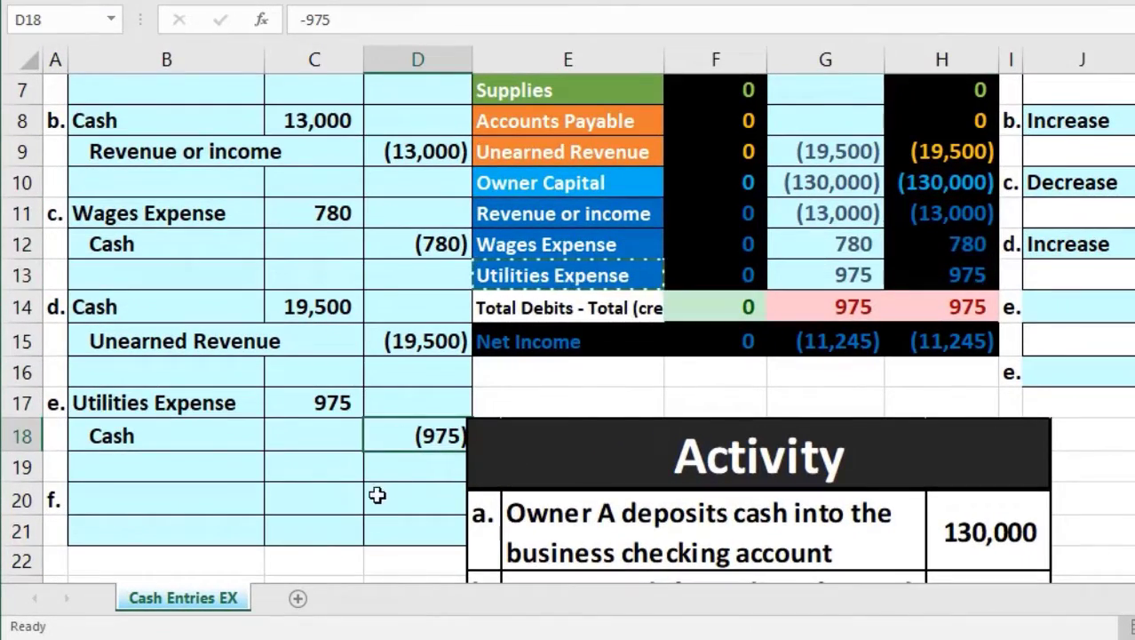
{"action": "left_click_drag", "start_coordinate": [221, 436], "coordinate": [373, 433]}
{"action": "scroll", "coordinate": [372, 433], "scroll_direction": "up", "scroll_amount": 2}
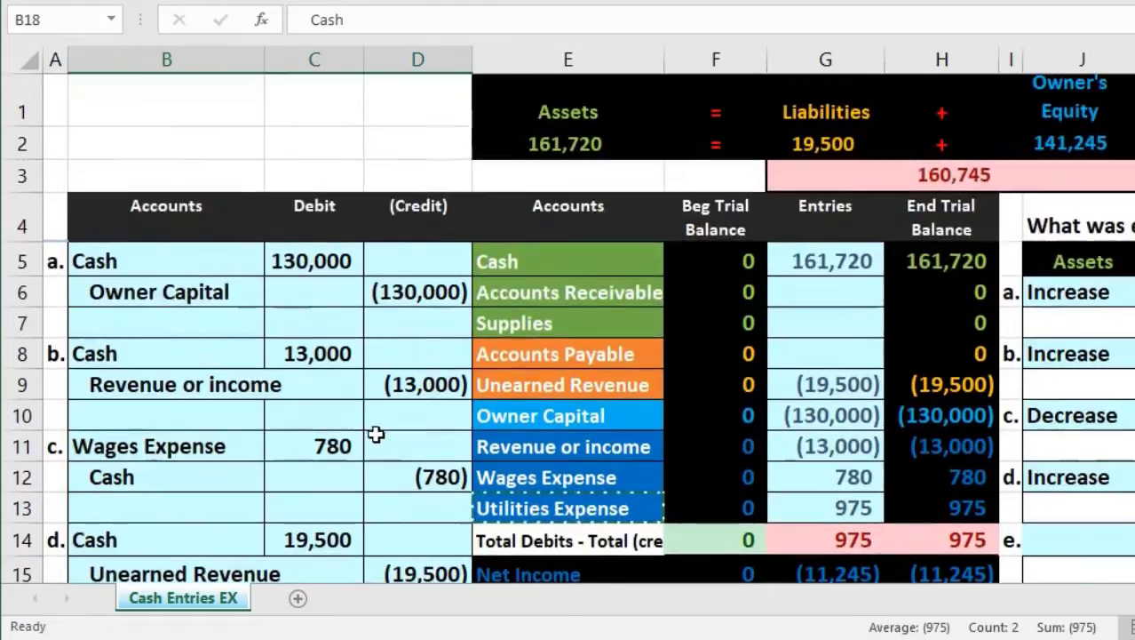
{"action": "left_click", "coordinate": [567, 270]}
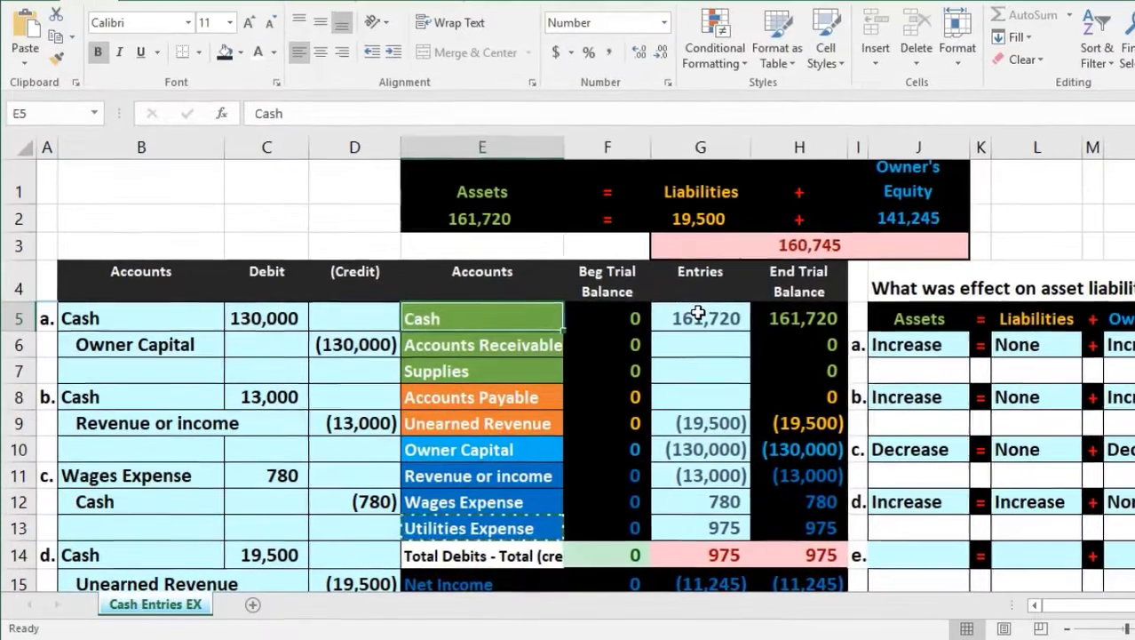
{"action": "left_click", "coordinate": [826, 262]}
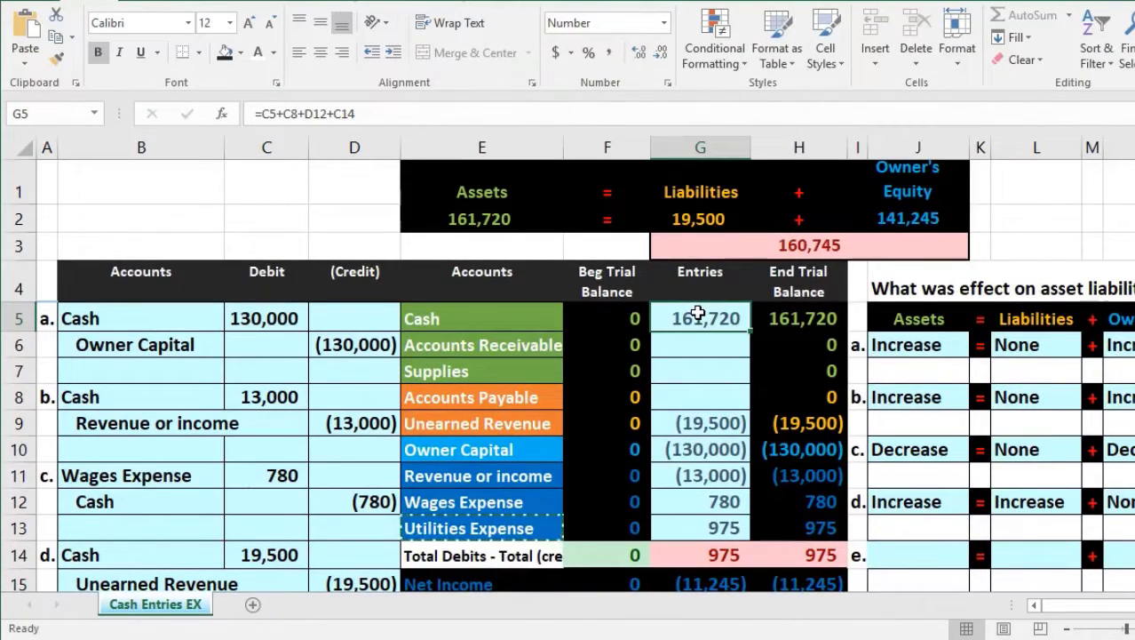
{"action": "double_click", "coordinate": [700, 313]}
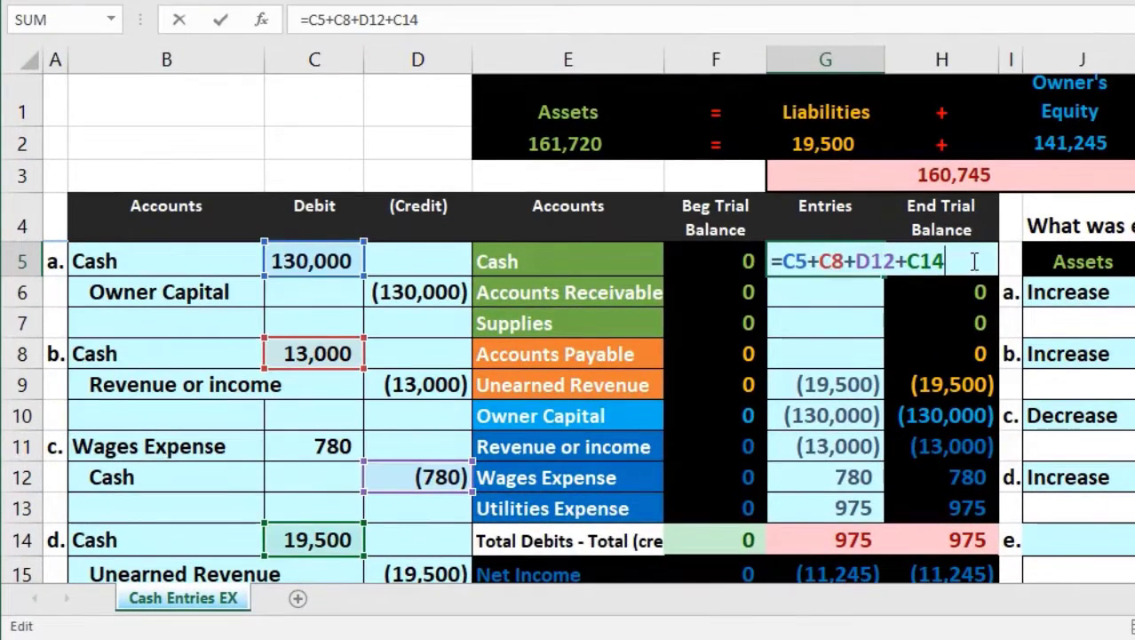
{"action": "scroll", "coordinate": [975, 260], "scroll_direction": "down", "scroll_amount": 3}
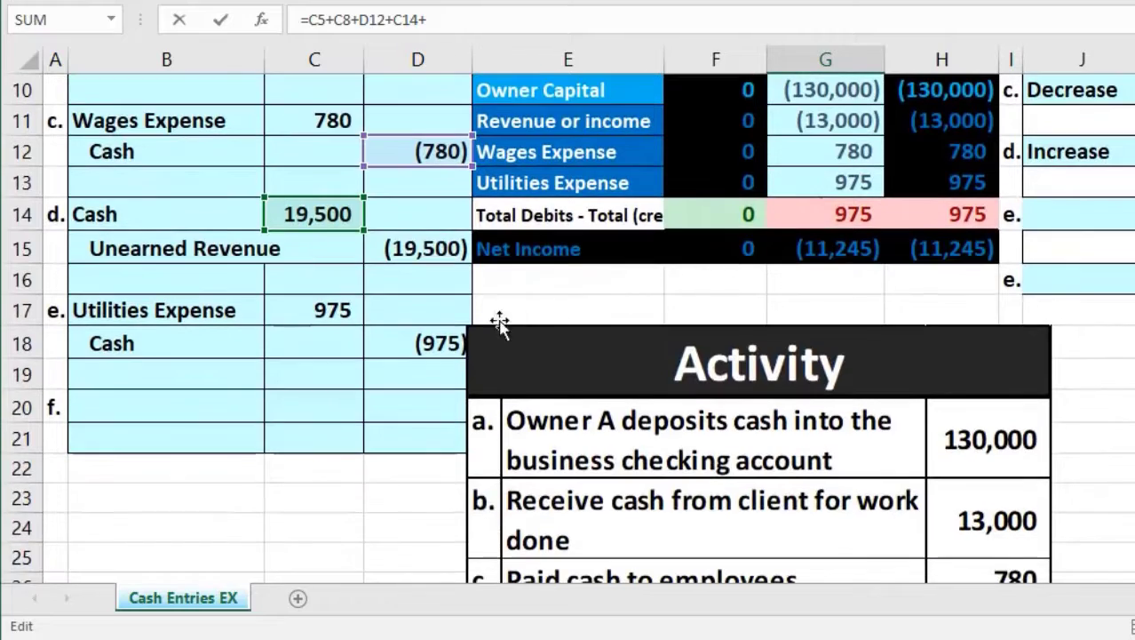
{"action": "left_click", "coordinate": [417, 343]}
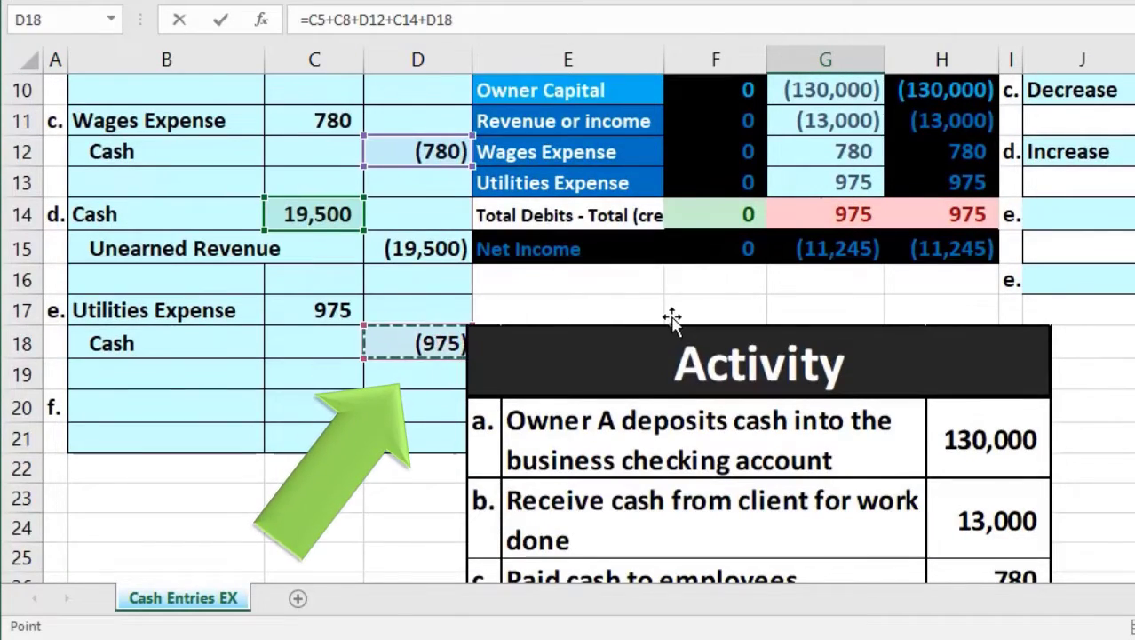
{"action": "scroll", "coordinate": [657, 318], "scroll_direction": "up", "scroll_amount": 2}
{"action": "scroll", "coordinate": [668, 317], "scroll_direction": "up", "scroll_amount": 1}
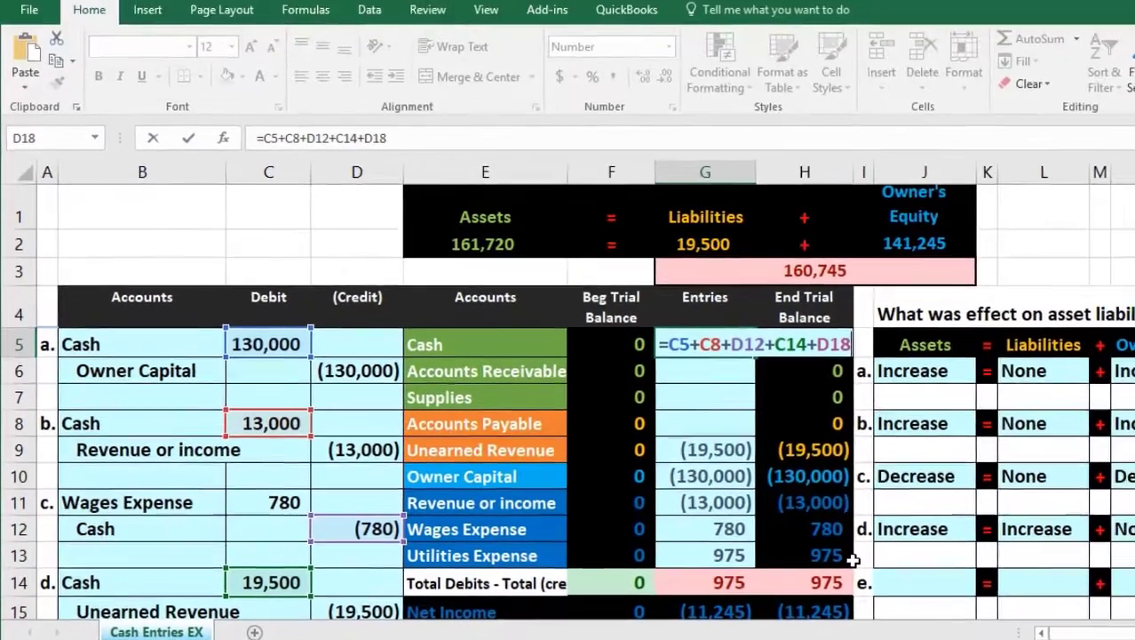
{"action": "key", "text": "Return"}
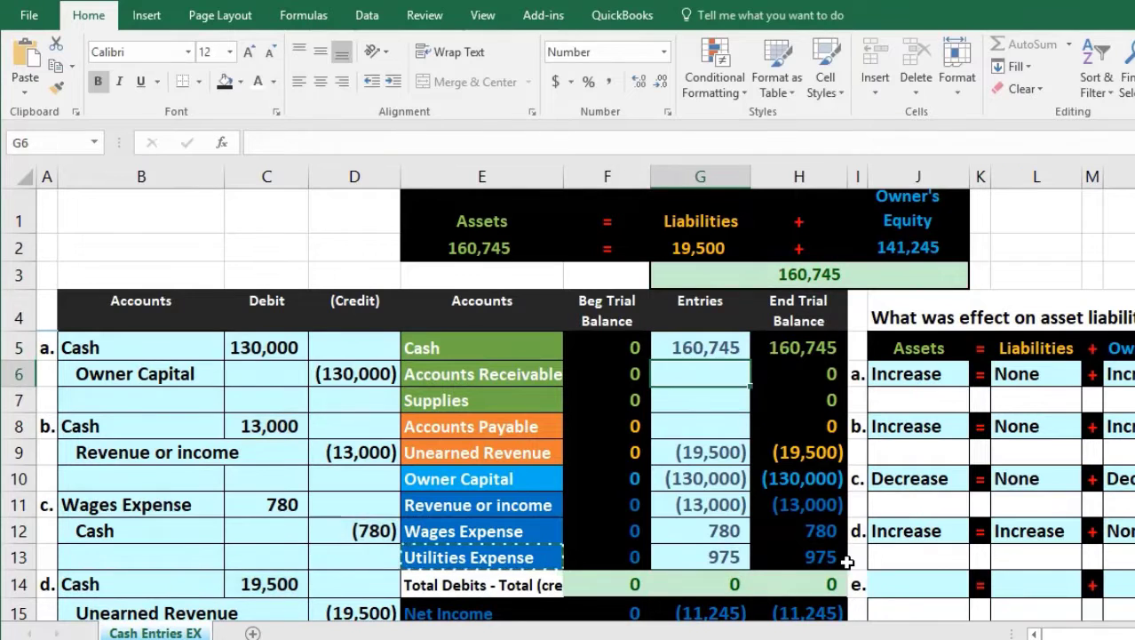
Step: Set activity e's effect on assets in J14 to Decrease
{"action": "scroll", "coordinate": [604, 551], "scroll_direction": "down", "scroll_amount": 2}
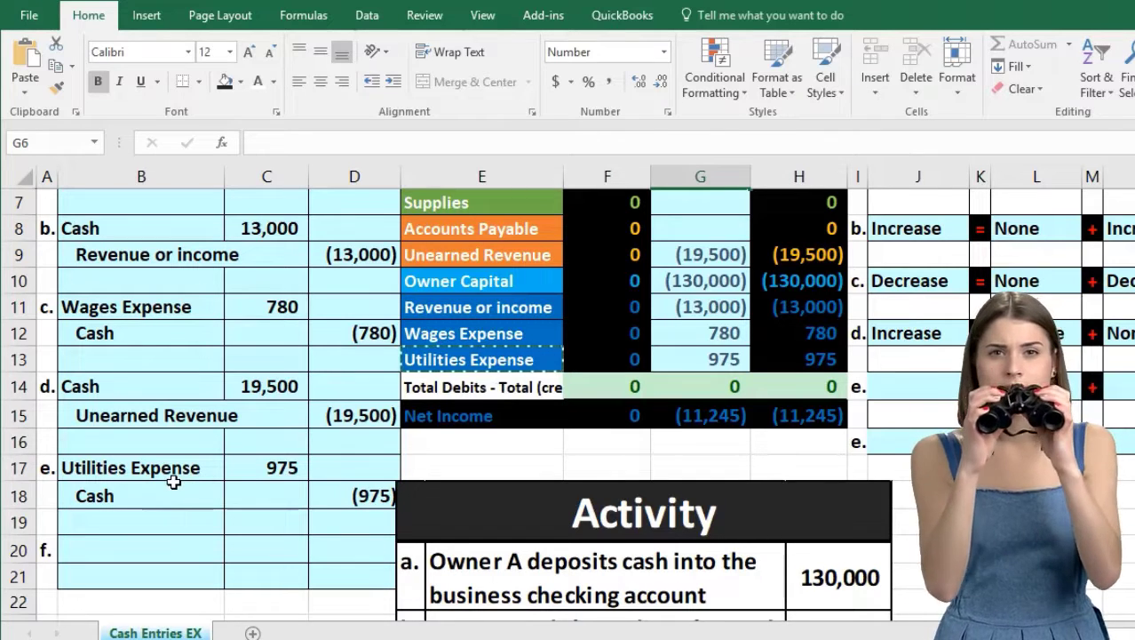
{"action": "left_click", "coordinate": [946, 385]}
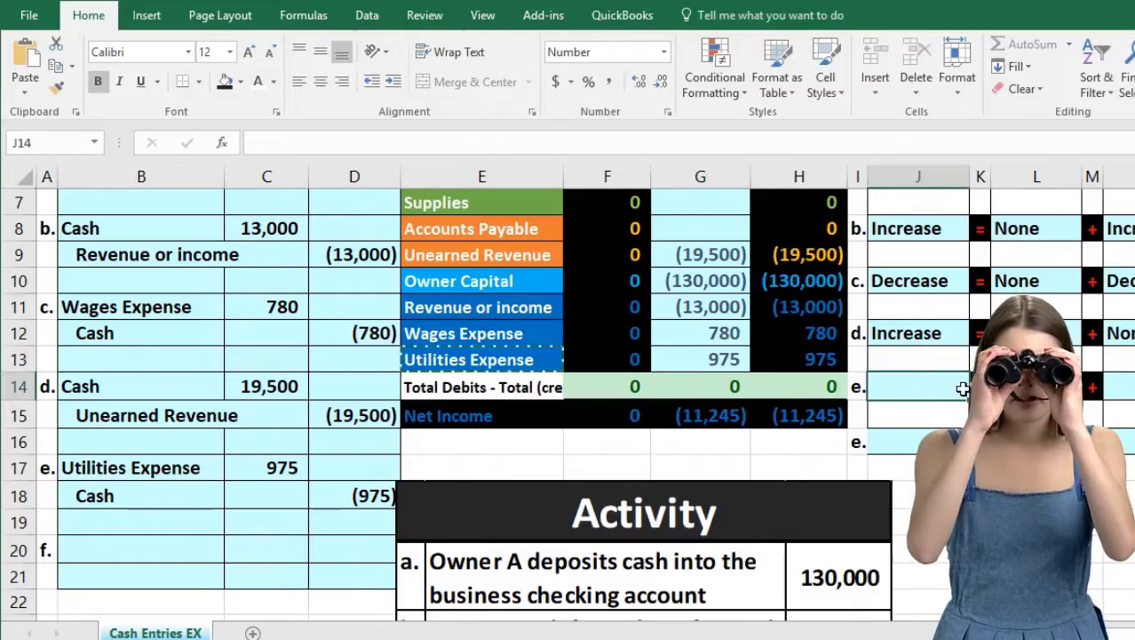
{"action": "key", "text": "alt+Down"}
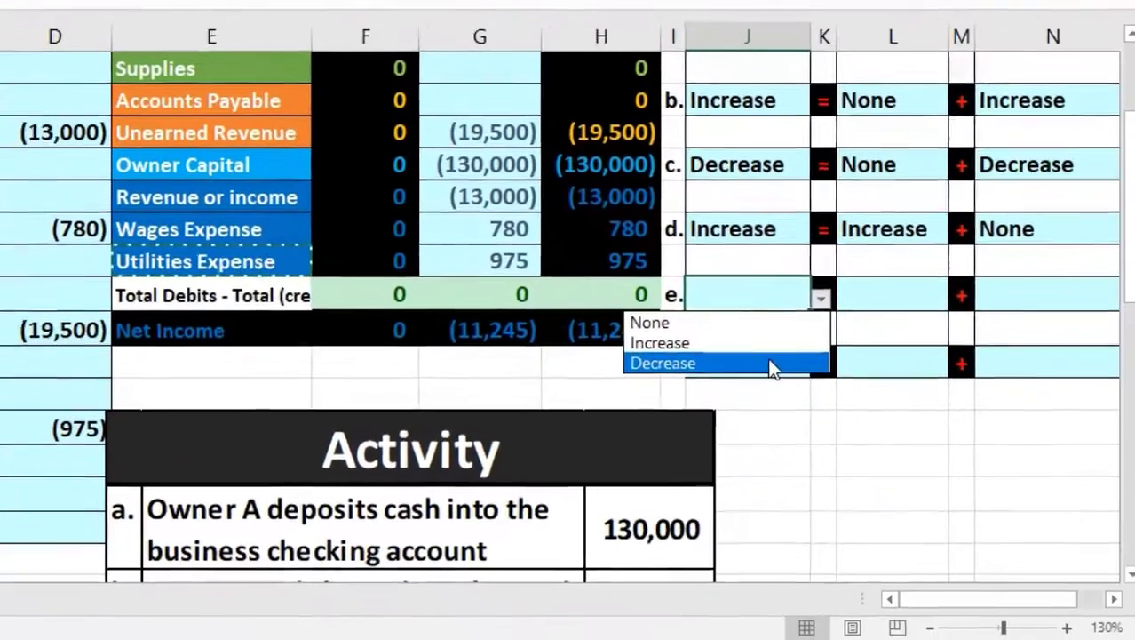
{"action": "left_click", "coordinate": [851, 442]}
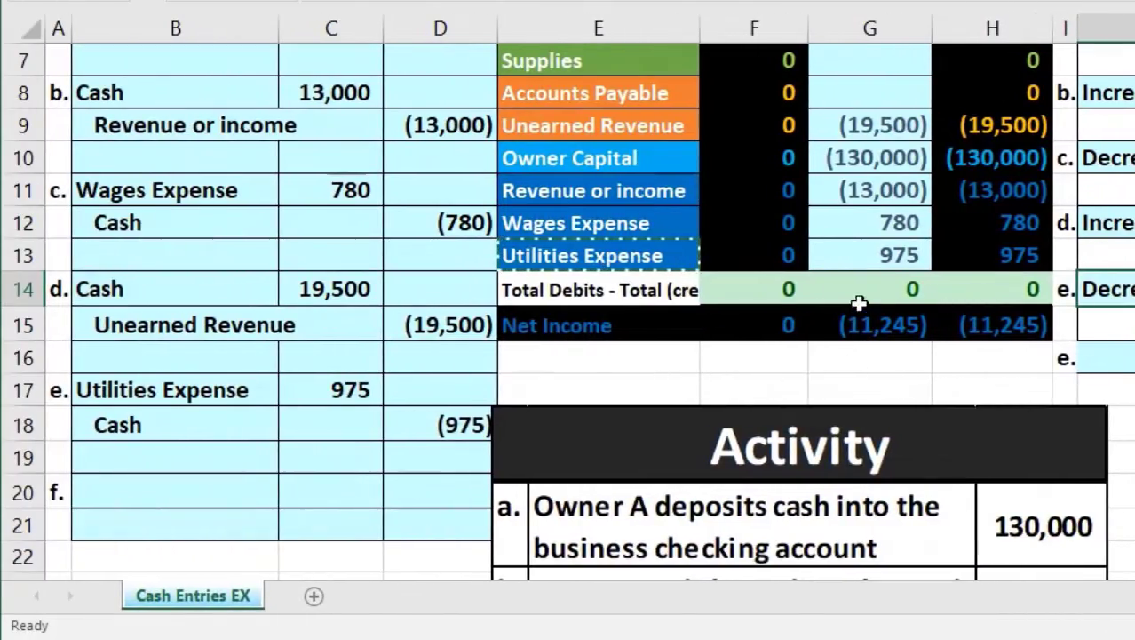
Step: Set activity e's effect on liabilities in L14 to None
{"action": "scroll", "coordinate": [859, 304], "scroll_direction": "up", "scroll_amount": 1}
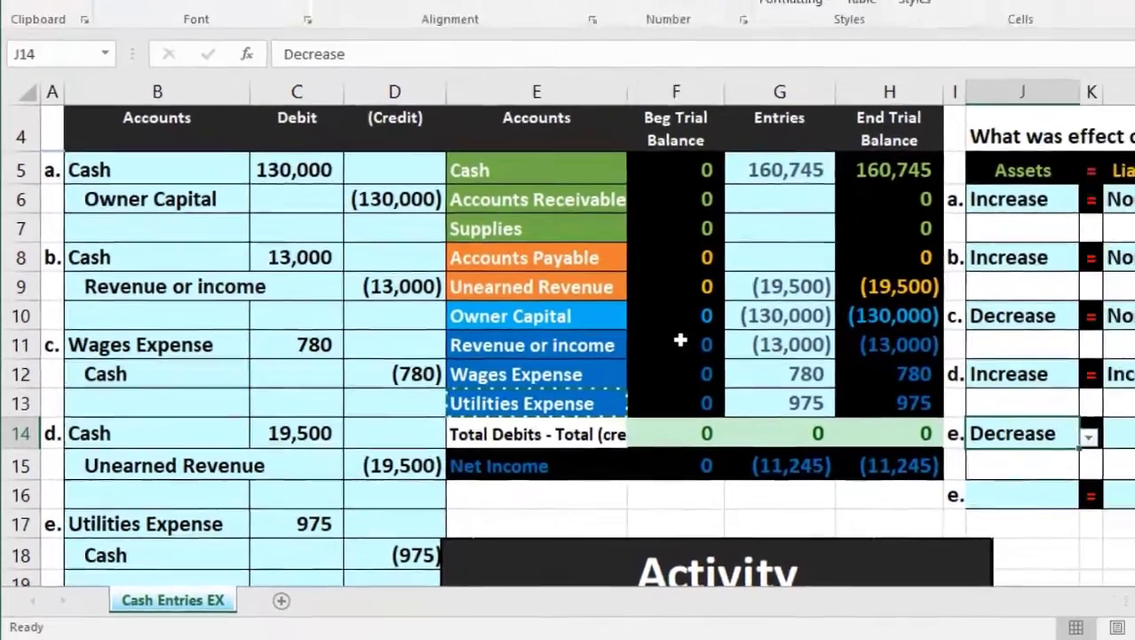
{"action": "scroll", "coordinate": [853, 304], "scroll_direction": "down", "scroll_amount": 1}
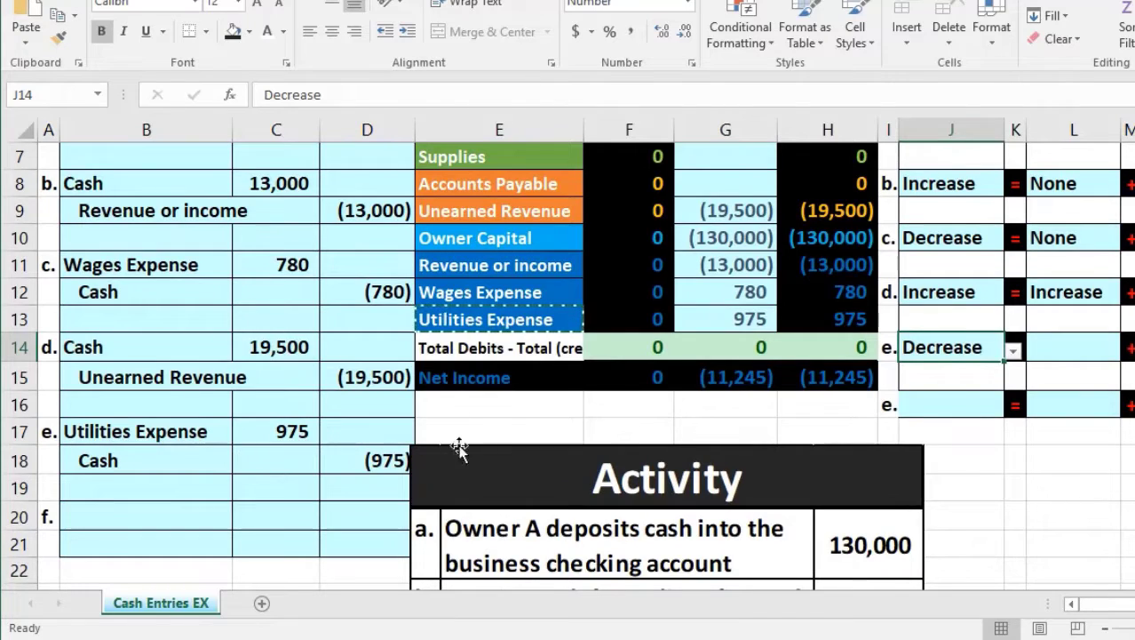
{"action": "left_click", "coordinate": [1066, 348]}
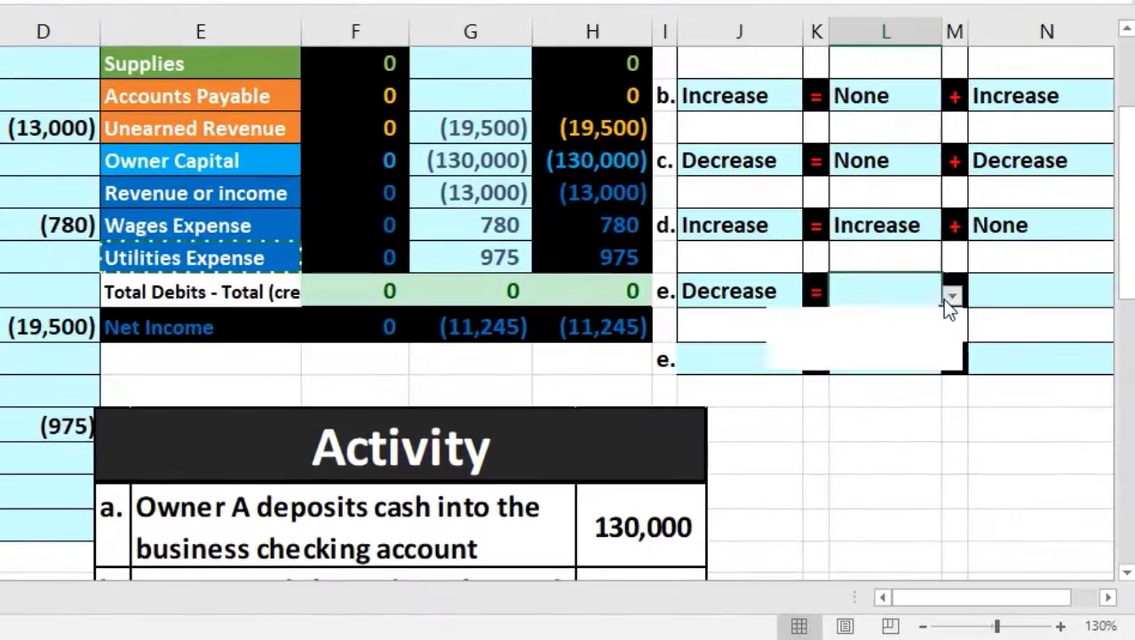
{"action": "left_click", "coordinate": [1129, 349]}
{"action": "left_click", "coordinate": [927, 318]}
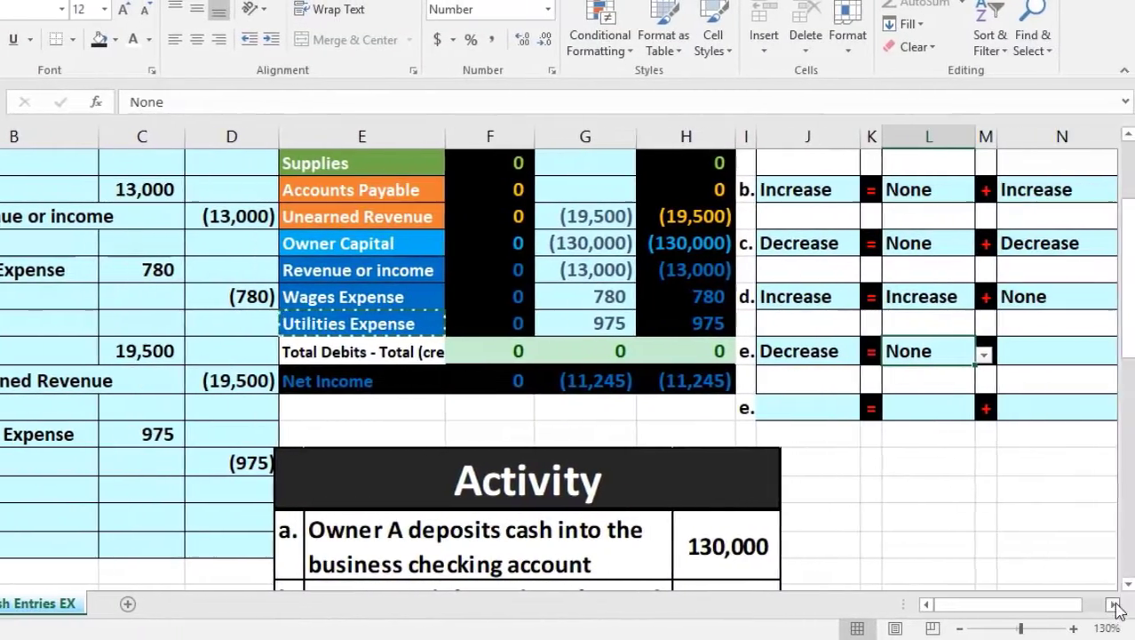
Step: Set activity e's effect on owner's equity in N14 to Decrease
{"action": "left_click", "coordinate": [1116, 604]}
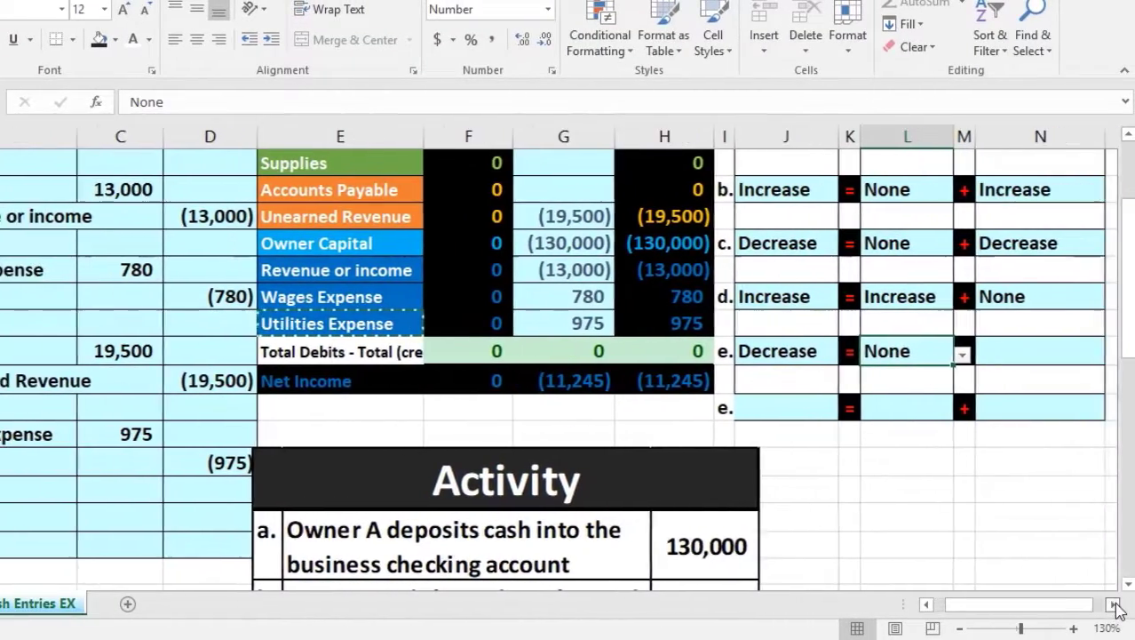
{"action": "left_click", "coordinate": [1116, 605]}
{"action": "left_click", "coordinate": [885, 322]}
{"action": "left_click", "coordinate": [892, 346]}
{"action": "left_click", "coordinate": [938, 349]}
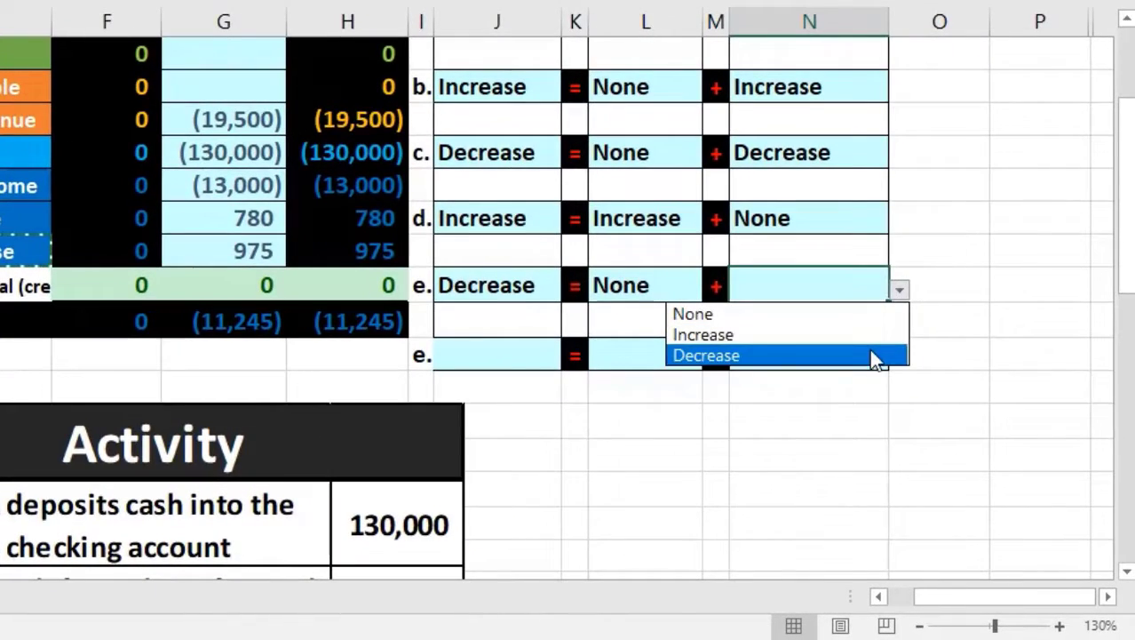
{"action": "left_click", "coordinate": [874, 355]}
Step: Relabel the last row of the effects table in I16 as f
{"action": "scroll", "coordinate": [817, 425], "scroll_direction": "up", "scroll_amount": 1}
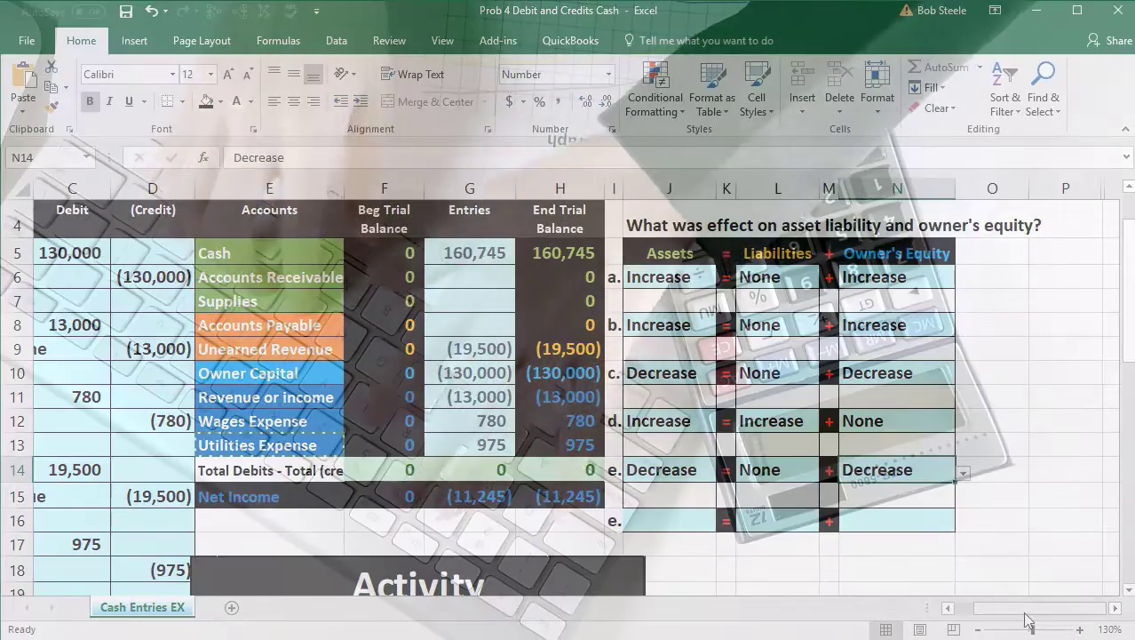
{"action": "left_click_drag", "start_coordinate": [1022, 608], "coordinate": [983, 601]}
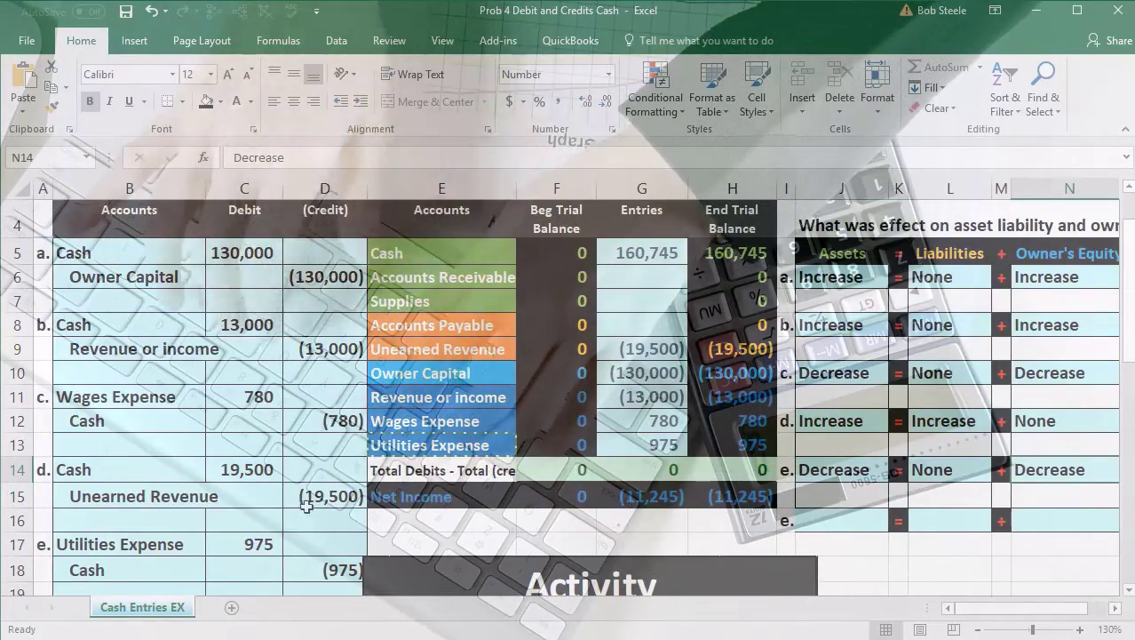
{"action": "scroll", "coordinate": [291, 502], "scroll_direction": "down", "scroll_amount": 3}
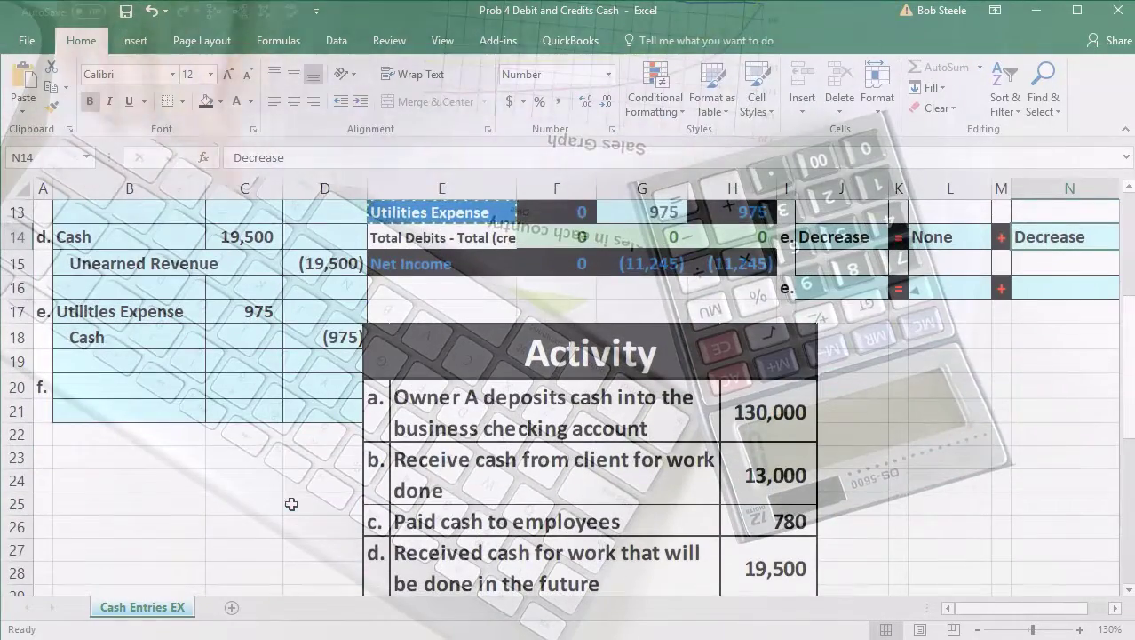
{"action": "left_click", "coordinate": [786, 288]}
{"action": "type", "text": "f."}
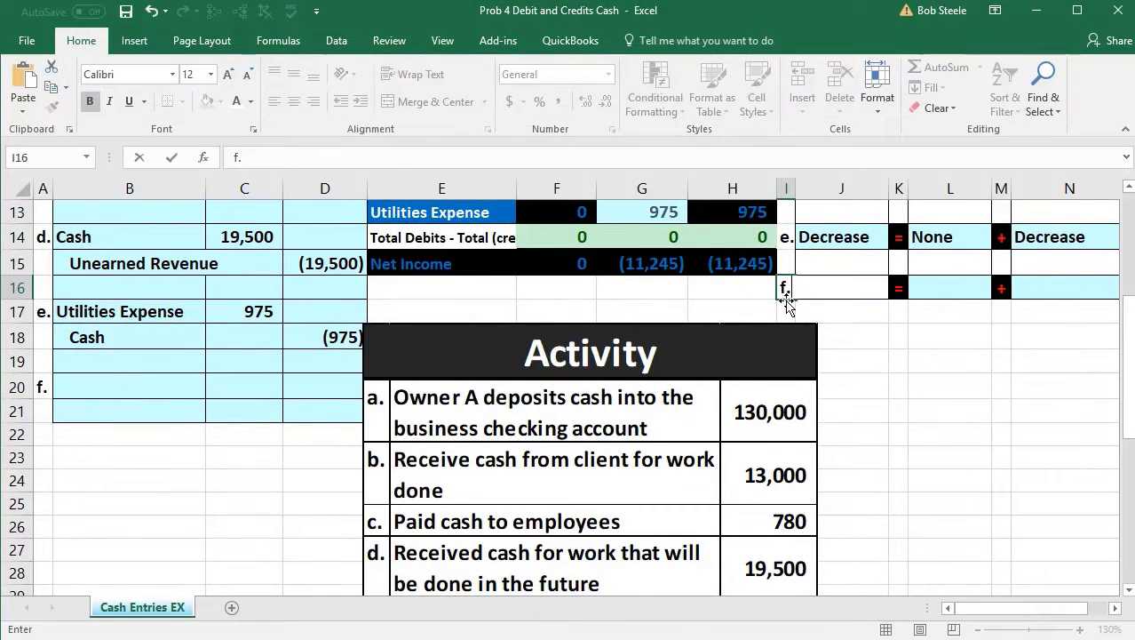
{"action": "key", "text": "Return"}
Step: Check activity f and the Cash balance, then copy the Cash account name from E5 into B21 as values only
{"action": "scroll", "coordinate": [787, 304], "scroll_direction": "down", "scroll_amount": 2}
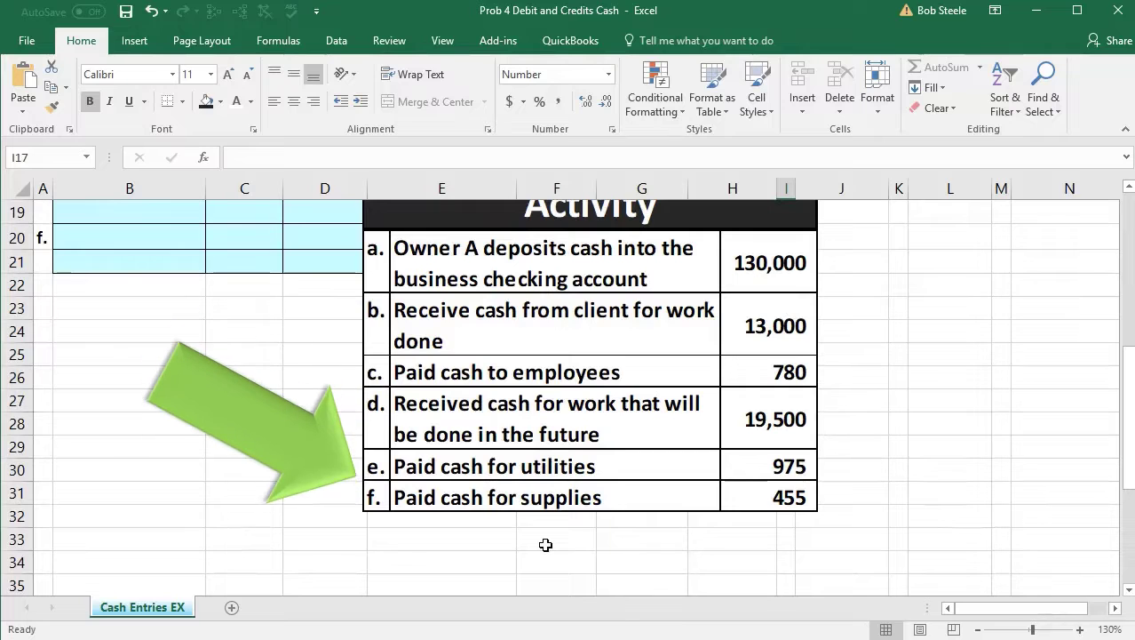
{"action": "scroll", "coordinate": [546, 545], "scroll_direction": "up", "scroll_amount": 5}
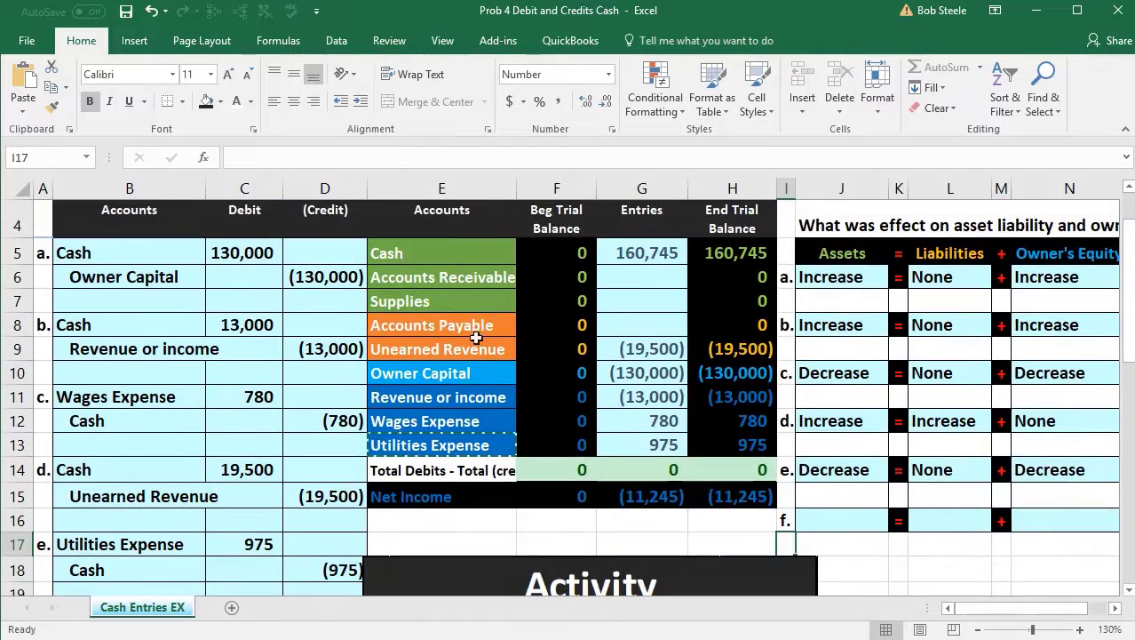
{"action": "left_click", "coordinate": [450, 254]}
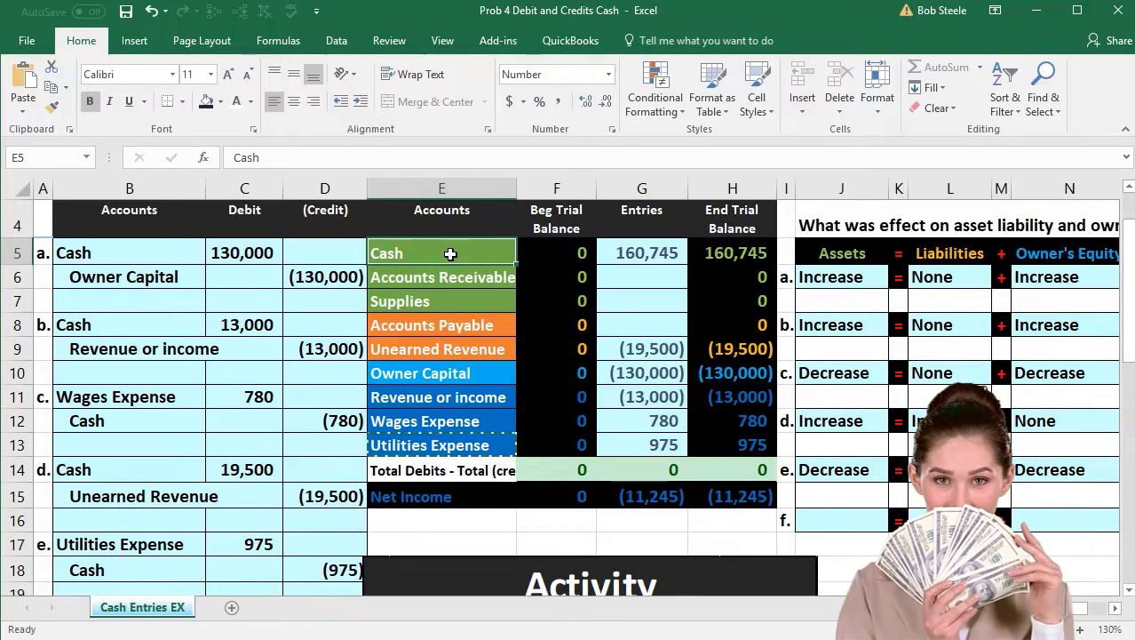
{"action": "left_click", "coordinate": [730, 253]}
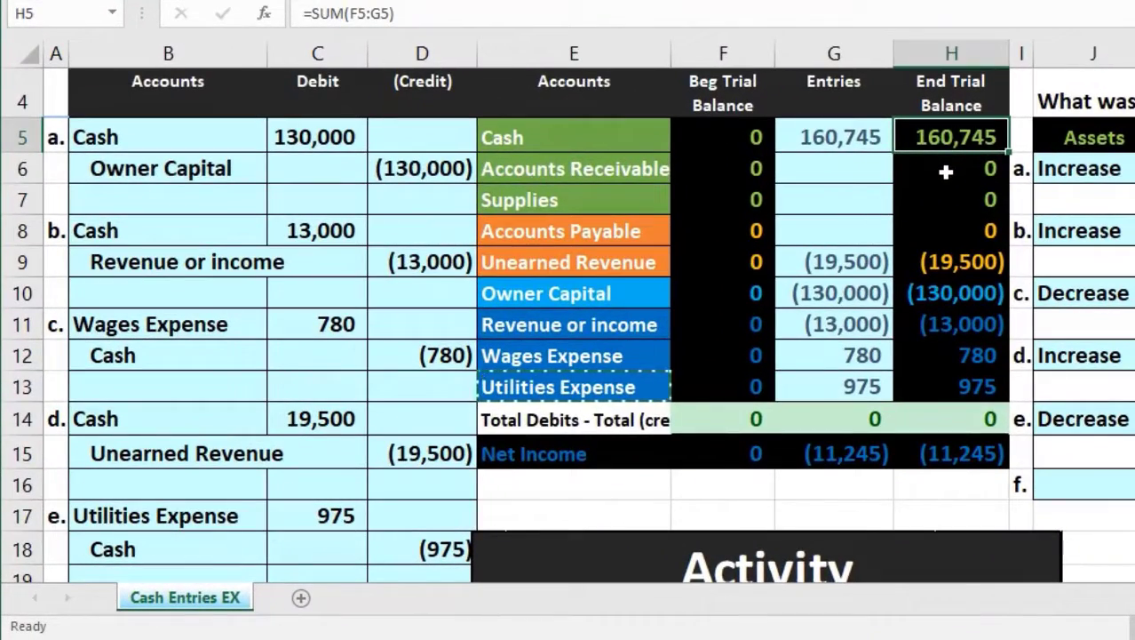
{"action": "left_click", "coordinate": [510, 130]}
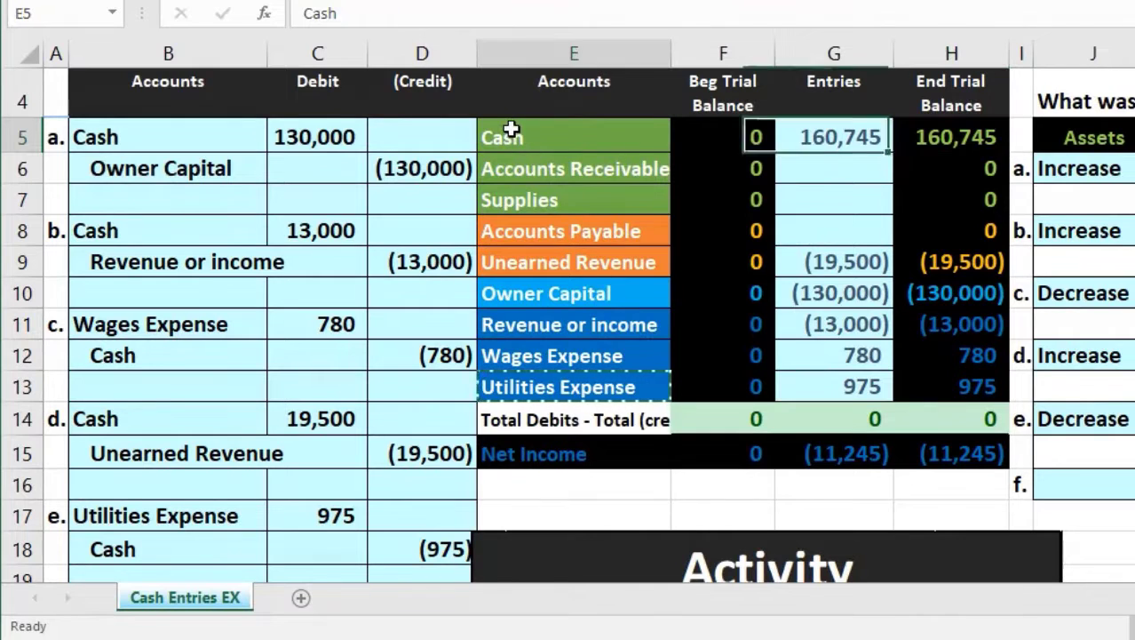
{"action": "right_click", "coordinate": [511, 130]}
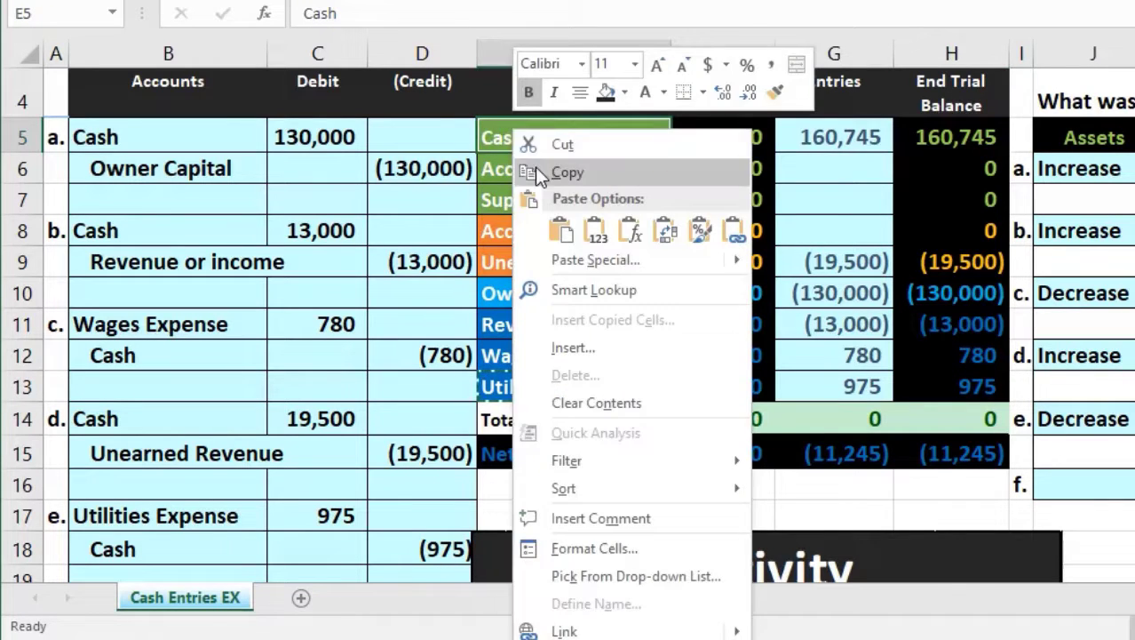
{"action": "left_click", "coordinate": [544, 169]}
{"action": "scroll", "coordinate": [325, 371], "scroll_direction": "down", "scroll_amount": 2}
{"action": "scroll", "coordinate": [324, 372], "scroll_direction": "down", "scroll_amount": 2}
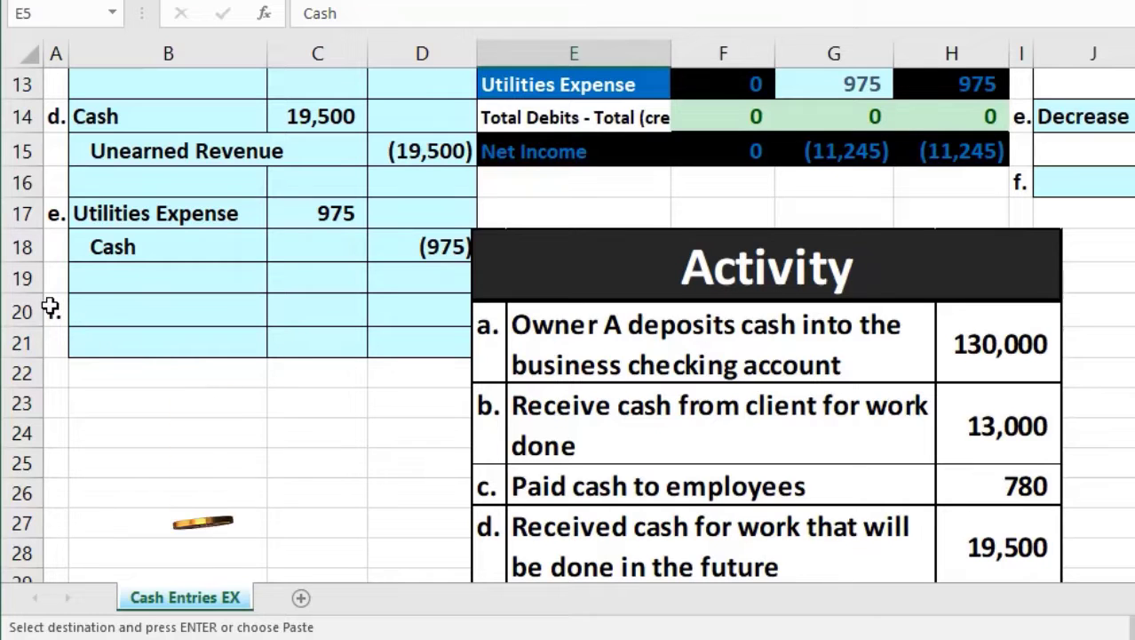
{"action": "left_click", "coordinate": [93, 337]}
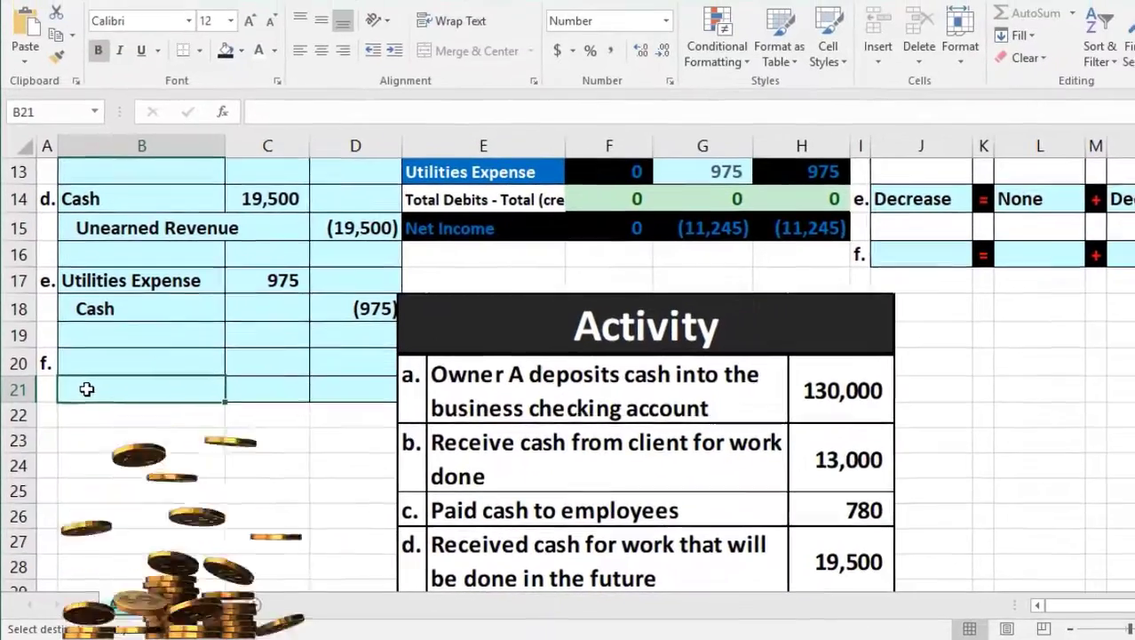
{"action": "right_click", "coordinate": [93, 354]}
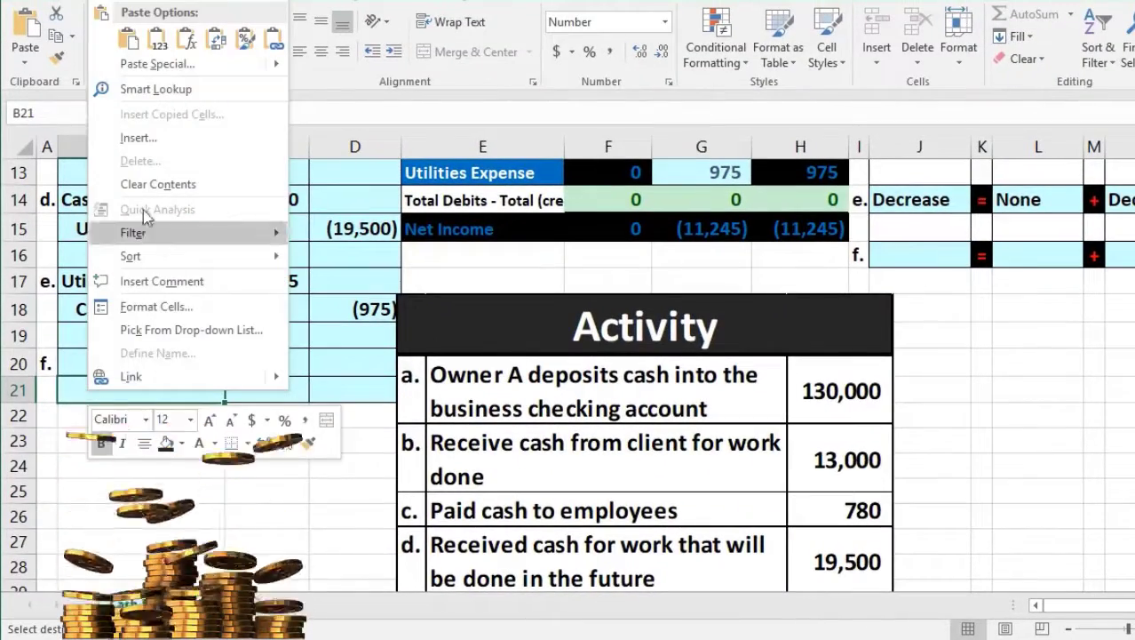
{"action": "left_click", "coordinate": [156, 39]}
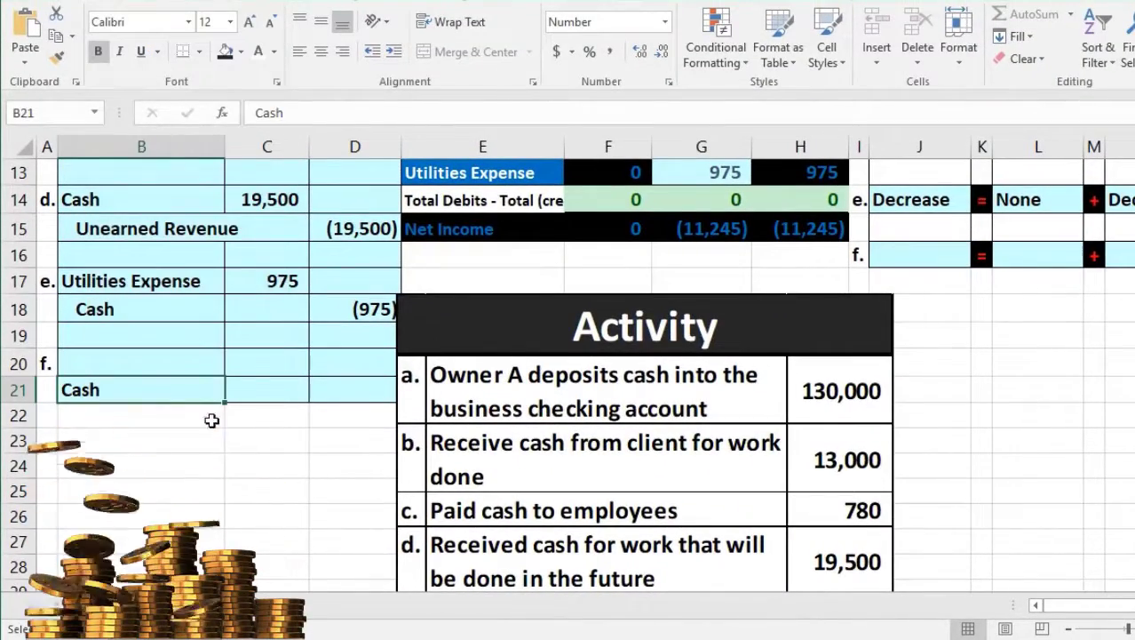
Step: Indent the Cash account name in B21 and enter its credit of -455 in D21
{"action": "double_click", "coordinate": [62, 388]}
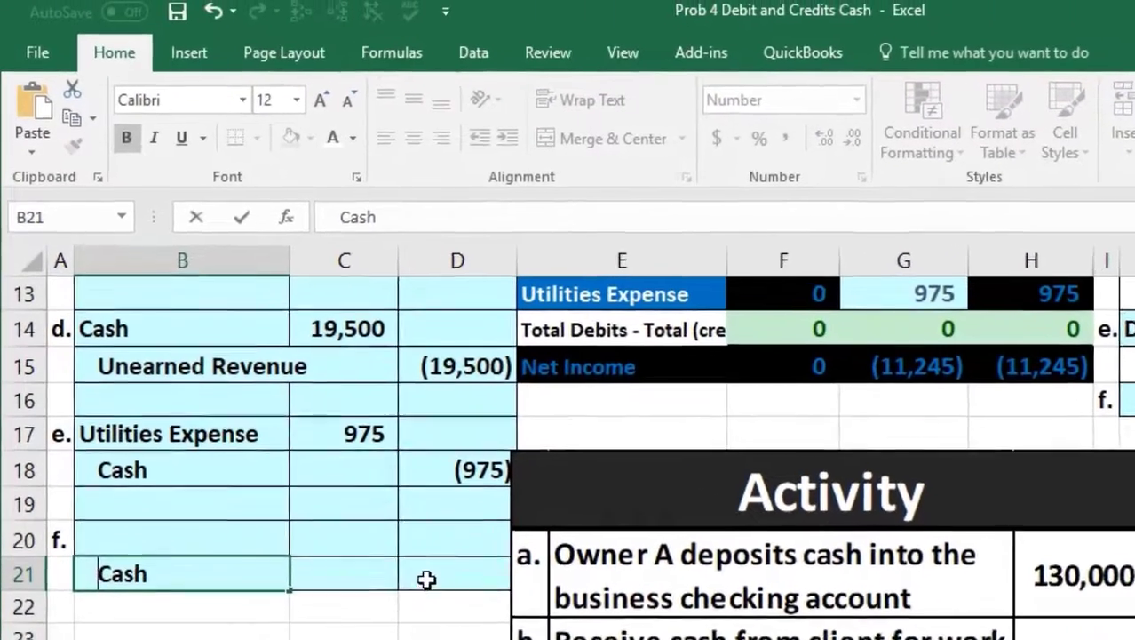
{"action": "left_click", "coordinate": [340, 391]}
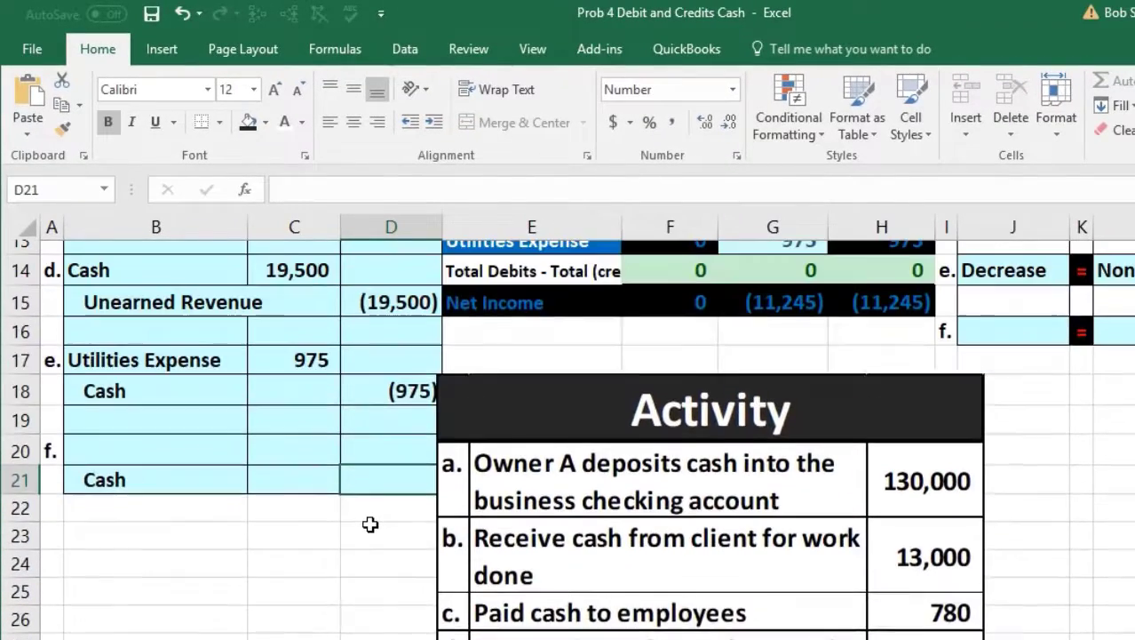
{"action": "type", "text": "-455"}
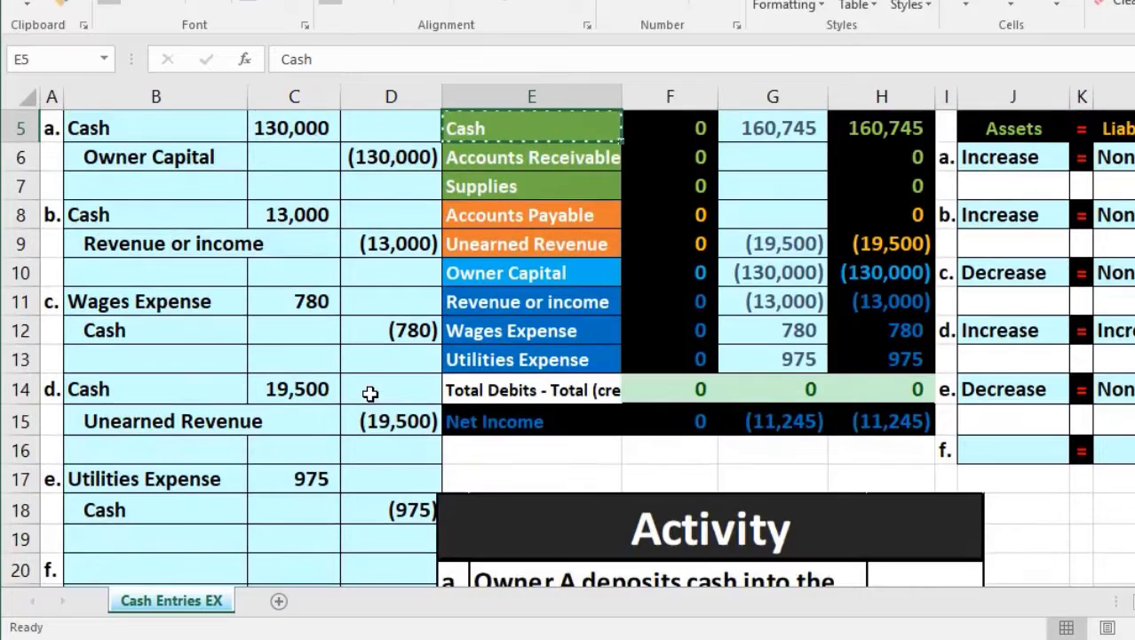
Step: Enter activity f's debit amount of 455 in C20
{"action": "scroll", "coordinate": [371, 394], "scroll_direction": "down", "scroll_amount": 2}
{"action": "left_click", "coordinate": [320, 392]}
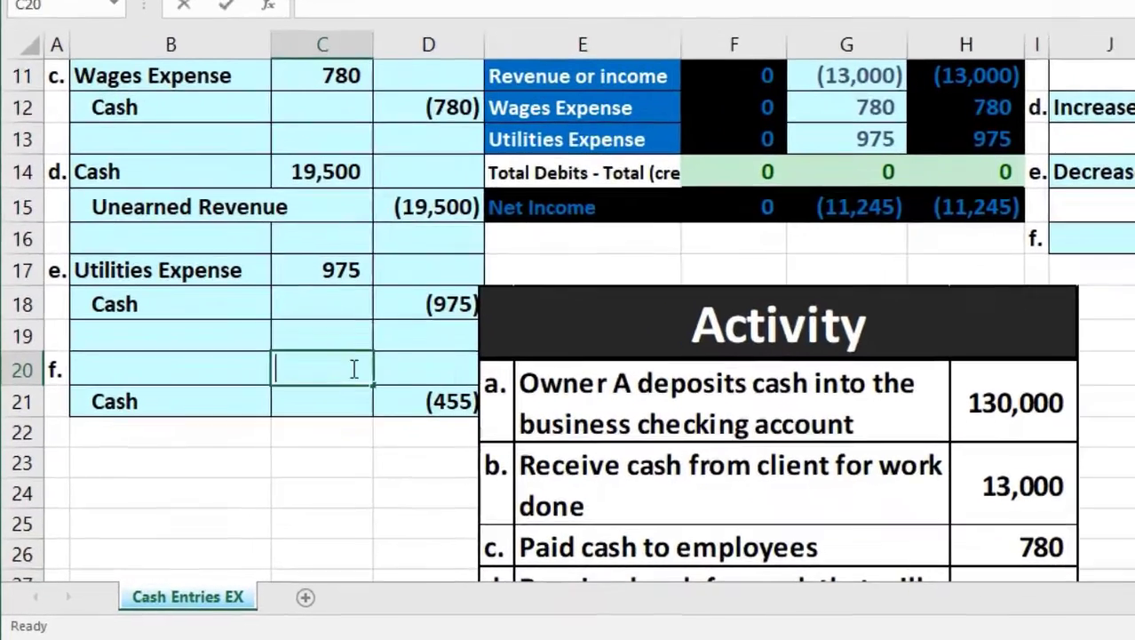
{"action": "type", "text": "455"}
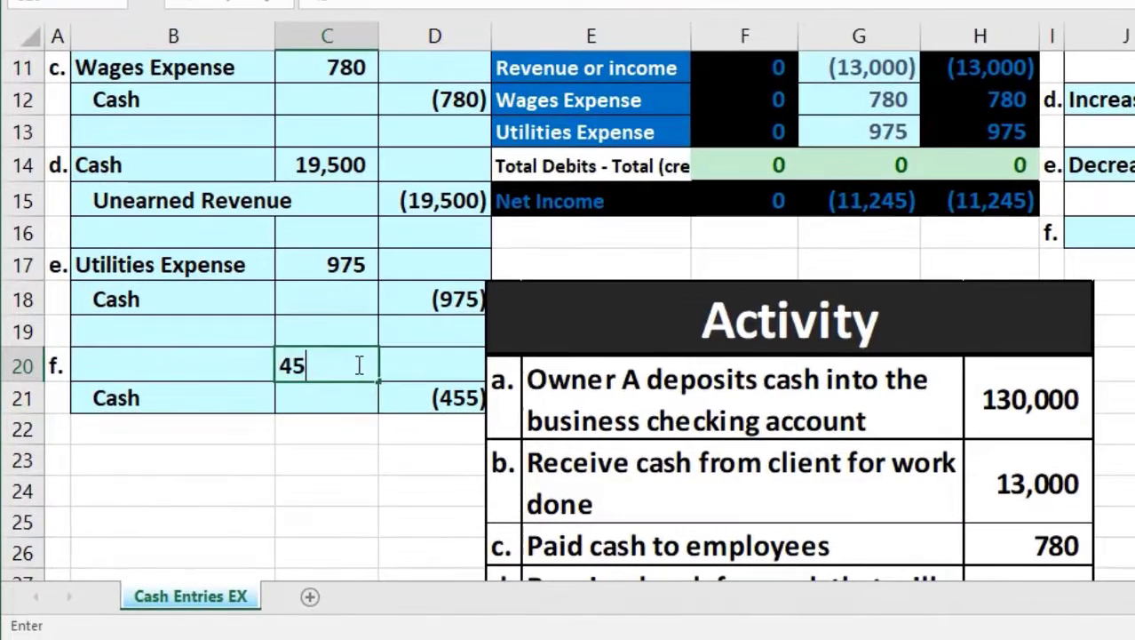
{"action": "key", "text": "Return"}
Step: Copy the Supplies account name from E7 into B20 as values only, as activity f's debit account
{"action": "scroll", "coordinate": [673, 434], "scroll_direction": "down", "scroll_amount": 3}
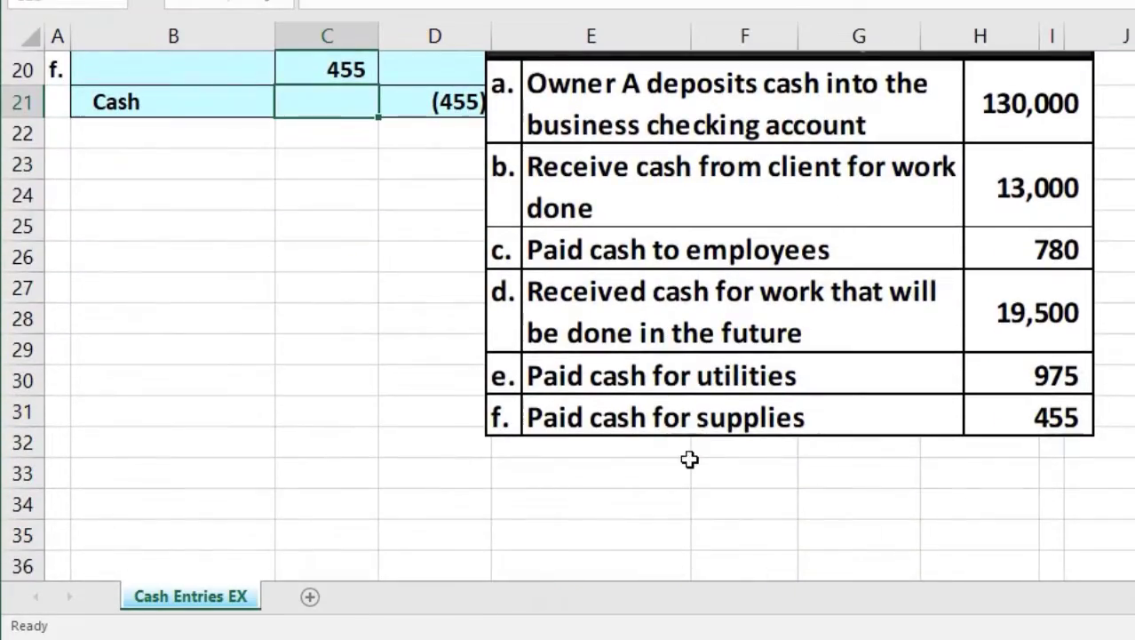
{"action": "scroll", "coordinate": [691, 470], "scroll_direction": "up", "scroll_amount": 6}
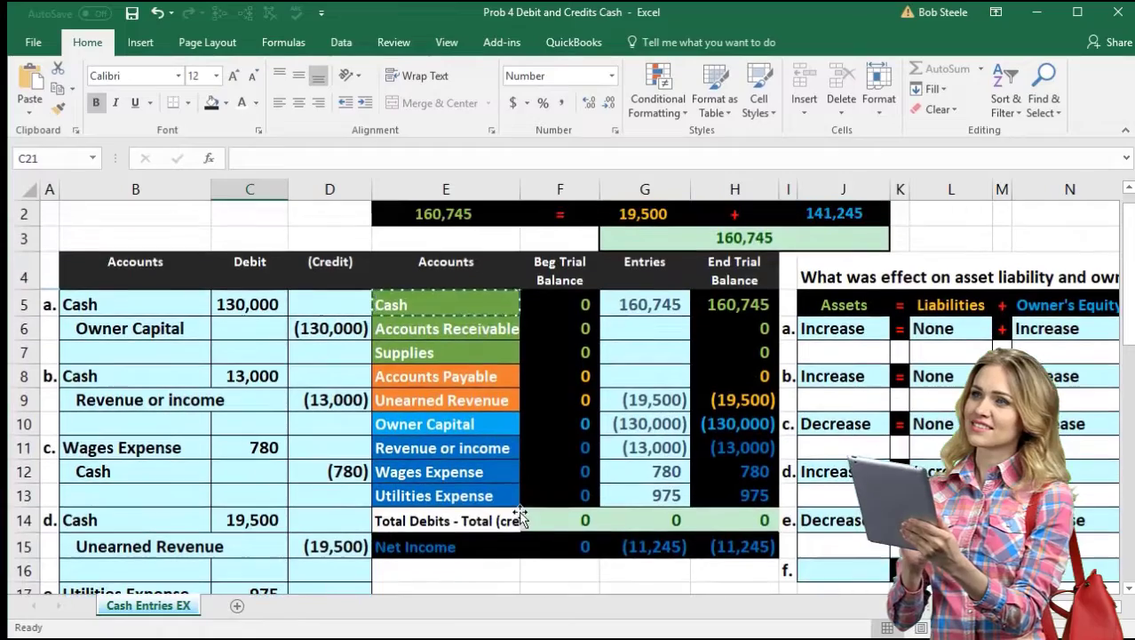
{"action": "left_click", "coordinate": [455, 350]}
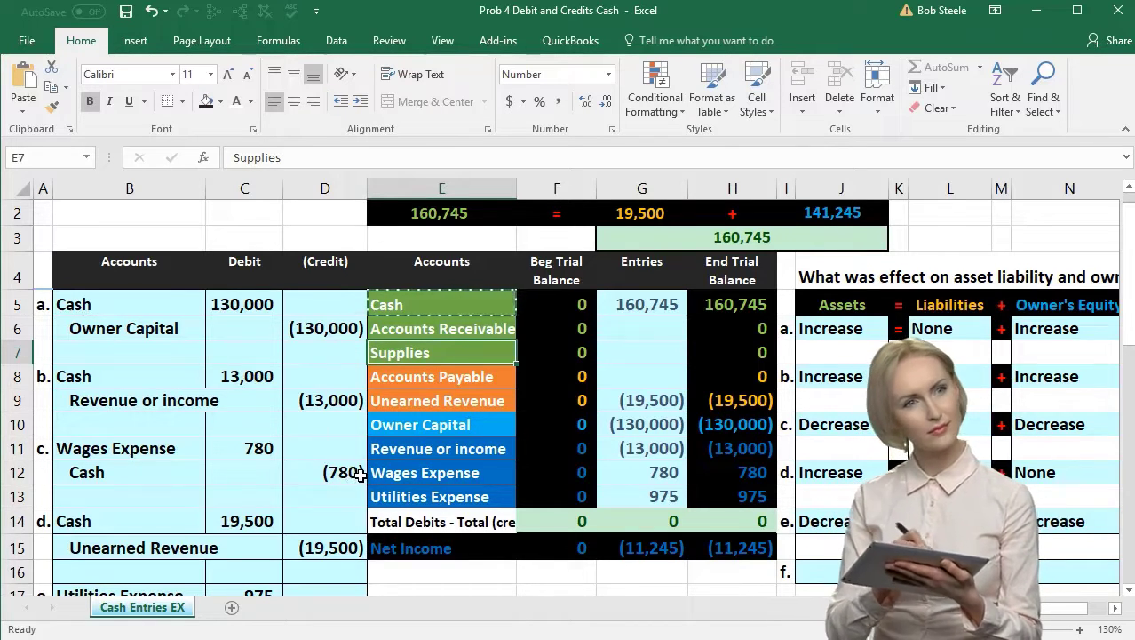
{"action": "right_click", "coordinate": [427, 352]}
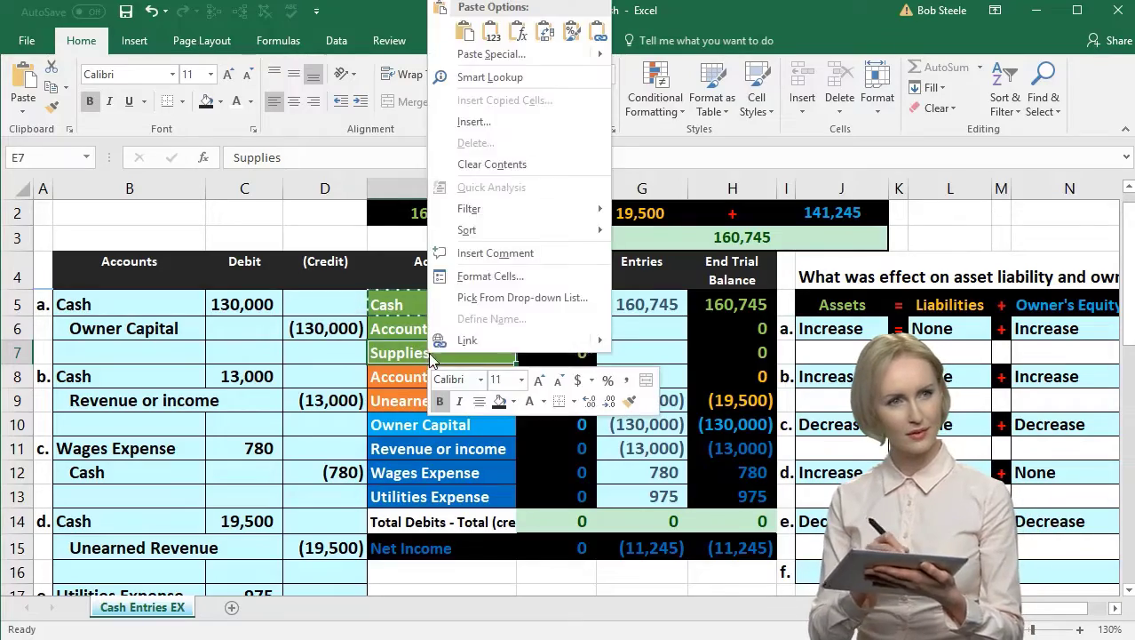
{"action": "left_click", "coordinate": [440, 56]}
{"action": "scroll", "coordinate": [253, 435], "scroll_direction": "down", "scroll_amount": 3}
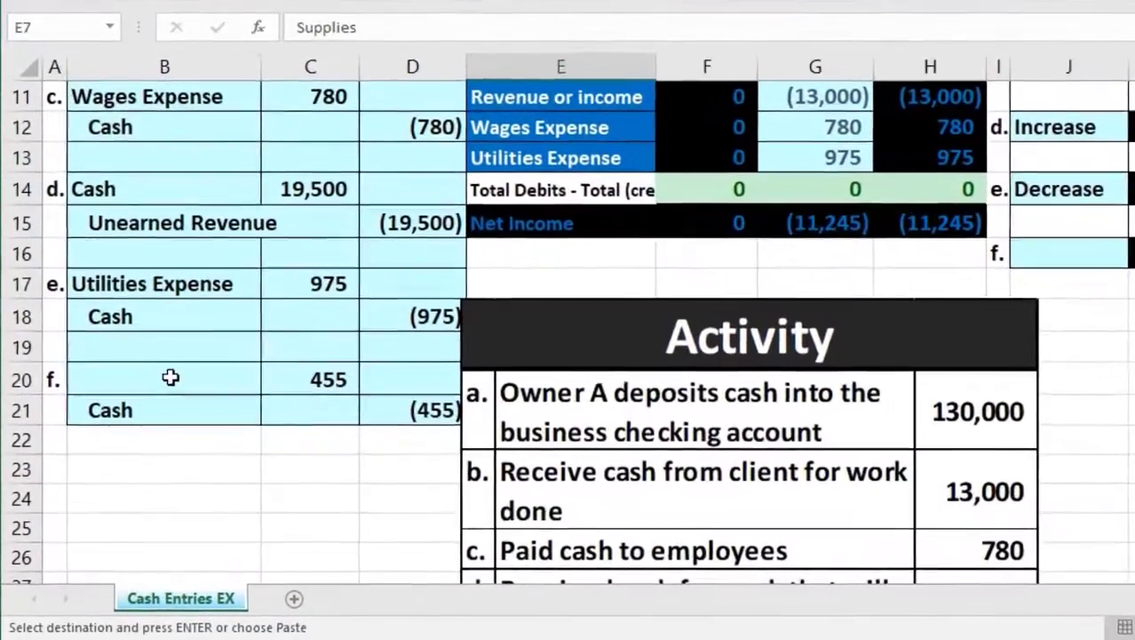
{"action": "left_click", "coordinate": [133, 432]}
{"action": "right_click", "coordinate": [172, 374]}
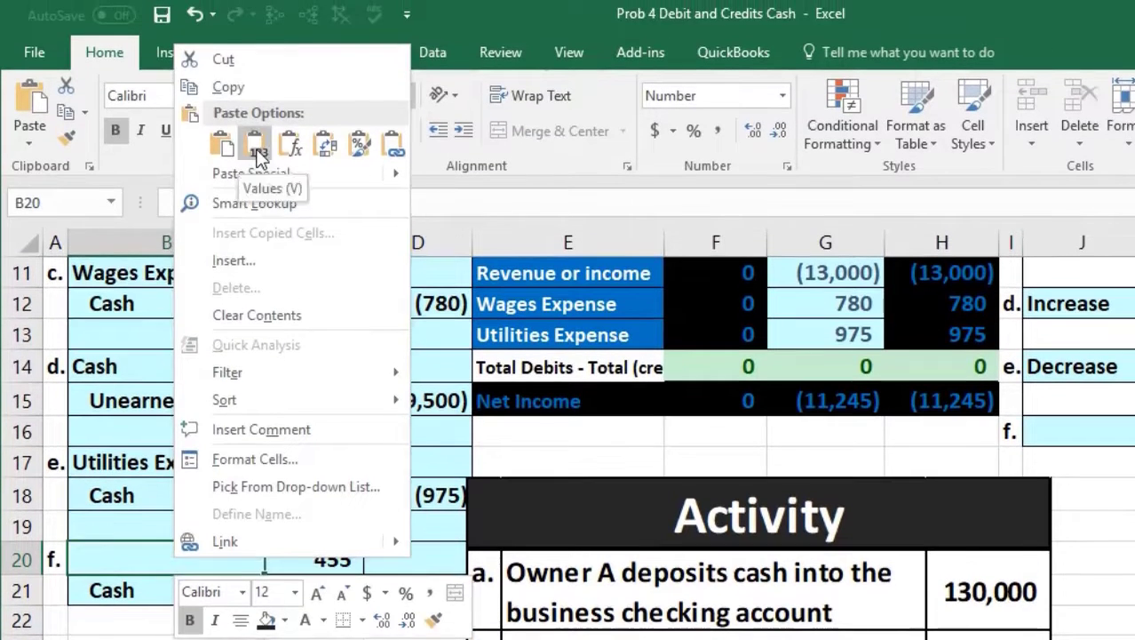
{"action": "left_click", "coordinate": [257, 152]}
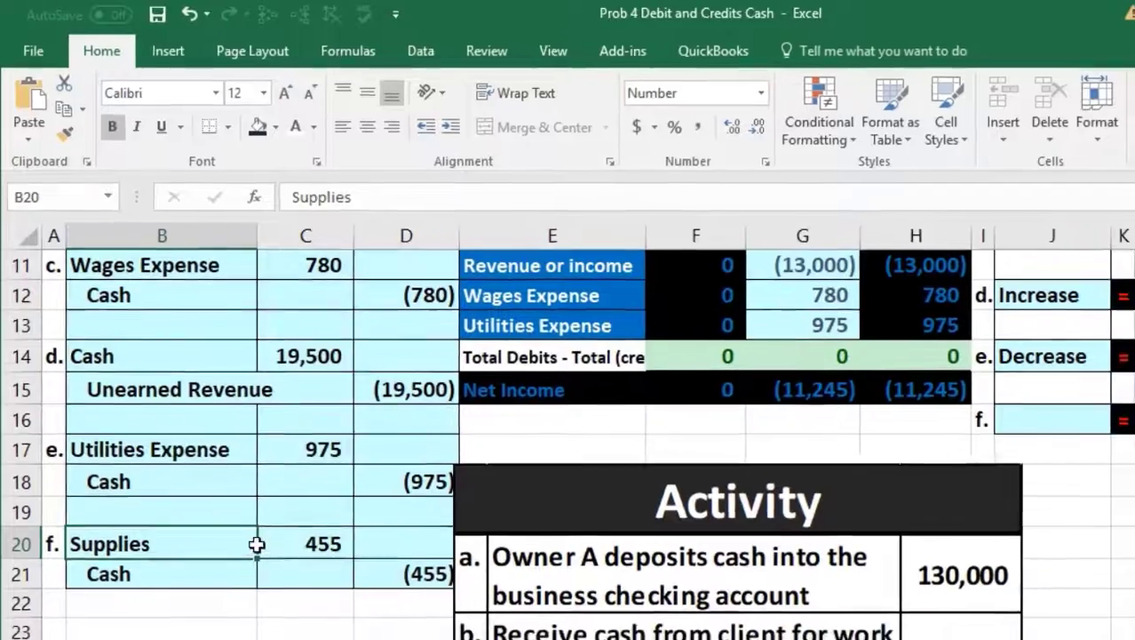
Step: Review entry f's Supplies debit in B20:C20 against the Cash credit in D21
{"action": "left_click_drag", "start_coordinate": [160, 560], "coordinate": [321, 564]}
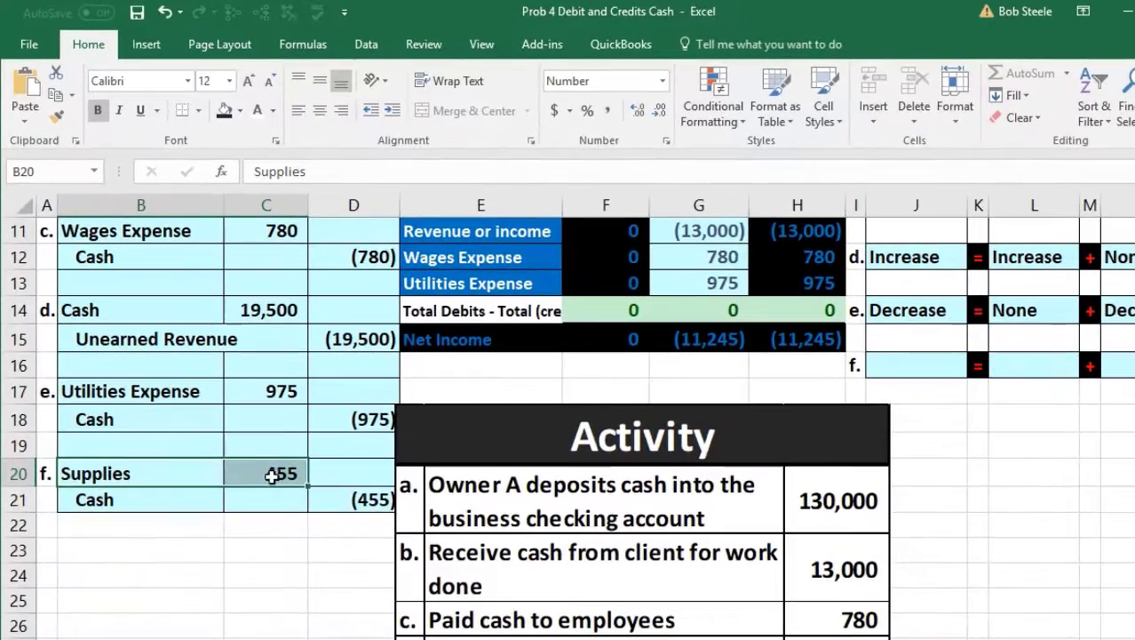
{"action": "left_click", "coordinate": [344, 498]}
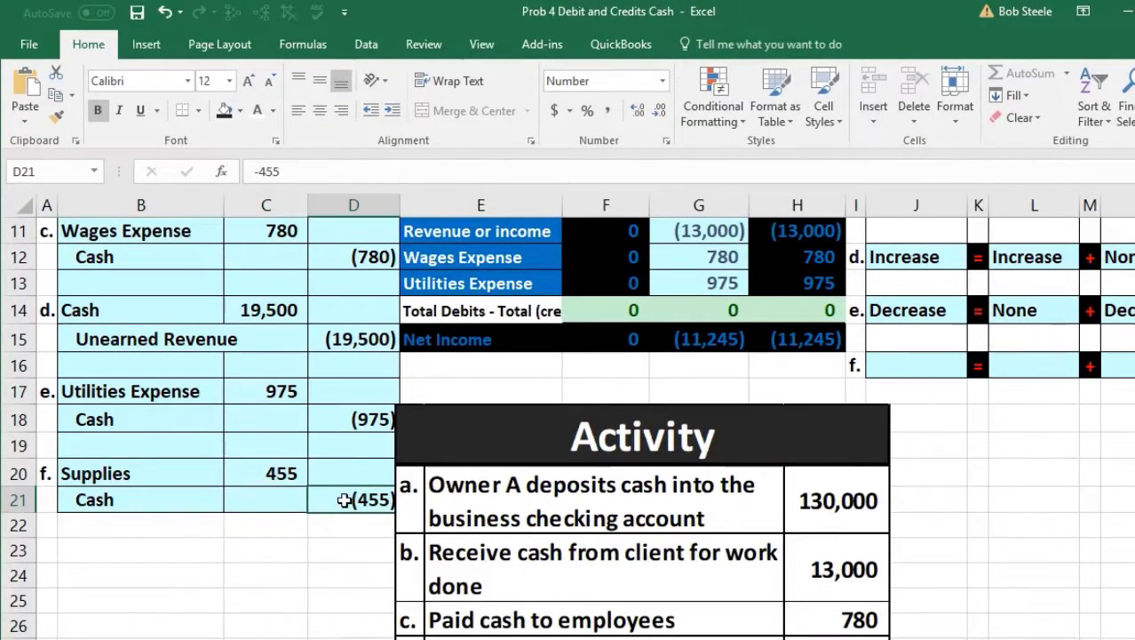
{"action": "left_click", "coordinate": [270, 480]}
{"action": "key", "text": "ctrl+c"}
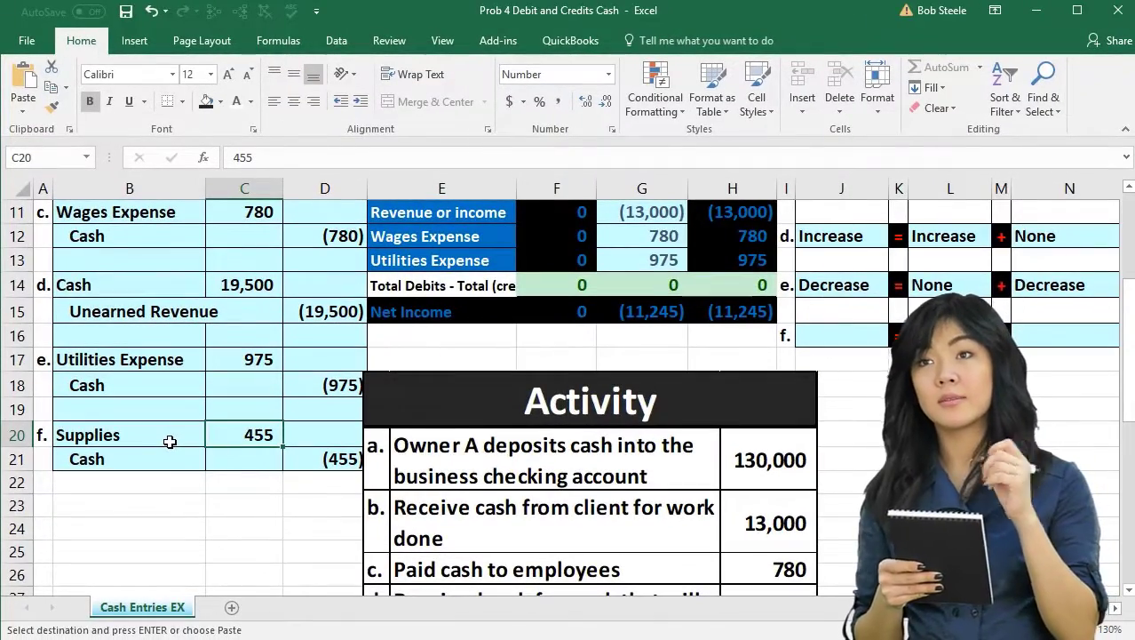
Step: Compare the Cash, Accounts Receivable and Supplies rows of the trial balance with entry f's Supplies debit in B20:C20
{"action": "scroll", "coordinate": [215, 481], "scroll_direction": "up", "scroll_amount": 3}
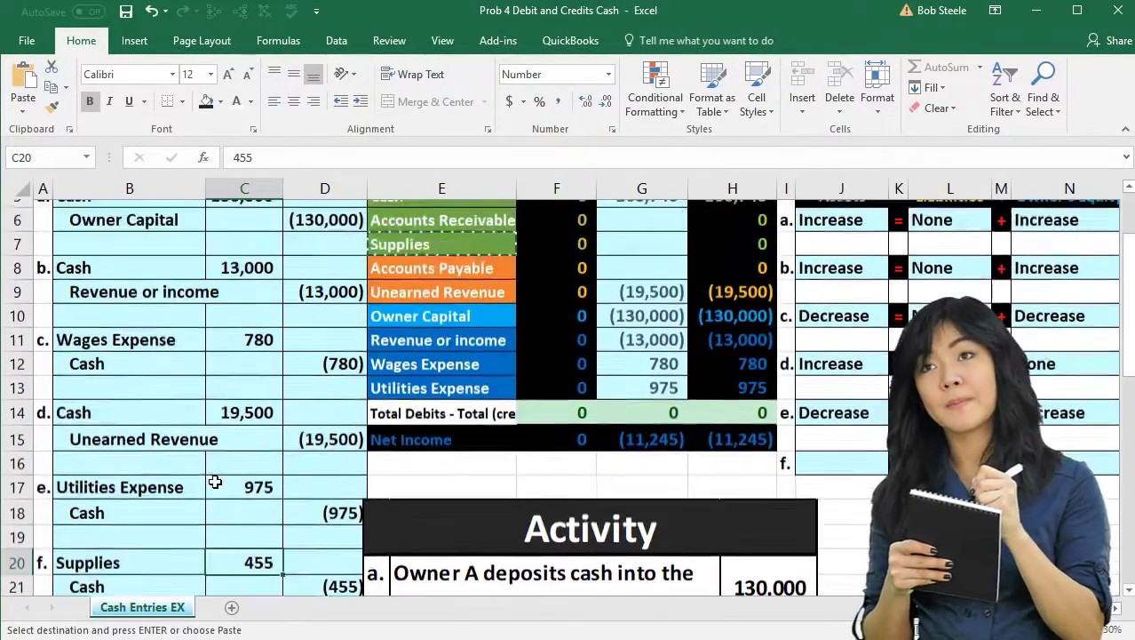
{"action": "left_click_drag", "start_coordinate": [422, 330], "coordinate": [707, 314]}
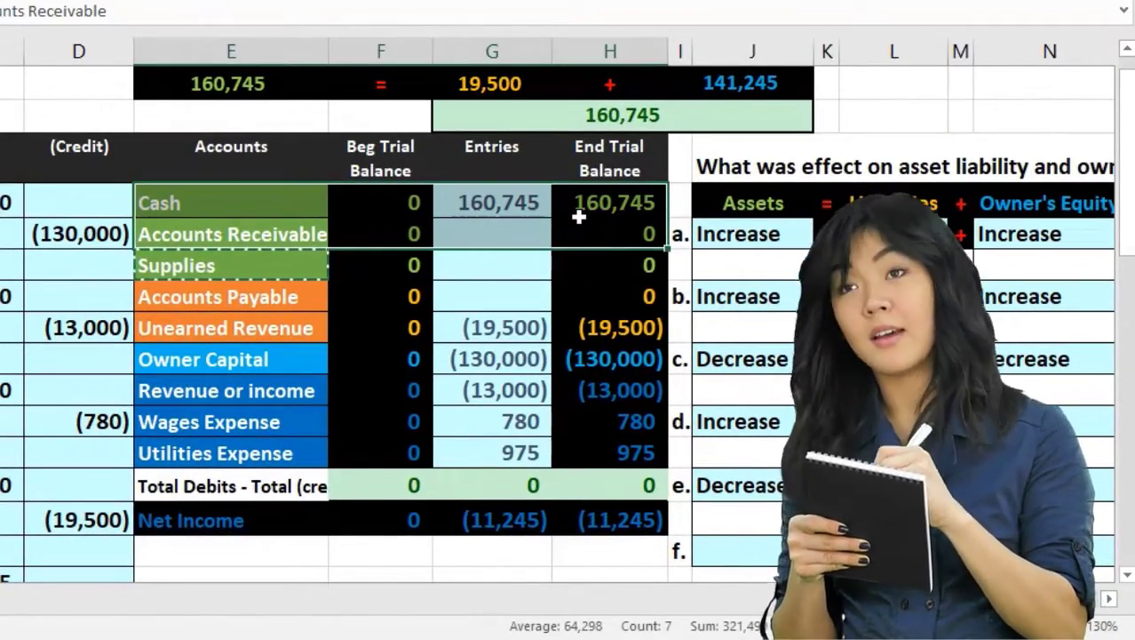
{"action": "left_click", "coordinate": [283, 262]}
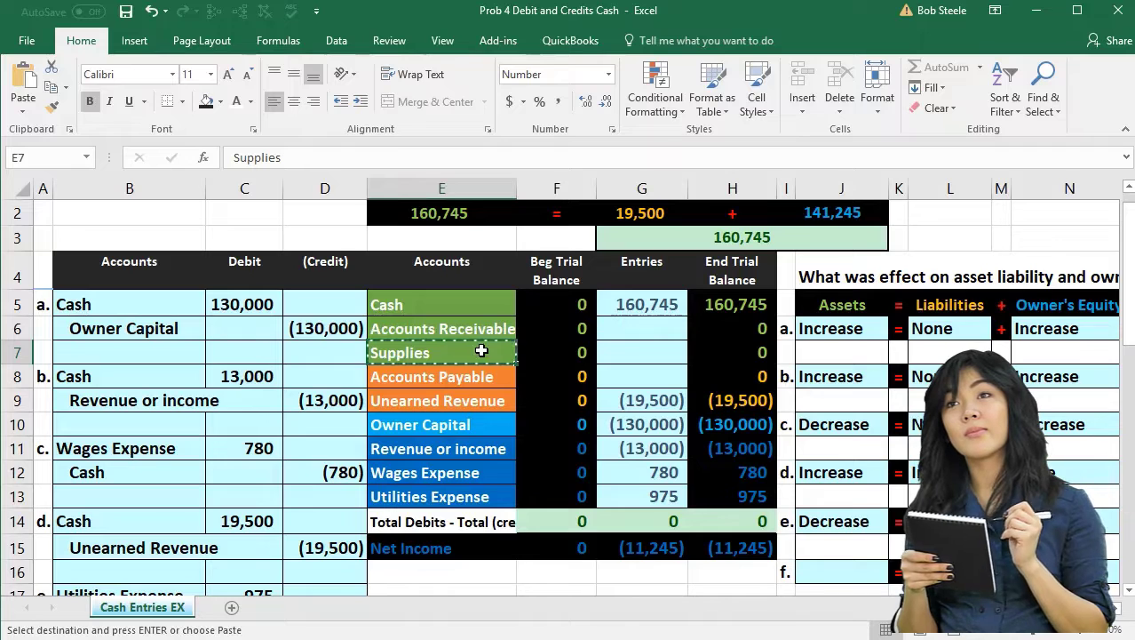
{"action": "scroll", "coordinate": [464, 373], "scroll_direction": "down", "scroll_amount": 2}
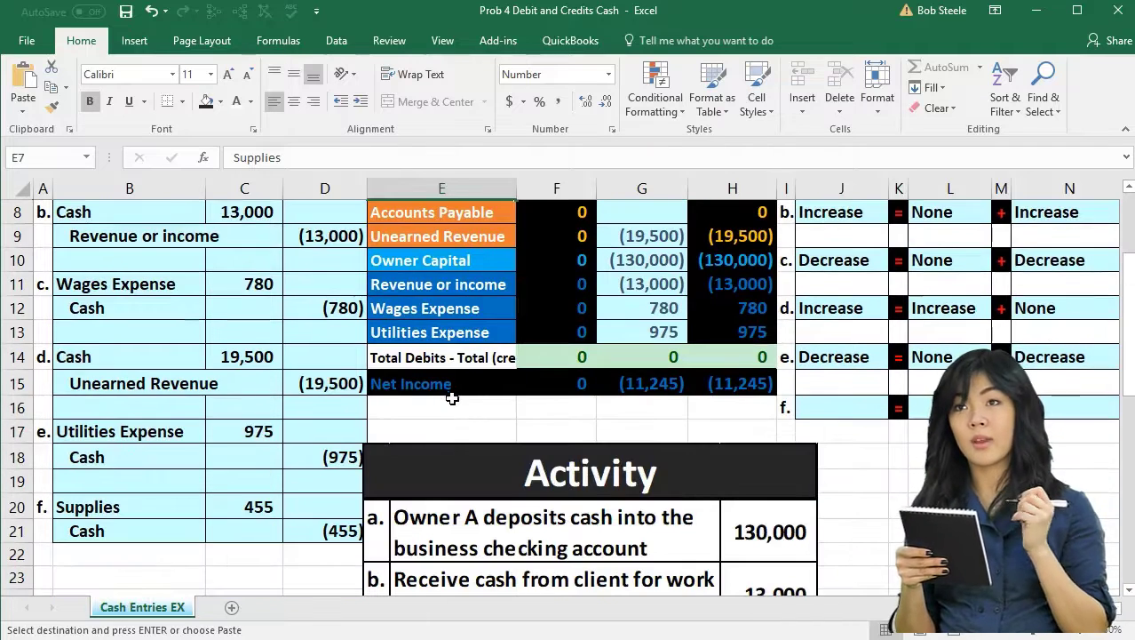
{"action": "left_click", "coordinate": [257, 508]}
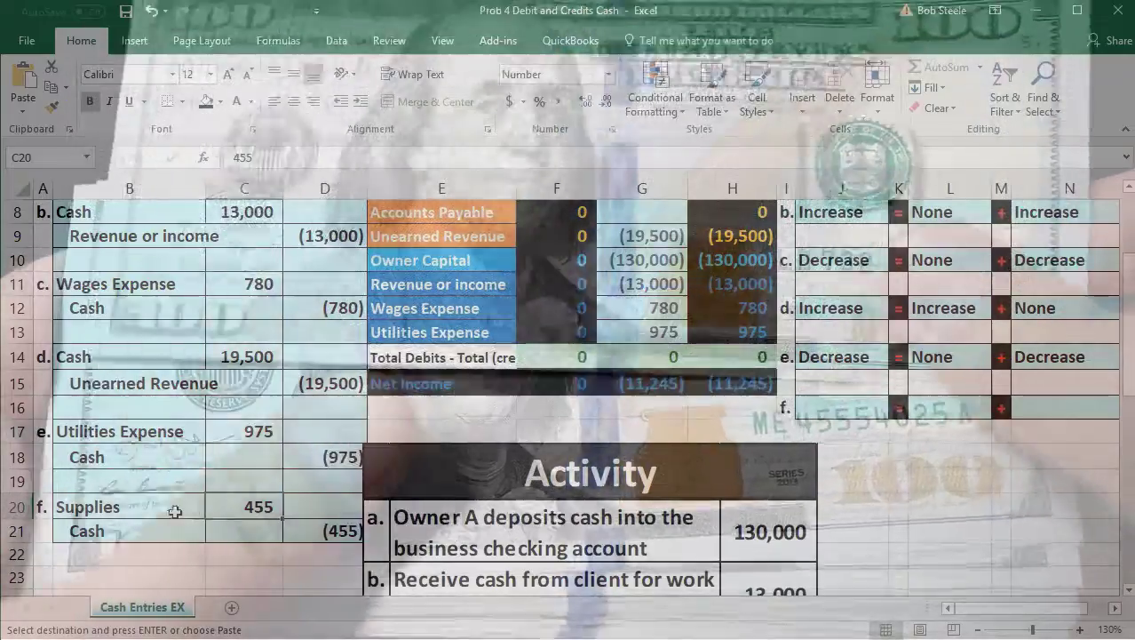
{"action": "left_click_drag", "start_coordinate": [172, 508], "coordinate": [227, 514]}
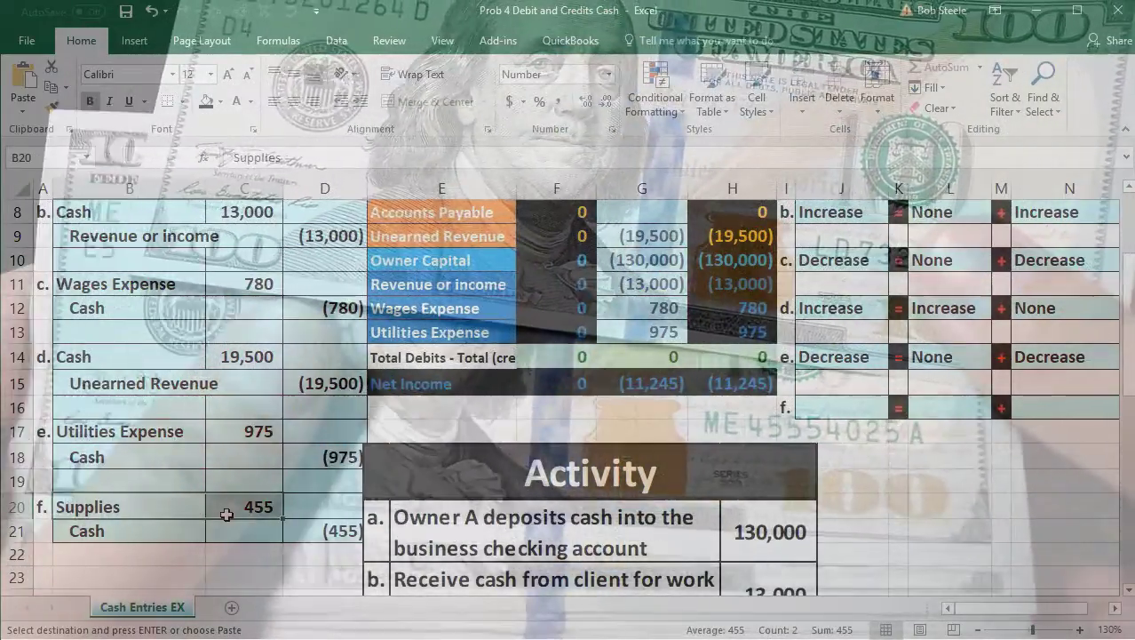
Step: Post entry f's Supplies debit to the trial balance by linking the Supplies entries cell G7 to C20
{"action": "scroll", "coordinate": [311, 457], "scroll_direction": "up", "scroll_amount": 2}
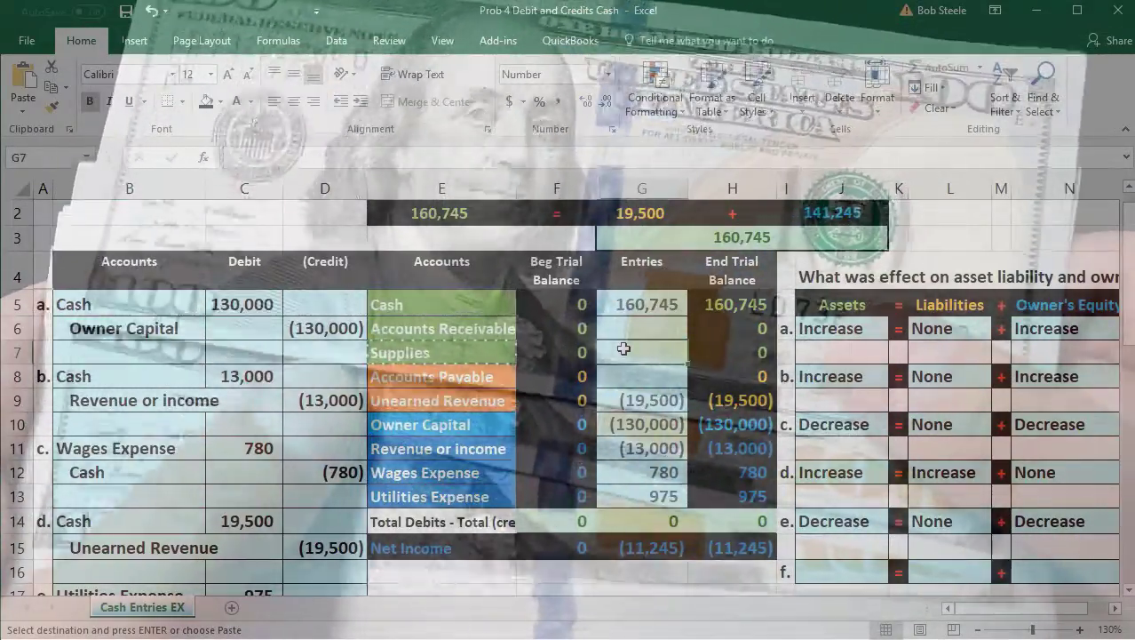
{"action": "left_click", "coordinate": [624, 349]}
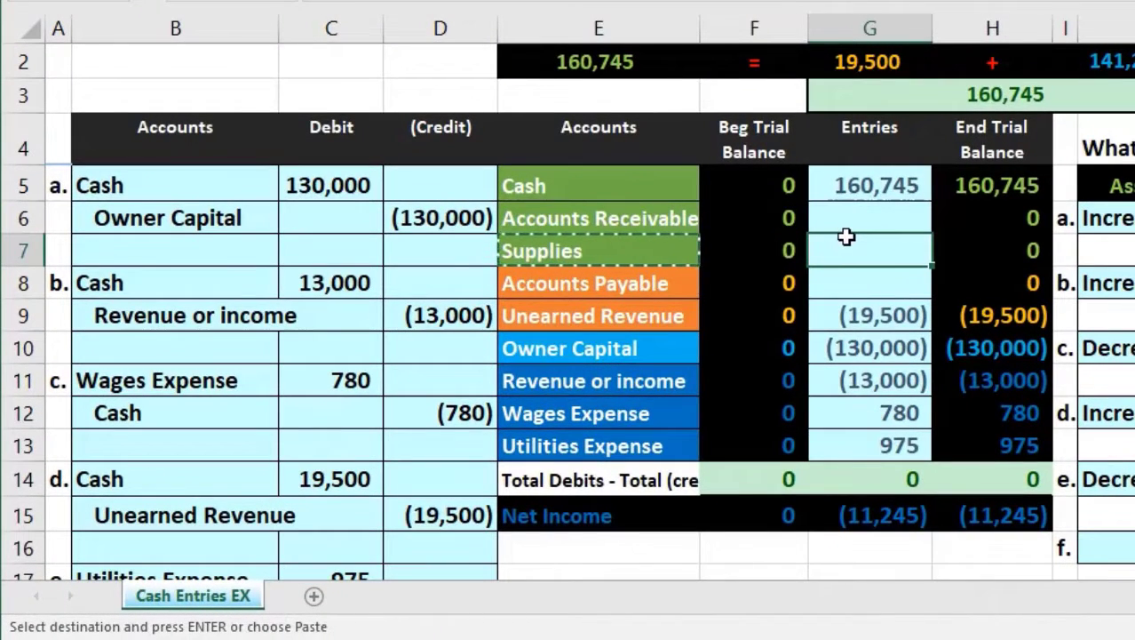
{"action": "type", "text": "="}
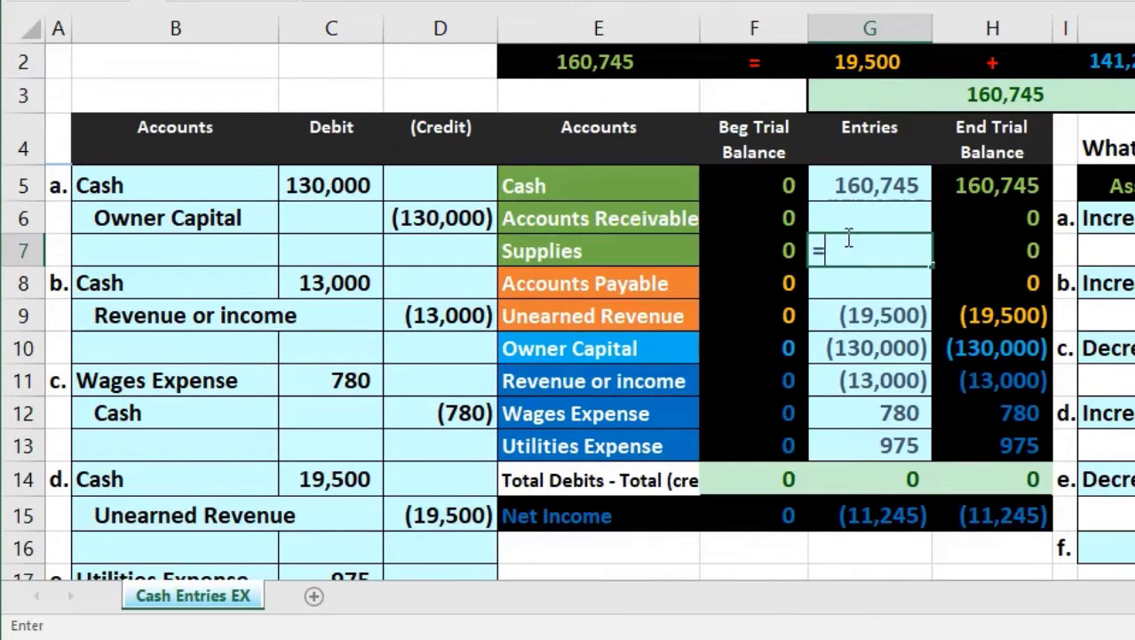
{"action": "scroll", "coordinate": [849, 238], "scroll_direction": "down", "scroll_amount": 2}
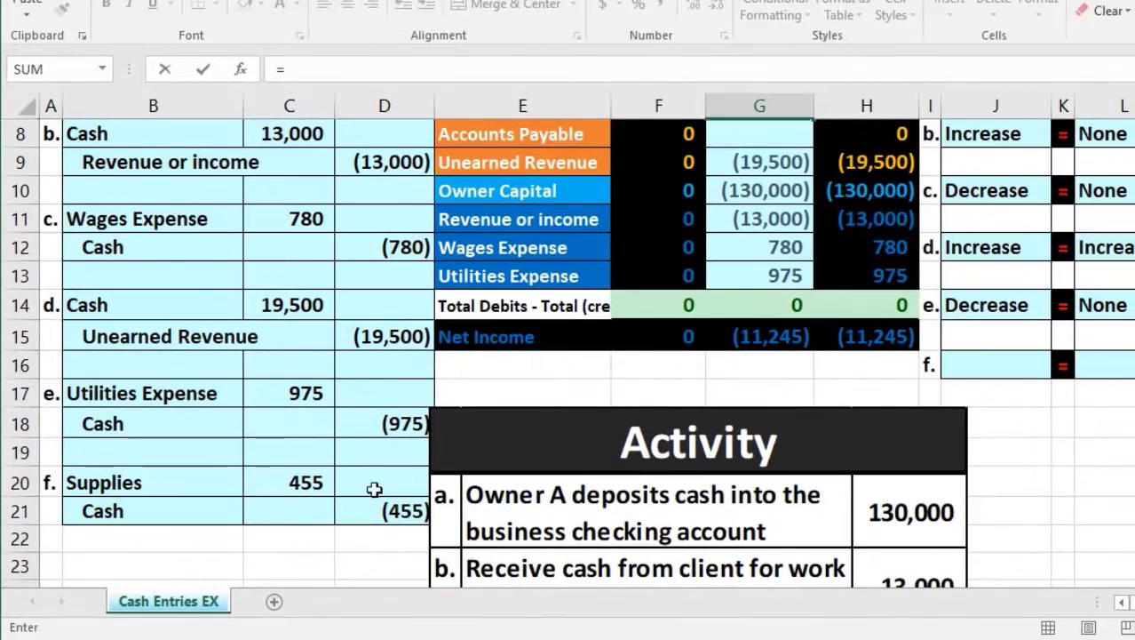
{"action": "left_click", "coordinate": [293, 484]}
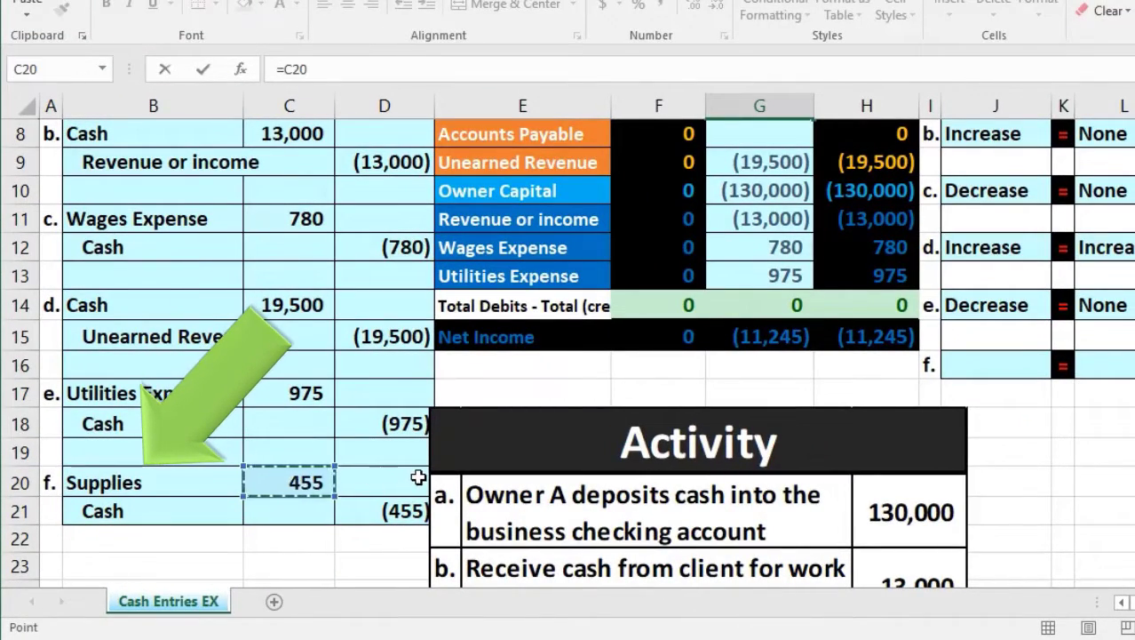
{"action": "scroll", "coordinate": [417, 478], "scroll_direction": "up", "scroll_amount": 1}
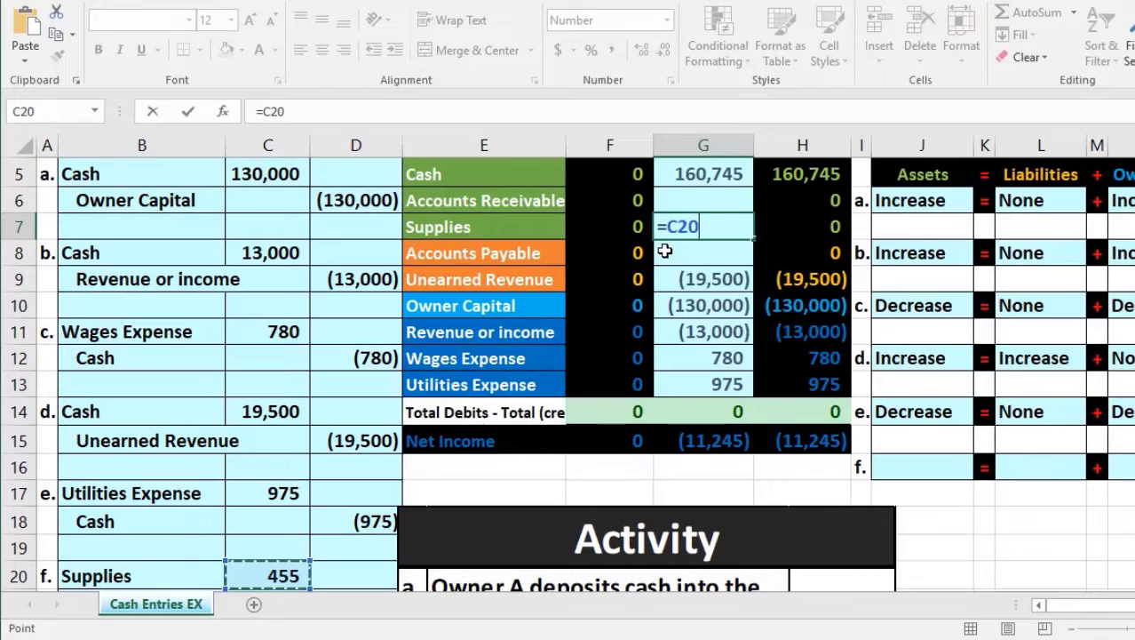
{"action": "key", "text": "Return"}
Step: Check the Supplies ending balance in H7 and the debits-minus-credits total in H14 against entry f
{"action": "left_click", "coordinate": [762, 228]}
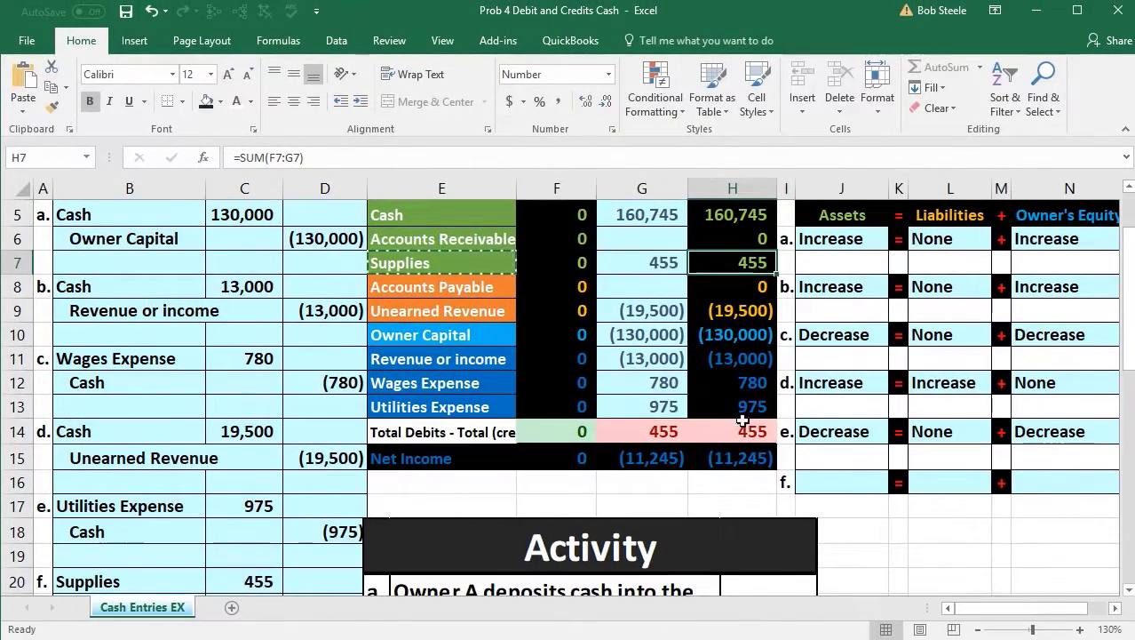
{"action": "left_click", "coordinate": [743, 421]}
{"action": "scroll", "coordinate": [739, 426], "scroll_direction": "down", "scroll_amount": 1}
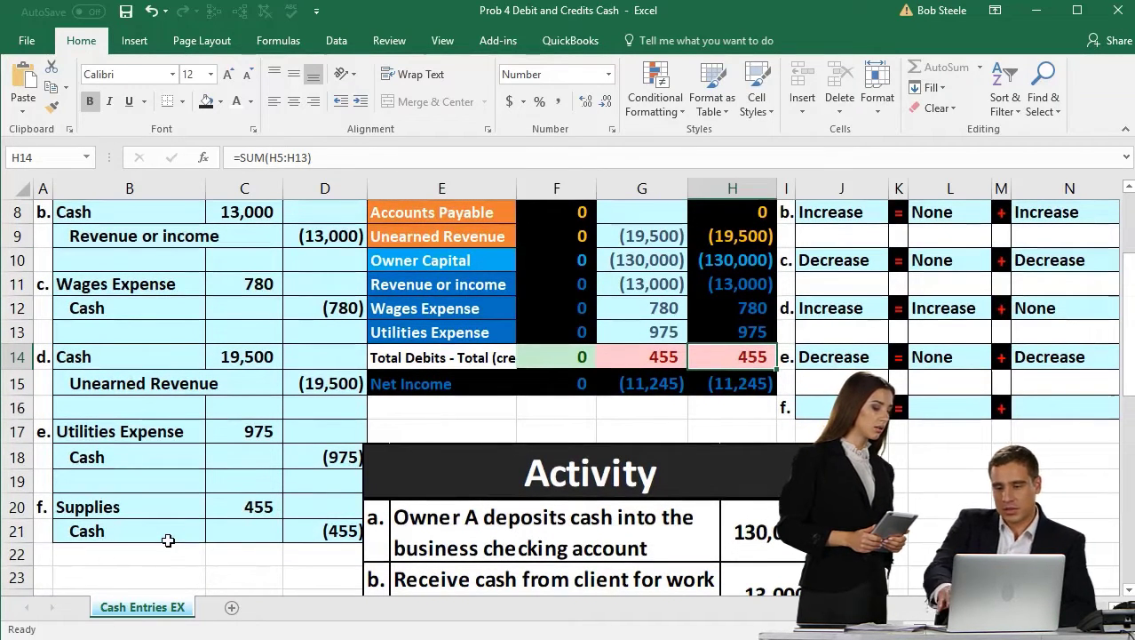
Step: Post entry f's Cash credit by adding D21 to the end of the Cash entries formula in G5
{"action": "scroll", "coordinate": [173, 539], "scroll_direction": "up", "scroll_amount": 2}
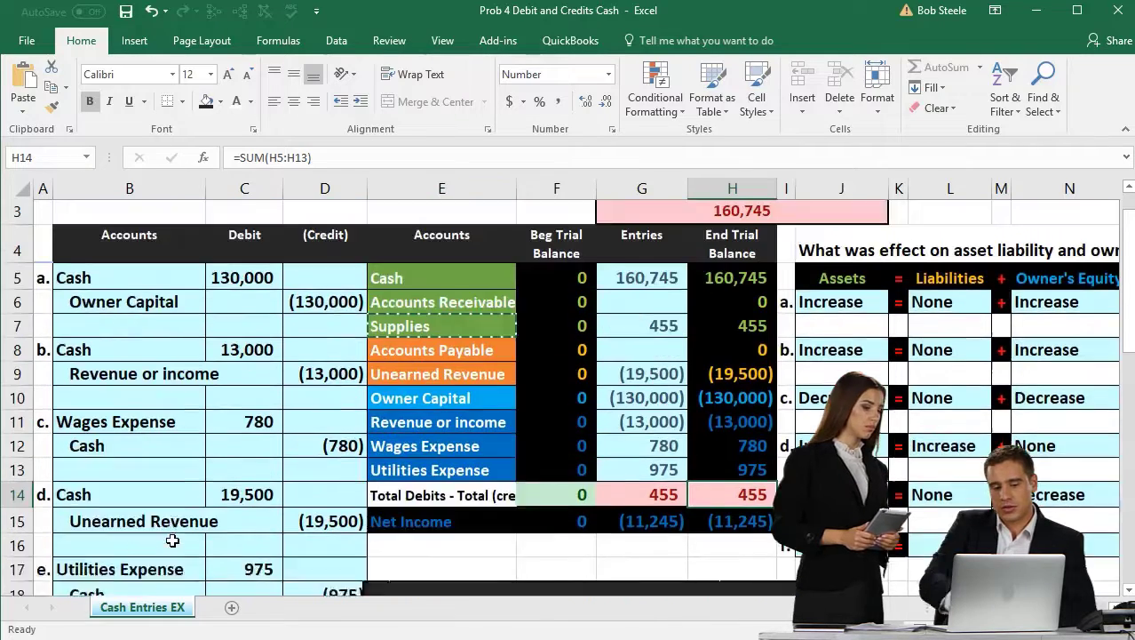
{"action": "left_click", "coordinate": [644, 303]}
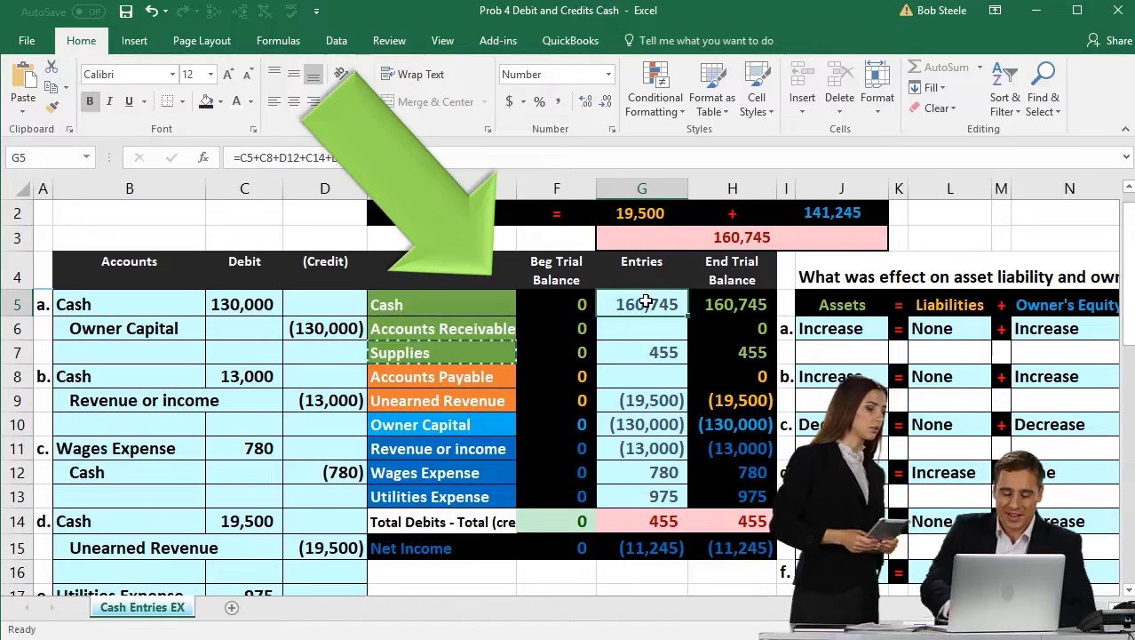
{"action": "double_click", "coordinate": [646, 302]}
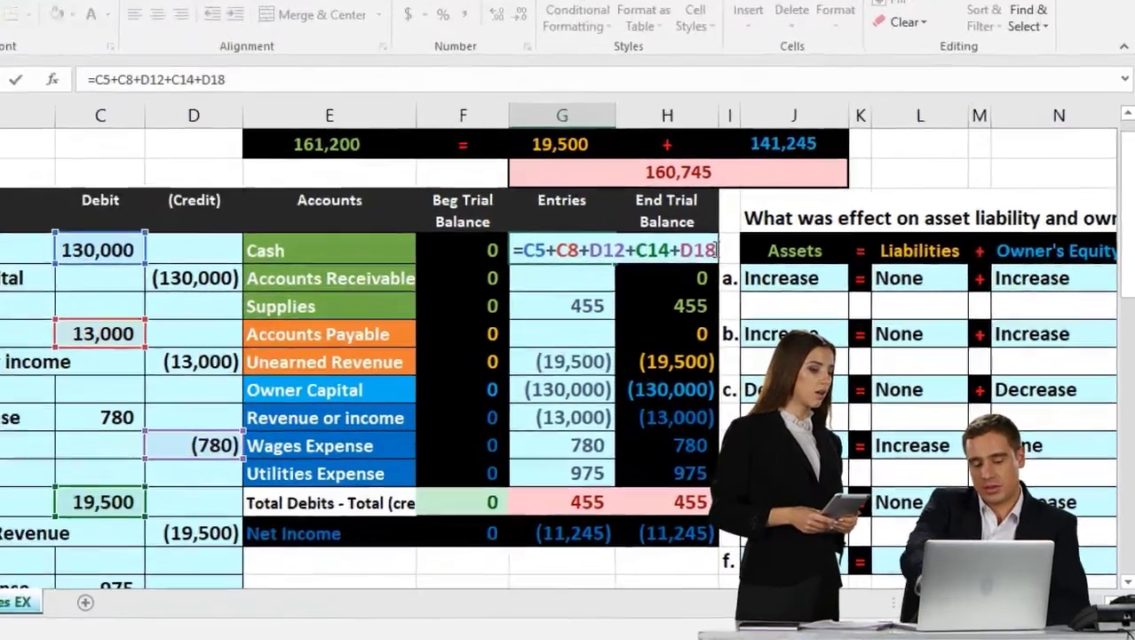
{"action": "type", "text": "+"}
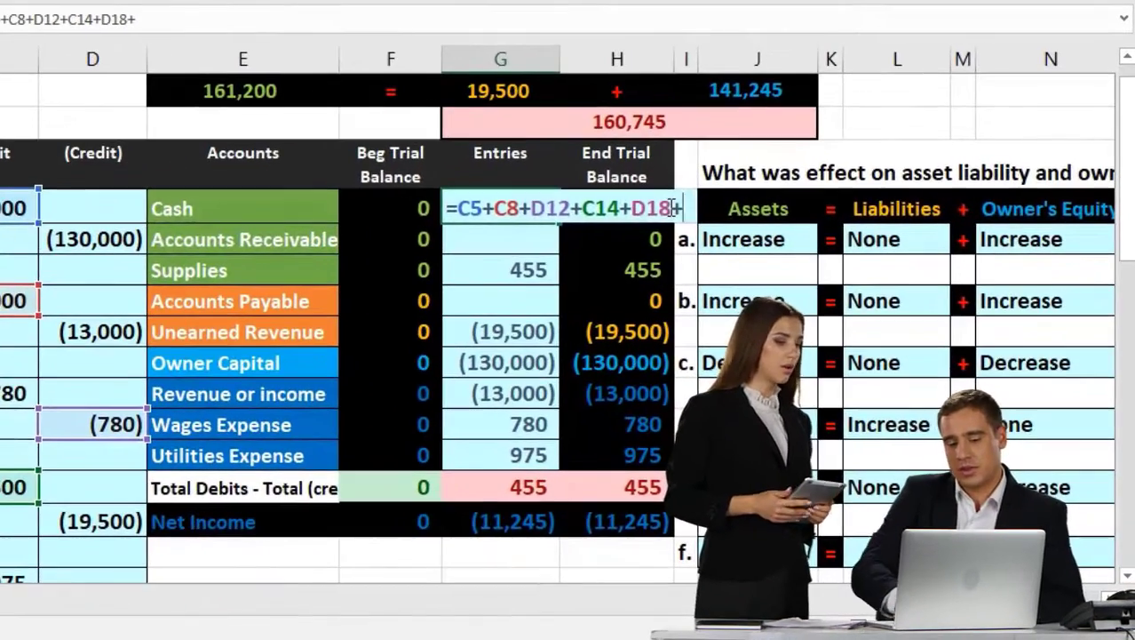
{"action": "scroll", "coordinate": [323, 355], "scroll_direction": "down", "scroll_amount": 3}
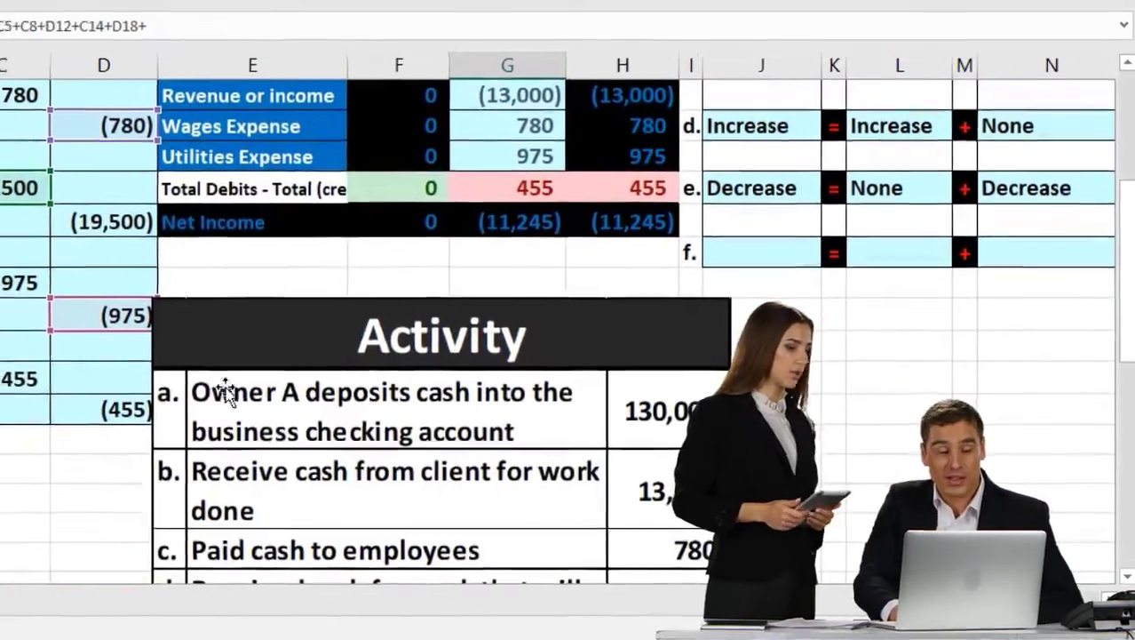
{"action": "left_click", "coordinate": [93, 407]}
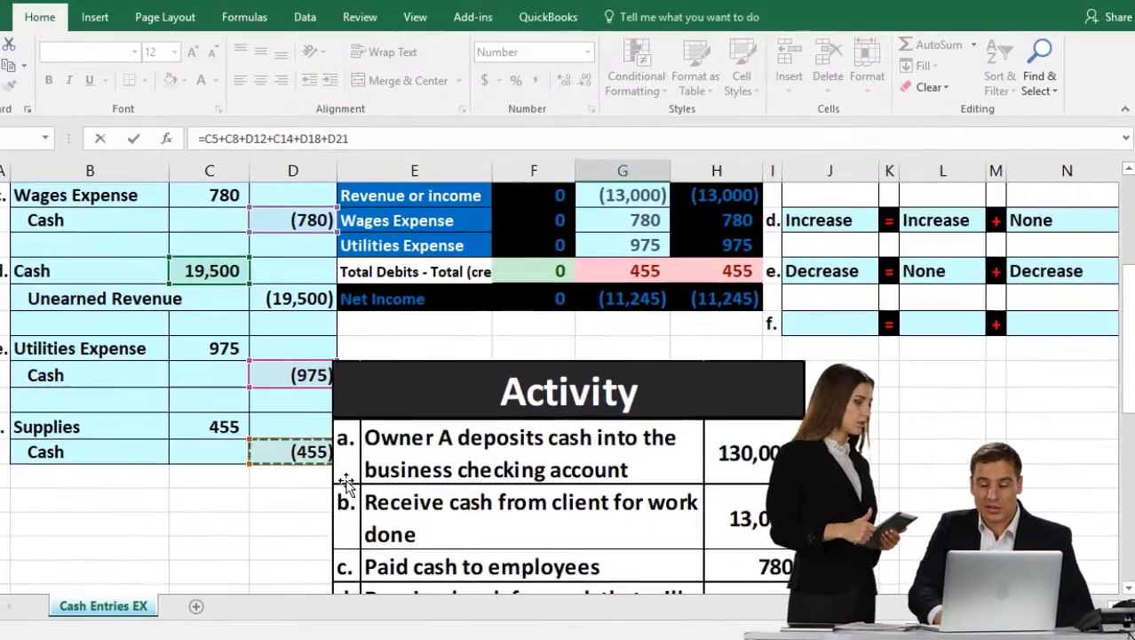
{"action": "key", "text": "Return"}
Step: Review the Cash entries formula in G5 against the journal entry cells it references
{"action": "scroll", "coordinate": [347, 485], "scroll_direction": "up", "scroll_amount": 5}
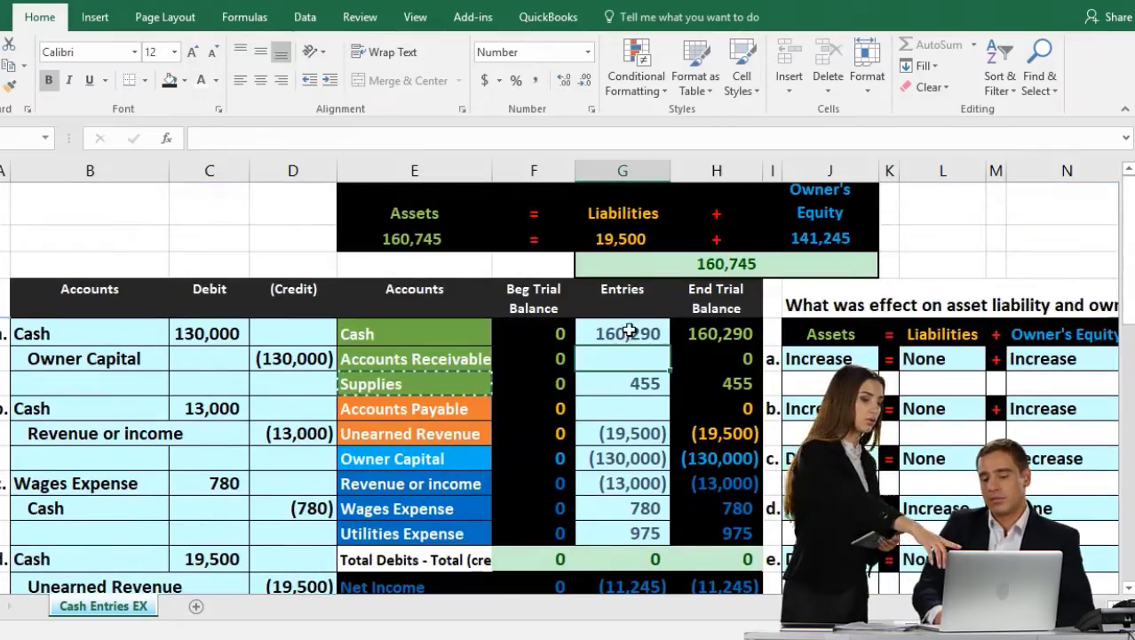
{"action": "double_click", "coordinate": [628, 330]}
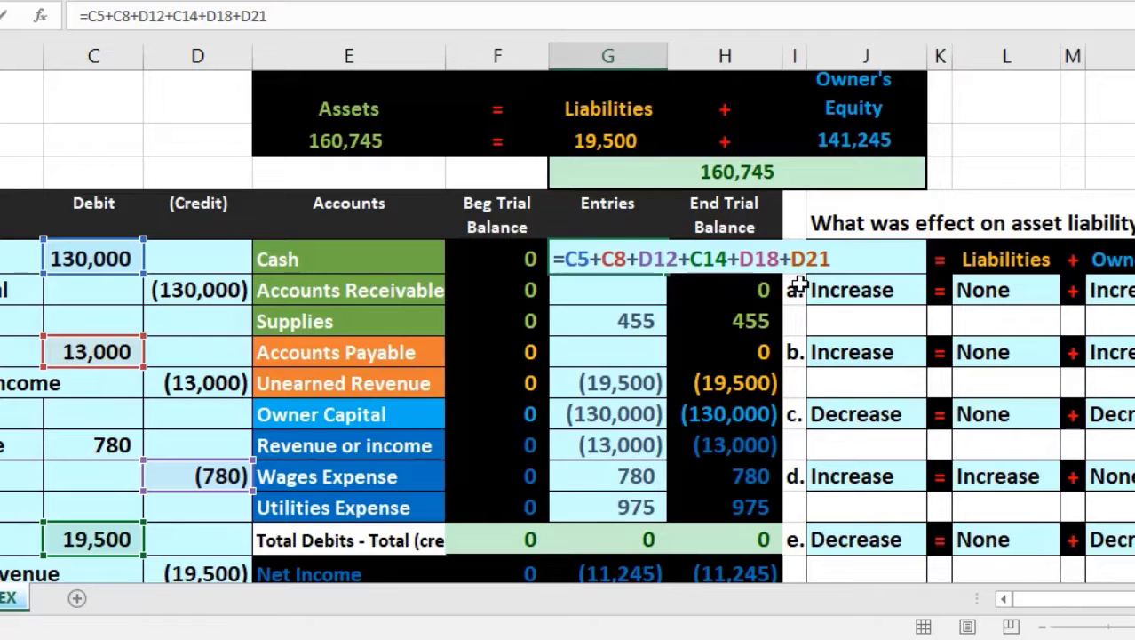
{"action": "key", "text": "Return"}
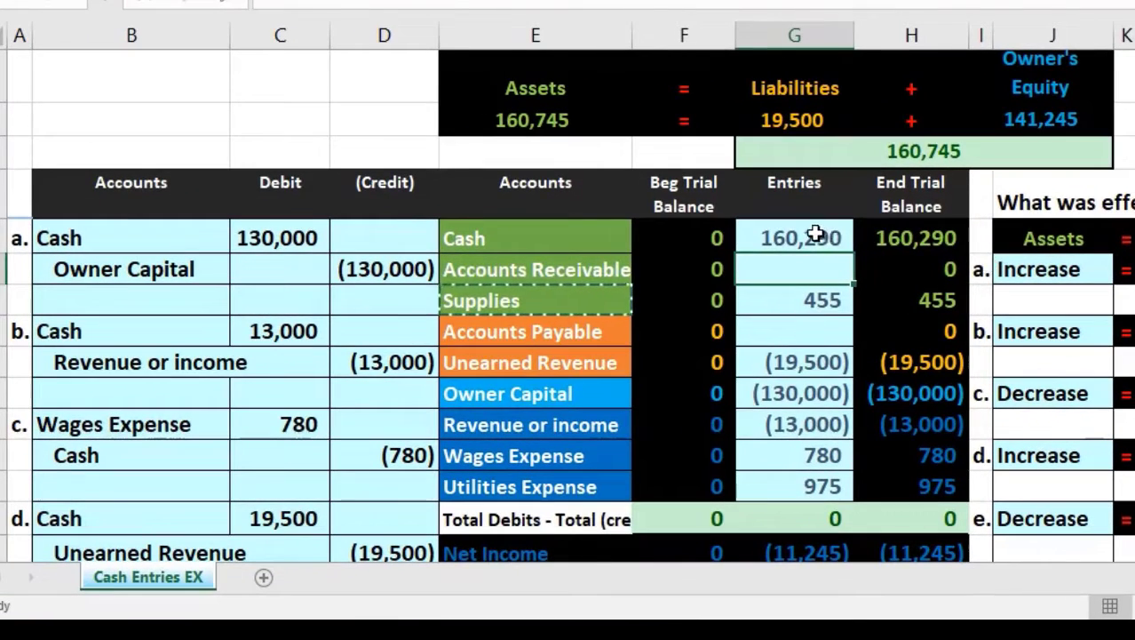
{"action": "double_click", "coordinate": [816, 234]}
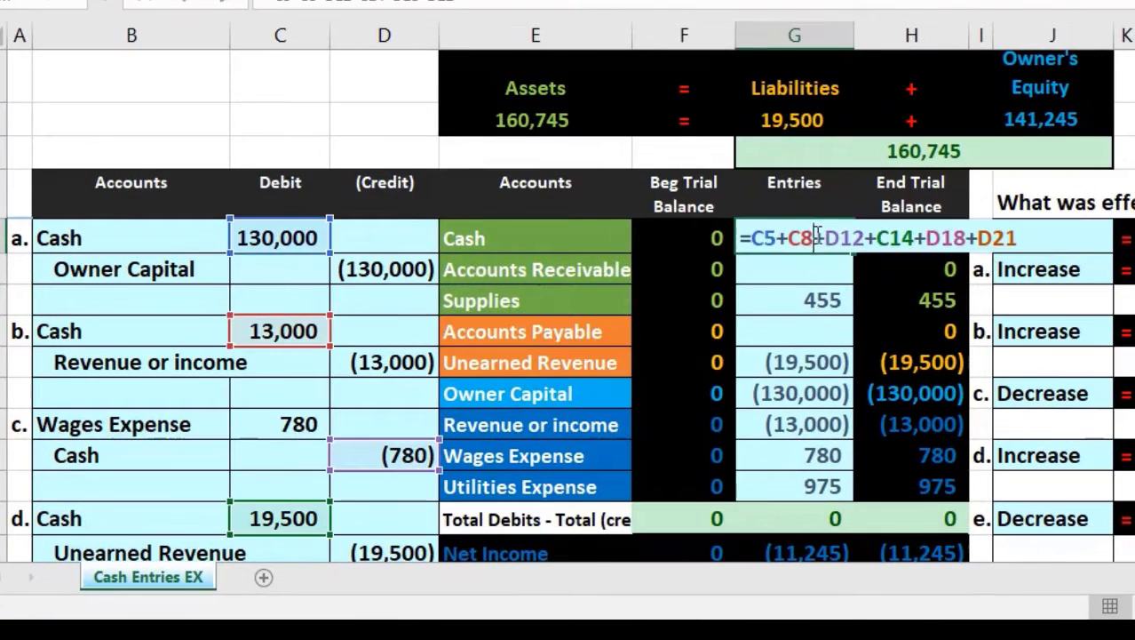
{"action": "scroll", "coordinate": [352, 255], "scroll_direction": "down", "scroll_amount": 3}
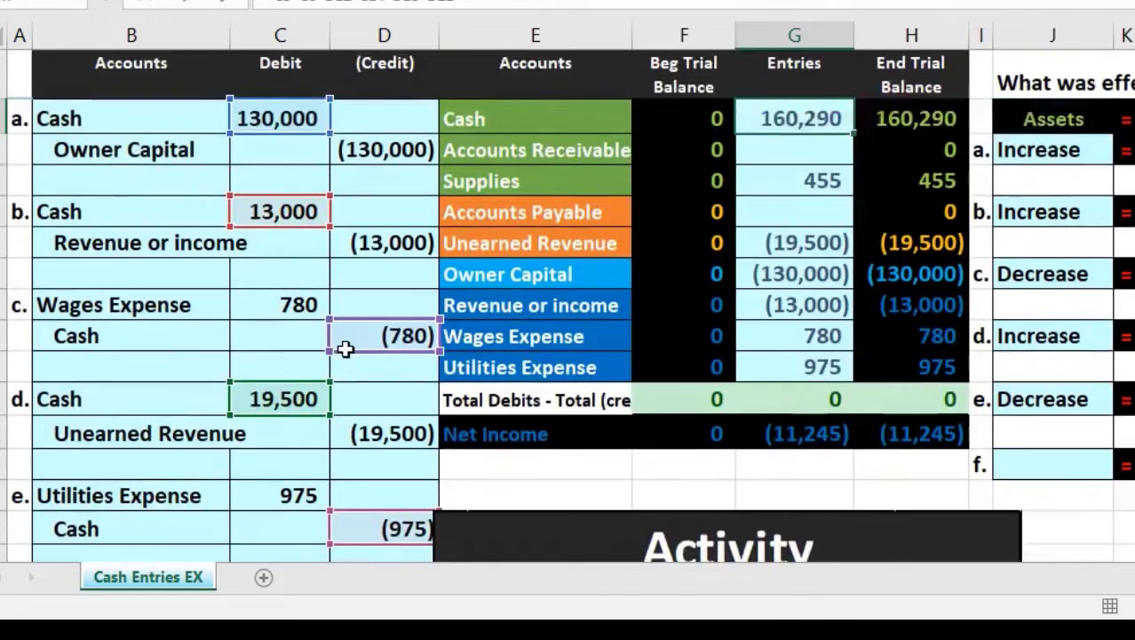
{"action": "scroll", "coordinate": [345, 350], "scroll_direction": "up", "scroll_amount": 4}
{"action": "key", "text": "F2"}
{"action": "key", "text": "Return"}
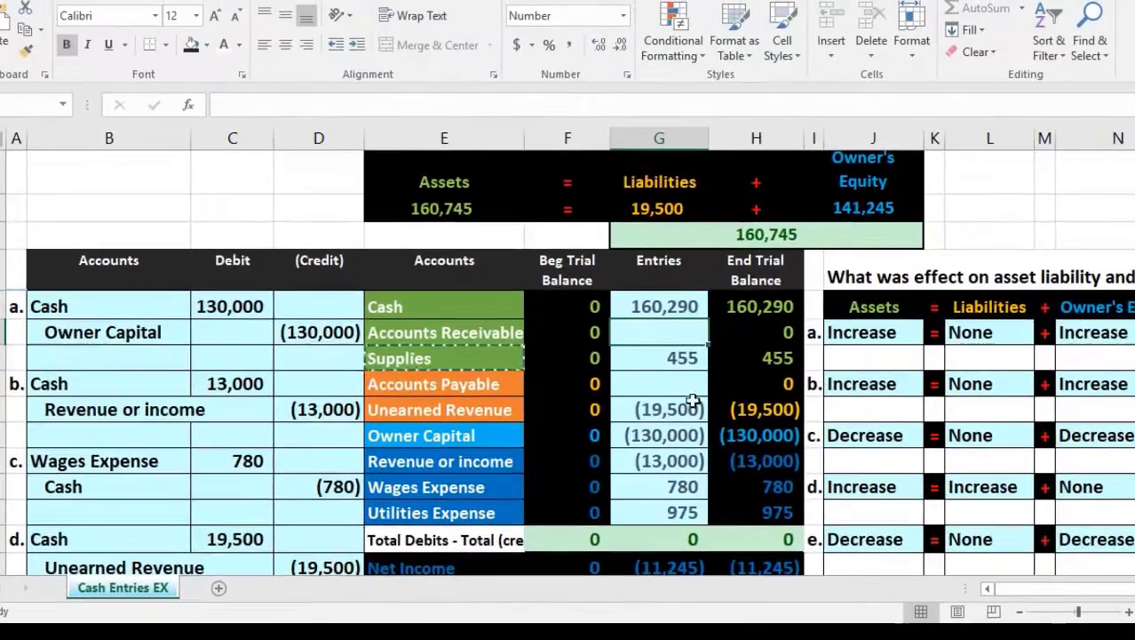
Step: Set activity f's effect on assets, liabilities and owner's equity to None in J16, L16 and N16
{"action": "scroll", "coordinate": [844, 358], "scroll_direction": "down", "scroll_amount": 2}
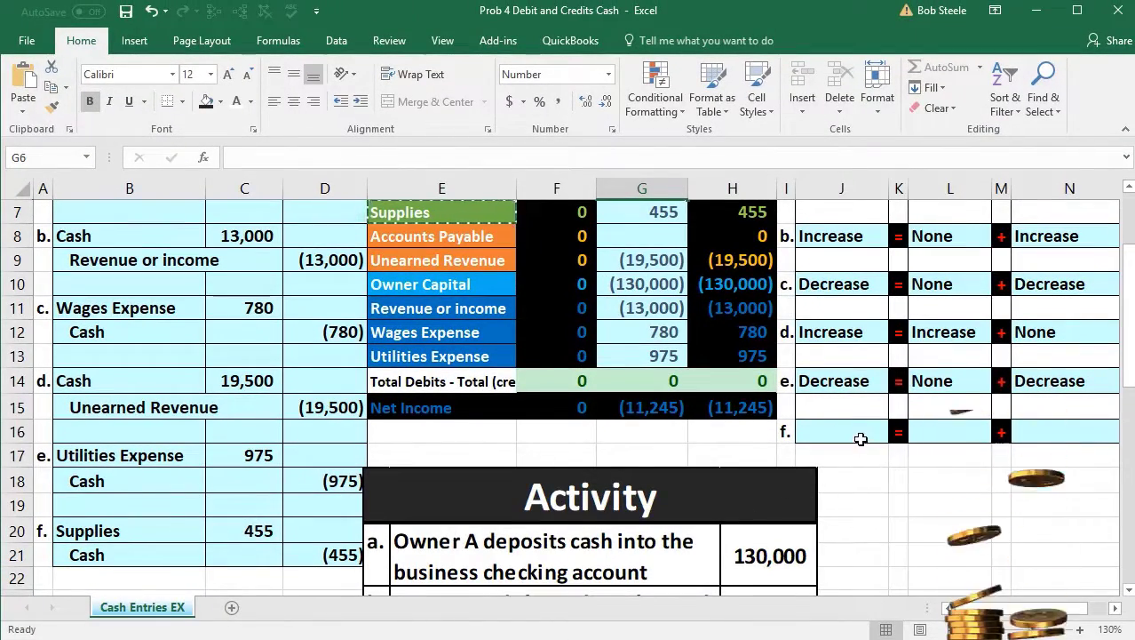
{"action": "left_click", "coordinate": [861, 439]}
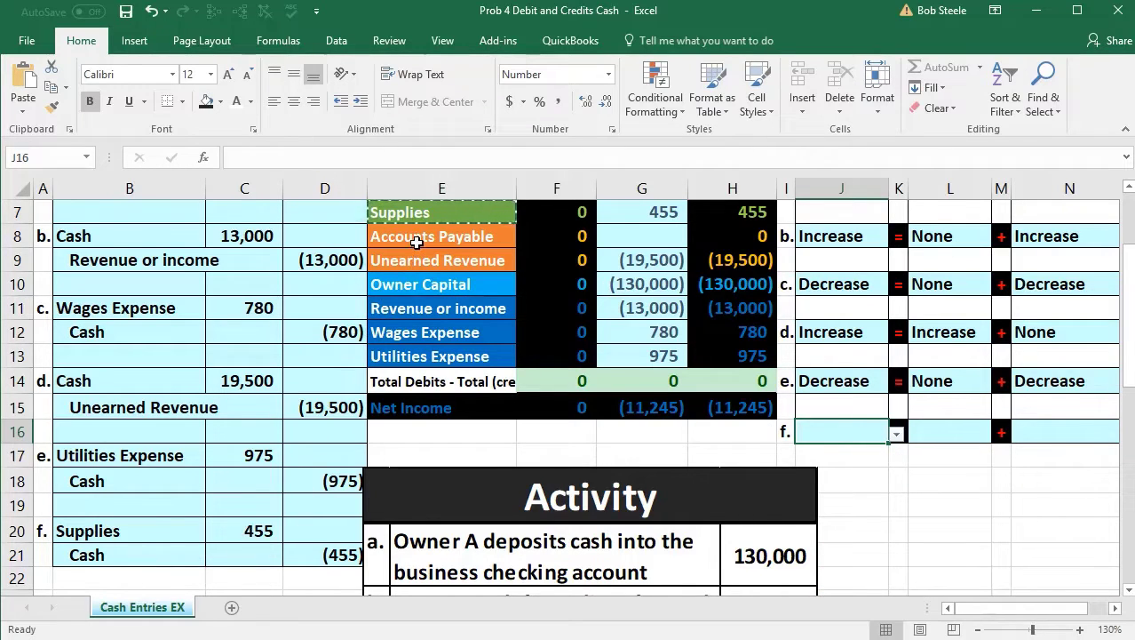
{"action": "left_click", "coordinate": [896, 435]}
{"action": "left_click", "coordinate": [817, 447]}
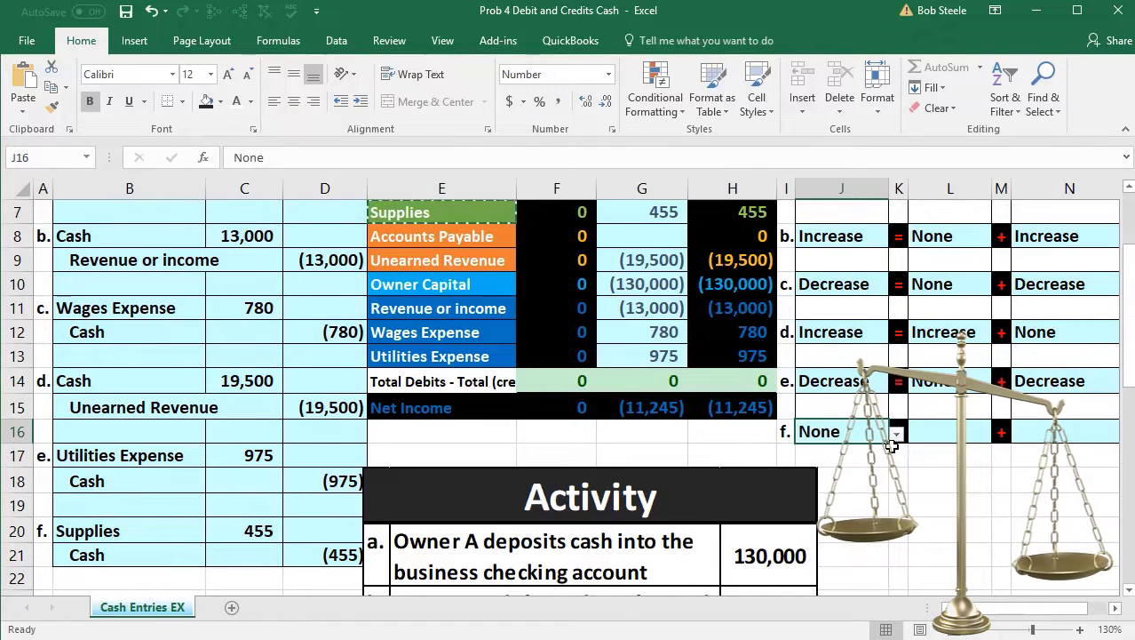
{"action": "left_click", "coordinate": [933, 434]}
{"action": "left_click", "coordinate": [1000, 434]}
{"action": "left_click", "coordinate": [994, 456]}
{"action": "left_click", "coordinate": [1061, 432]}
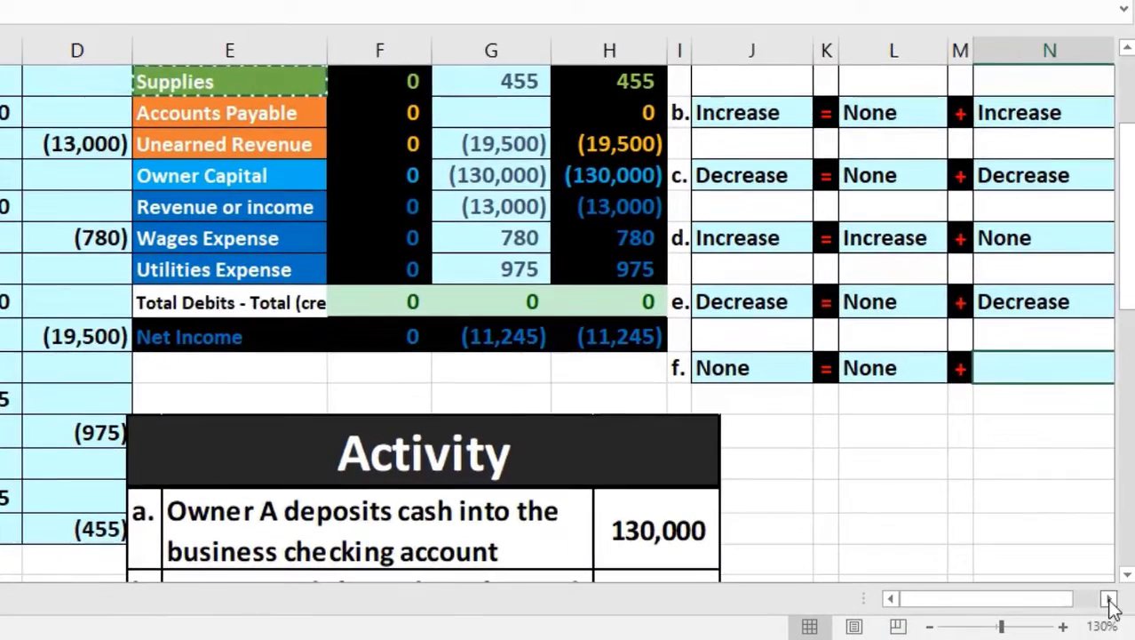
{"action": "left_click", "coordinate": [1106, 373]}
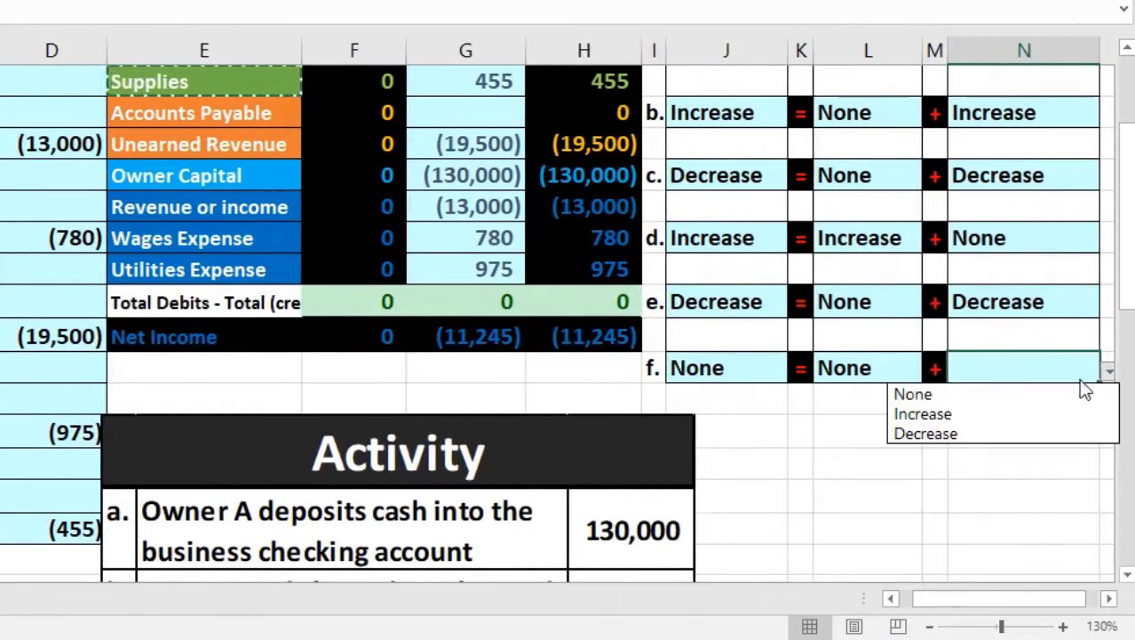
{"action": "left_click", "coordinate": [1060, 388]}
Step: Review entry f's Supplies debit and Cash credit in rows 20 and 21 against its recorded effects in row 16
{"action": "left_click_drag", "start_coordinate": [1045, 599], "coordinate": [1022, 608]}
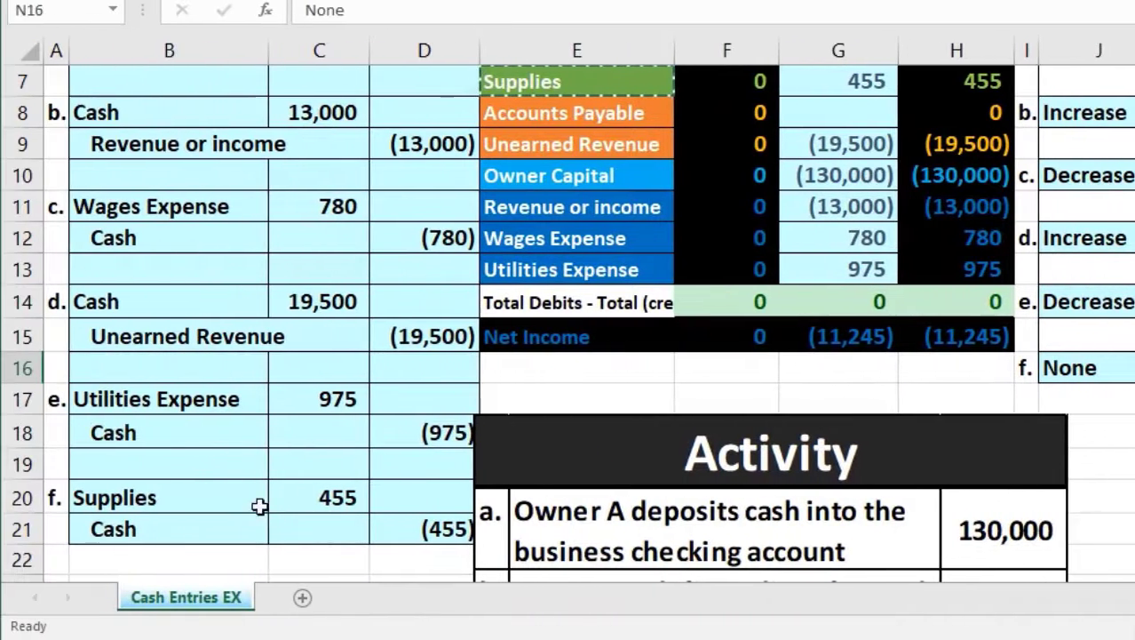
{"action": "left_click_drag", "start_coordinate": [228, 498], "coordinate": [380, 512]}
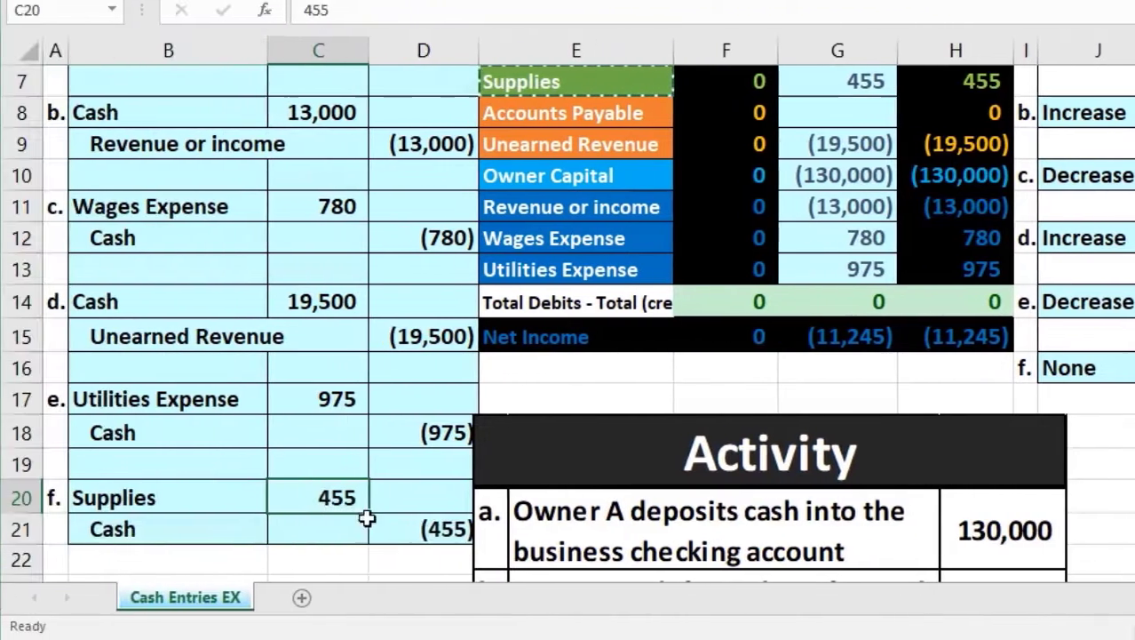
{"action": "left_click", "coordinate": [37, 526]}
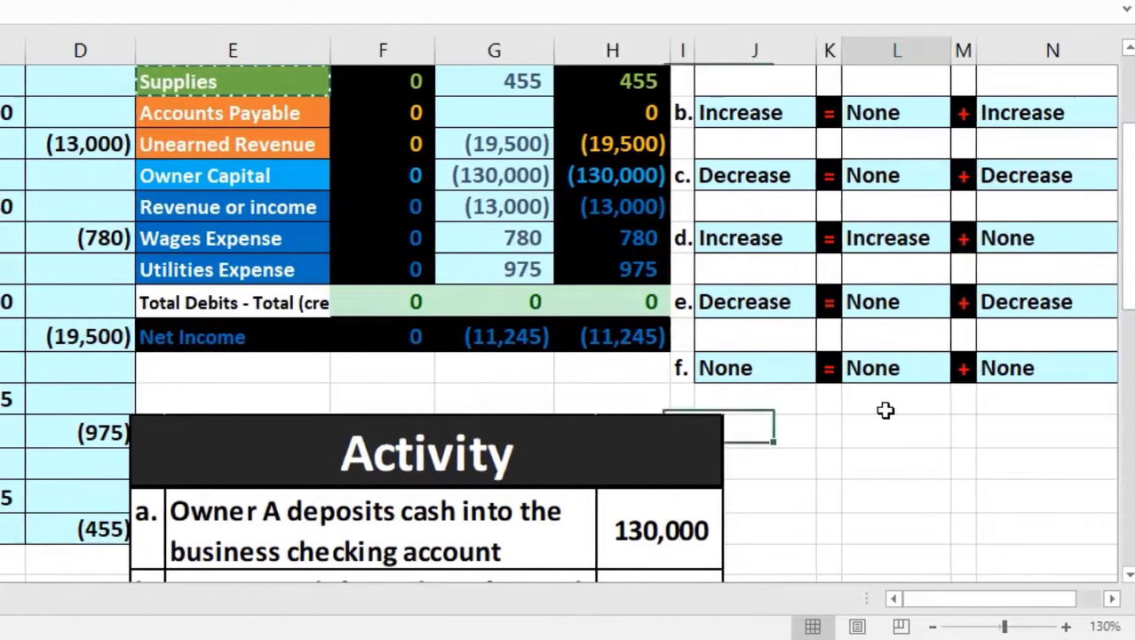
{"action": "left_click", "coordinate": [882, 409]}
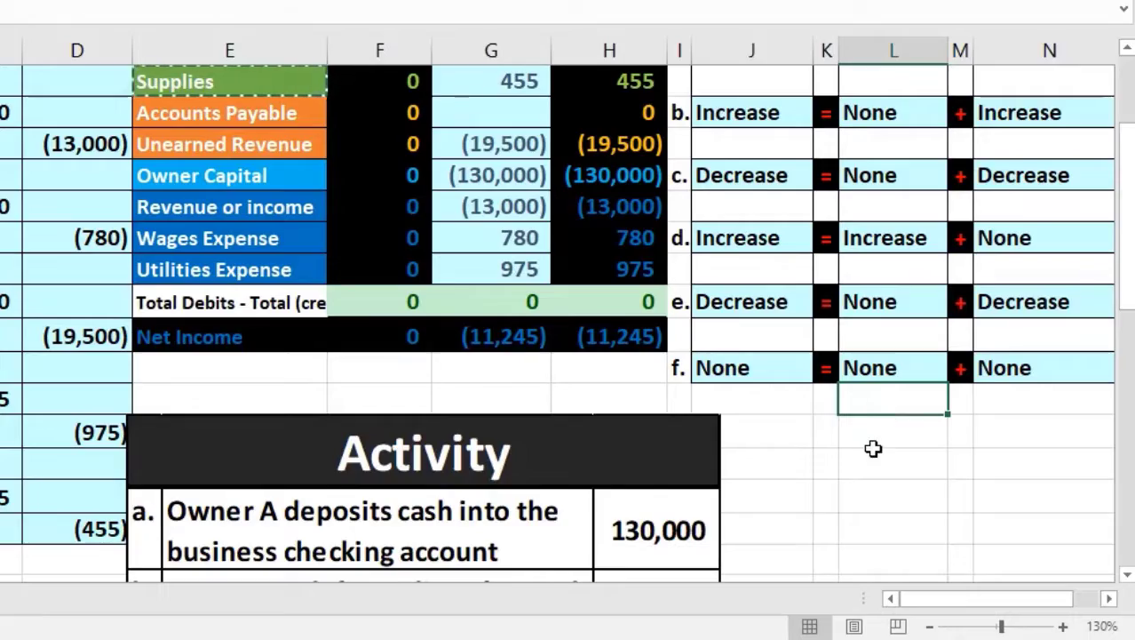
Step: Check the totals of the ending asset balances in H5:H7 and liability balances in H8:H9 against the accounting equation
{"action": "scroll", "coordinate": [873, 448], "scroll_direction": "up", "scroll_amount": 1}
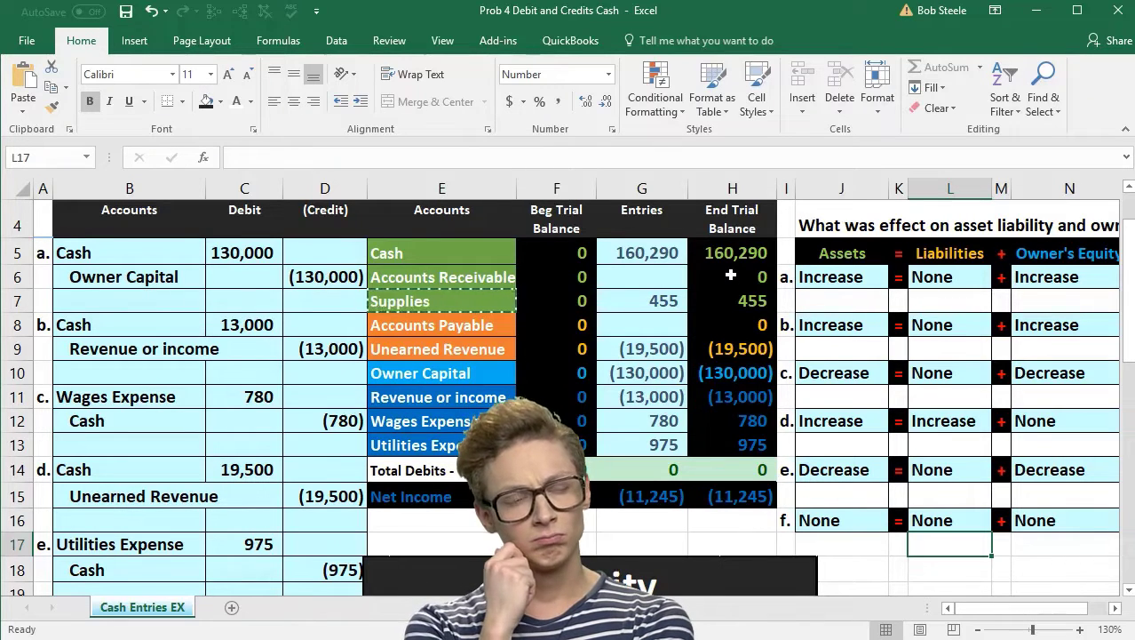
{"action": "scroll", "coordinate": [731, 277], "scroll_direction": "up", "scroll_amount": 1}
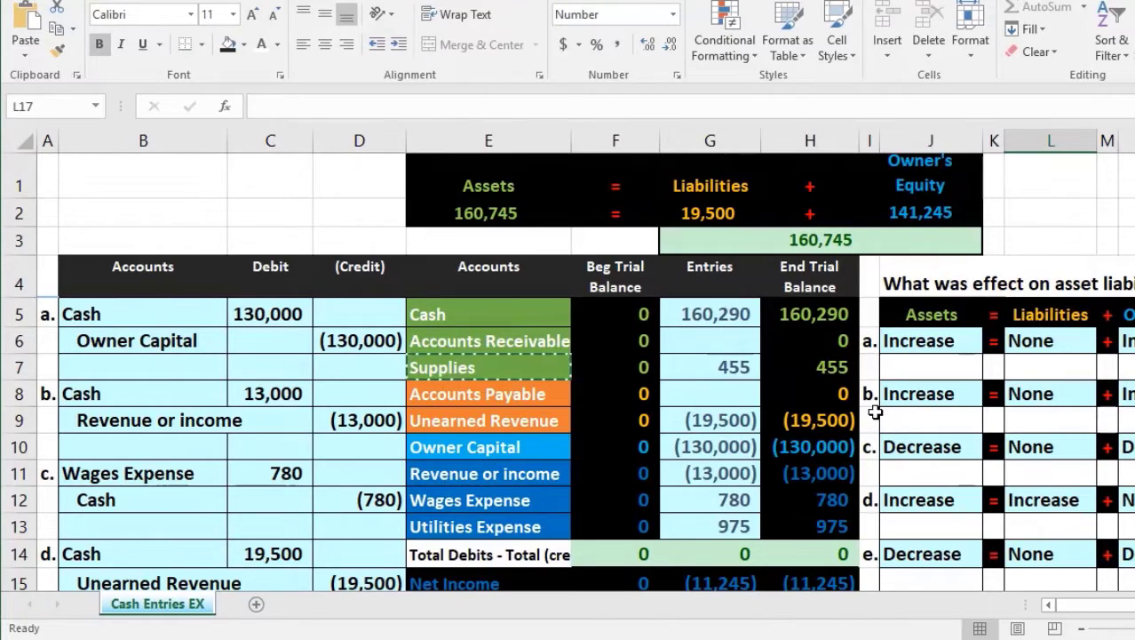
{"action": "scroll", "coordinate": [791, 433], "scroll_direction": "down", "scroll_amount": 1}
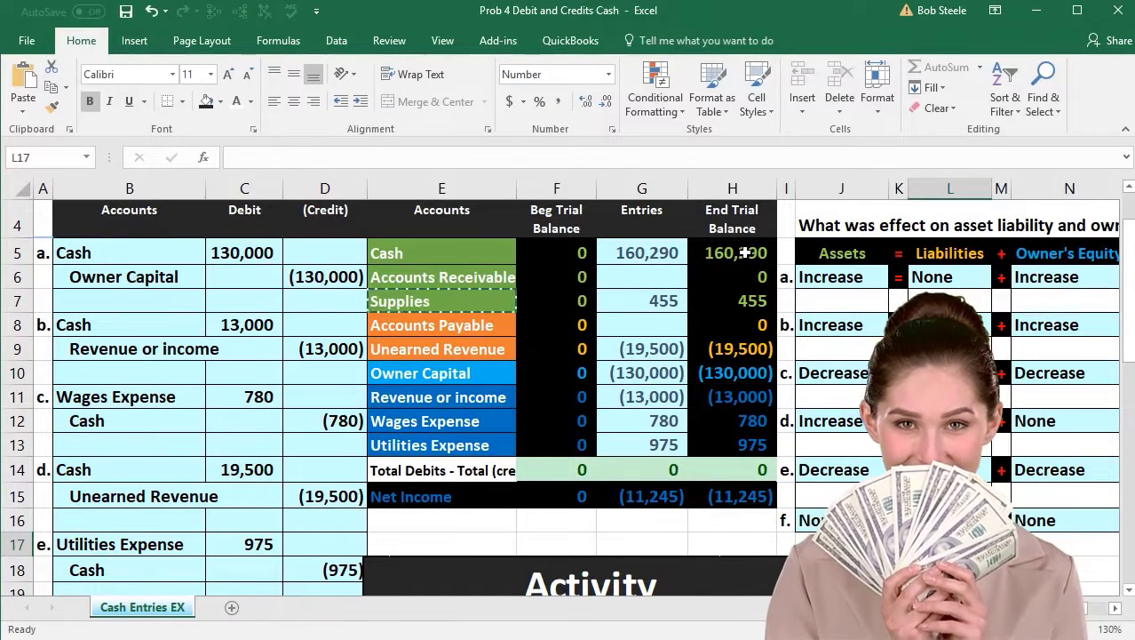
{"action": "left_click_drag", "start_coordinate": [745, 254], "coordinate": [745, 302]}
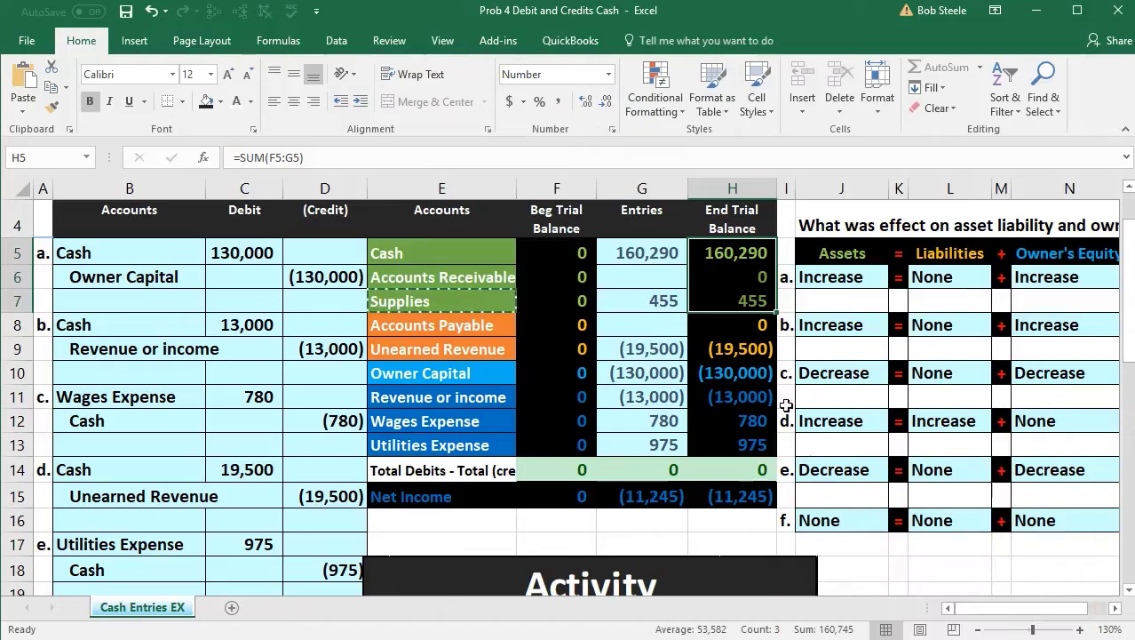
{"action": "left_click_drag", "start_coordinate": [752, 324], "coordinate": [743, 341]}
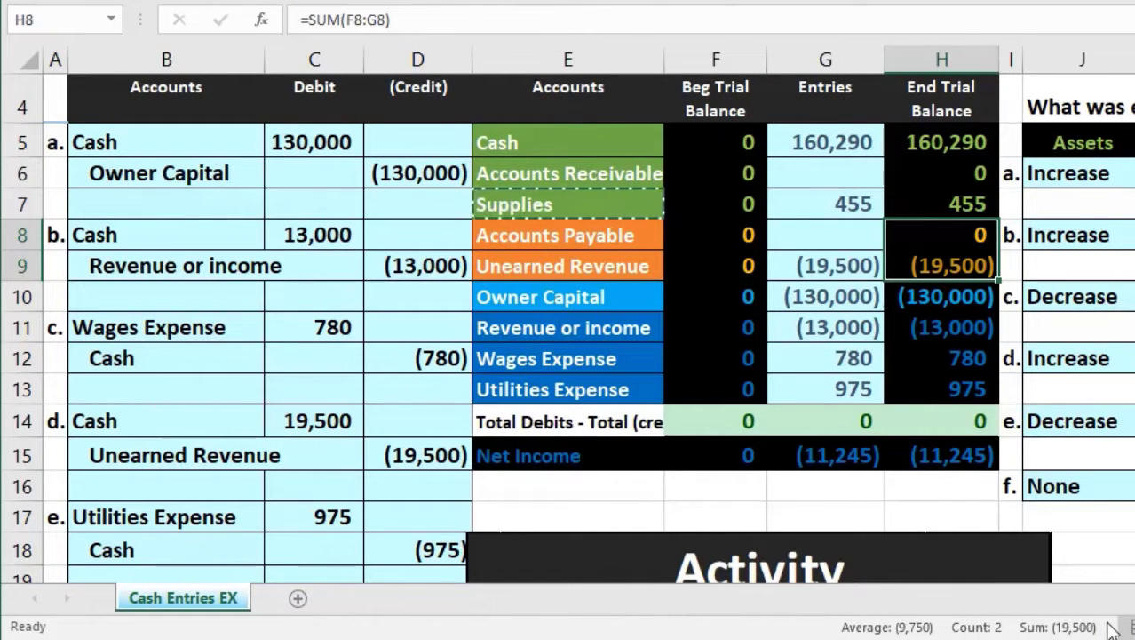
Step: Check net income in H15 against the sum of H11:H13, and total the owner's equity balances in H10:H13
{"action": "left_click", "coordinate": [950, 461]}
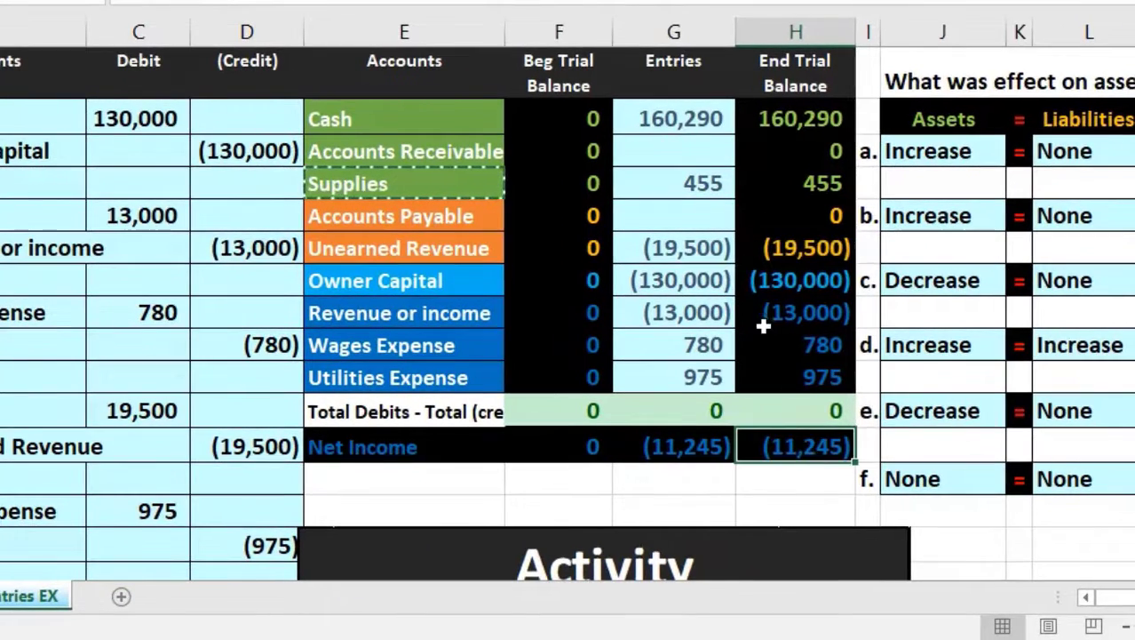
{"action": "left_click", "coordinate": [759, 311]}
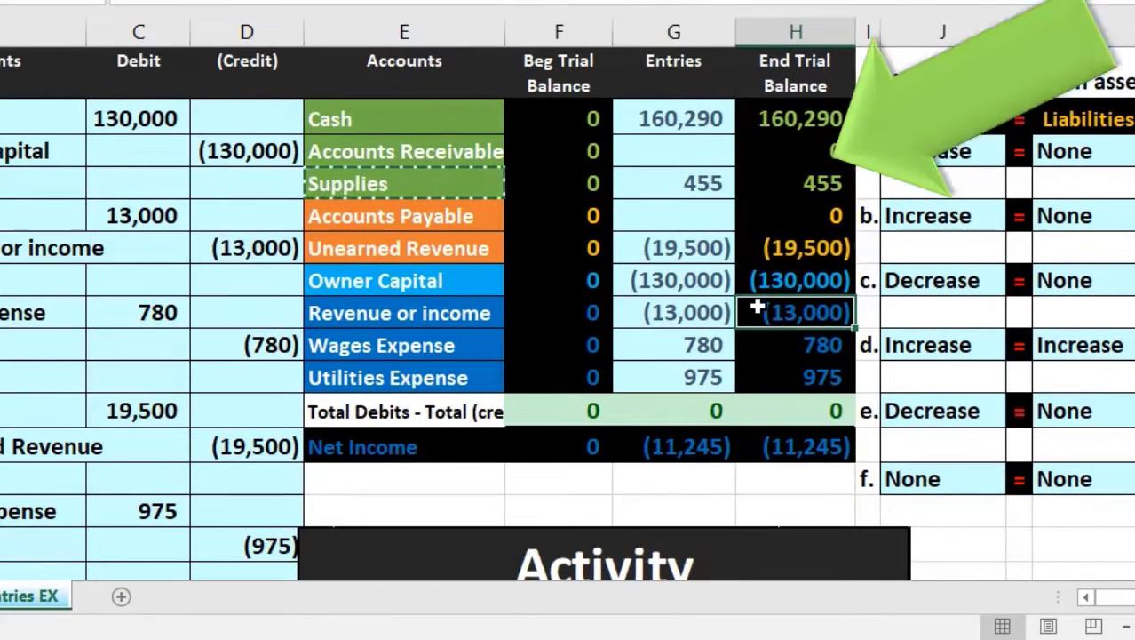
{"action": "left_click_drag", "start_coordinate": [760, 319], "coordinate": [760, 368]}
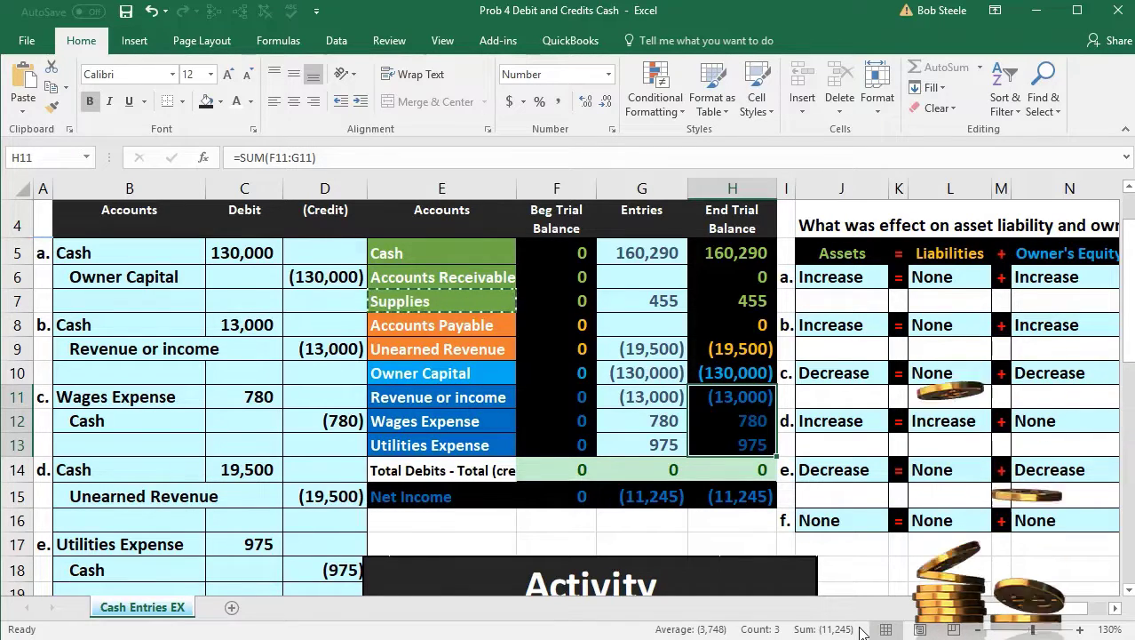
{"action": "left_click", "coordinate": [754, 374]}
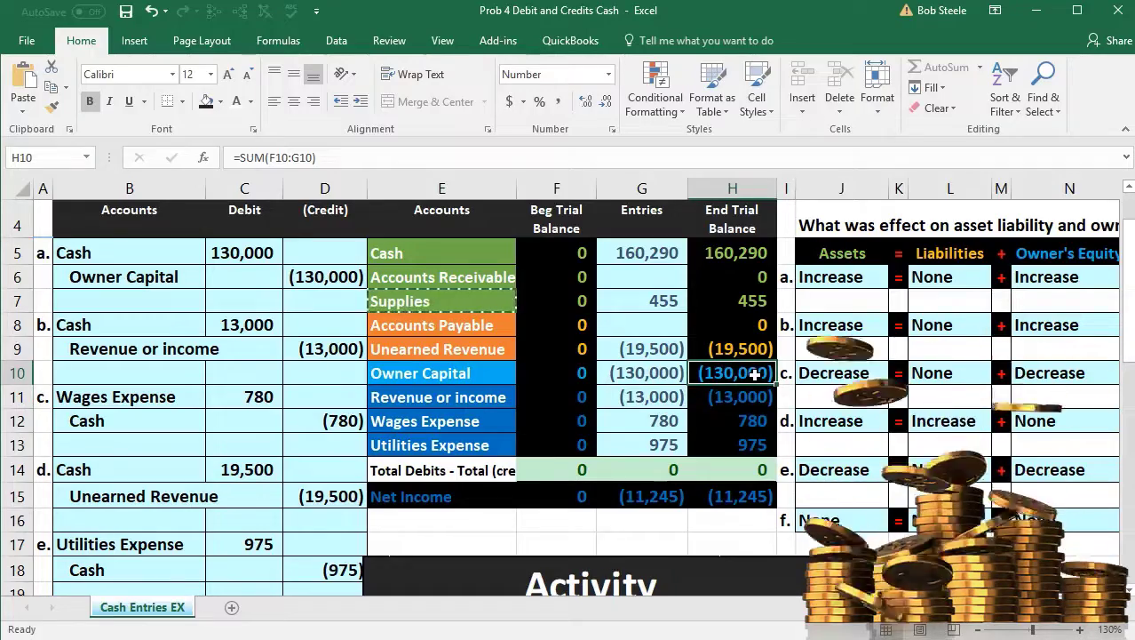
{"action": "left_click_drag", "start_coordinate": [754, 374], "coordinate": [760, 441]}
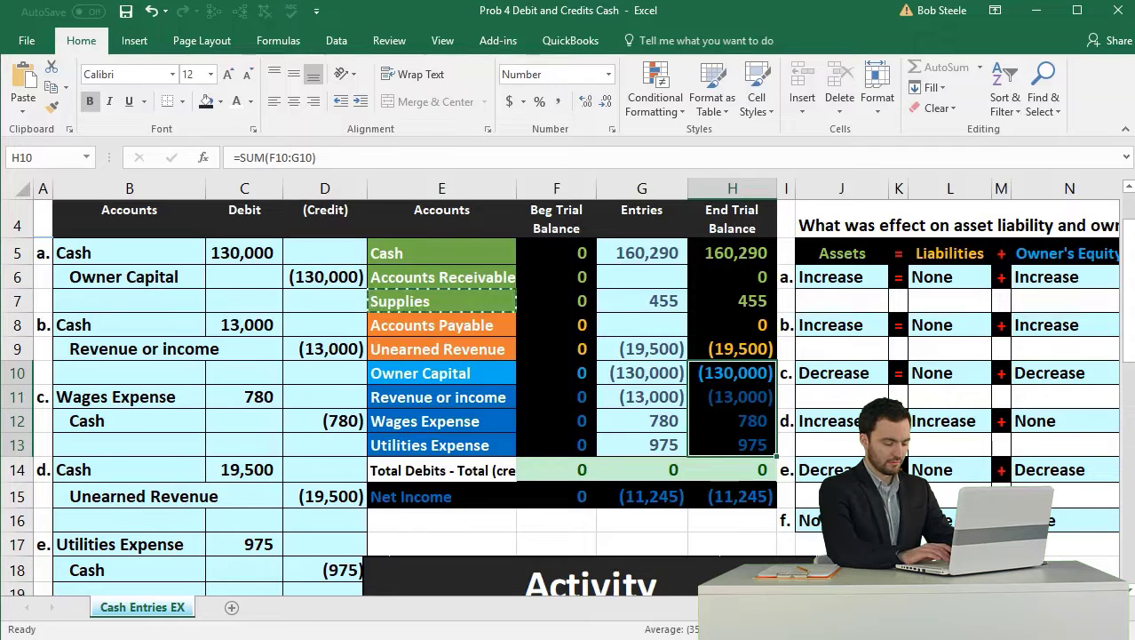
Step: Compare assets less liabilities in H5:H9 with owner's equity in H10:H13, and inspect the ending Cash, Unearned Revenue and Owner Capital balances
{"action": "left_click_drag", "start_coordinate": [737, 253], "coordinate": [738, 296]}
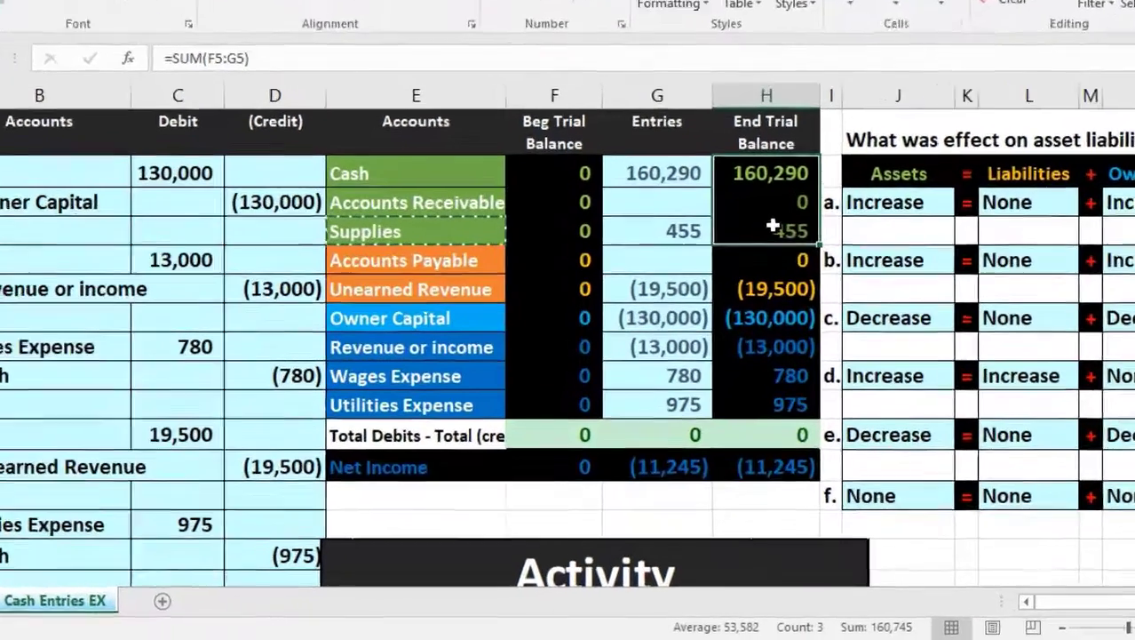
{"action": "left_click_drag", "start_coordinate": [773, 227], "coordinate": [775, 287]}
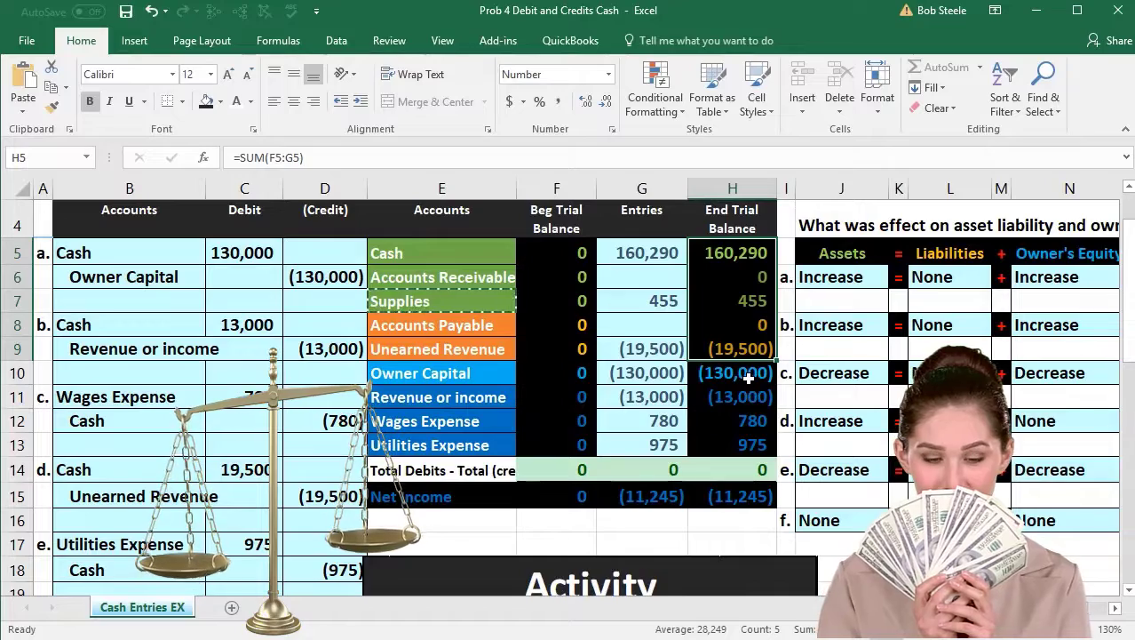
{"action": "left_click_drag", "start_coordinate": [735, 373], "coordinate": [757, 444]}
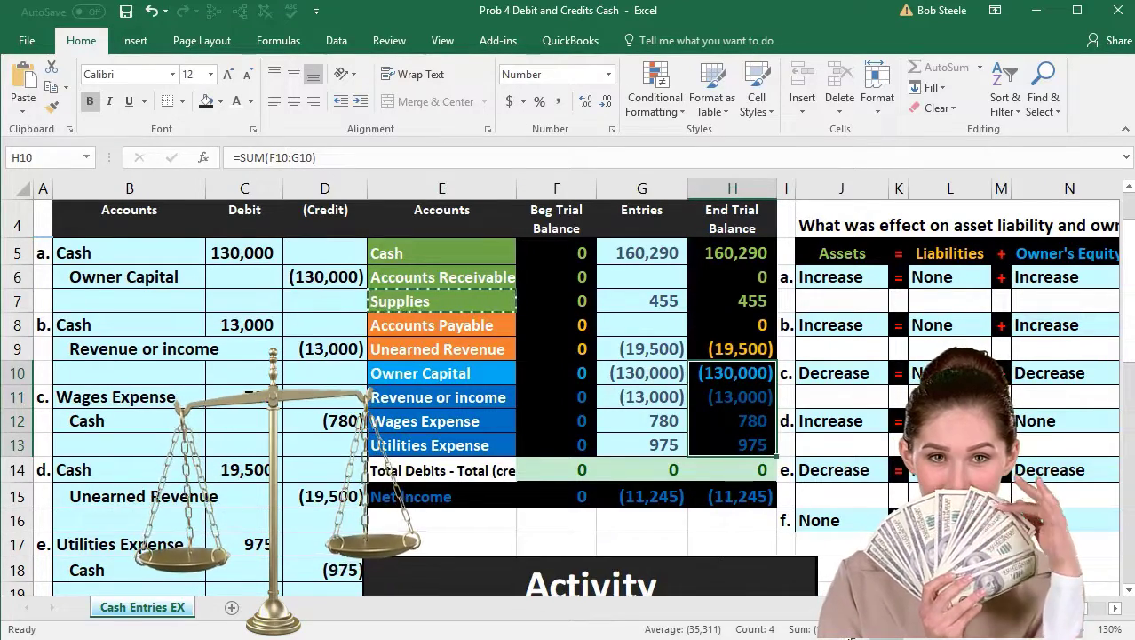
{"action": "left_click", "coordinate": [736, 256]}
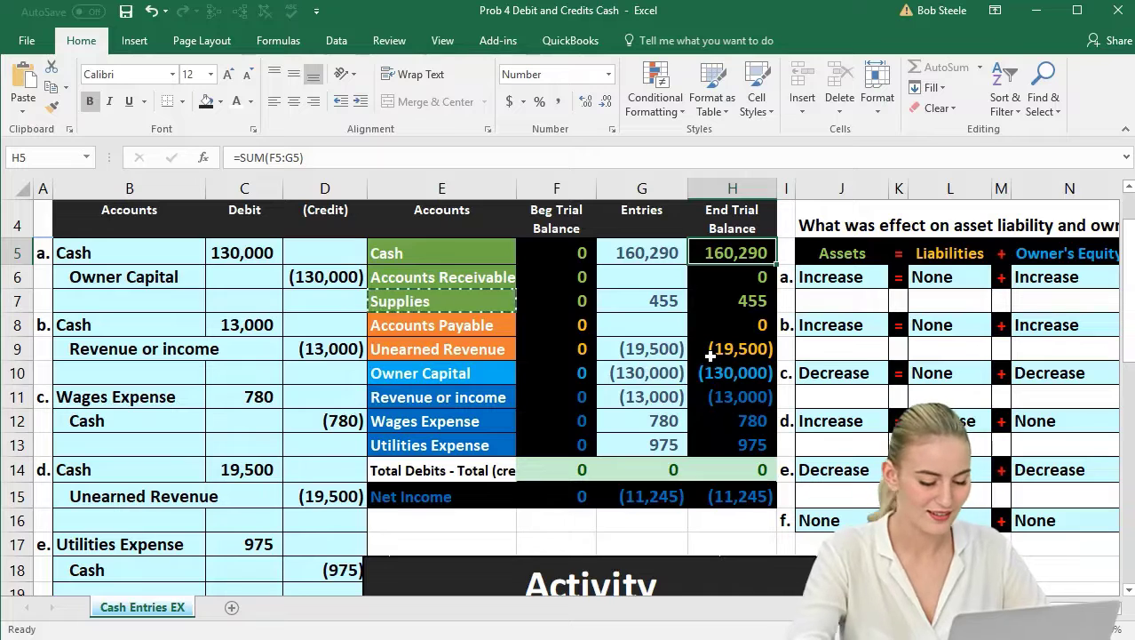
{"action": "left_click", "coordinate": [711, 355]}
{"action": "left_click", "coordinate": [710, 372]}
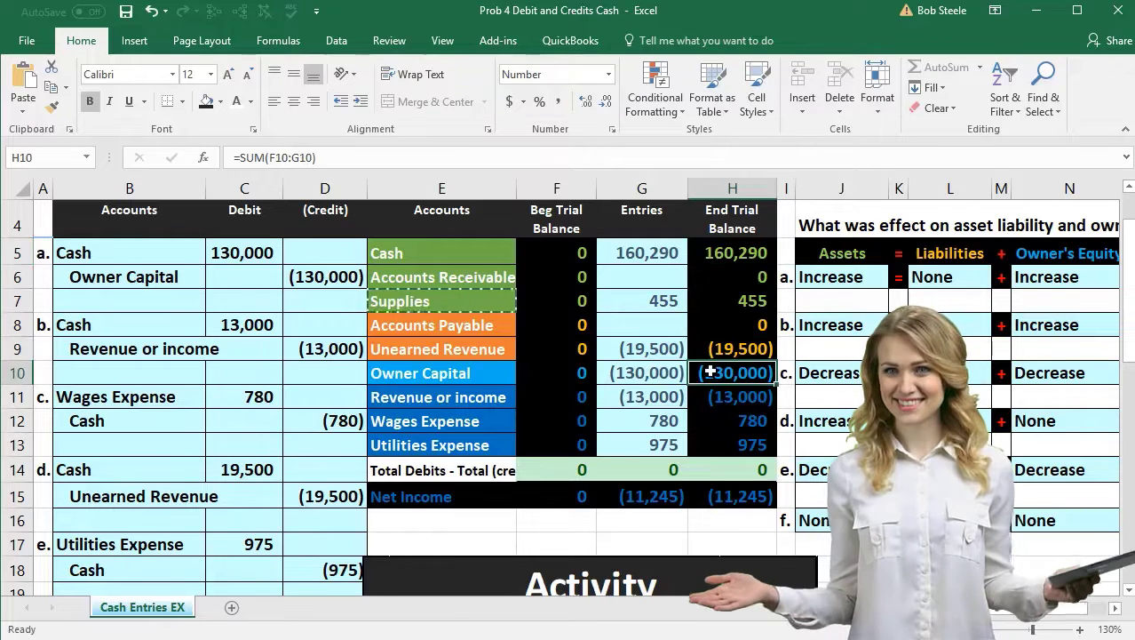